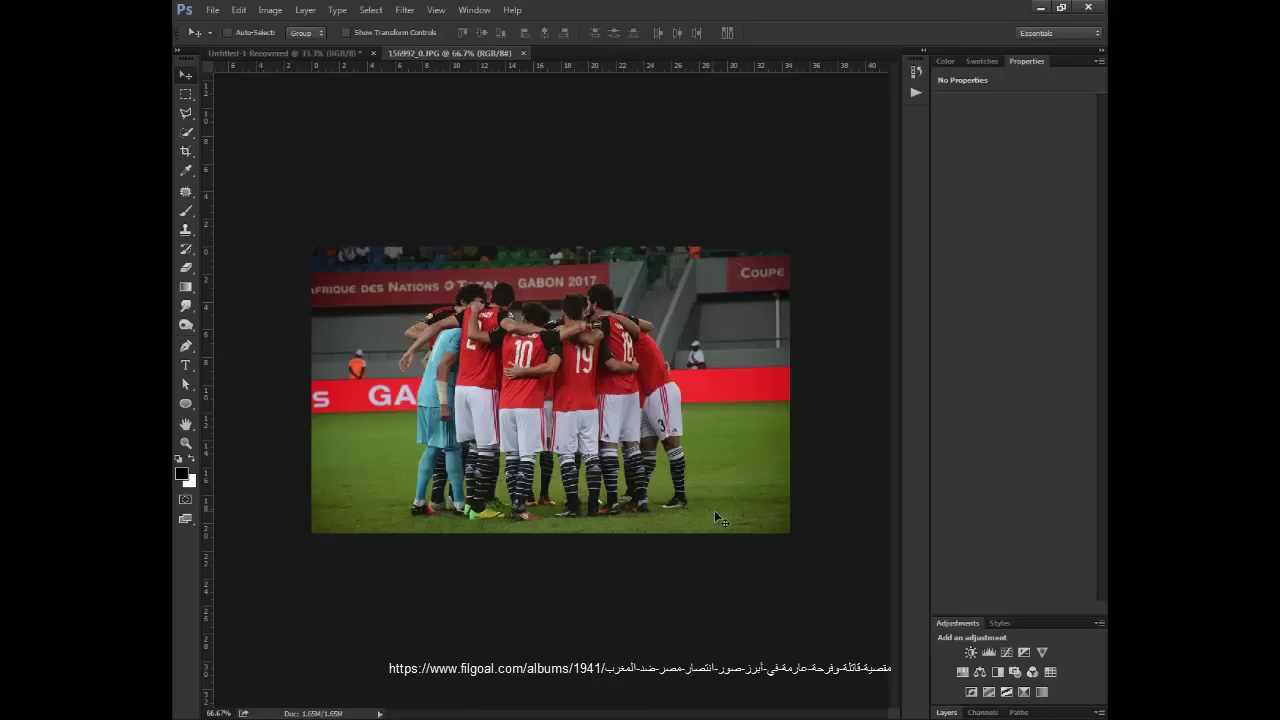
# - Examine the banner artwork in the Untitled-1-Recovered document up close with the guides hidden
pyautogui.click(344, 49)
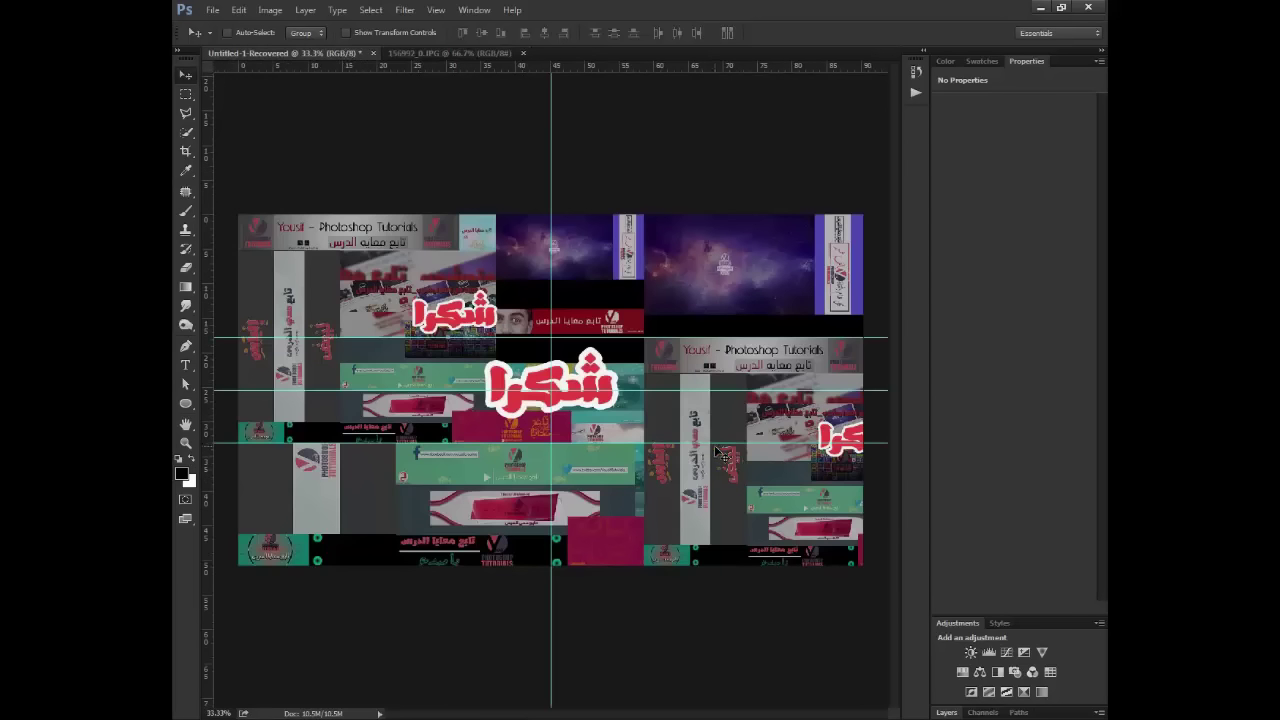
pyautogui.hotkey('ctrl', 'h')
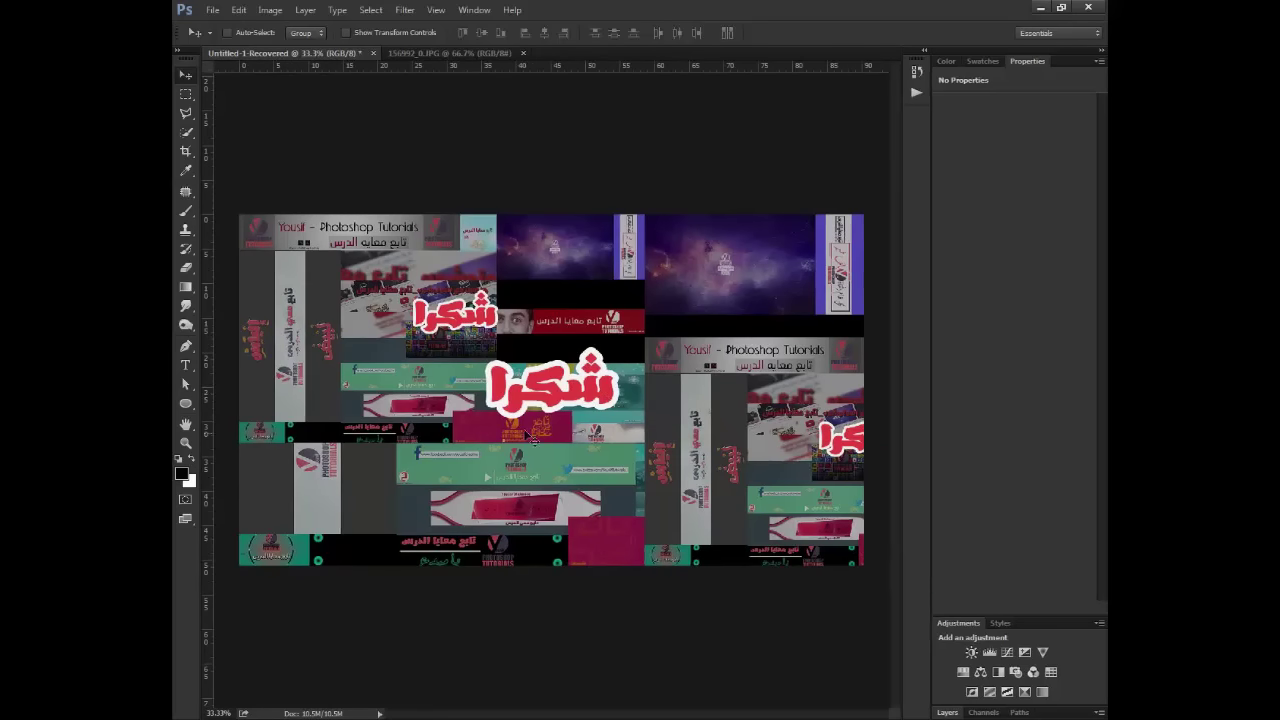
pyautogui.scroll(2, 536, 428)
pyautogui.scroll(2, 536, 428)
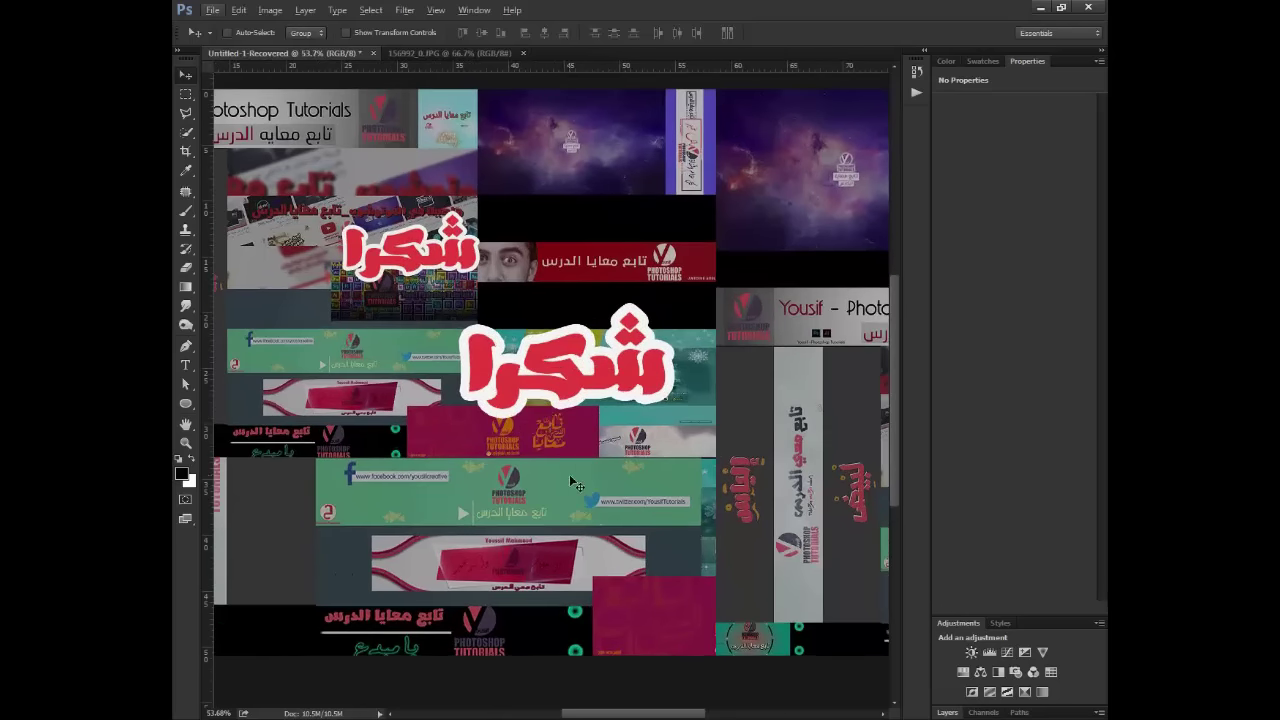
pyautogui.moveTo(430, 463)
pyautogui.mouseDown()
pyautogui.moveTo(628, 405)
pyautogui.moveTo(297, 539)
pyautogui.moveTo(175, 479)
pyautogui.moveTo(423, 475)
pyautogui.mouseUp()
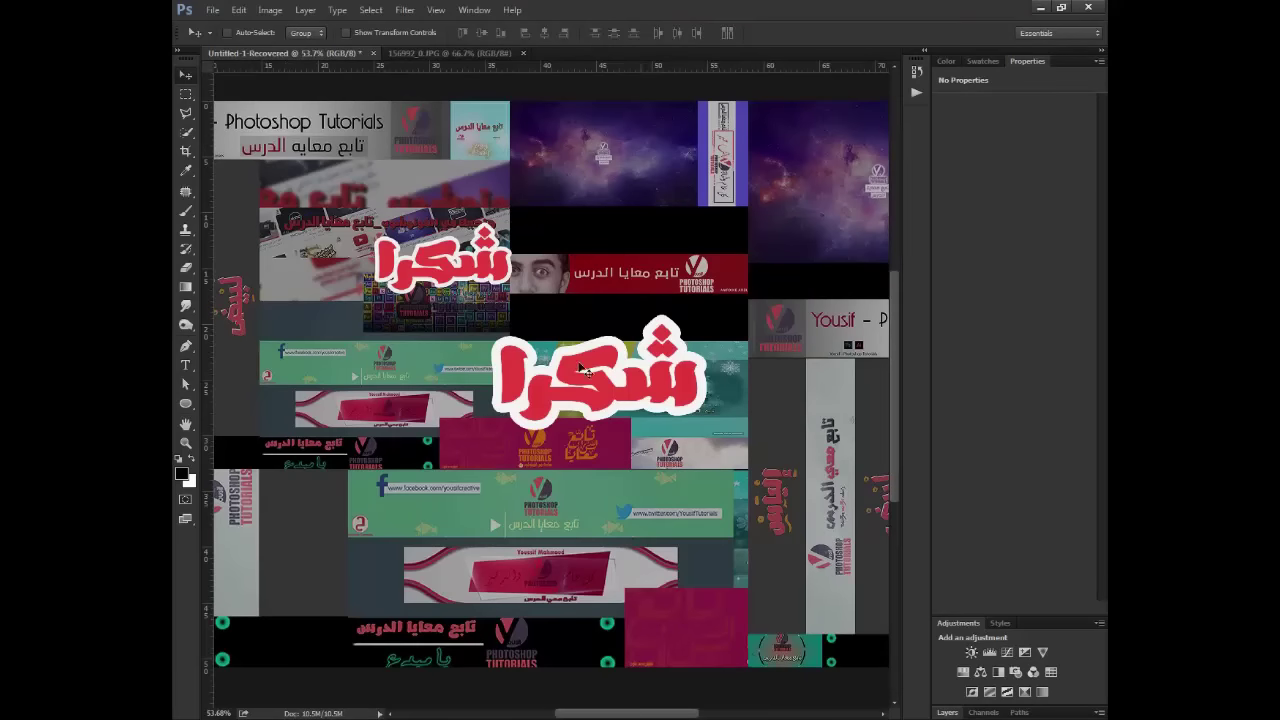
# - Create a new blank document 600 pixels wide and 900 pixels high
pyautogui.click(462, 52)
pyautogui.click(212, 9)
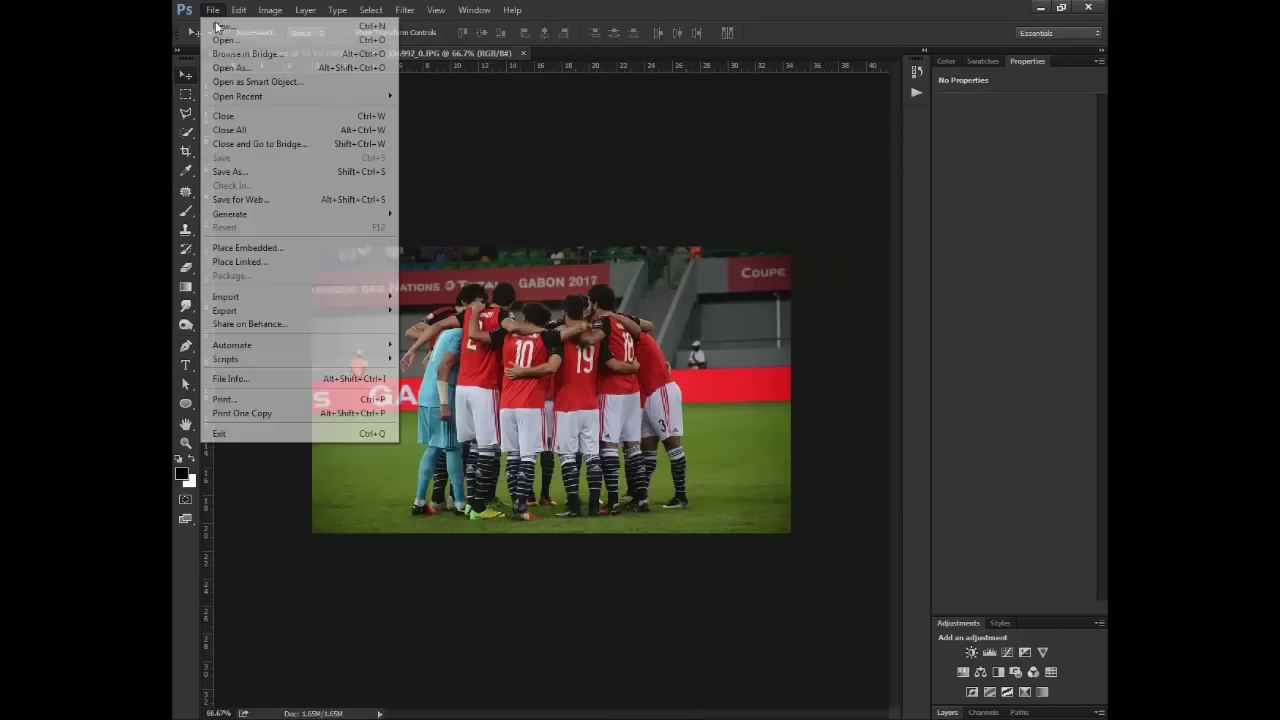
pyautogui.click(230, 24)
pyautogui.moveTo(596, 238); pyautogui.dragTo(508, 260)
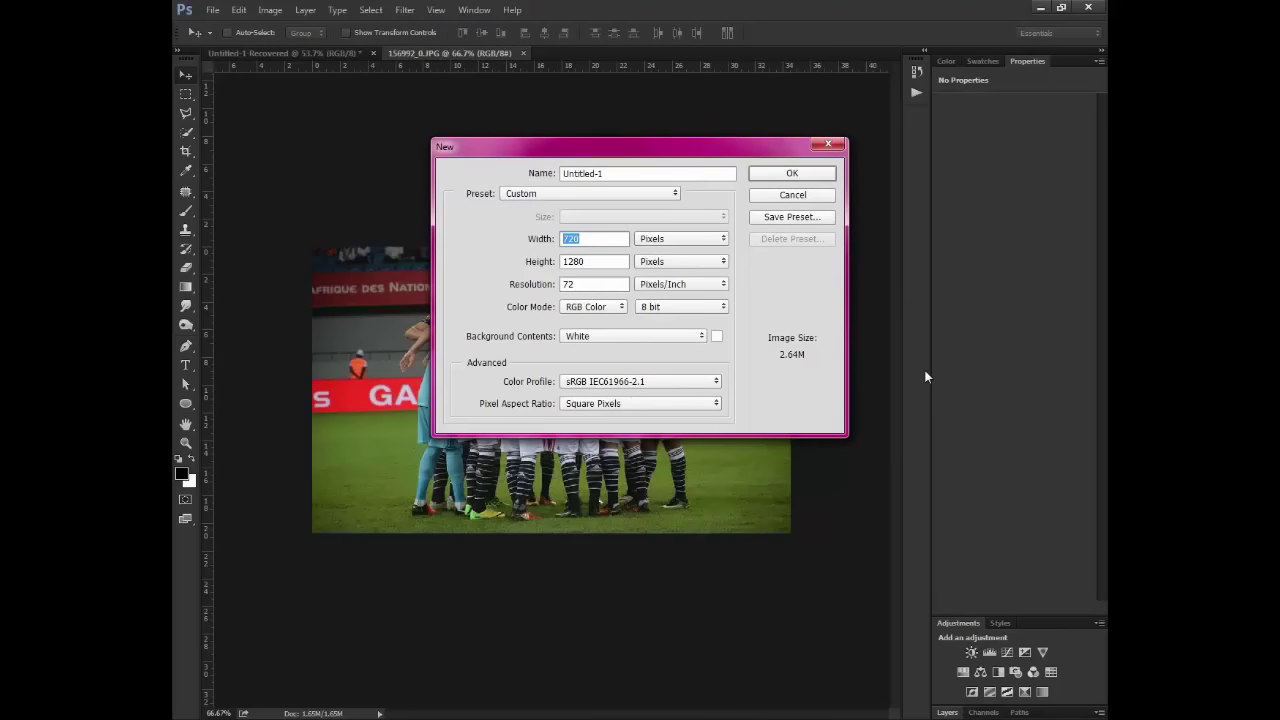
pyautogui.write('600')
pyautogui.press('Tab')
pyautogui.write('900')
pyautogui.press('Escape')
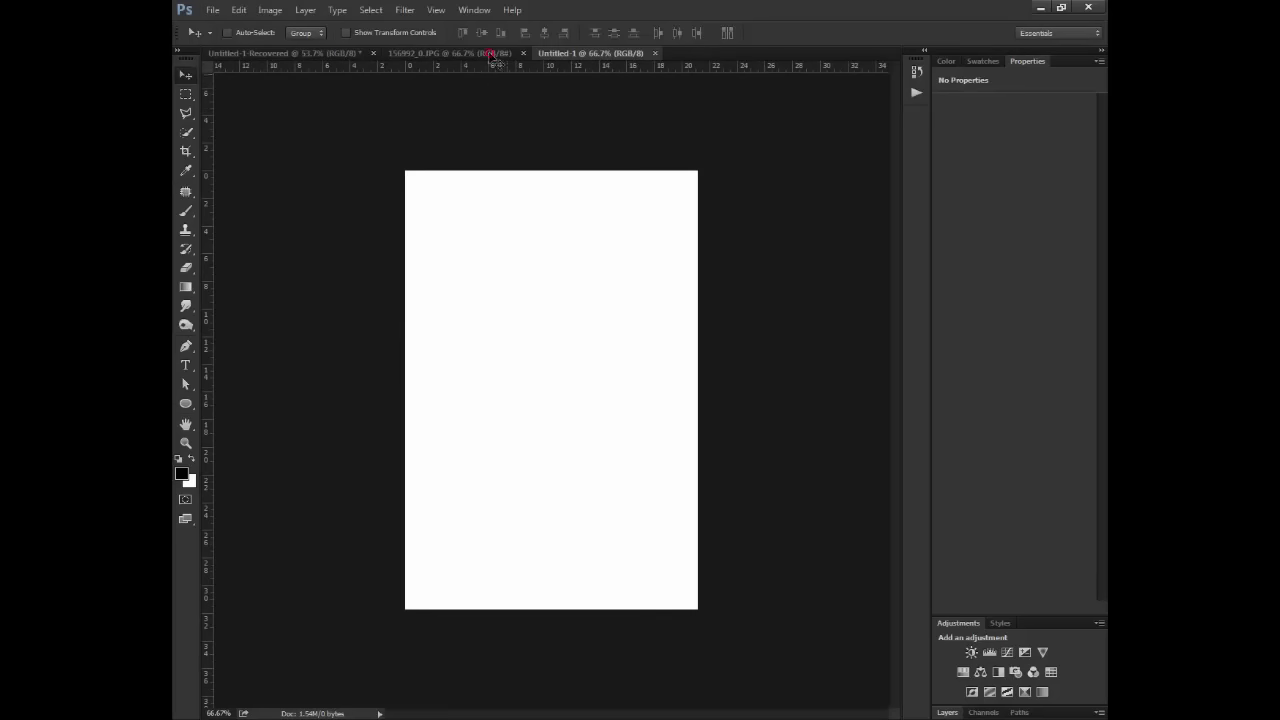
# - Copy the team huddle photo from 156992_0.JPG into the new blank document as a layer
pyautogui.click(491, 55)
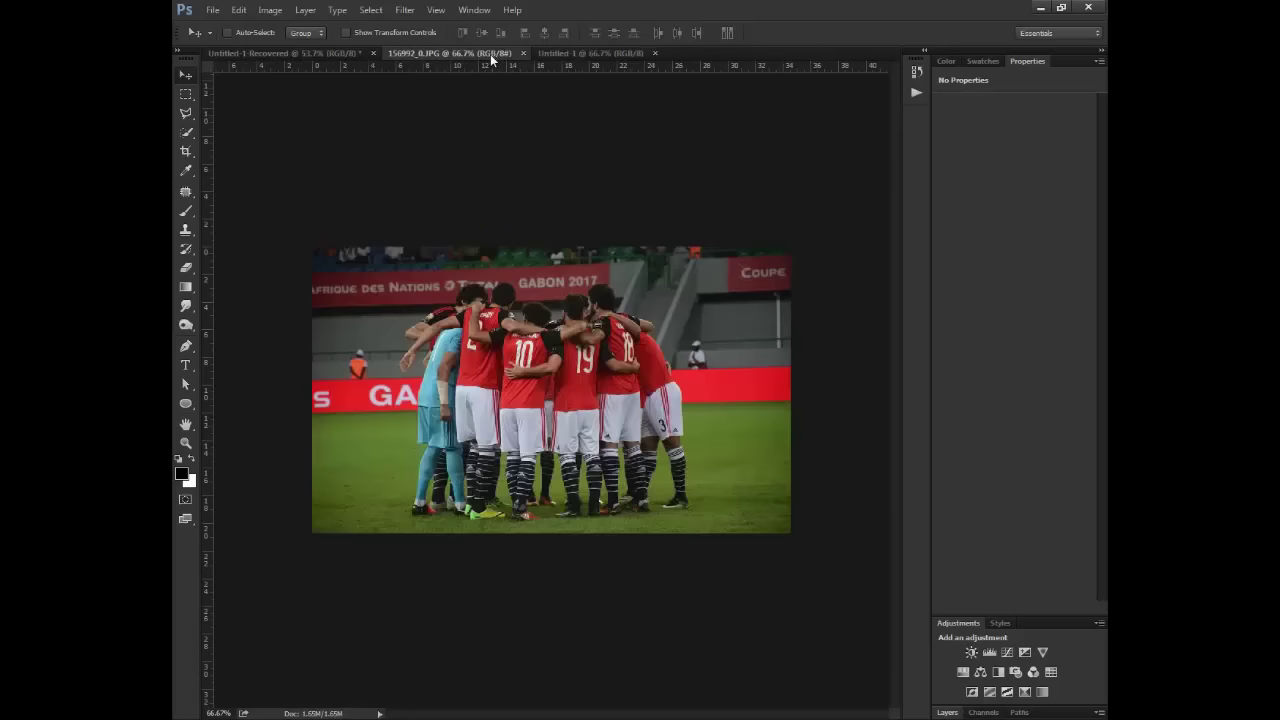
pyautogui.moveTo(679, 298); pyautogui.dragTo(606, 35)
pyautogui.click(946, 712)
pyautogui.press('z')
pyautogui.click(516, 422)
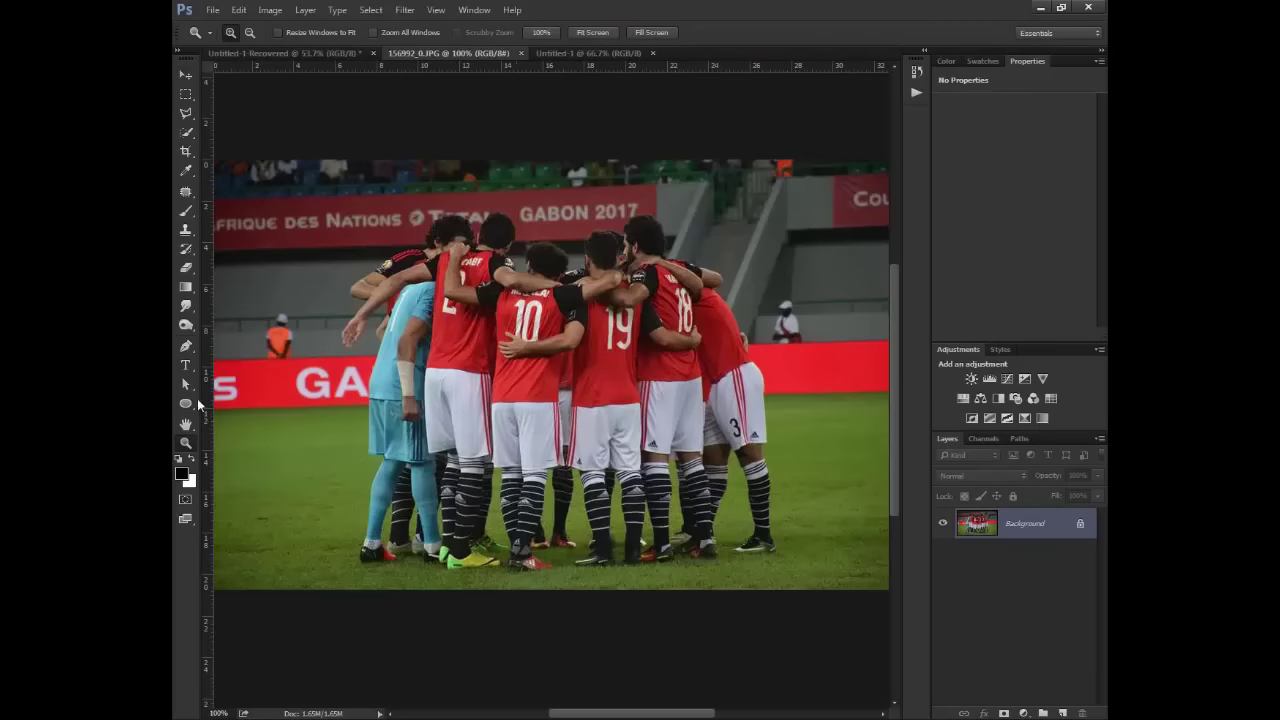
pyautogui.click(185, 345)
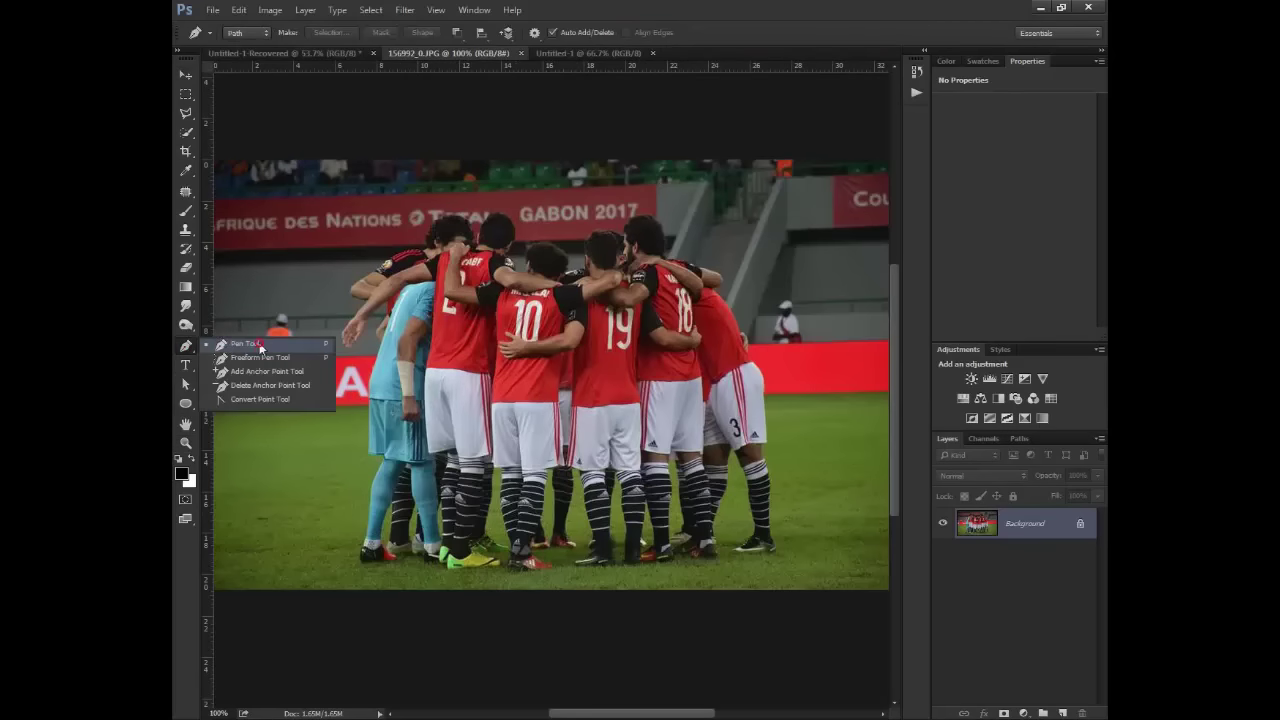
pyautogui.click(259, 345)
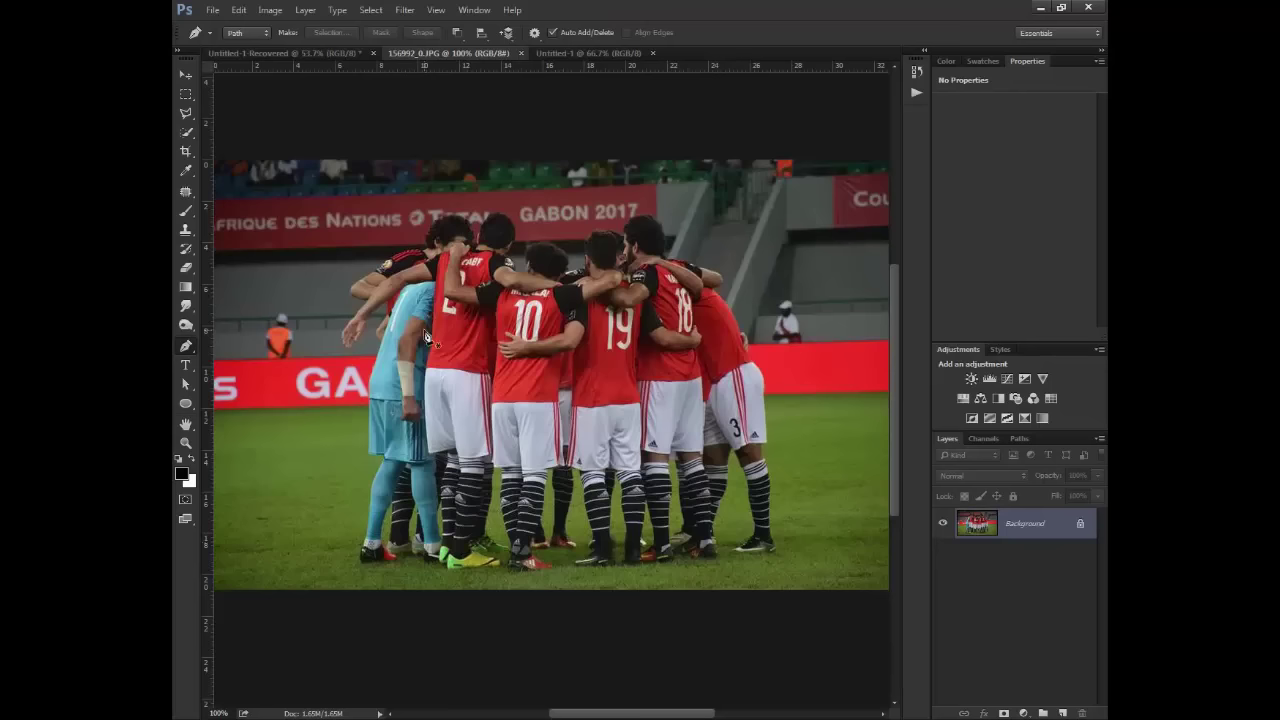
pyautogui.press('v')
pyautogui.moveTo(615, 355); pyautogui.dragTo(619, 424)
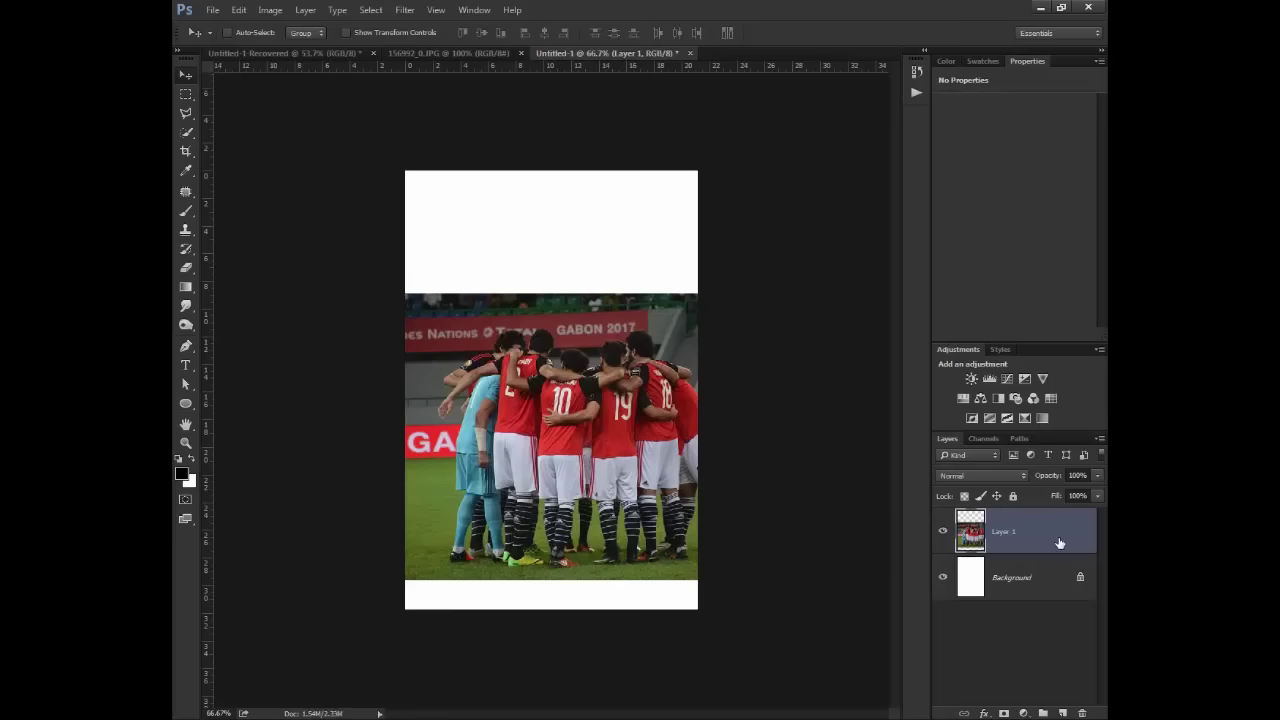
# - Scale the team photo layer to about 78% and align it with the bottom edge of the canvas
pyautogui.moveTo(624, 504); pyautogui.dragTo(598, 523)
pyautogui.hotkey('ctrl', 't')
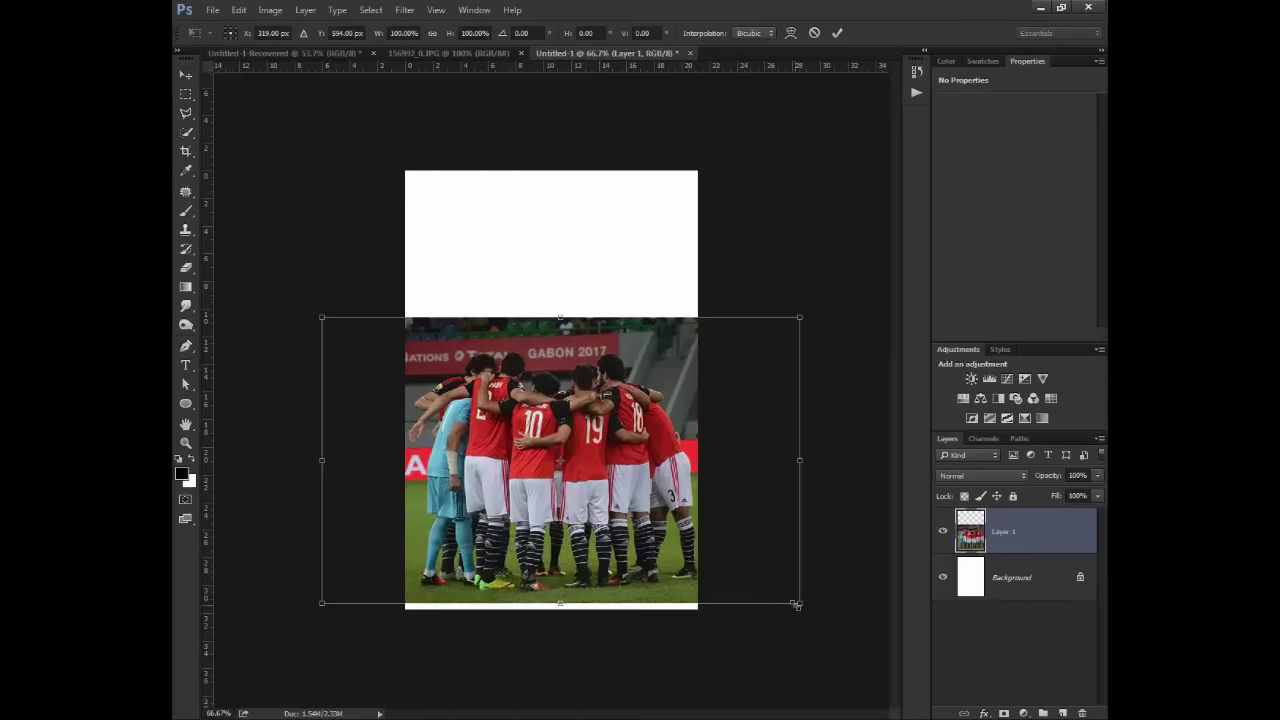
pyautogui.moveTo(796, 605); pyautogui.dragTo(738, 584)
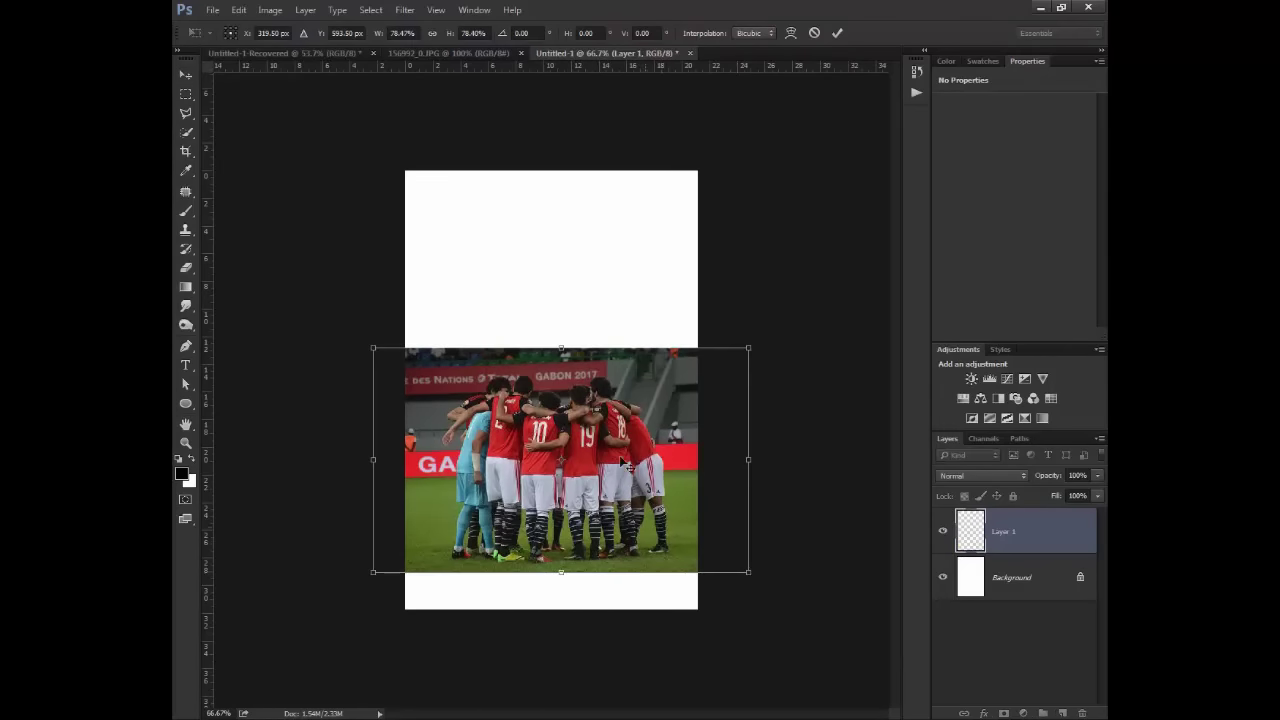
pyautogui.press('Return')
pyautogui.moveTo(622, 464); pyautogui.dragTo(623, 501)
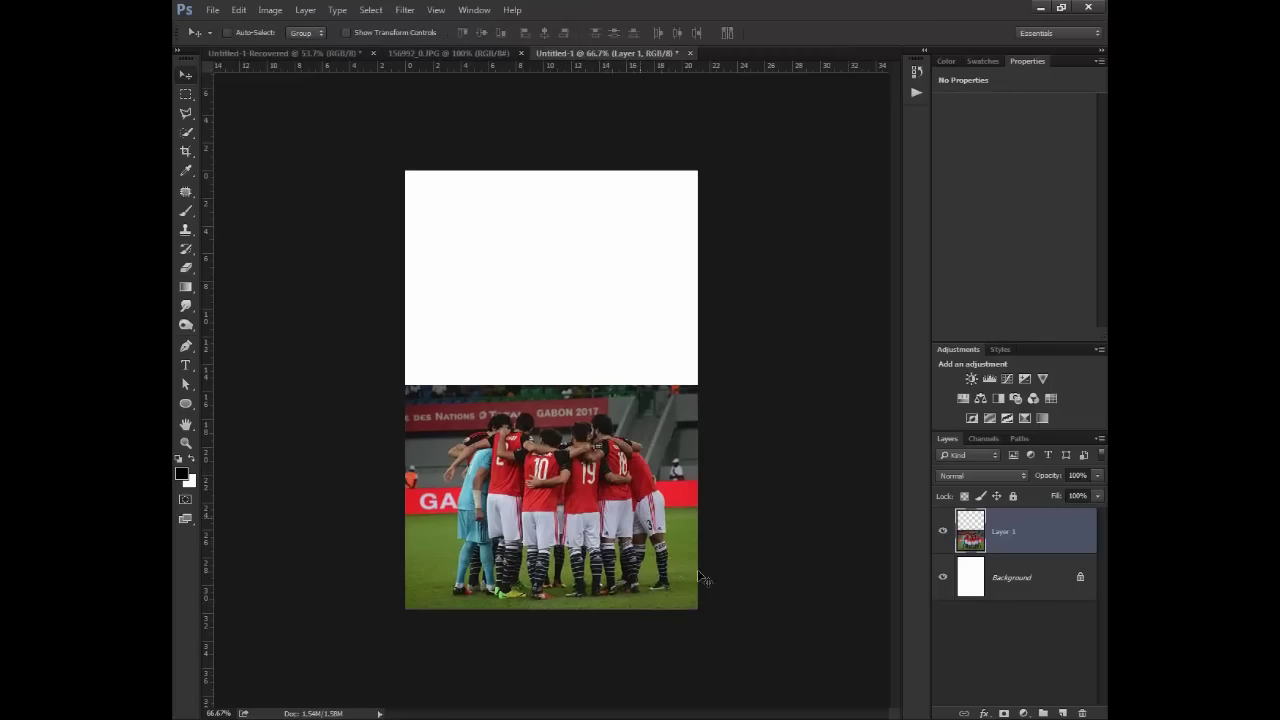
# - Scale the team photo layer down further to about 86.5% so more of the stadium fits the canvas width
pyautogui.hotkey('ctrl', 't')
pyautogui.moveTo(740, 607); pyautogui.dragTo(724, 594)
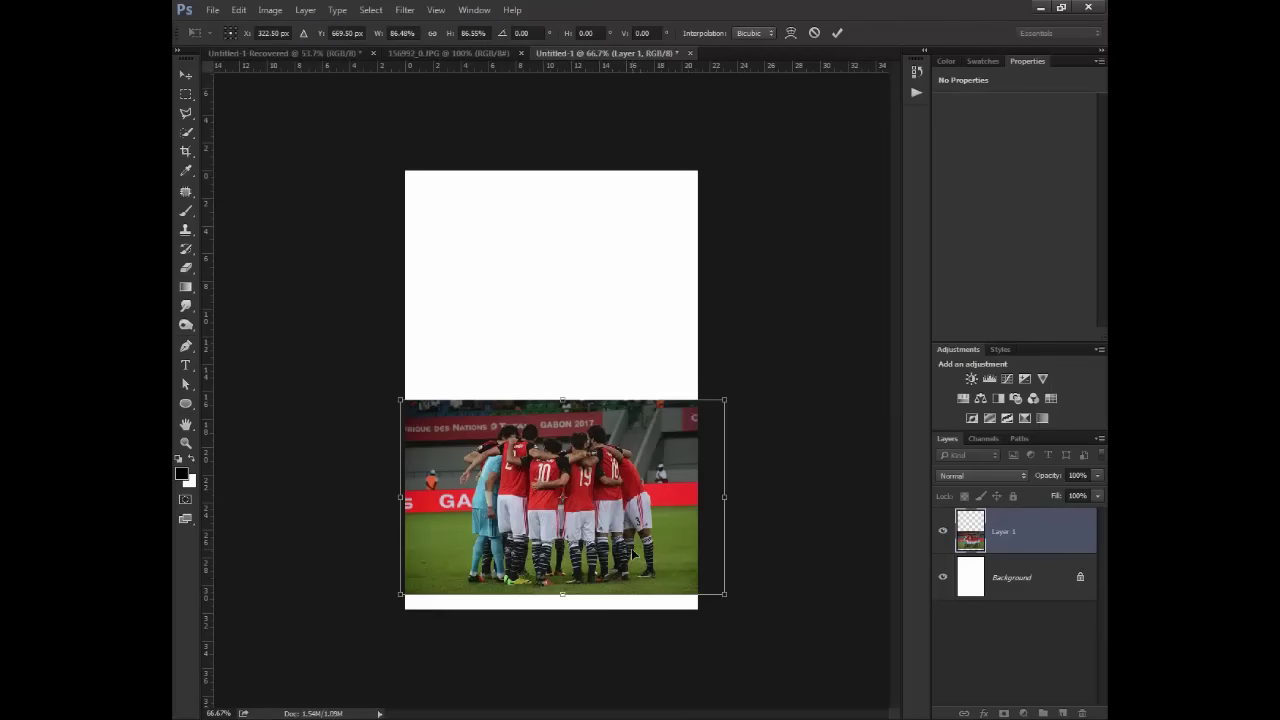
pyautogui.press('Return')
# - Add a layer mask to the team photo layer and fill the Background layer with black
pyautogui.press('z')
pyautogui.hotkey('ctrl', '1')
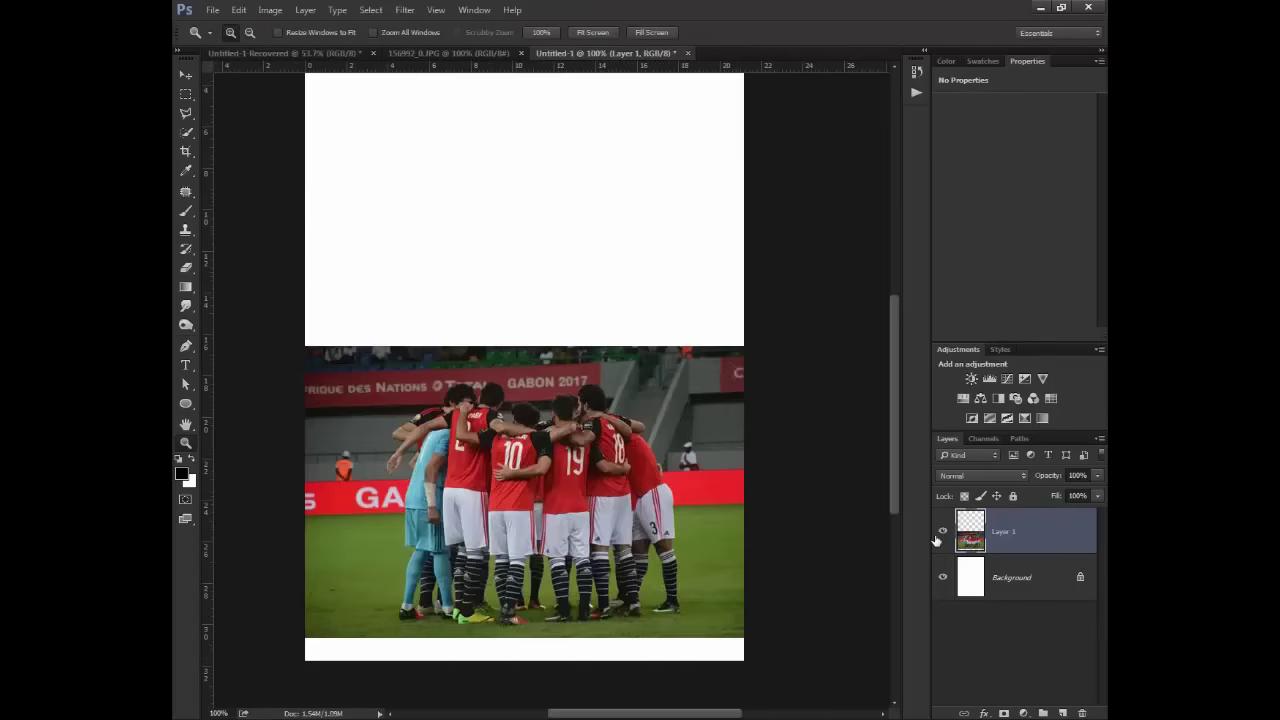
pyautogui.click(1003, 714)
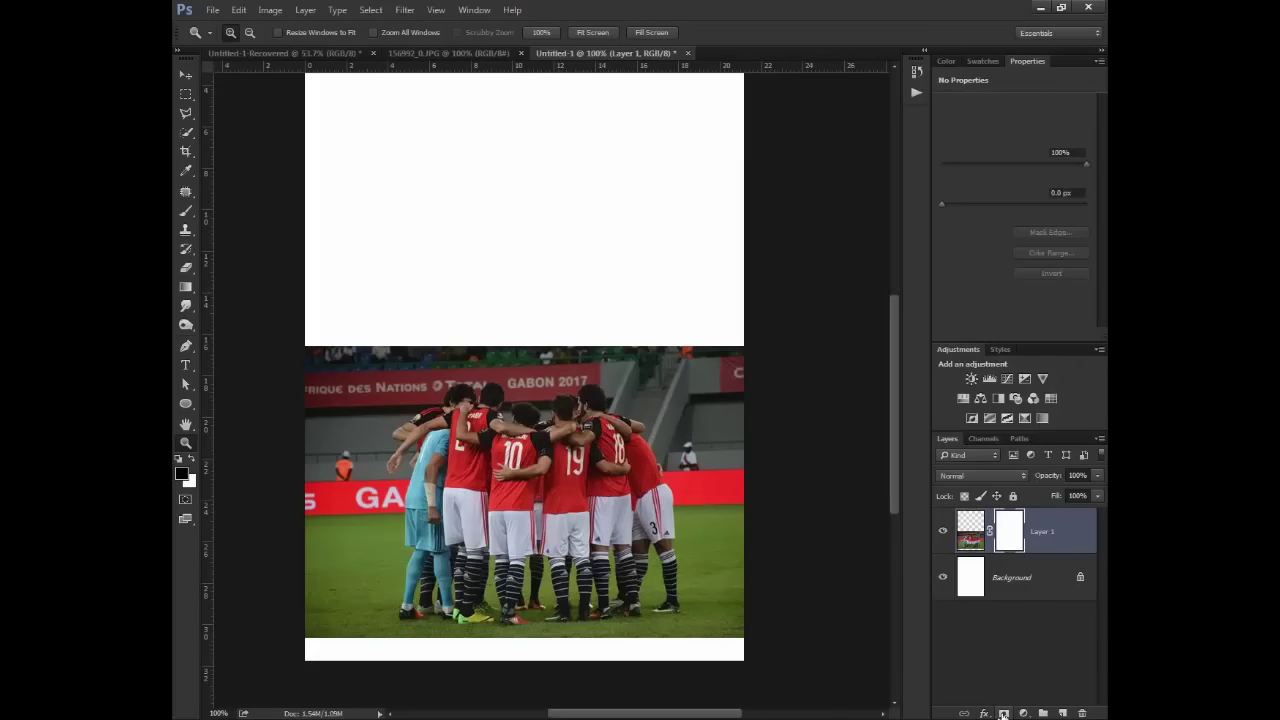
pyautogui.click(1005, 589)
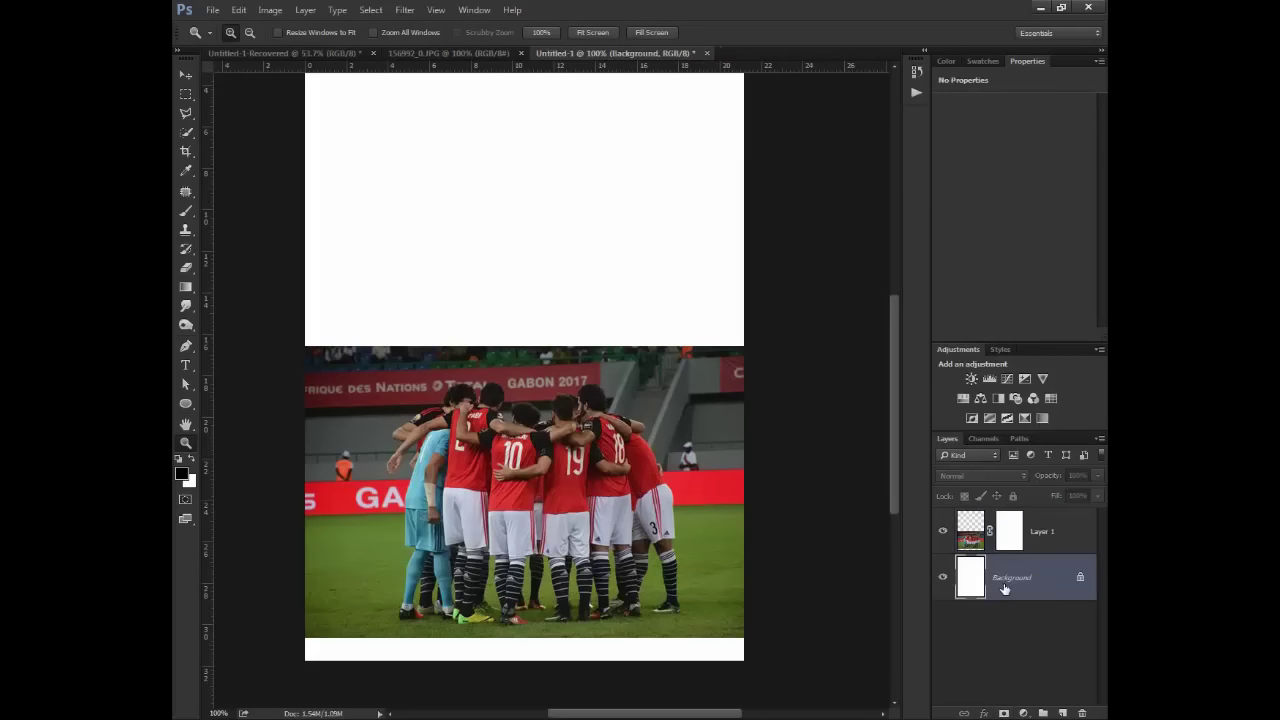
pyautogui.hotkey('alt', 'BackSpace')
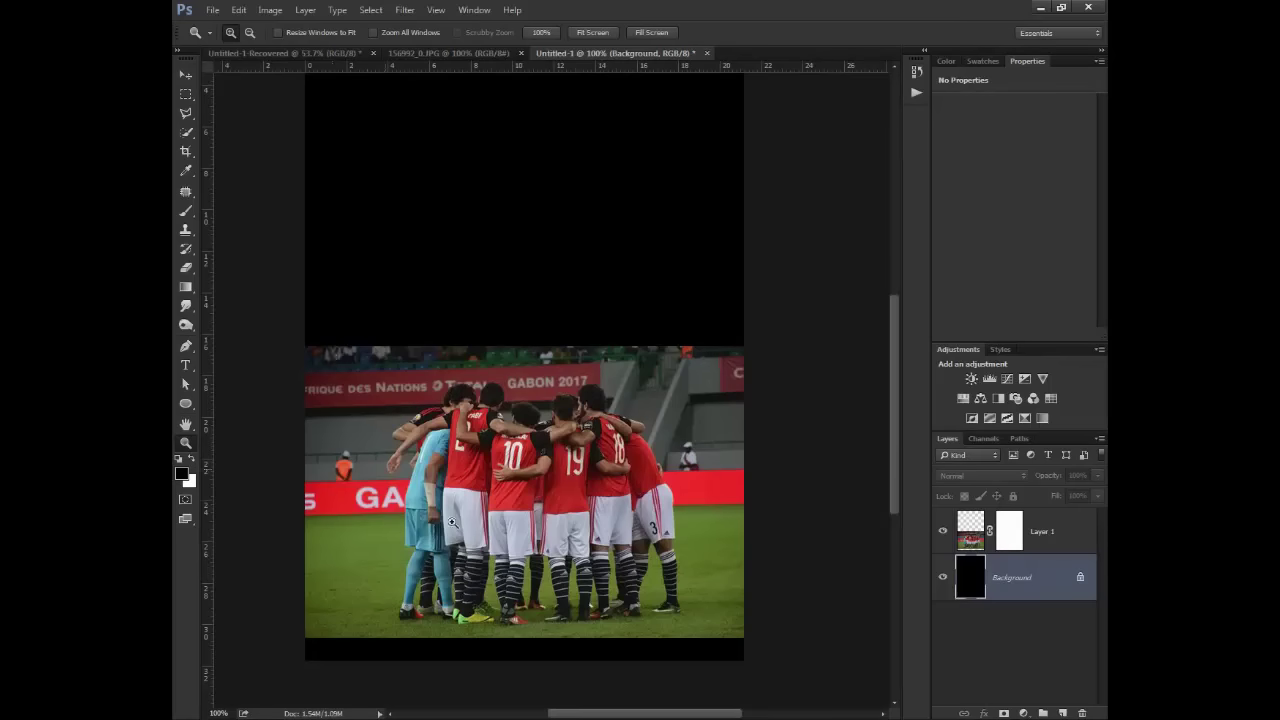
# - Try a pinkish-red fill and its inverted colour on the Background layer, and refill the layer with black
pyautogui.click(946, 61)
pyautogui.click(1029, 91)
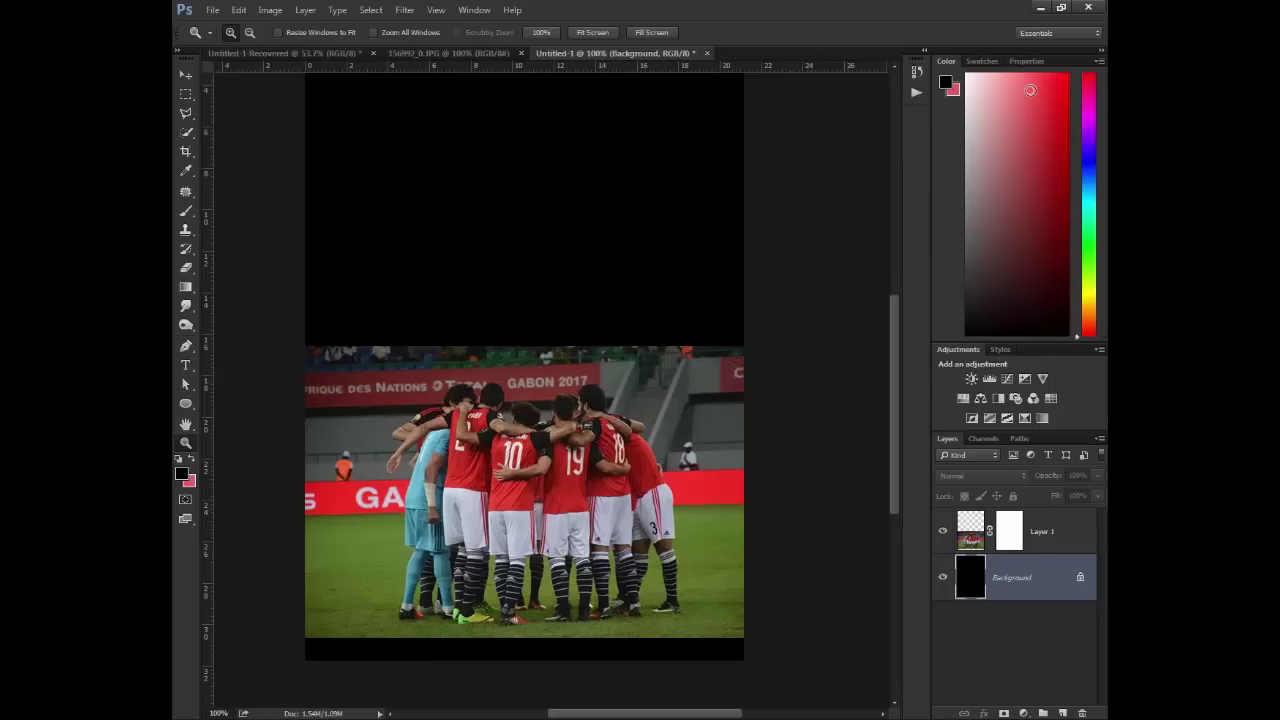
pyautogui.press('x')
pyautogui.hotkey('alt', 'BackSpace')
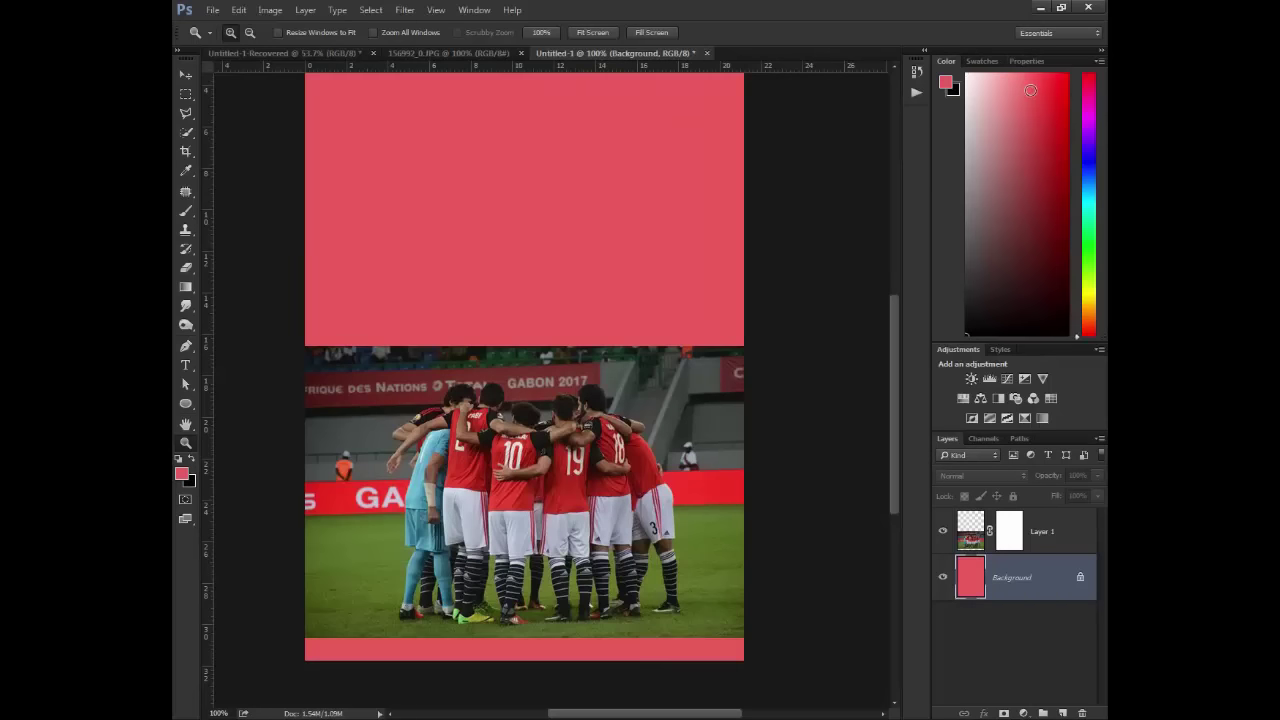
pyautogui.hotkey('ctrl', 'i')
pyautogui.press('d')
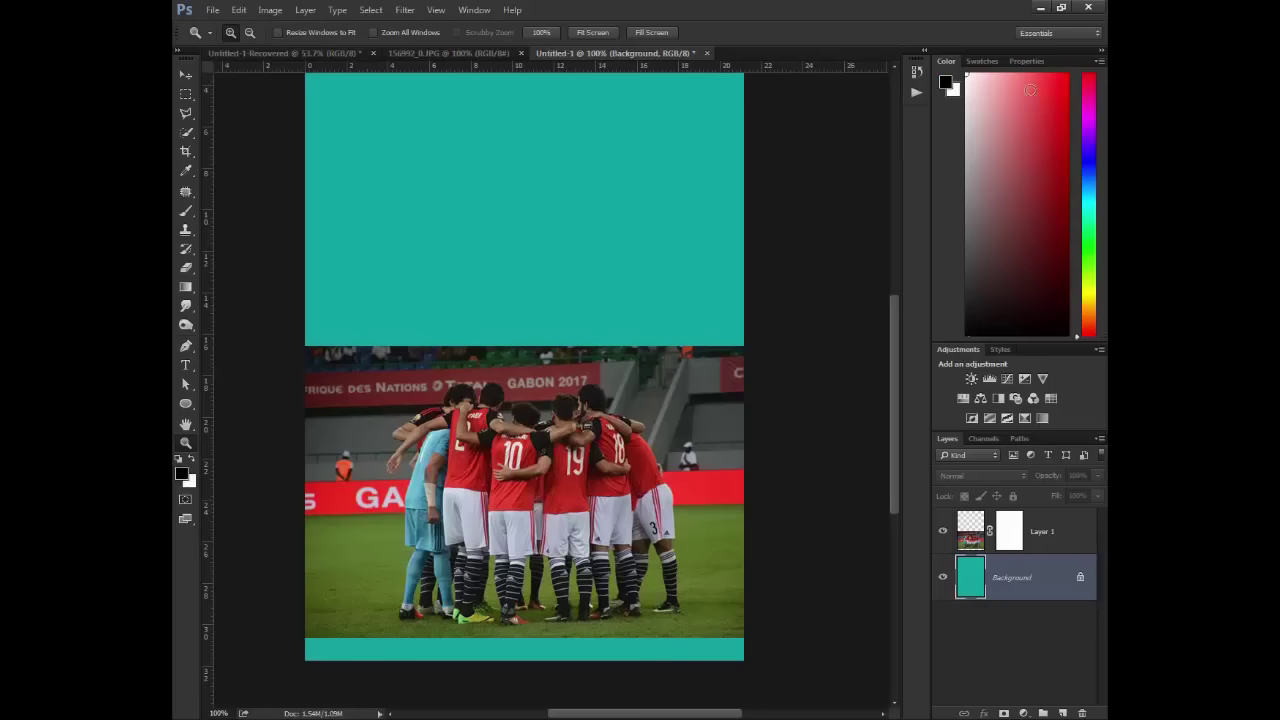
pyautogui.hotkey('alt', 'BackSpace')
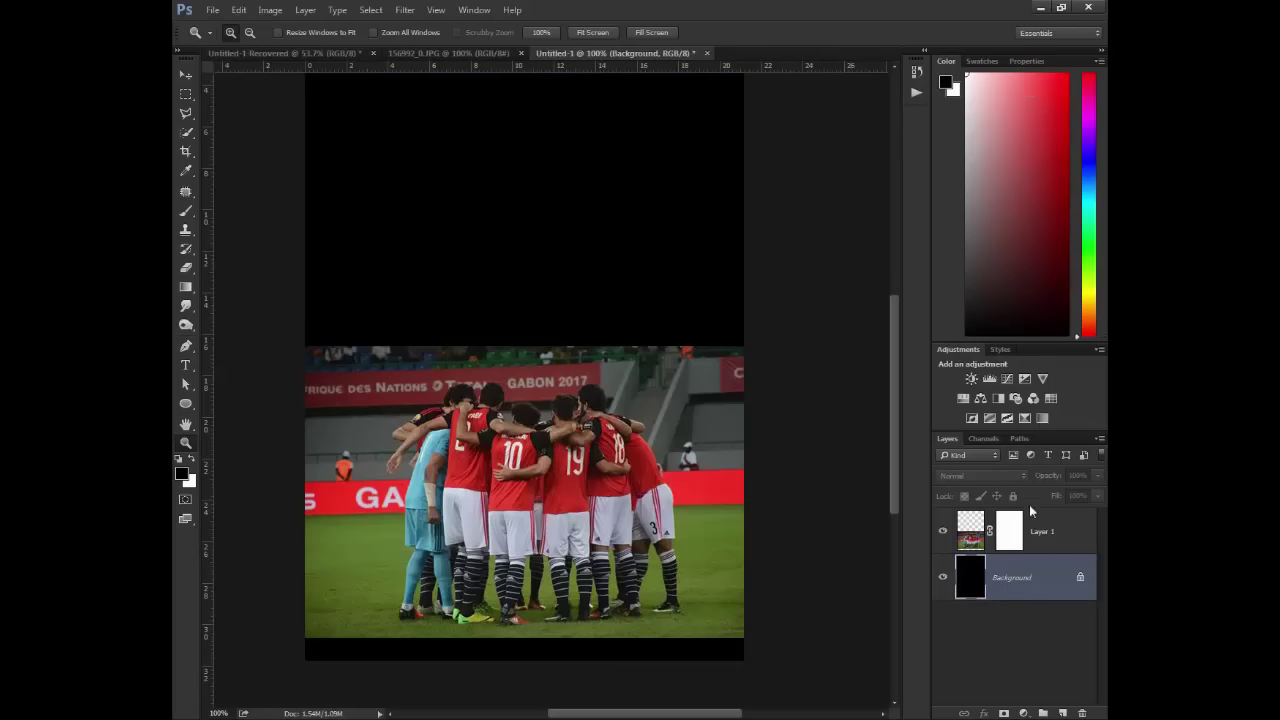
# - Fade the bottom of the team photo into black with a linear black-to-transparent gradient on its layer mask
pyautogui.click(1010, 538)
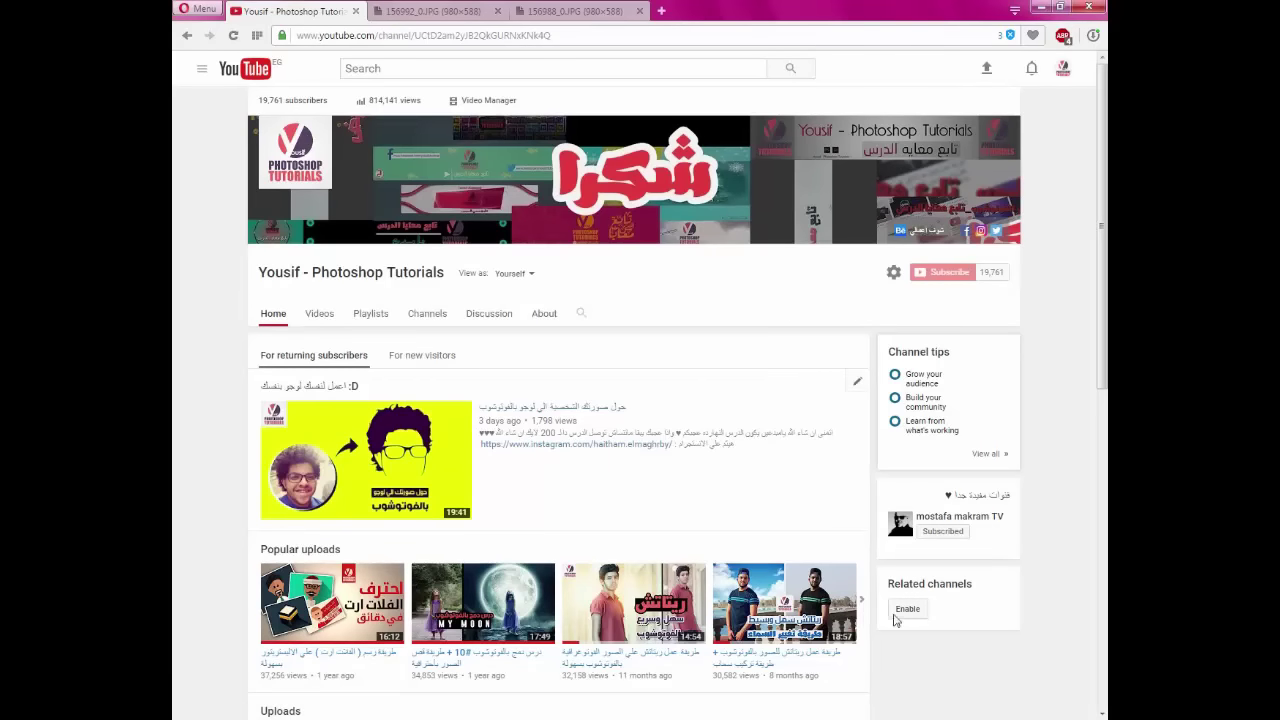
pyautogui.hotkey('alt', 'Tab')
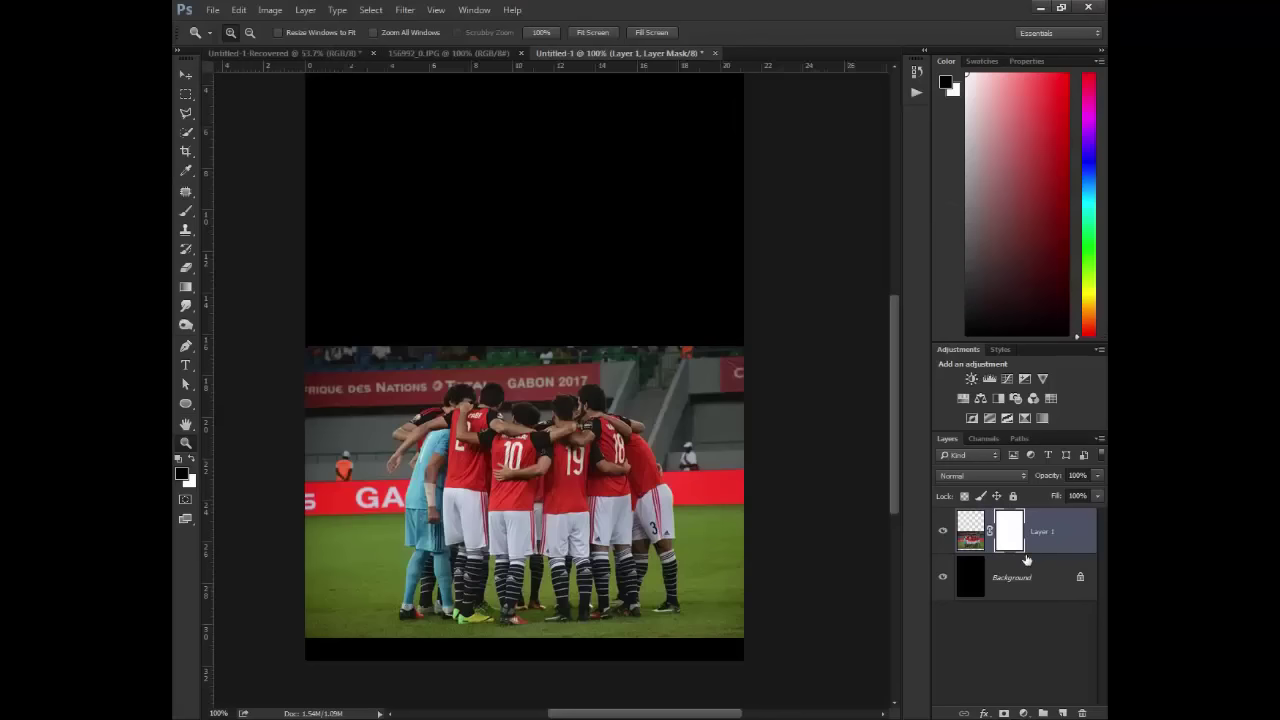
pyautogui.click(185, 287)
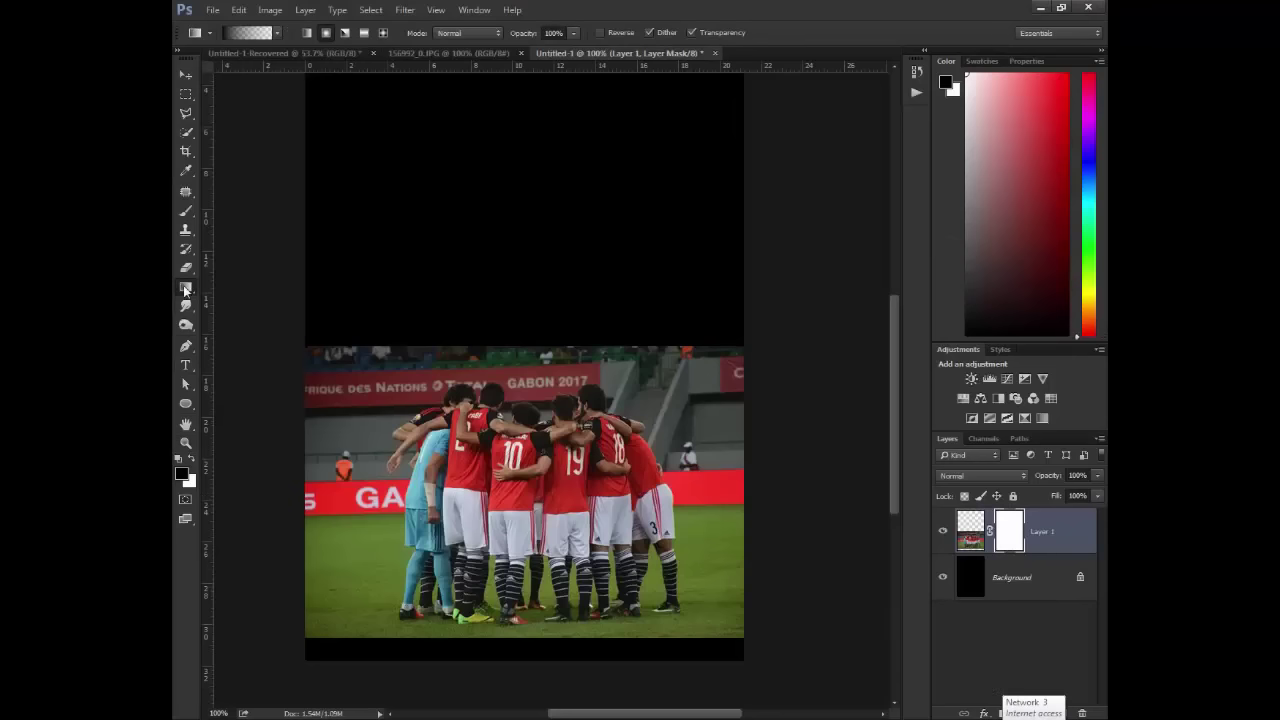
pyautogui.click(252, 288)
pyautogui.click(309, 34)
pyautogui.moveTo(618, 578); pyautogui.dragTo(628, 608)
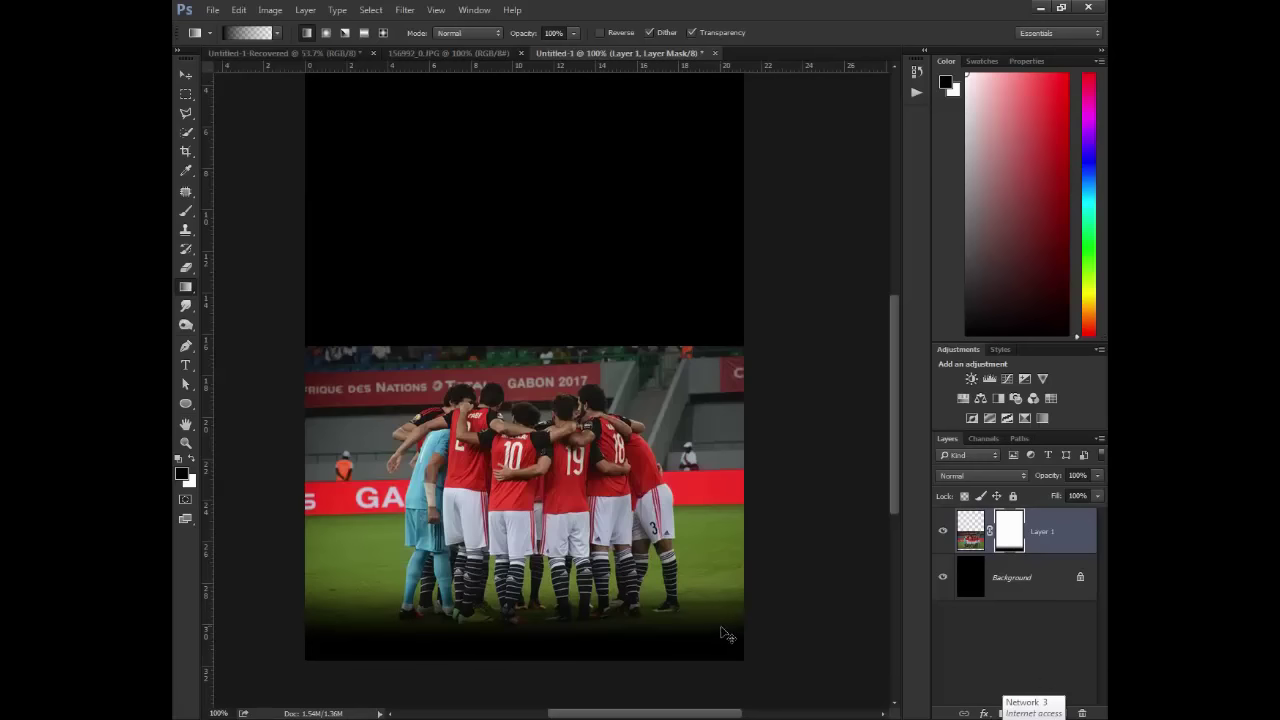
# - Undo the bottom fade and redraw the mask gradient upward from below the photo's lower edge to just beneath the players' feet
pyautogui.hotkey('ctrl', 'alt', 'z')
pyautogui.hotkey('ctrl', 'alt', 'z')
pyautogui.hotkey('ctrl', 'shift', 'z')
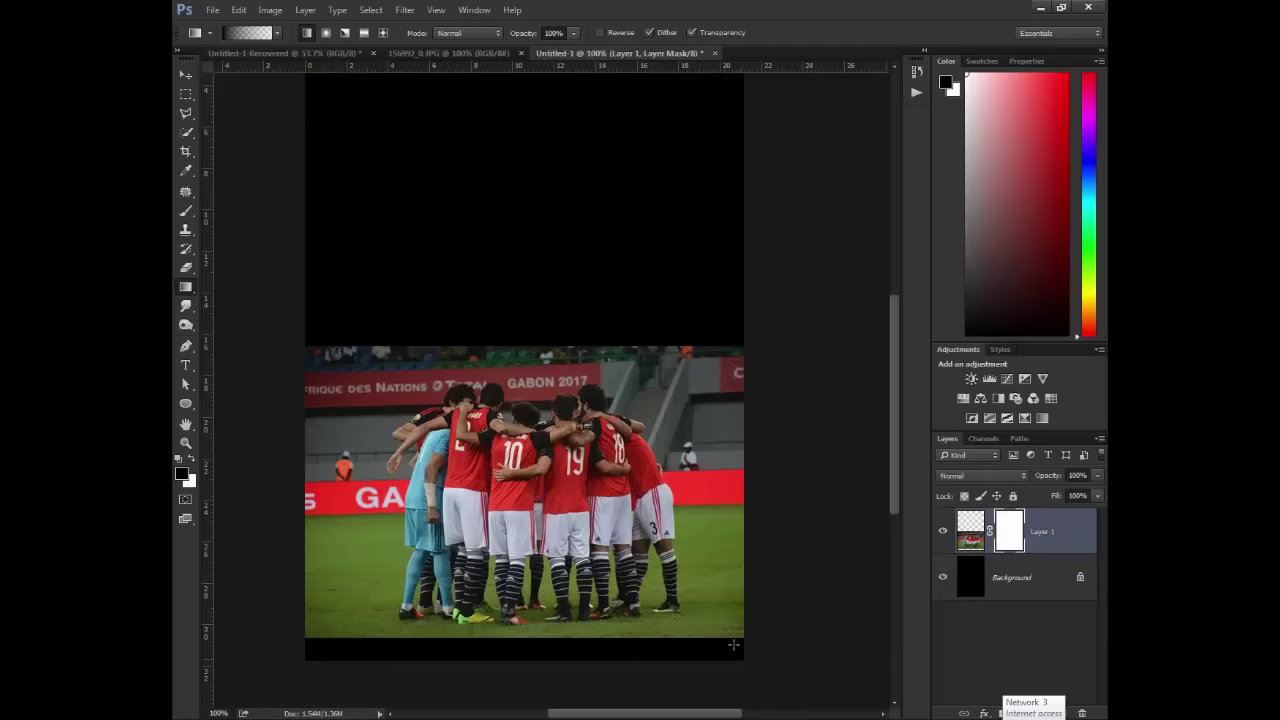
pyautogui.moveTo(734, 579); pyautogui.dragTo(733, 569)
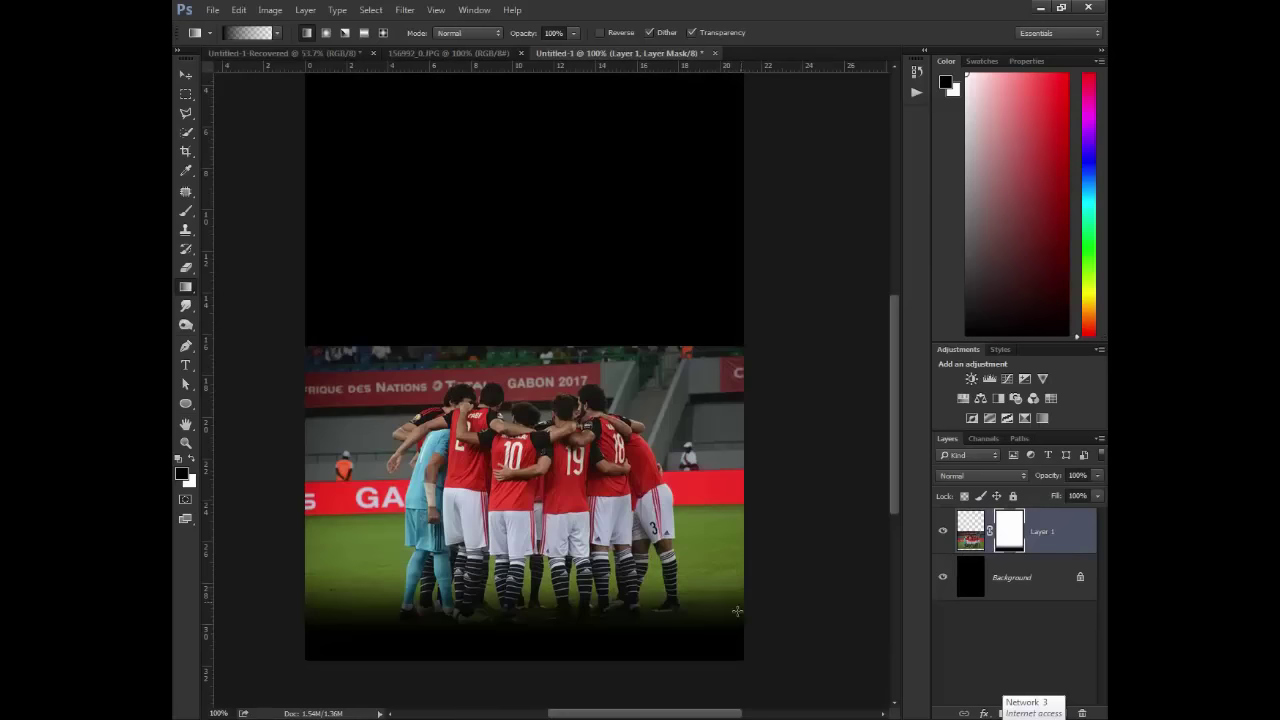
pyautogui.hotkey('ctrl', 'z')
pyautogui.moveTo(723, 655); pyautogui.dragTo(725, 588)
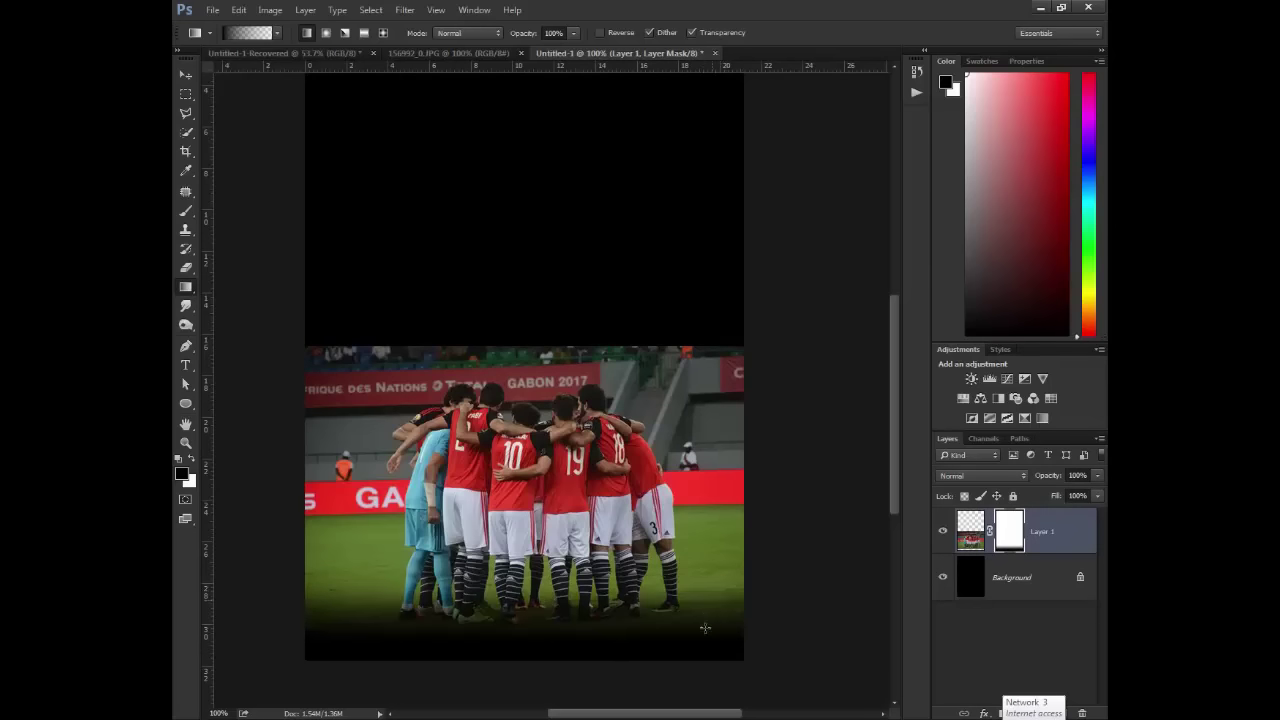
# - Make a rectangular selection across the full canvas width, from above the photo down to the lower edge of the red advertising board
pyautogui.press('z')
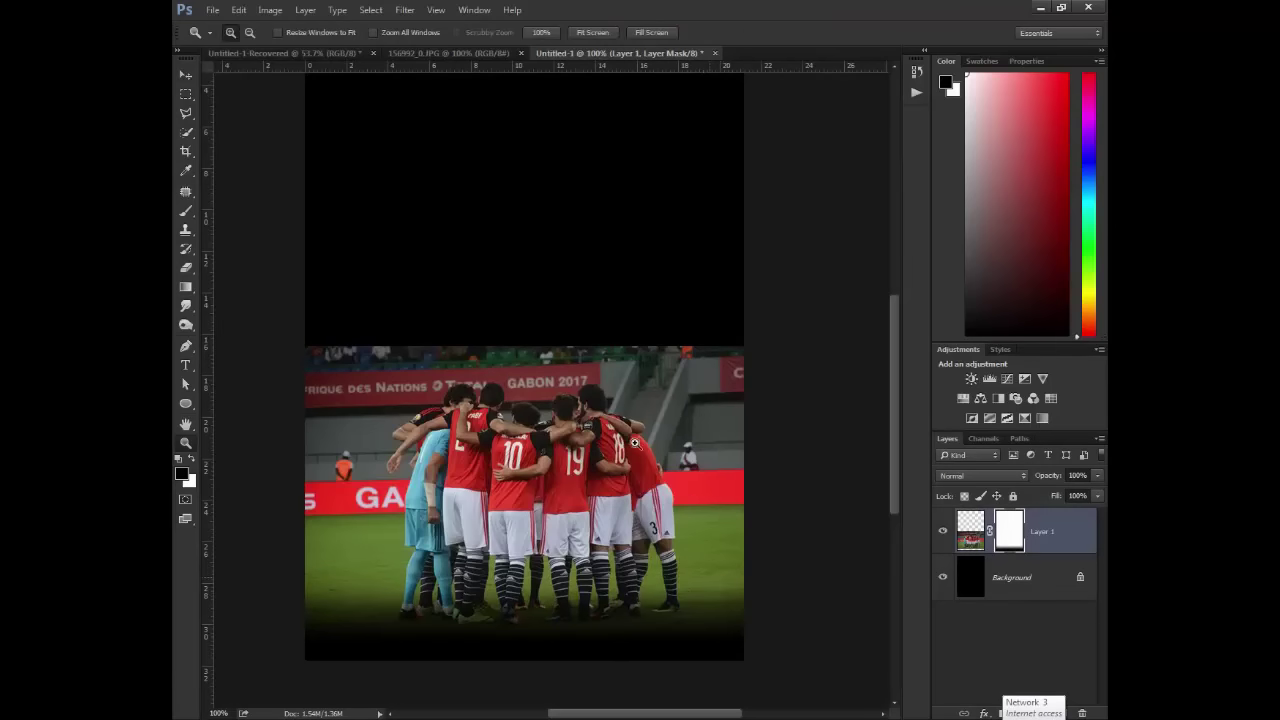
pyautogui.click(383, 486)
pyautogui.moveTo(384, 486); pyautogui.dragTo(336, 406)
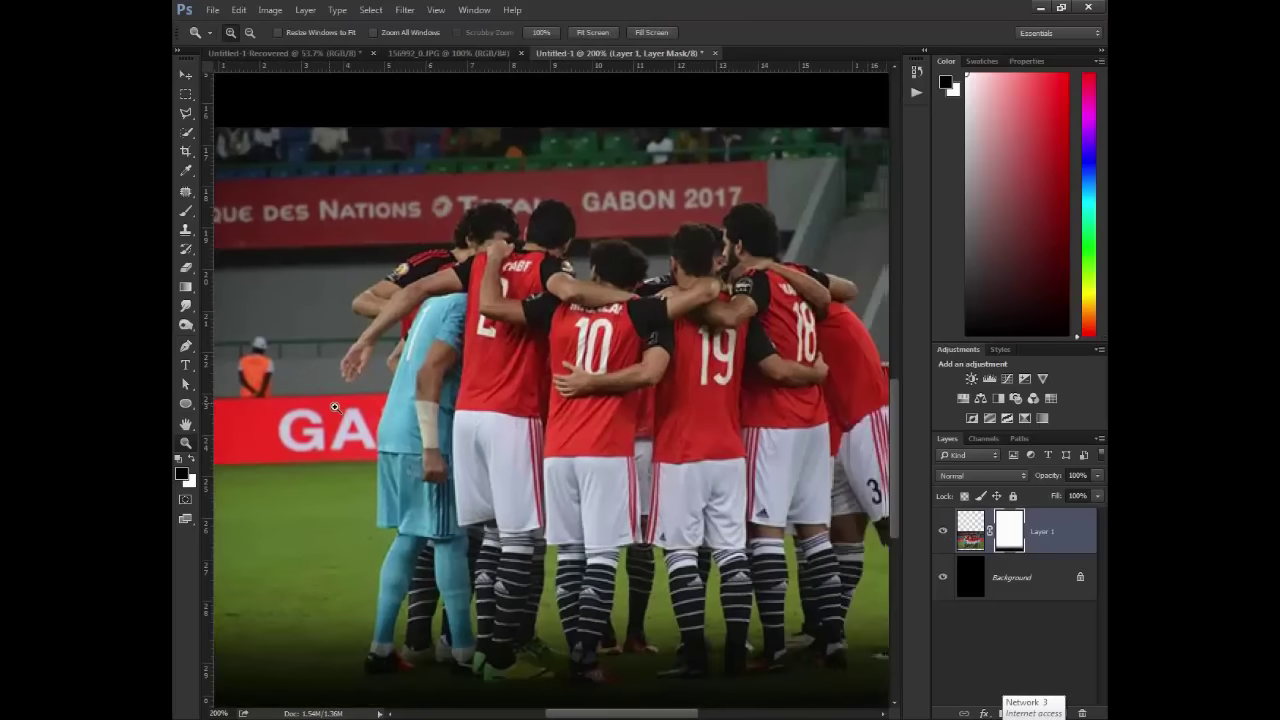
pyautogui.keyDown('alt'); pyautogui.click(418, 383); pyautogui.keyUp('alt')
pyautogui.moveTo(405, 225); pyautogui.dragTo(345, 313)
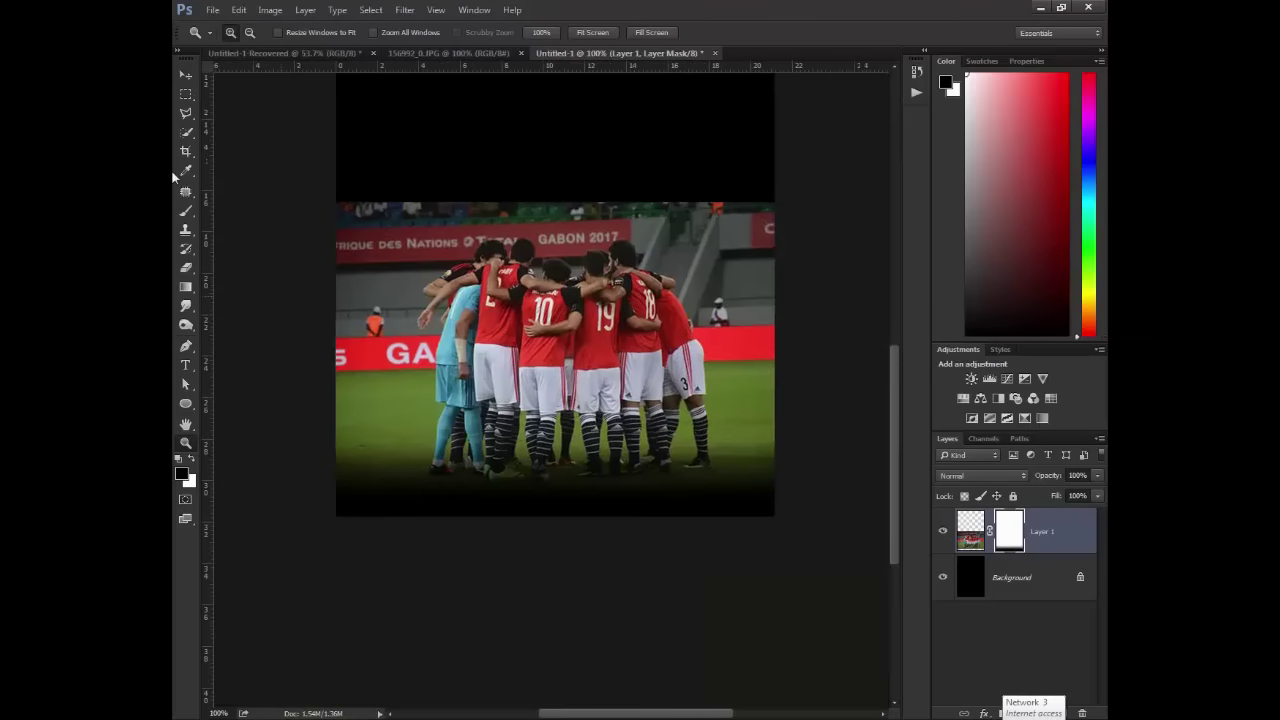
pyautogui.click(186, 94)
pyautogui.moveTo(336, 162); pyautogui.dragTo(794, 364)
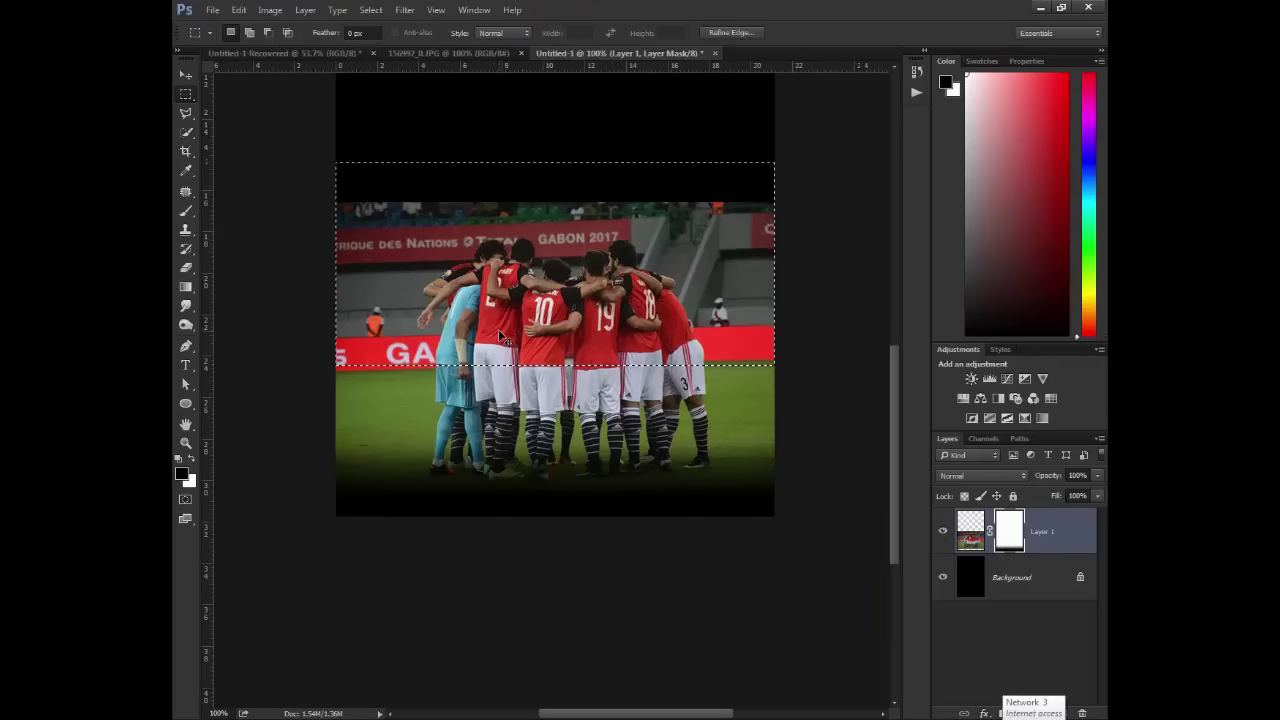
# - Deselect, and start a Pen path along the red advertising board's lower edge, from just outside the canvas to the goalkeeper's shorts
pyautogui.hotkey('ctrl', 'd')
pyautogui.press('z')
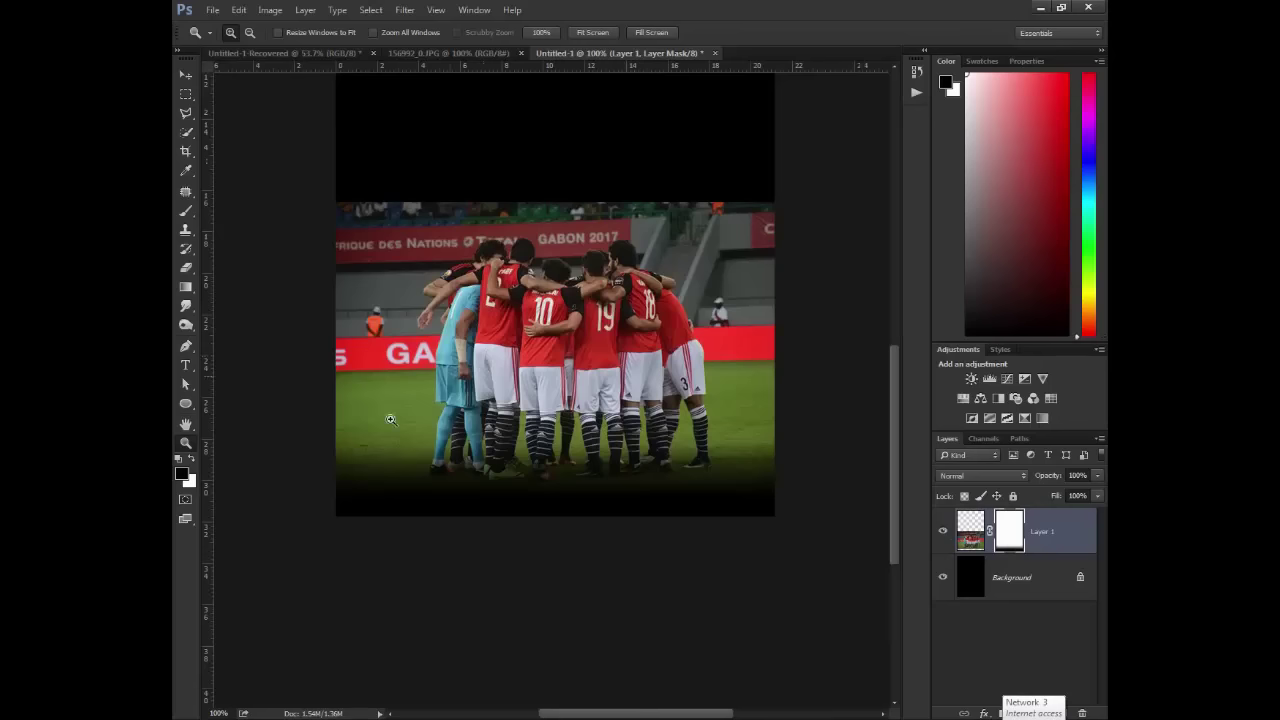
pyautogui.click(360, 383)
pyautogui.click(360, 383)
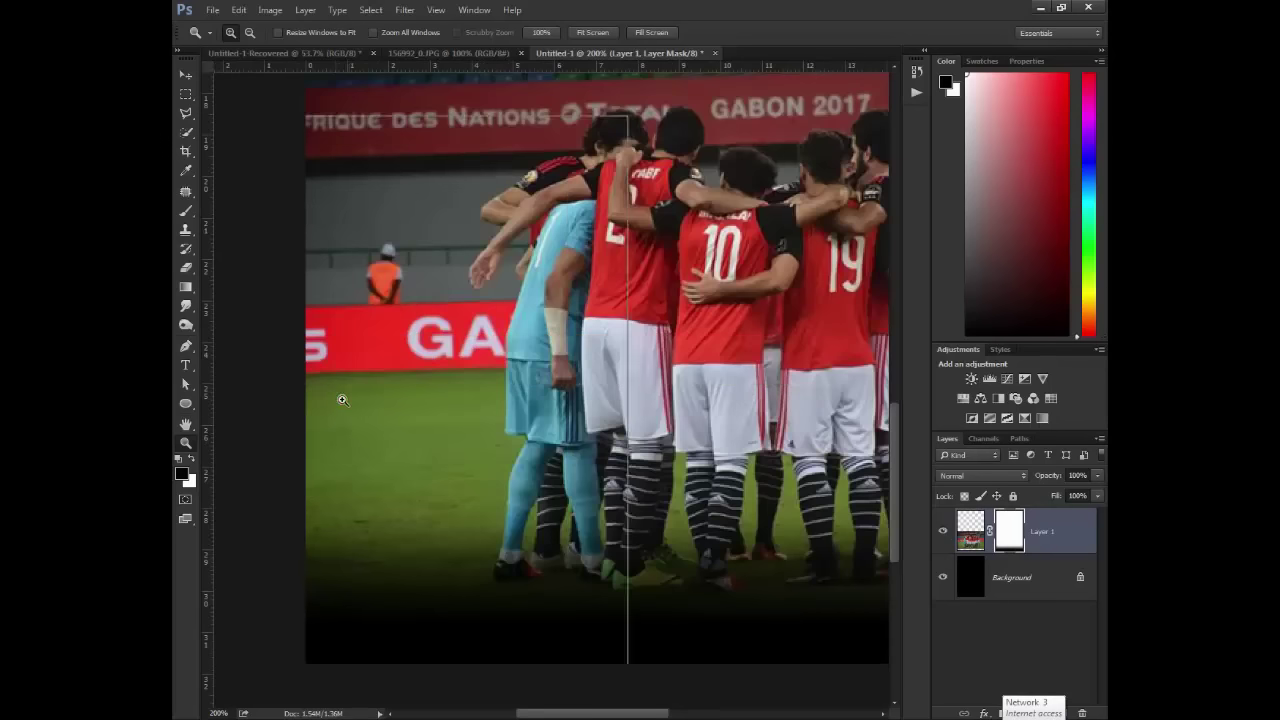
pyautogui.press('o')
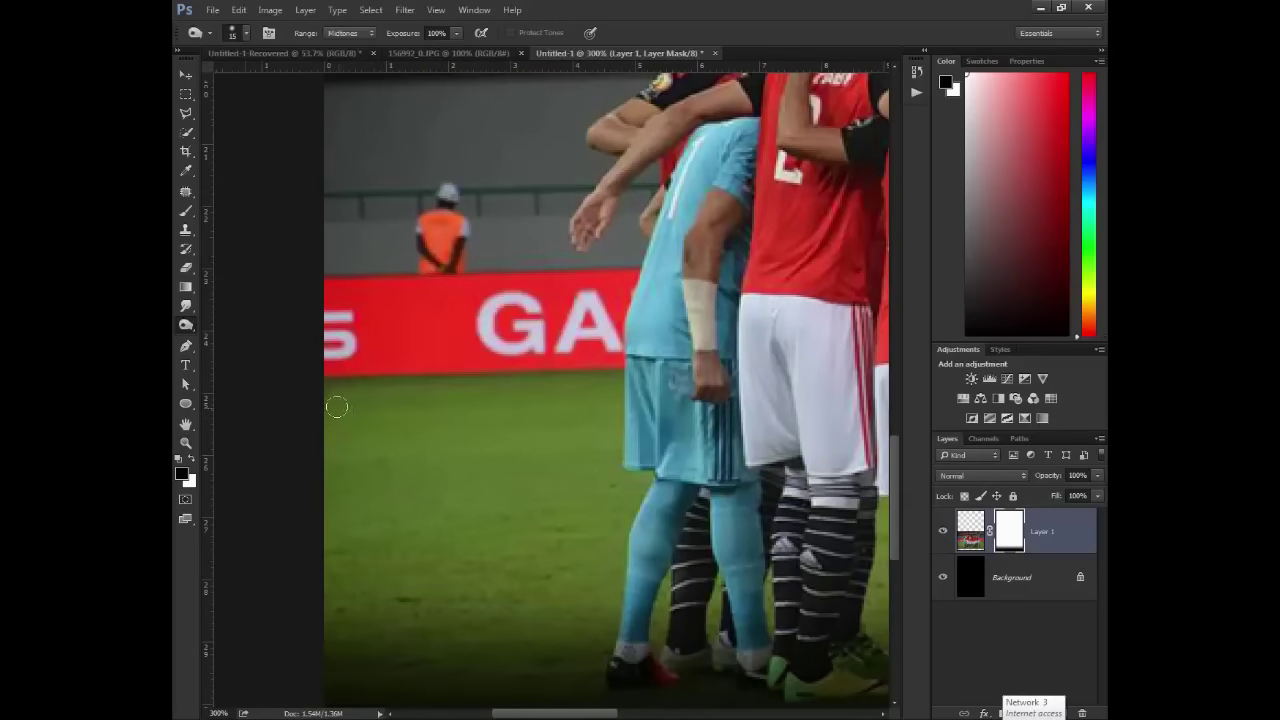
pyautogui.press('p')
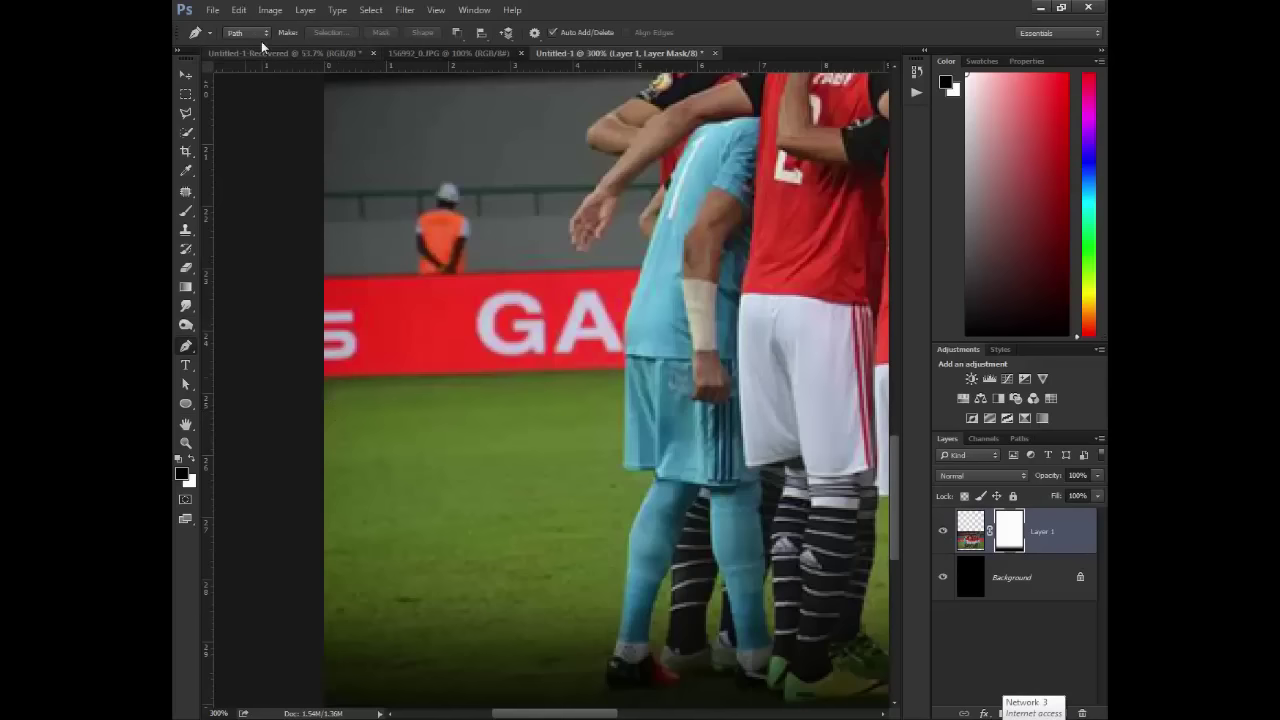
pyautogui.click(248, 33)
pyautogui.click(256, 60)
pyautogui.click(309, 380)
pyautogui.click(625, 368)
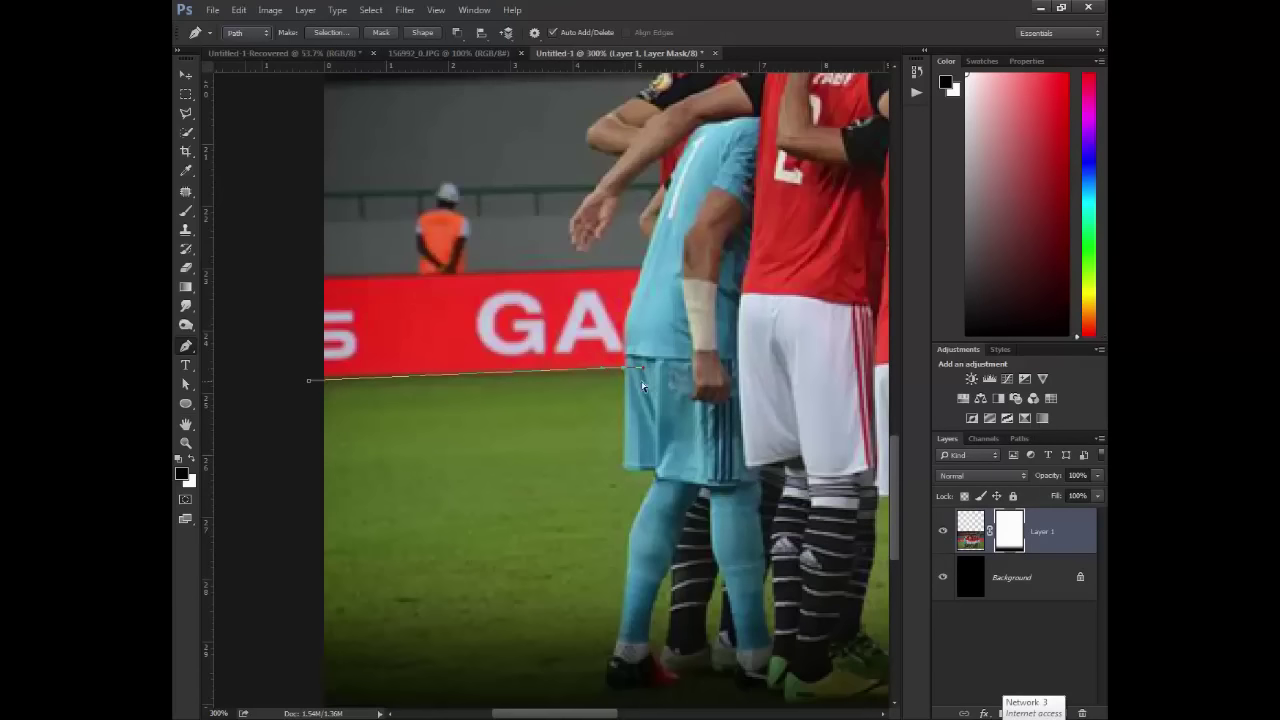
pyautogui.hotkey('ctrl', '+')
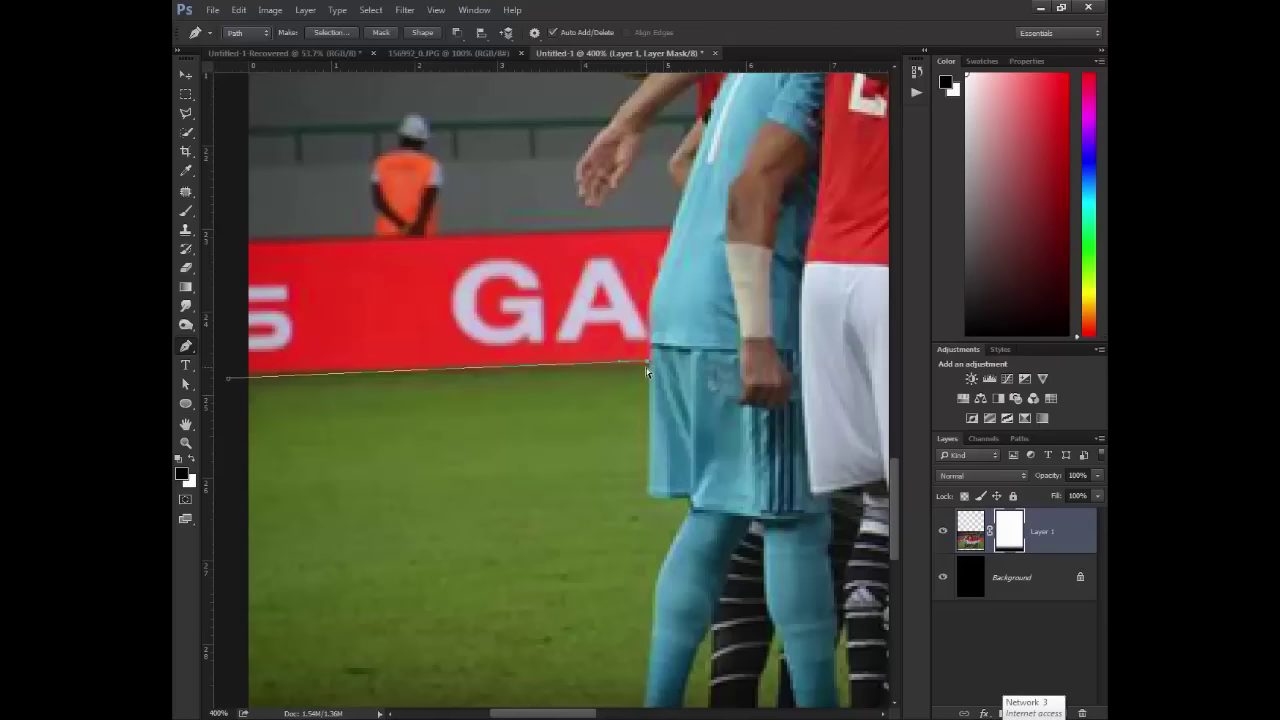
pyautogui.hotkey('ctrl', '+')
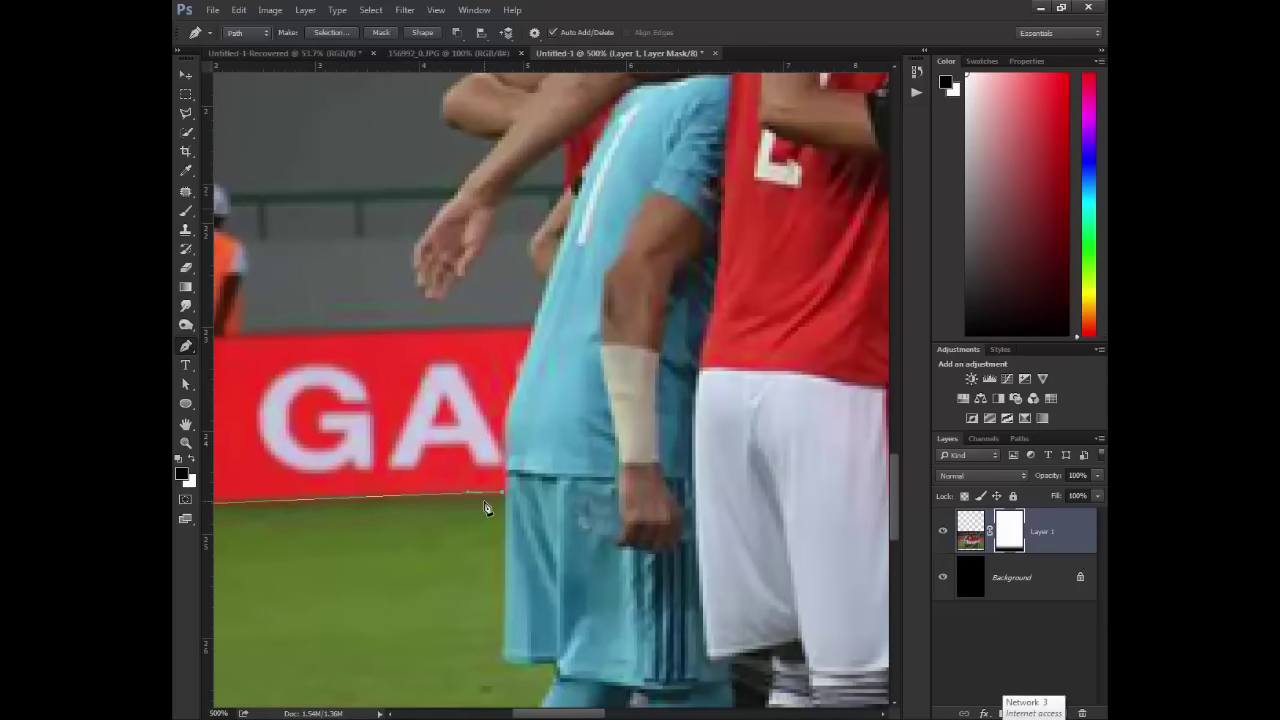
# - Trace the path up the goalkeeper's back and around the gap beneath the outstretched arm to the fingertips, redoing misplaced anchors
pyautogui.click(510, 397)
pyautogui.click(549, 272)
pyautogui.moveTo(532, 242); pyautogui.dragTo(568, 191)
pyautogui.hotkey('ctrl', 'z')
pyautogui.click(570, 200)
pyautogui.click(560, 134)
pyautogui.click(495, 220)
pyautogui.hotkey('ctrl', 'z')
pyautogui.moveTo(497, 207); pyautogui.dragTo(441, 304)
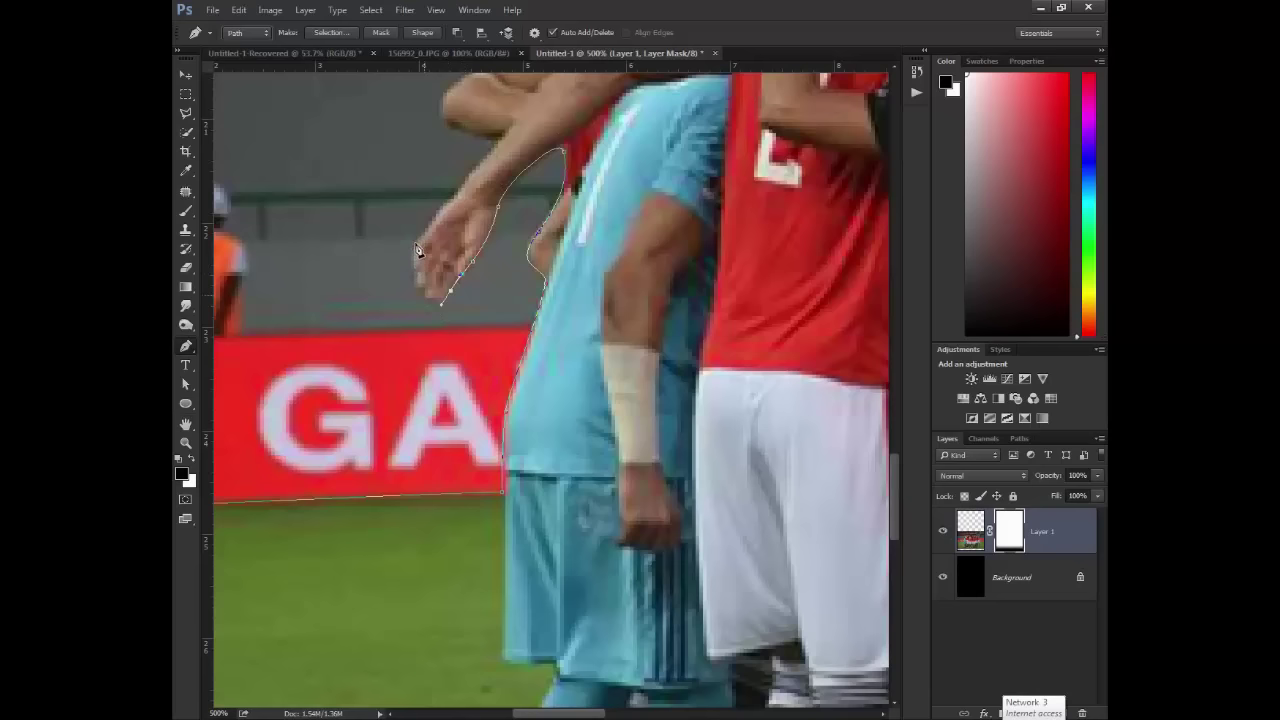
pyautogui.moveTo(440, 210); pyautogui.dragTo(454, 185)
pyautogui.hotkey('ctrl', 'z')
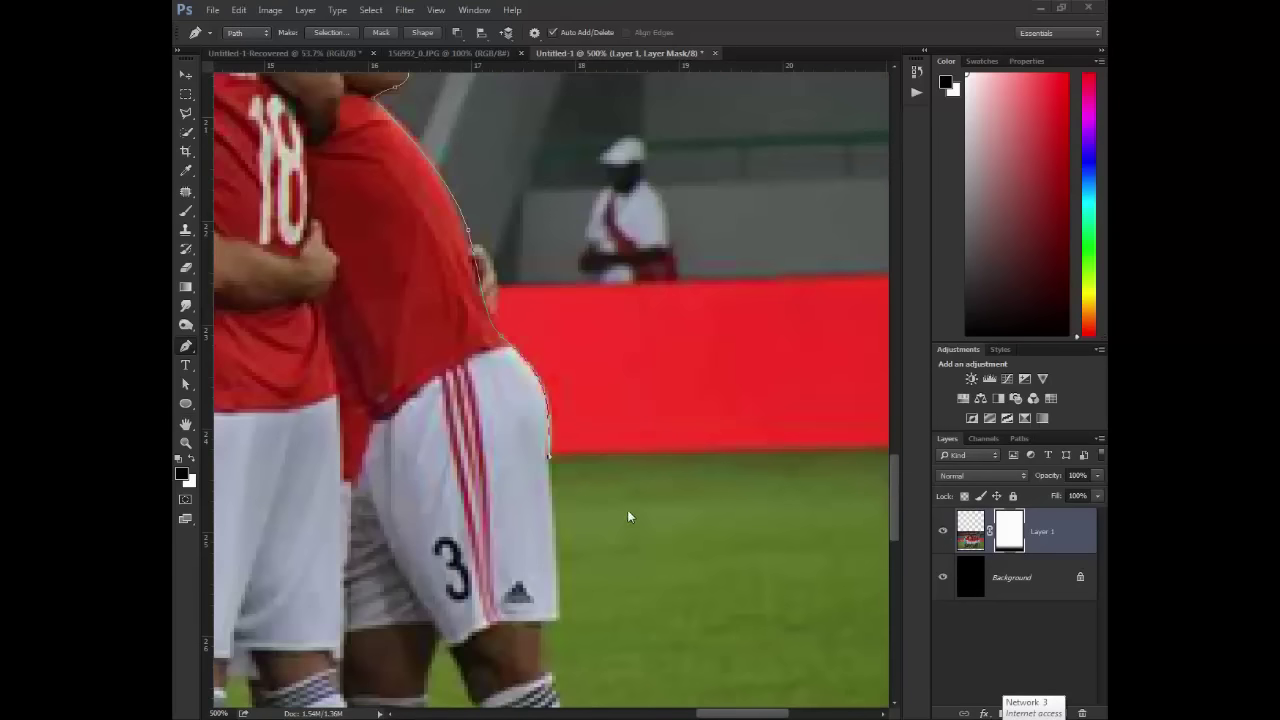
# - Extend the path from player number 3's shorts along the red board's lower edge to just beyond the canvas
pyautogui.moveTo(614, 503); pyautogui.dragTo(408, 426)
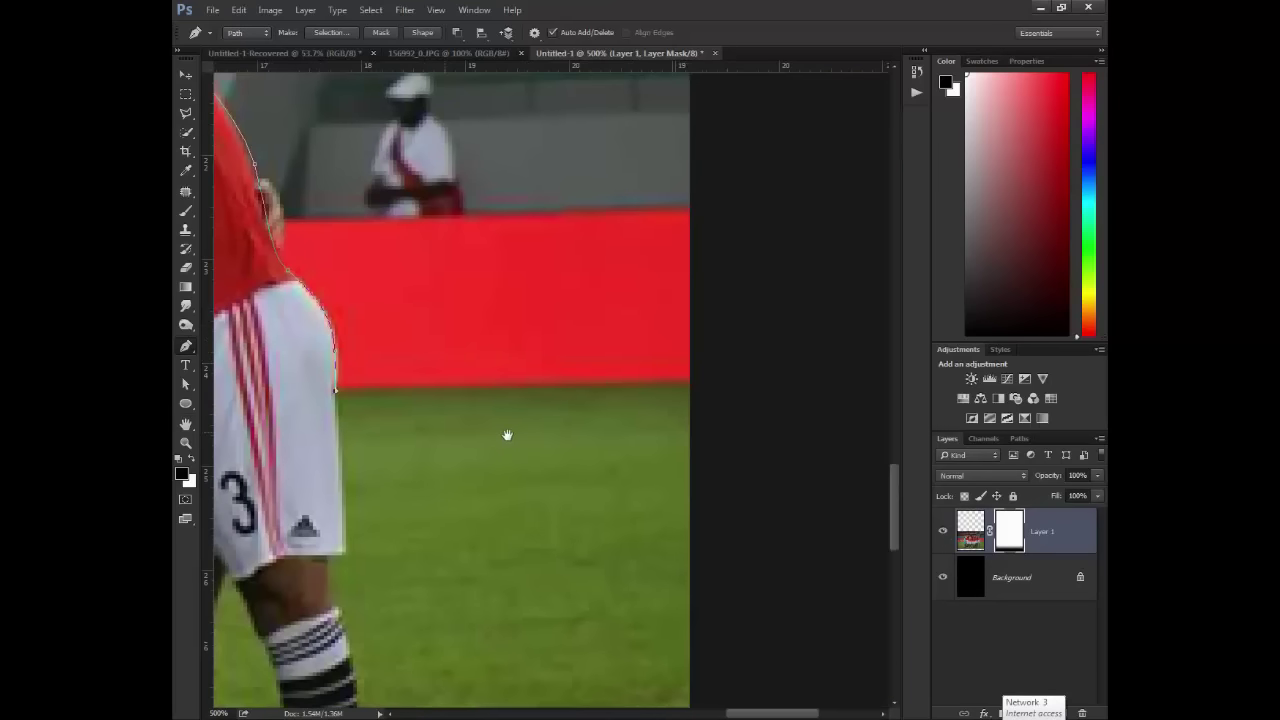
pyautogui.click(752, 383)
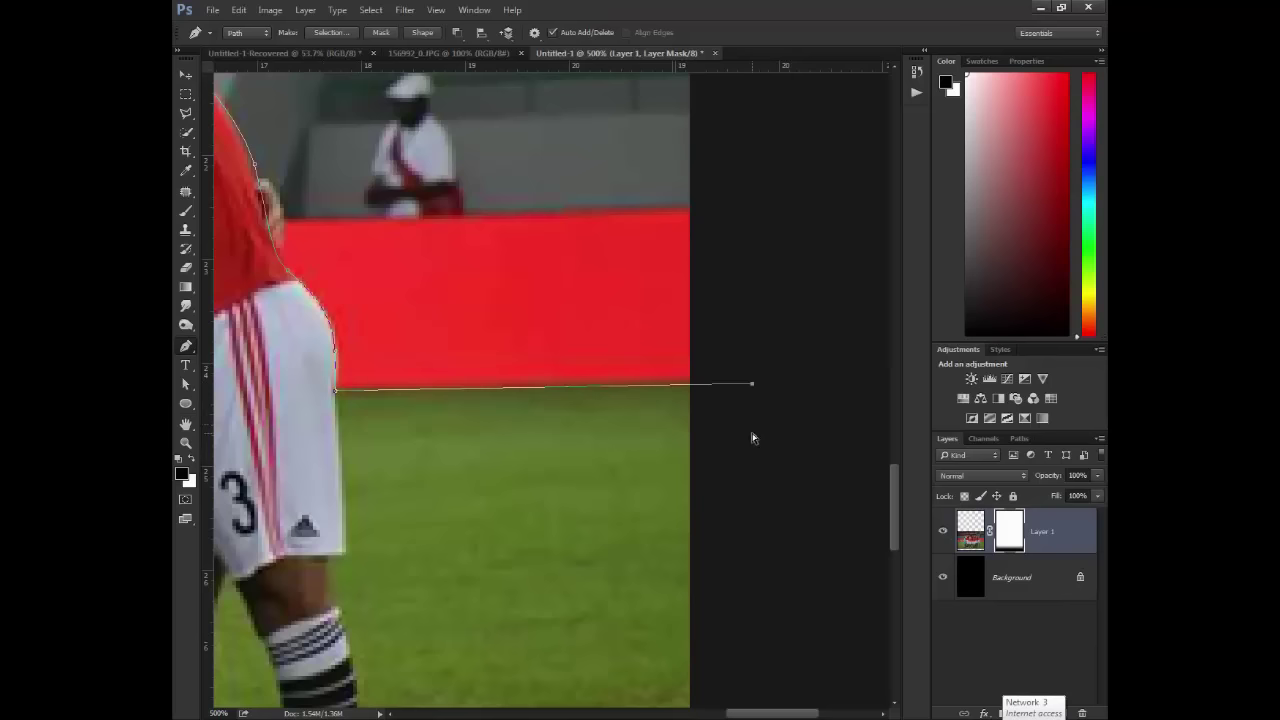
pyautogui.hotkey('ctrl', '-')
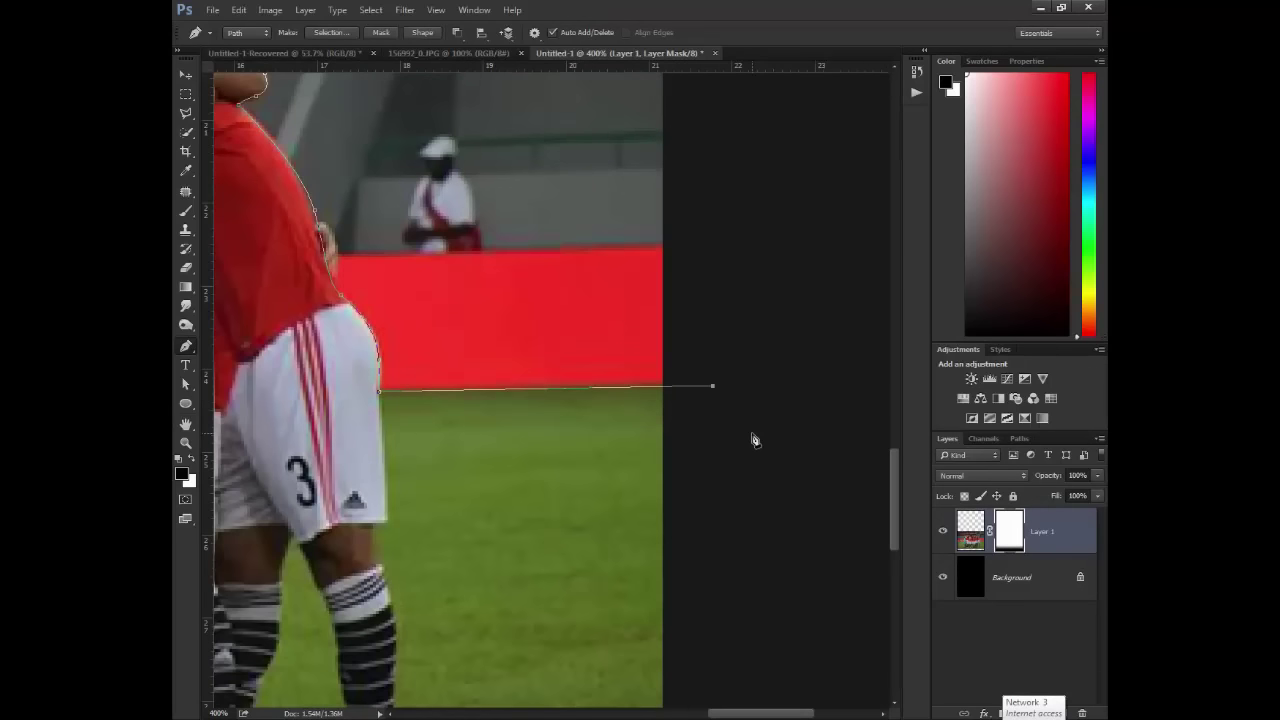
pyautogui.hotkey('ctrl', '-')
pyautogui.hotkey('ctrl', '-')
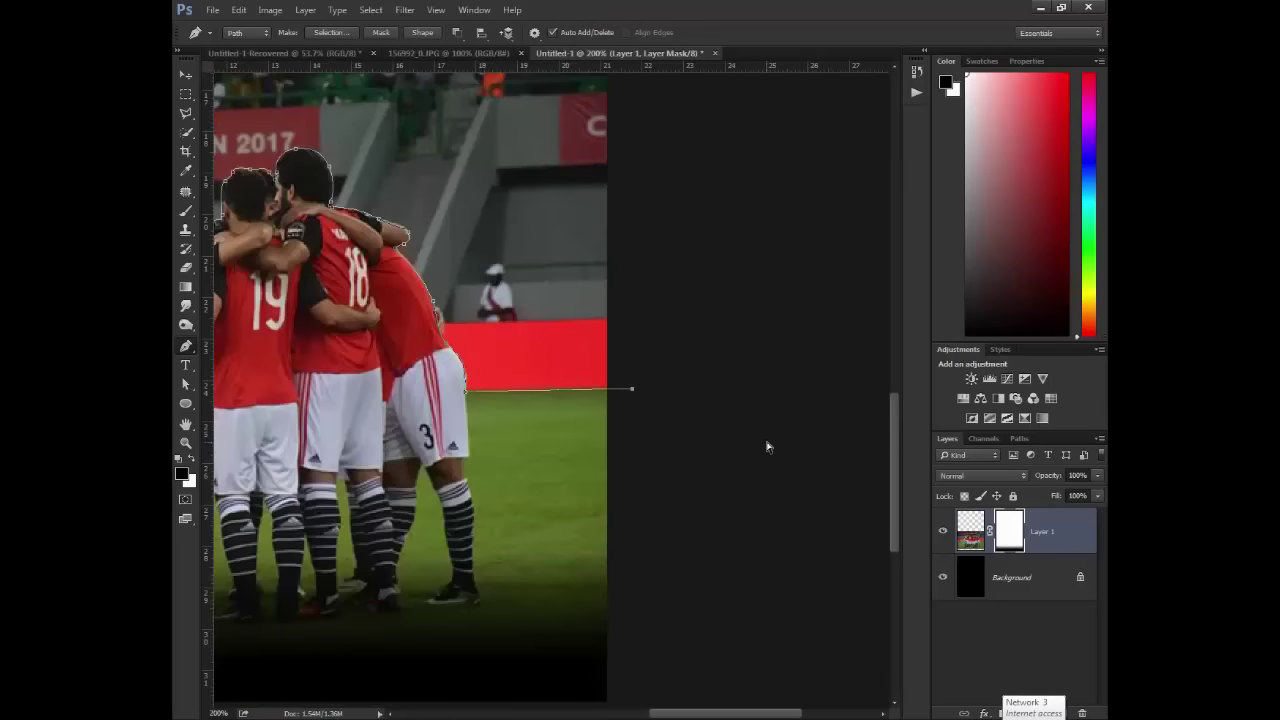
pyautogui.hotkey('ctrl', '-')
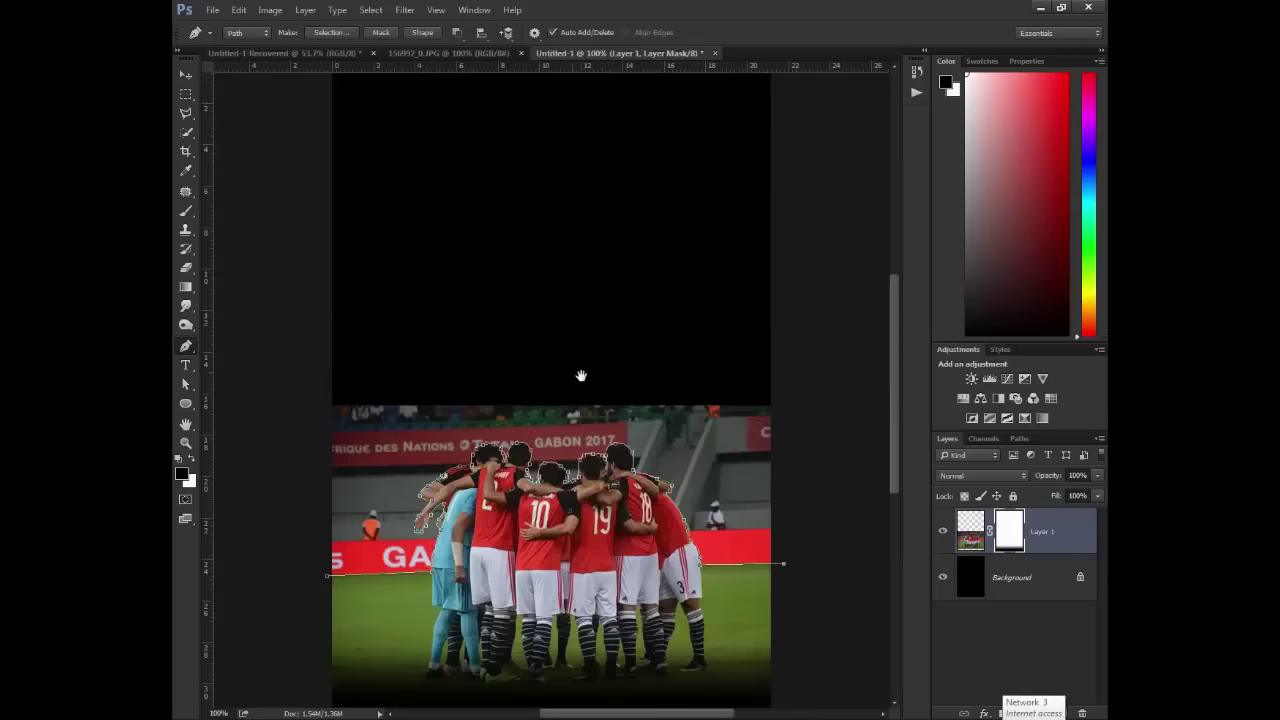
# - Run the path around the outside of the canvas below the pitch and close it at its starting anchor
pyautogui.click(796, 620)
pyautogui.click(794, 687)
pyautogui.hotkey('ctrl', '-')
pyautogui.click(637, 635)
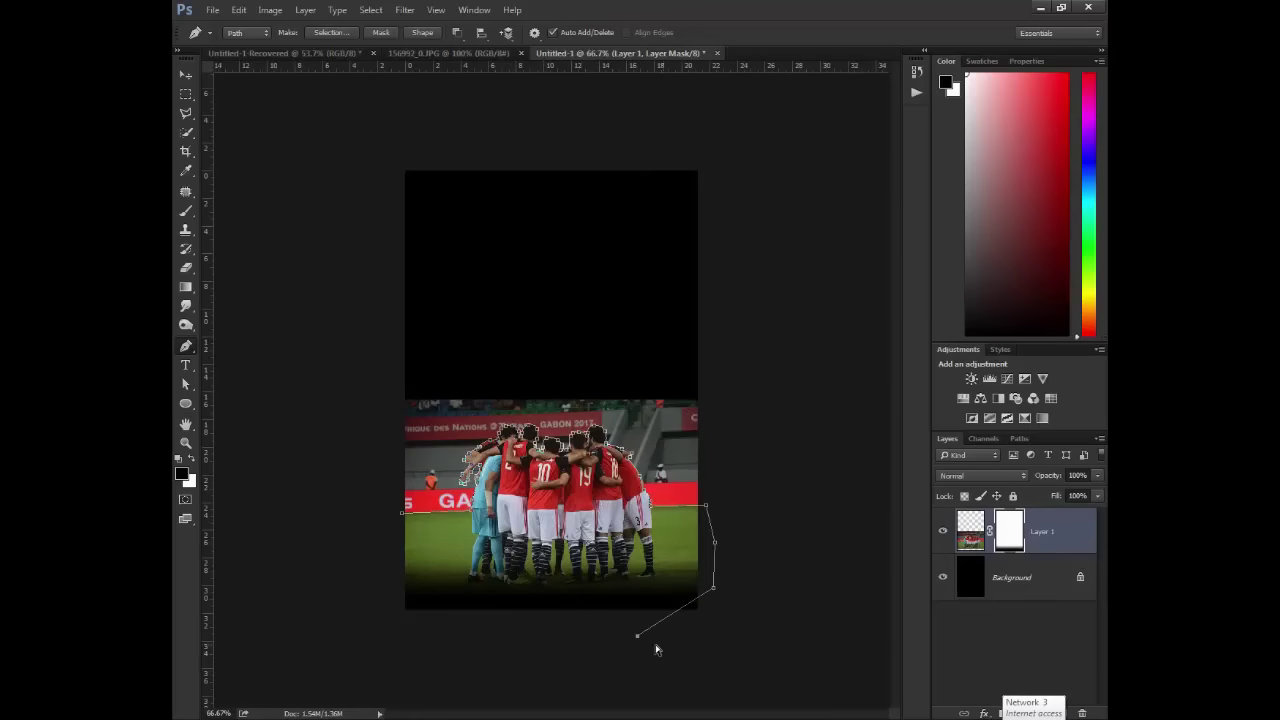
pyautogui.hotkey('ctrl', 'z')
pyautogui.moveTo(640, 637); pyautogui.dragTo(544, 631)
pyautogui.moveTo(360, 630); pyautogui.dragTo(351, 601)
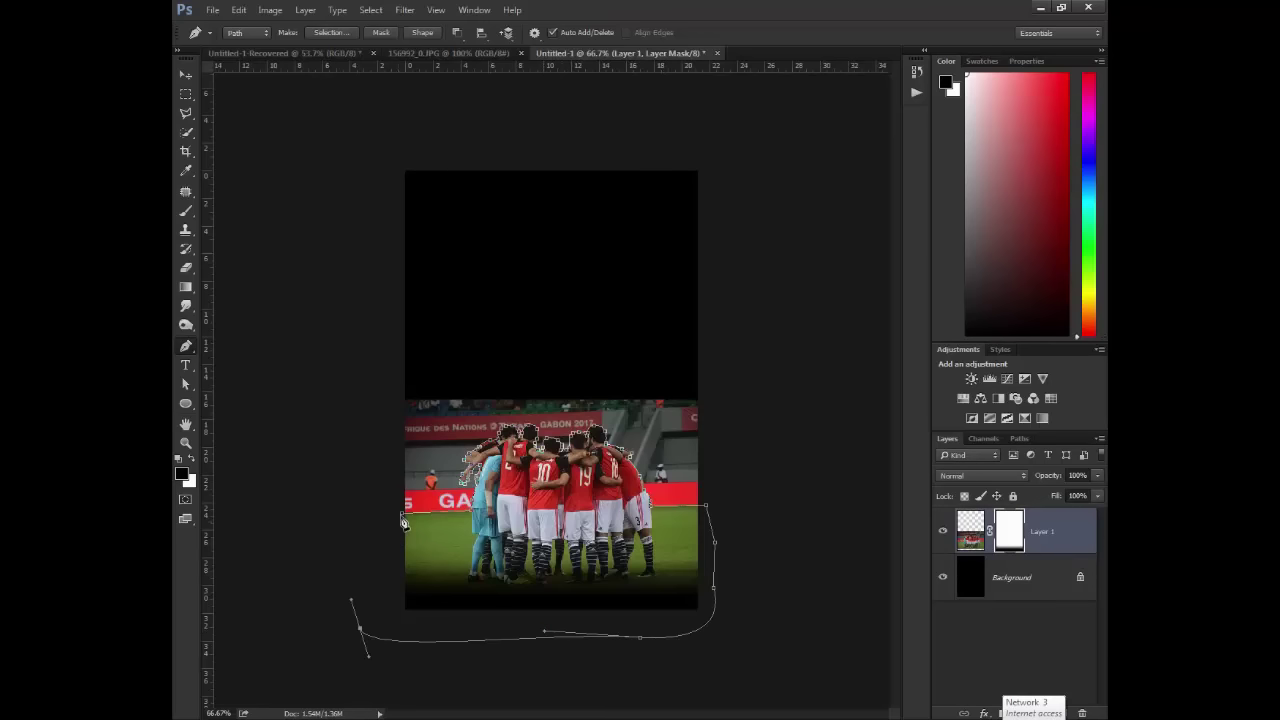
pyautogui.click(403, 515)
# - Convert the closed path into a new anti-aliased selection with a 0-pixel feather
pyautogui.rightClick(651, 580)
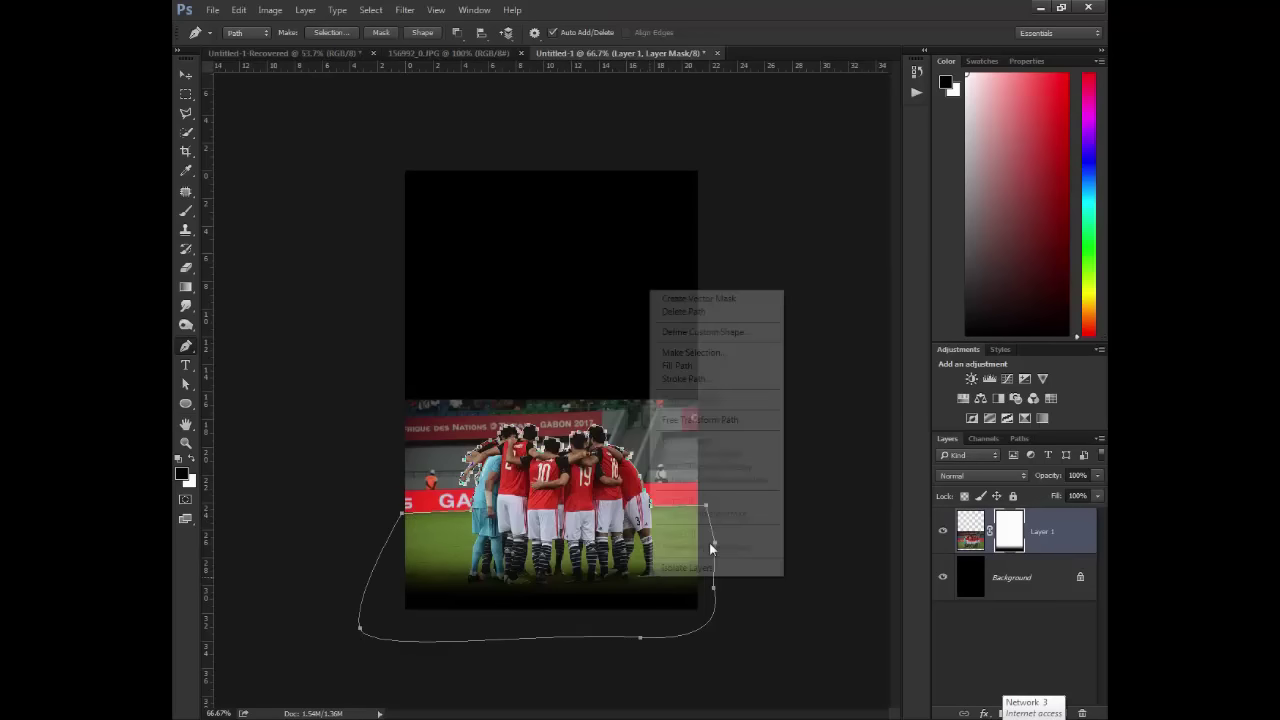
pyautogui.click(693, 353)
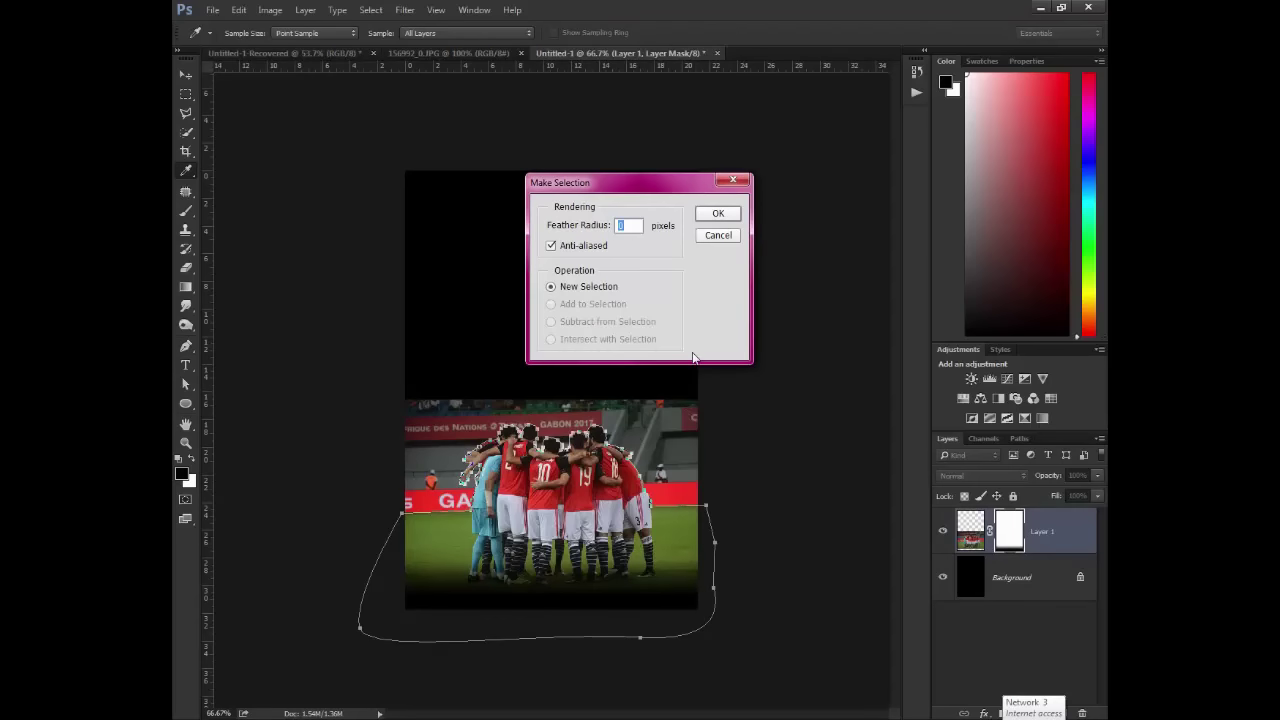
pyautogui.press('Return')
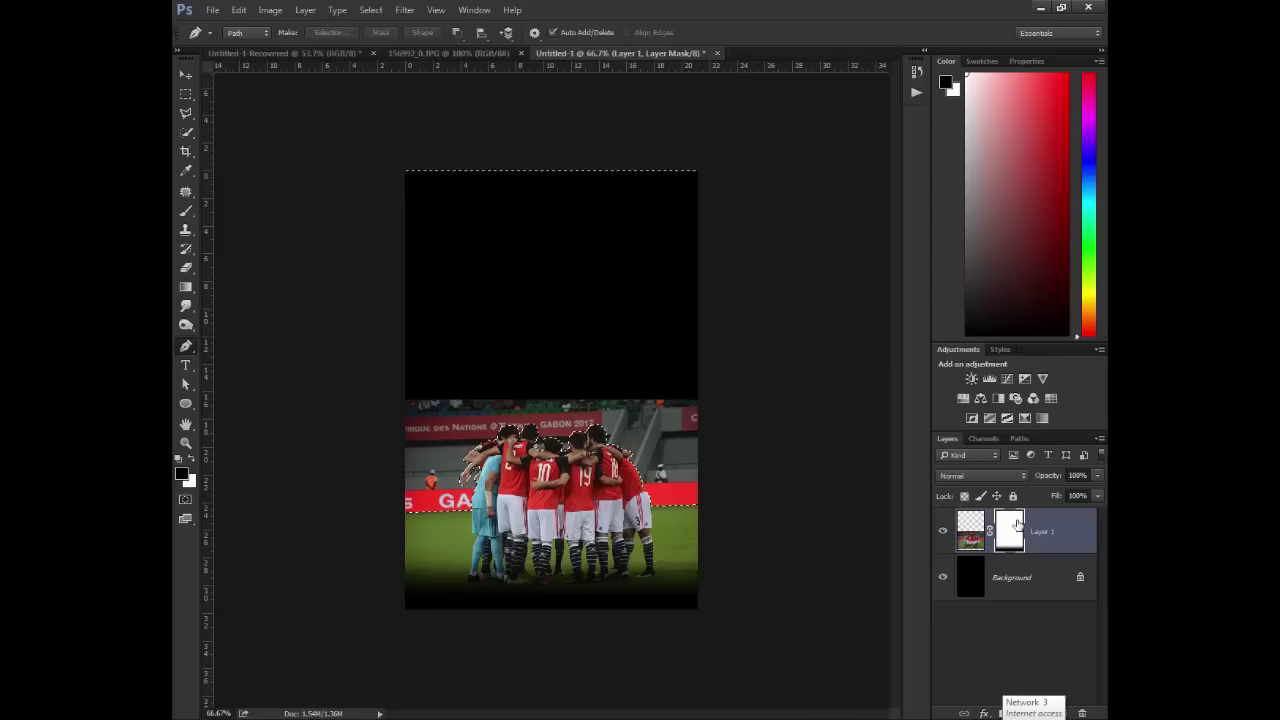
# - Try filling Layer 1's mask with black outside and inside the traced outline, and undo both fills
pyautogui.hotkey('alt', 'BackSpace')
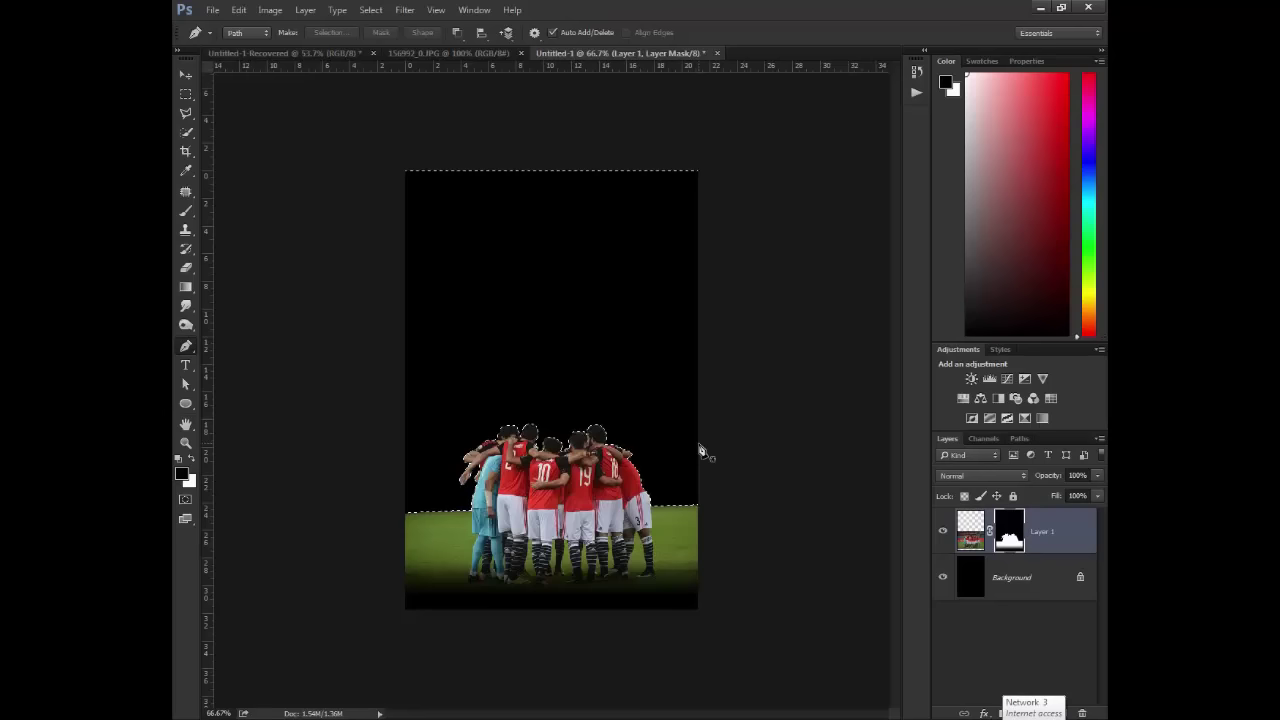
pyautogui.hotkey('ctrl', 'alt', 'z')
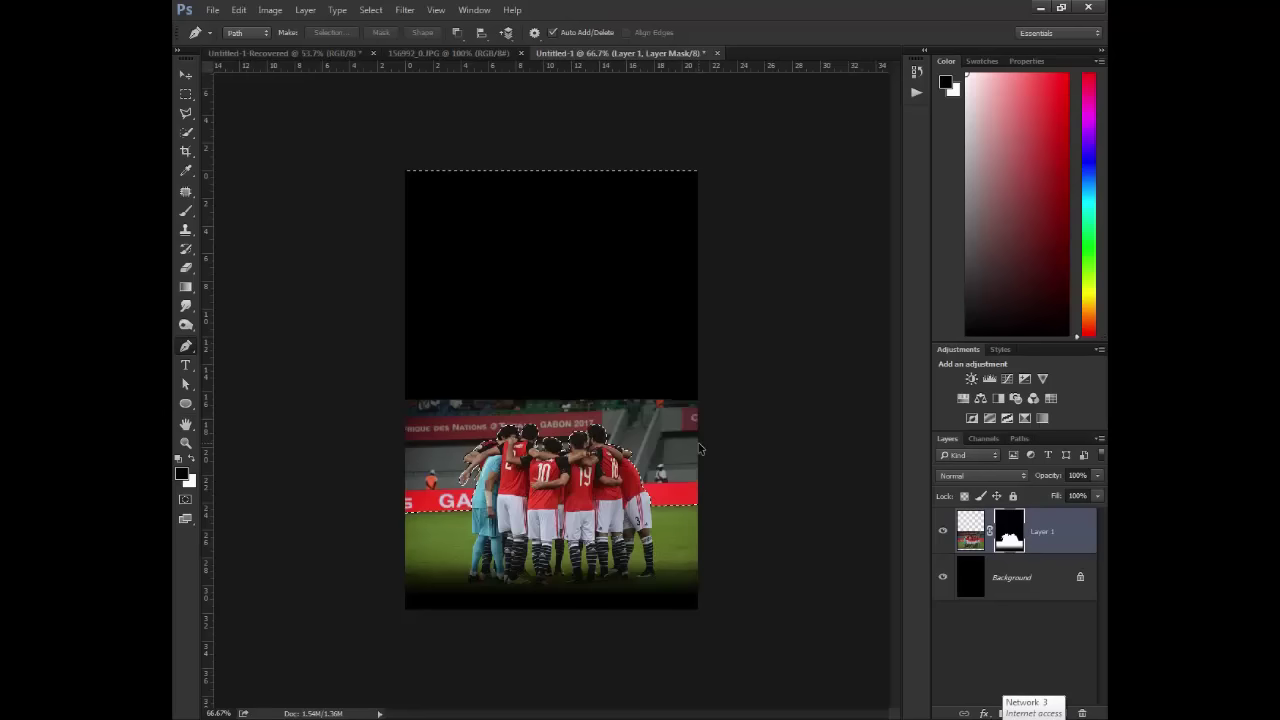
pyautogui.hotkey('ctrl', 'alt', 'z')
pyautogui.hotkey('alt', 'BackSpace')
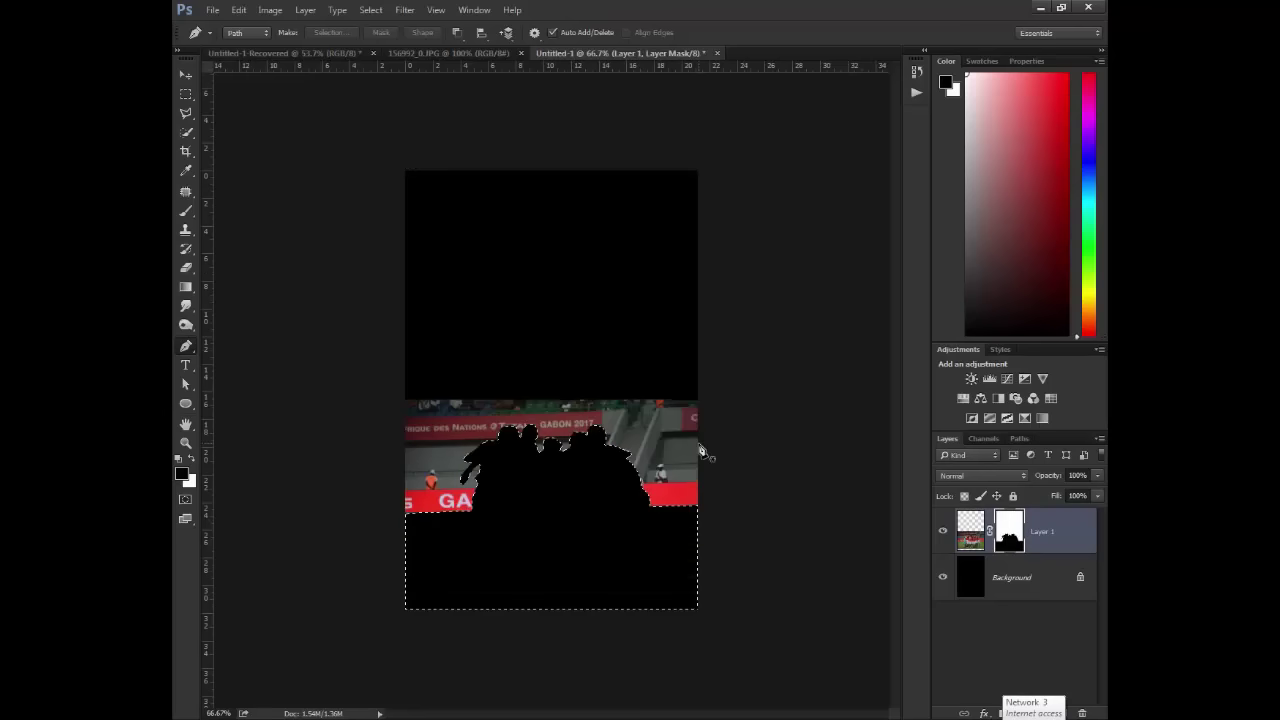
pyautogui.hotkey('ctrl', 'z')
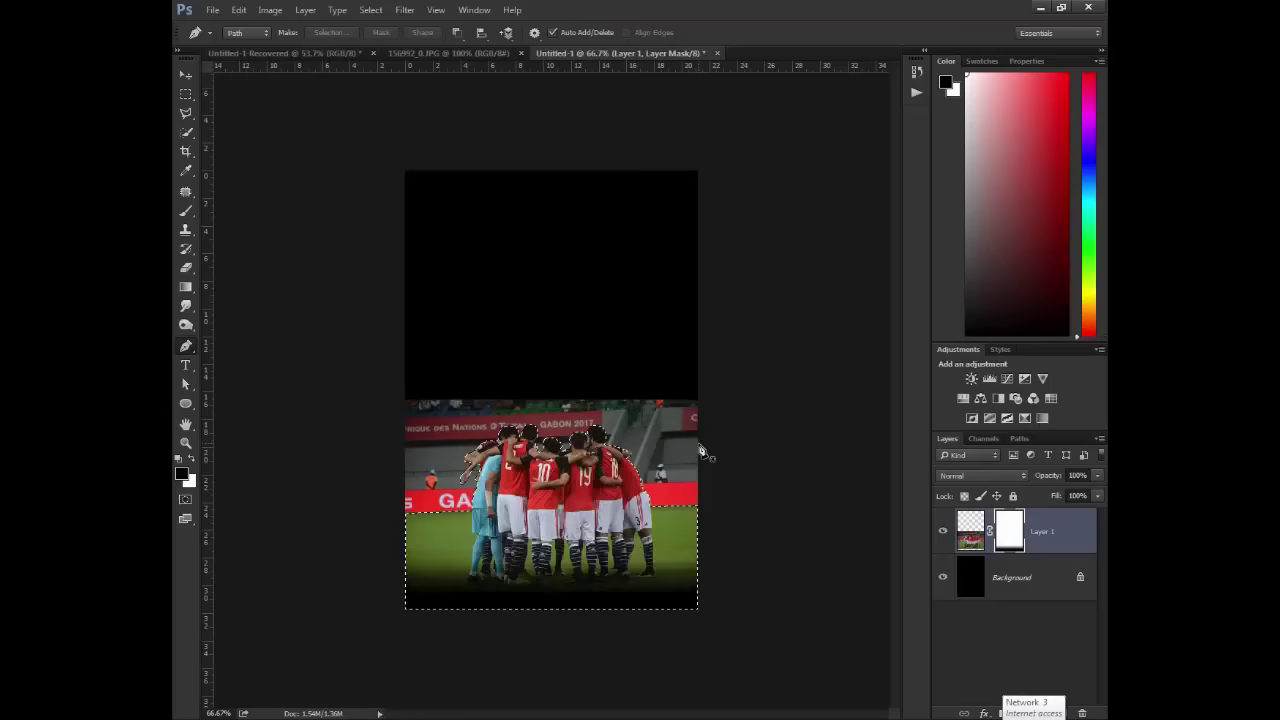
# - Invert the selection, fill Layer 1's mask with black to hide the stadium behind the players, and deselect
pyautogui.hotkey('ctrl', 'shift', 'i')
pyautogui.hotkey('alt', 'BackSpace')
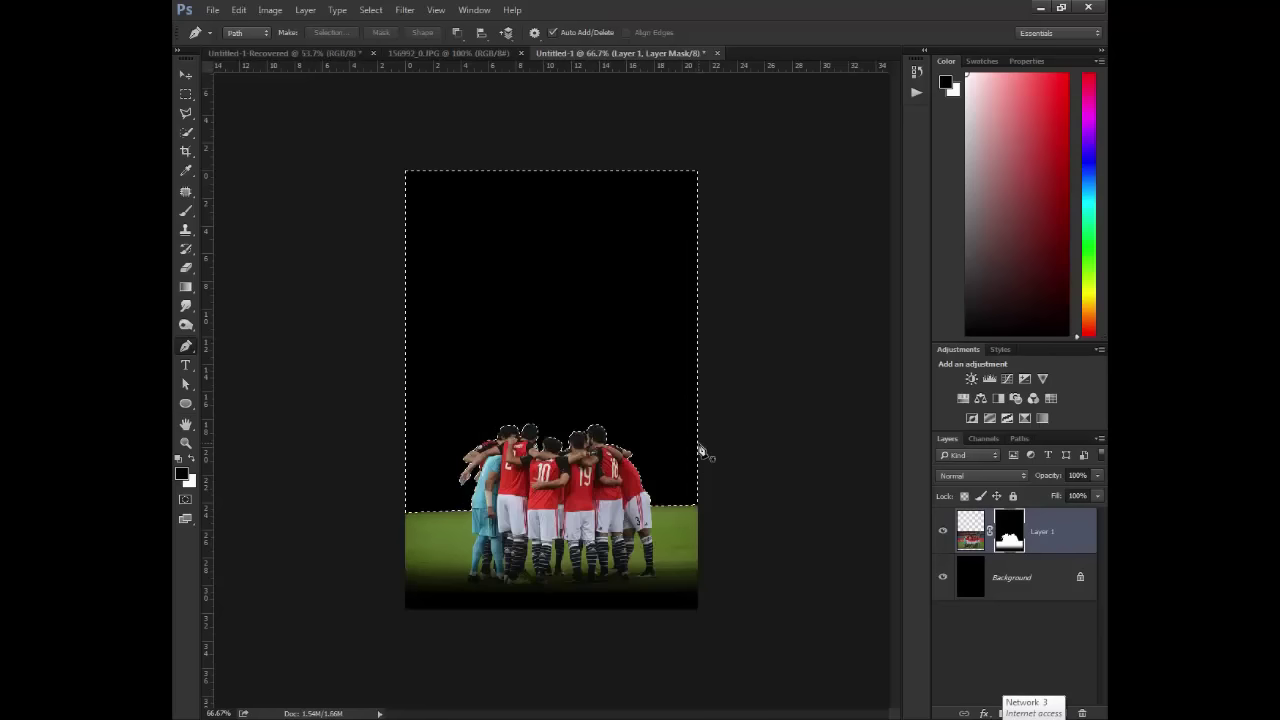
pyautogui.hotkey('ctrl', 'd')
pyautogui.press('z')
pyautogui.moveTo(676, 442); pyautogui.dragTo(466, 248)
pyautogui.keyDown('alt'); pyautogui.click(665, 447); pyautogui.keyUp('alt')
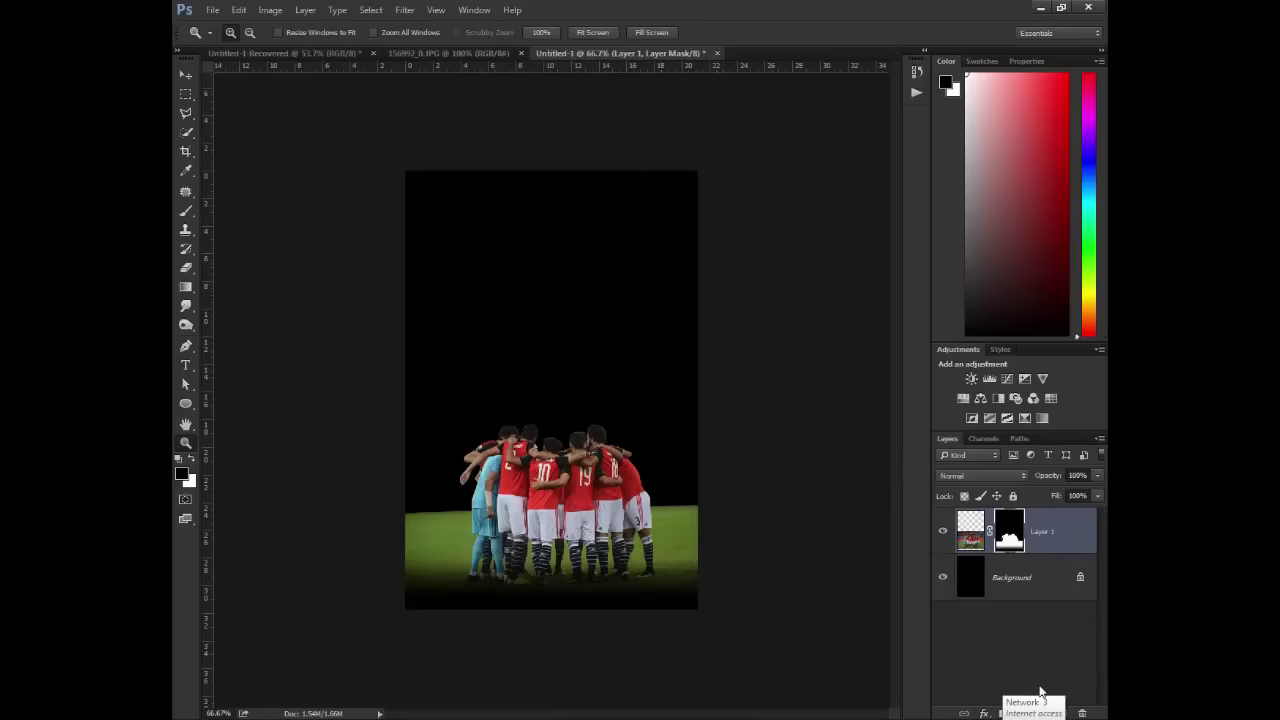
# - Add a black-to-white Gradient Map adjustment layer above Layer 1 and keep it selected
pyautogui.click(1022, 713)
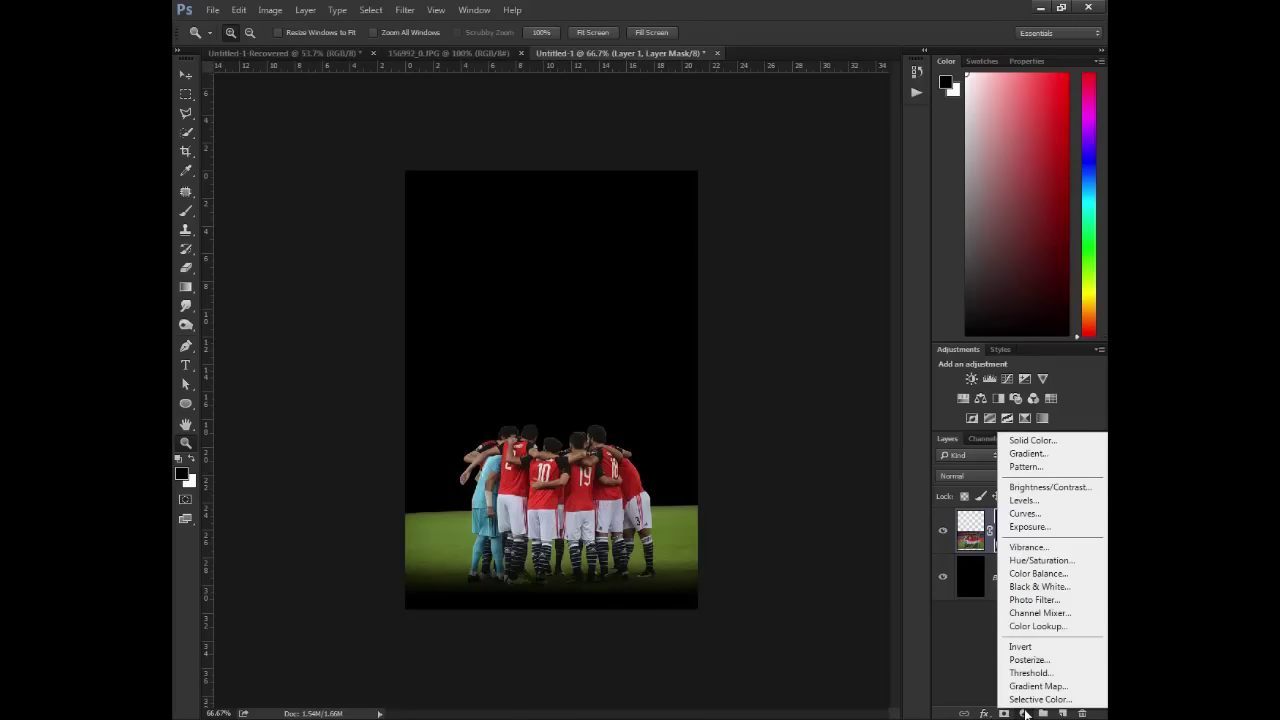
pyautogui.click(1038, 686)
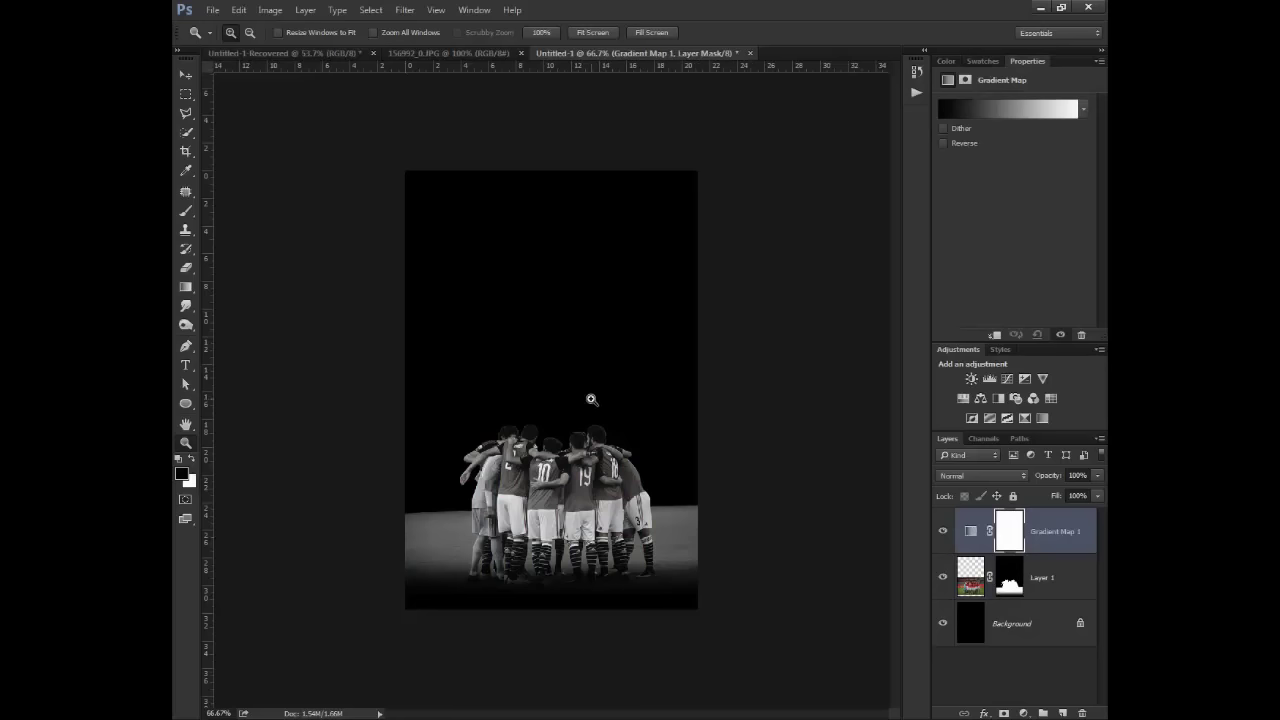
pyautogui.click(563, 469)
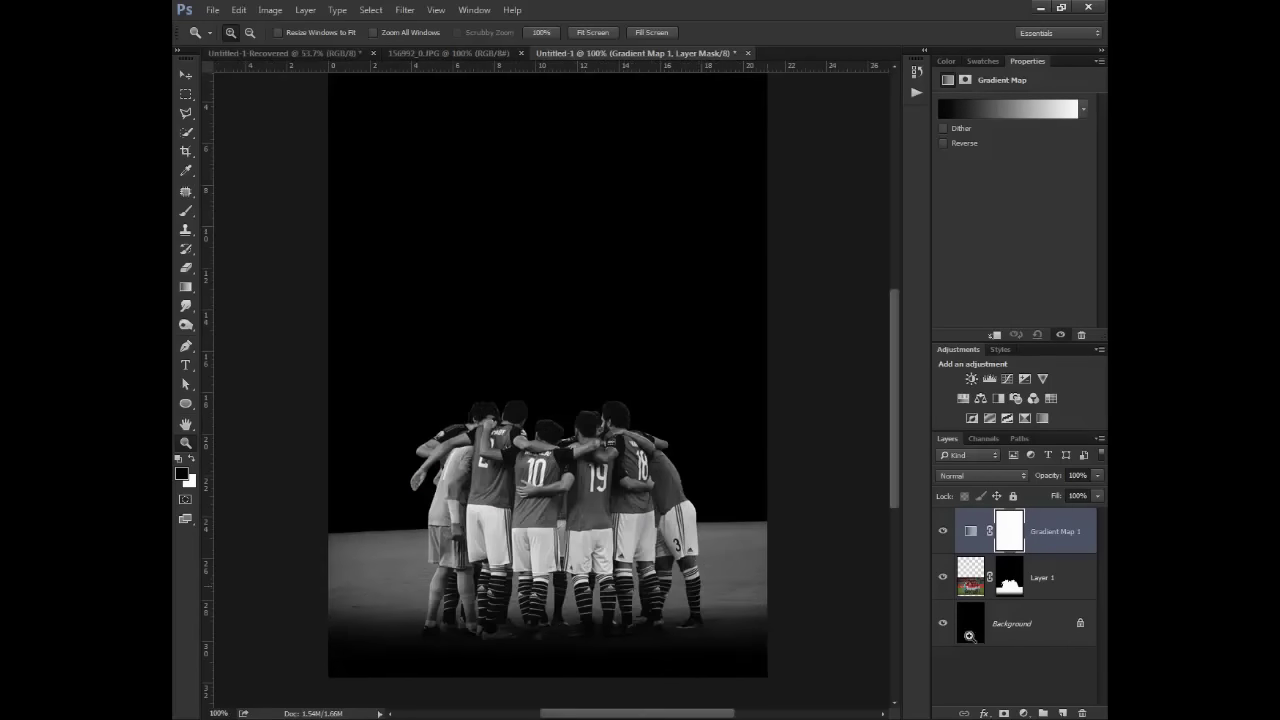
pyautogui.click(1066, 585)
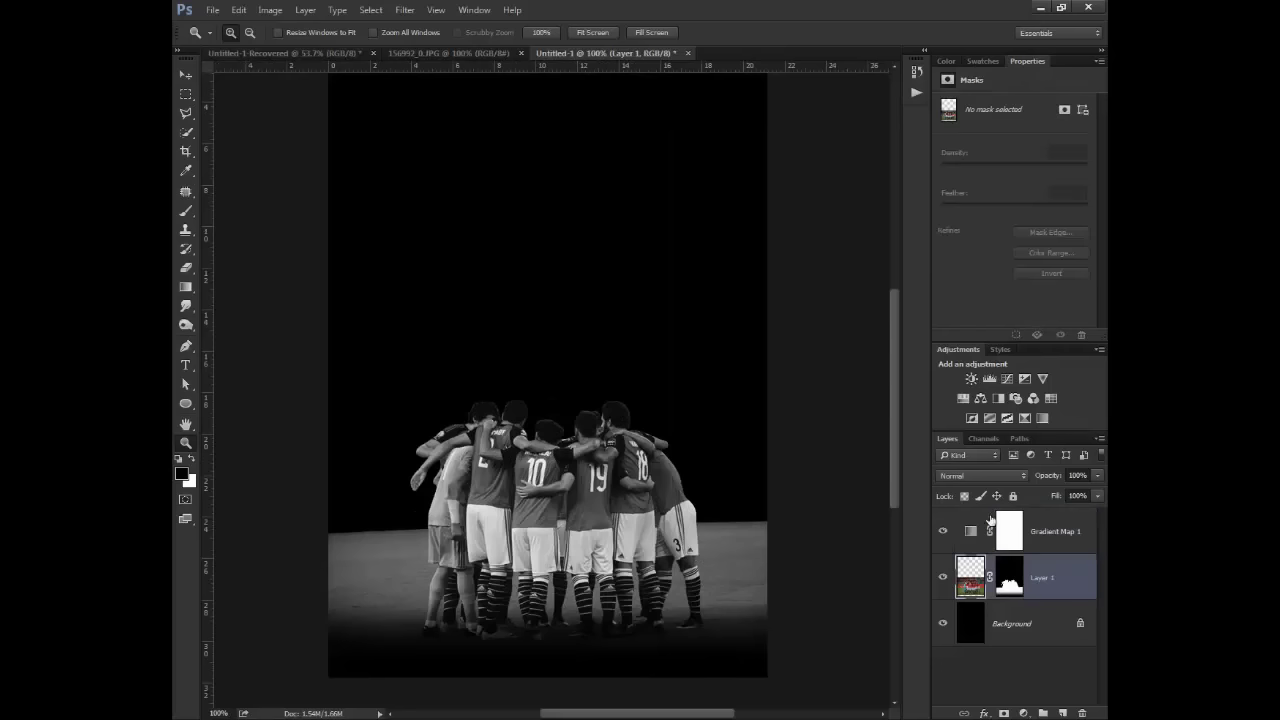
pyautogui.click(1068, 533)
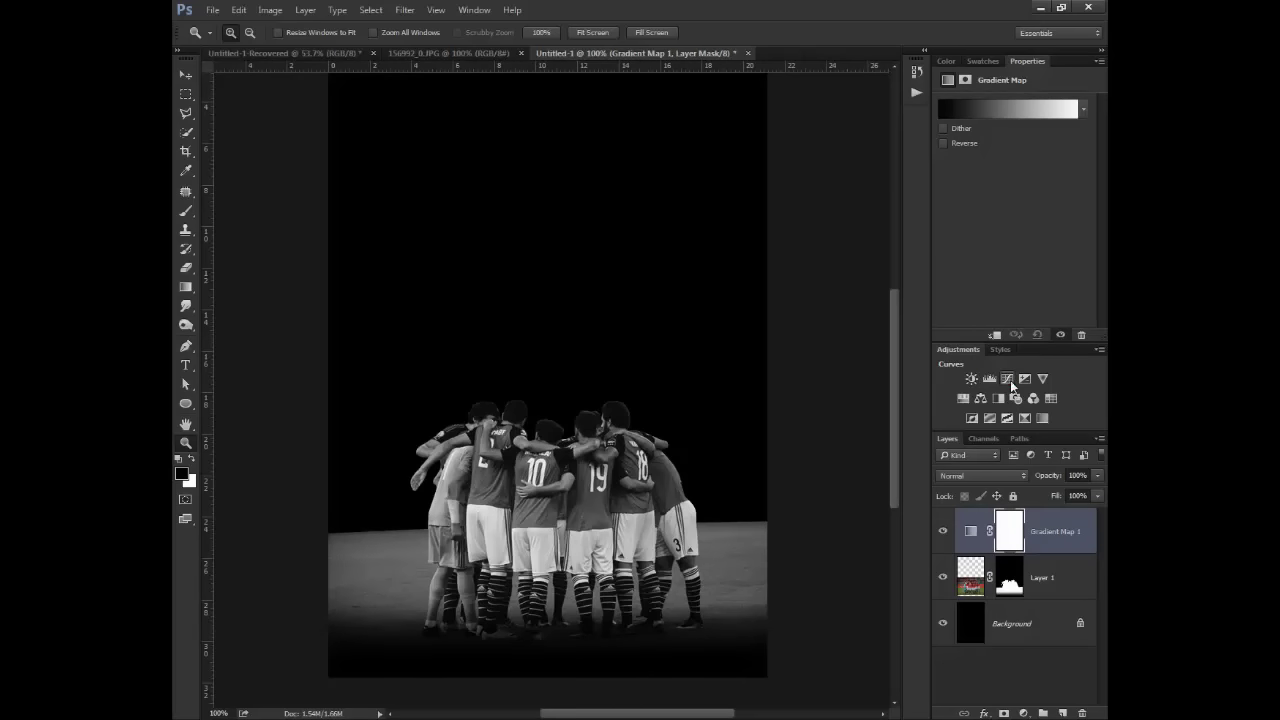
# - Add a Curves adjustment layer with a raised black point and an S-curve through input 75/output 59 and input 168/output 199
pyautogui.click(1008, 379)
pyautogui.moveTo(969, 254); pyautogui.dragTo(1004, 226)
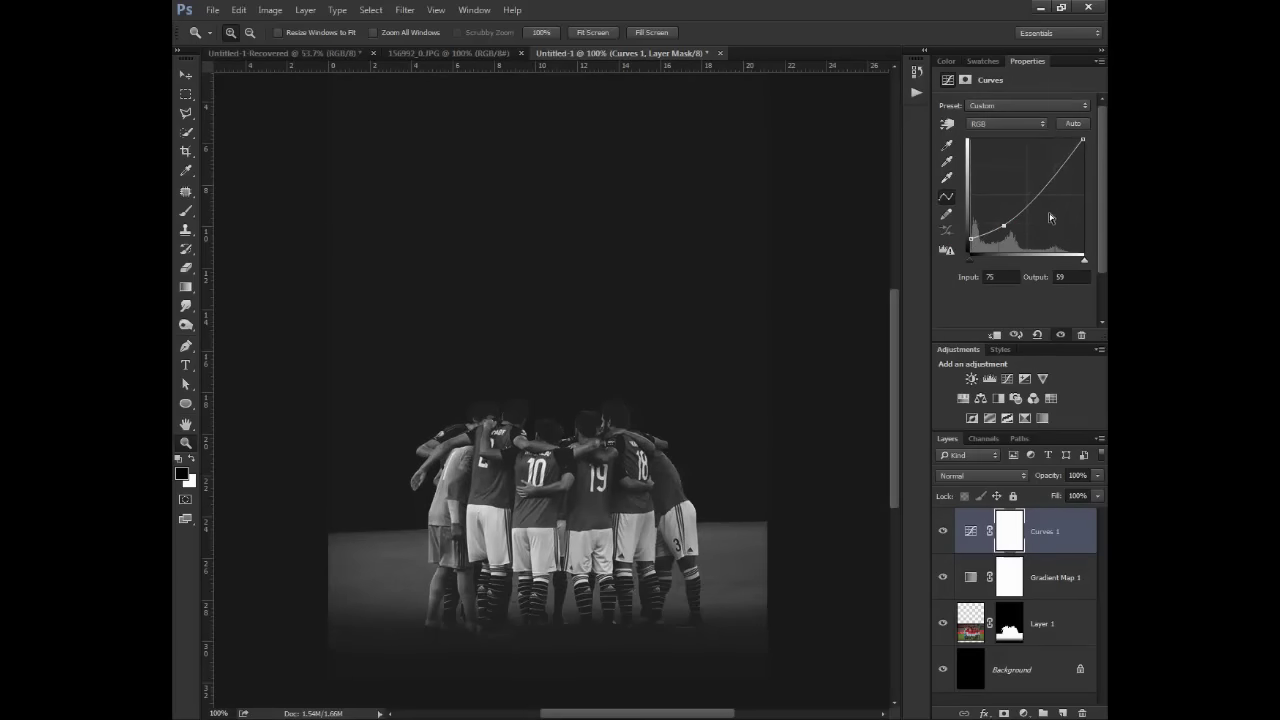
pyautogui.click(1041, 162)
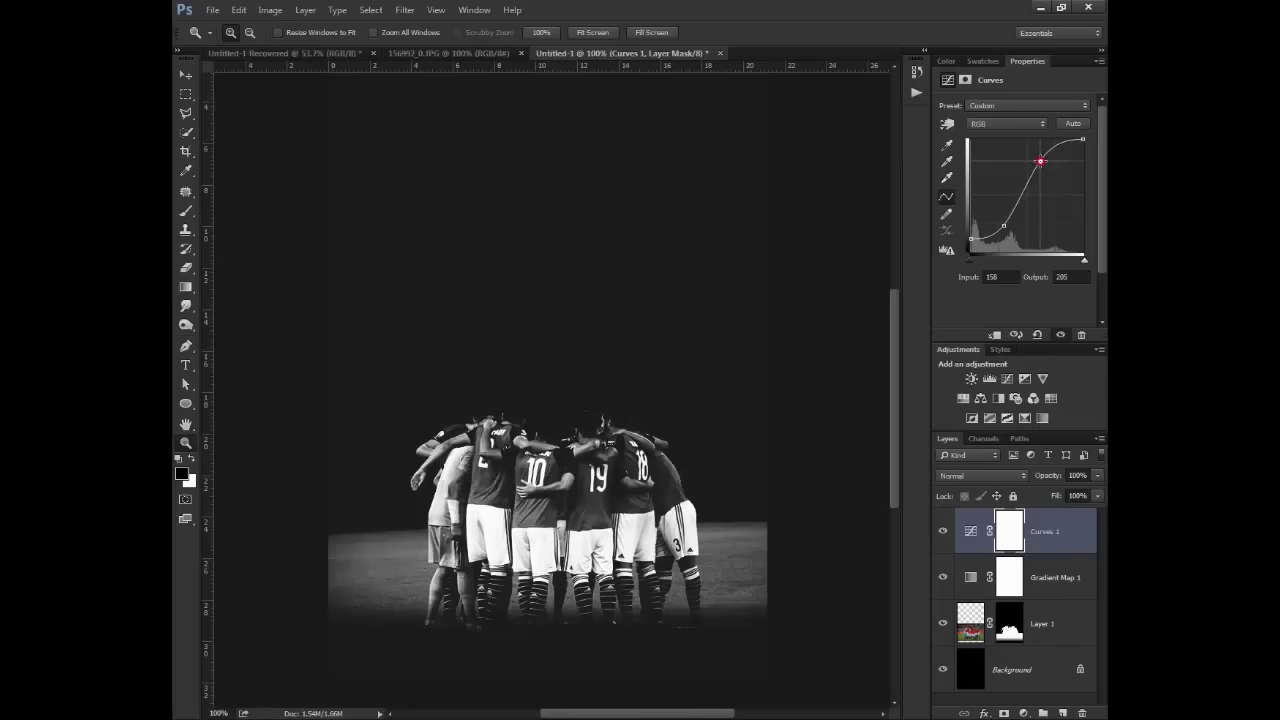
pyautogui.moveTo(1041, 162); pyautogui.dragTo(1042, 164)
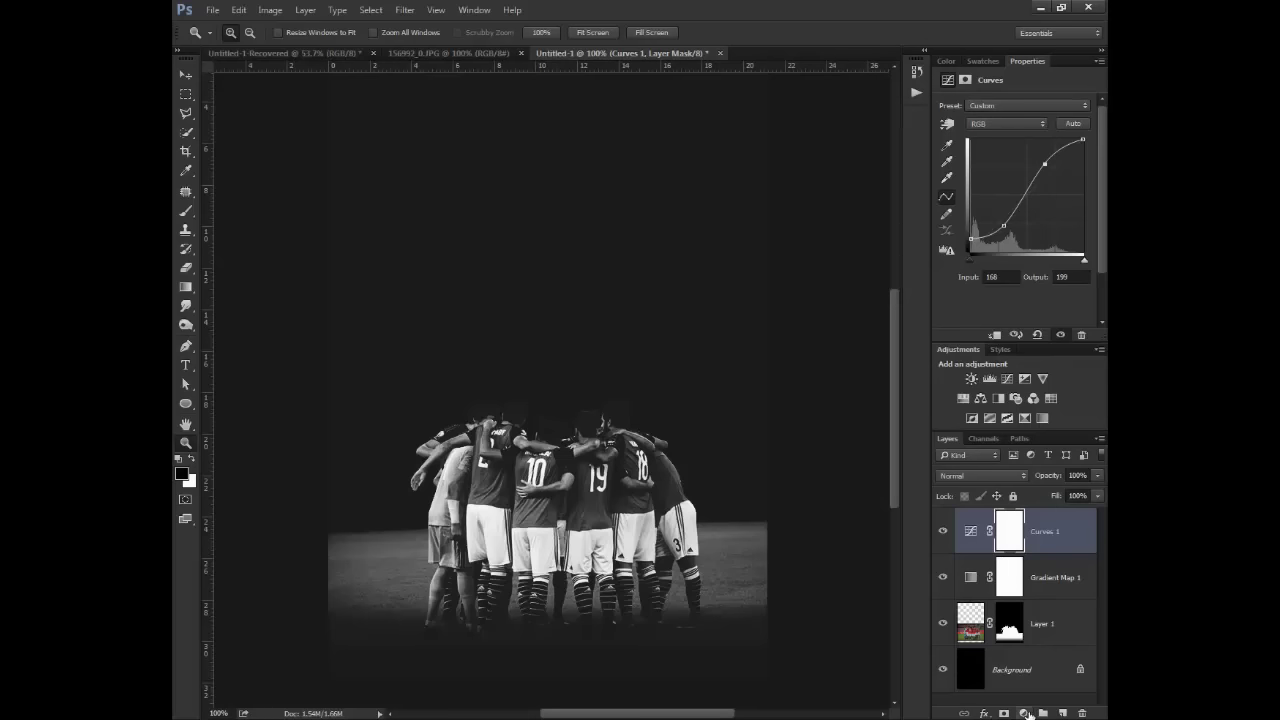
# - Add a second Curves adjustment layer darkening the image with a point at input 169/output 103, and invert its mask to black
pyautogui.click(1028, 713)
pyautogui.click(1050, 516)
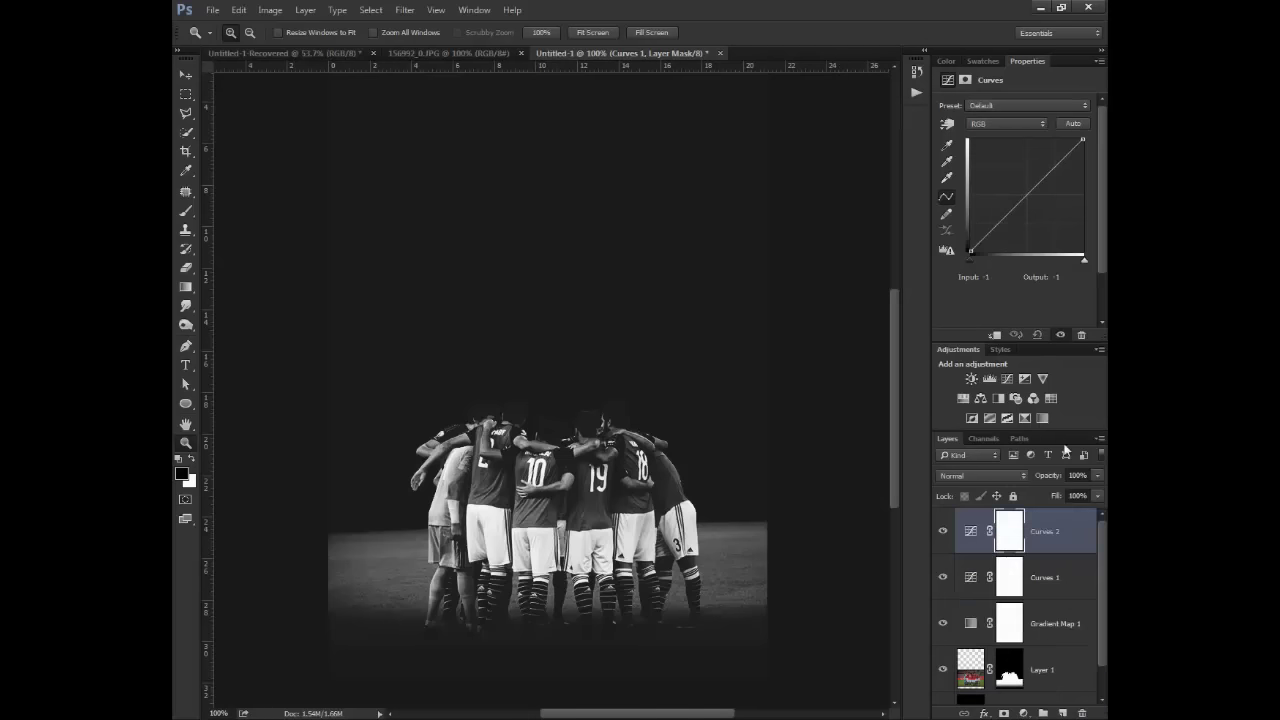
pyautogui.click(477, 9)
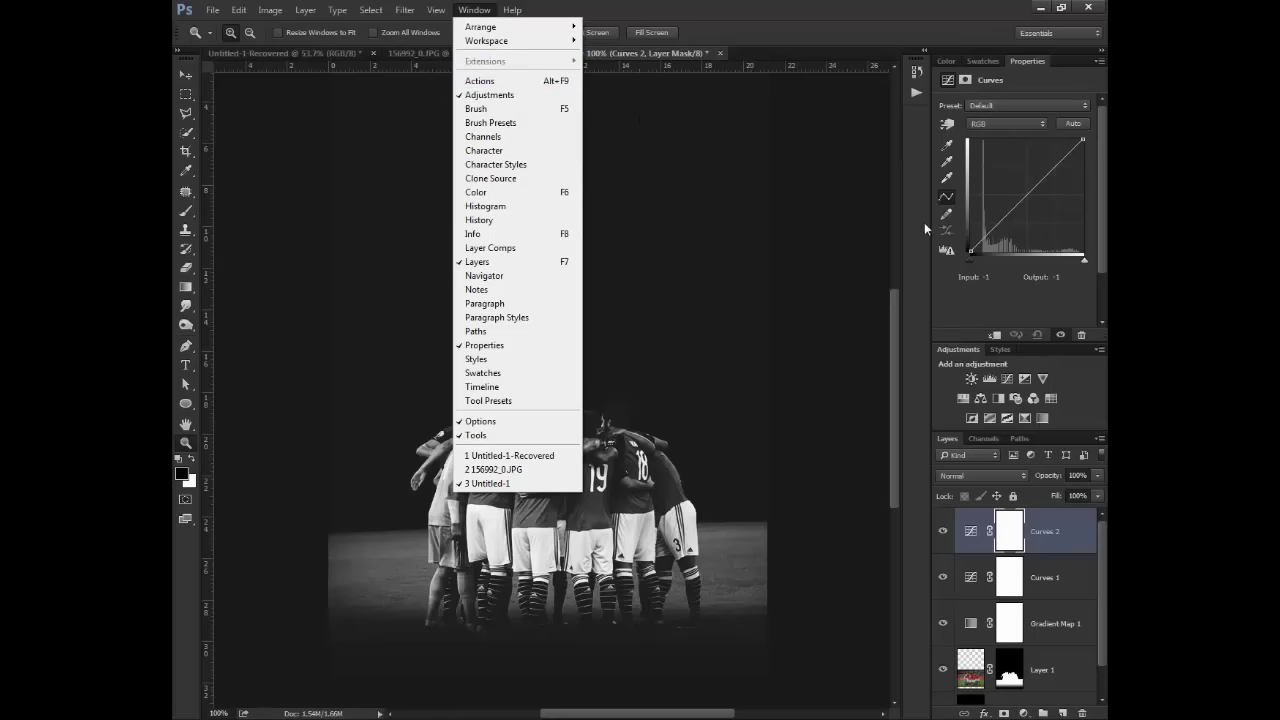
pyautogui.click(764, 240)
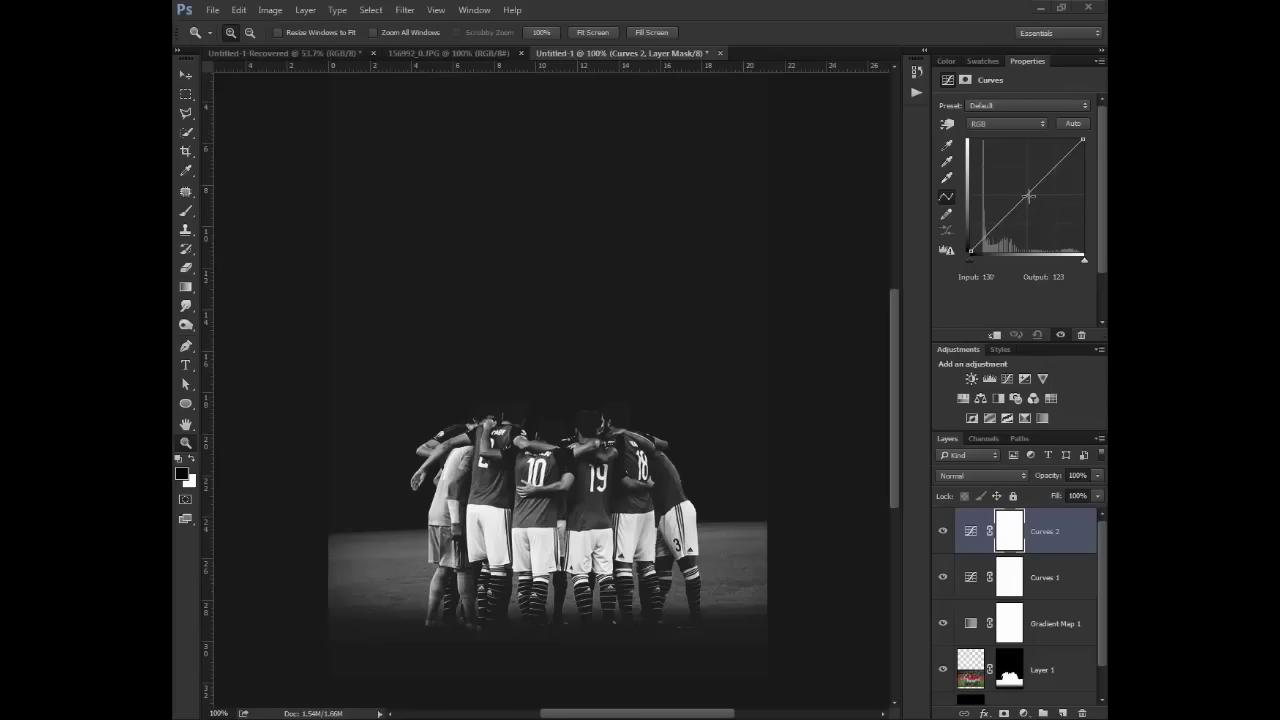
pyautogui.moveTo(1035, 201); pyautogui.dragTo(1045, 206)
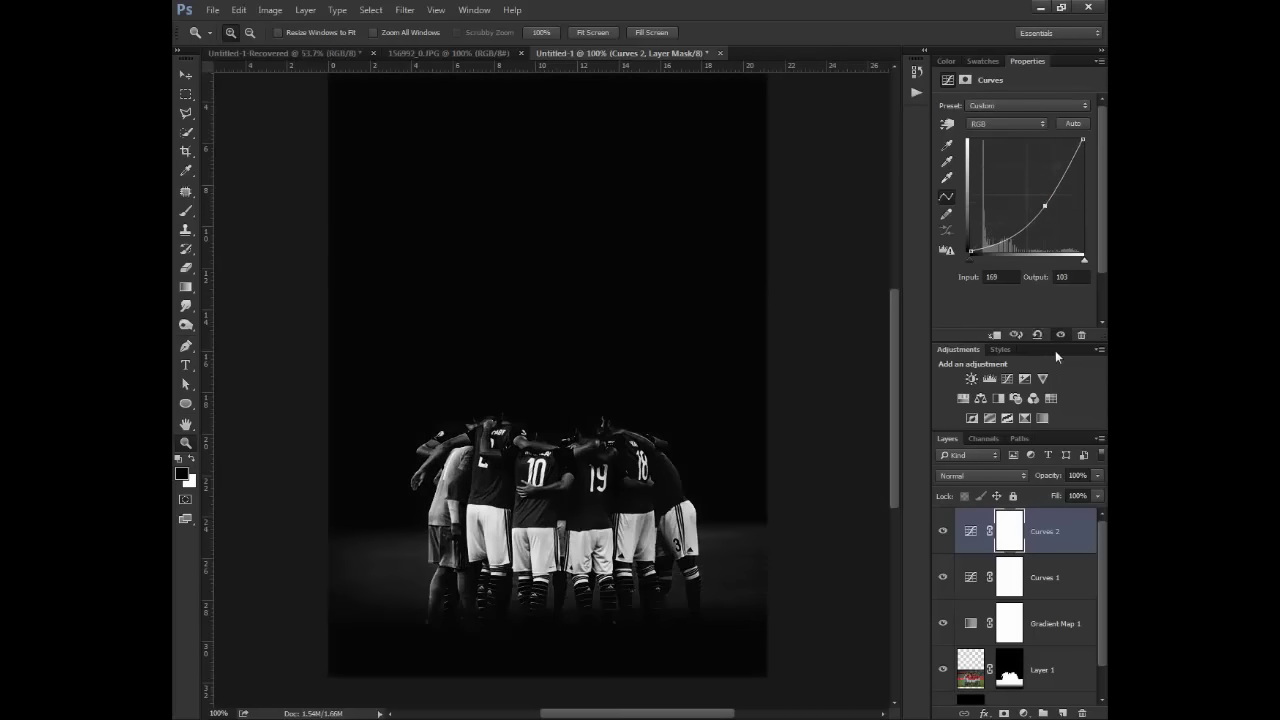
pyautogui.click(1009, 532)
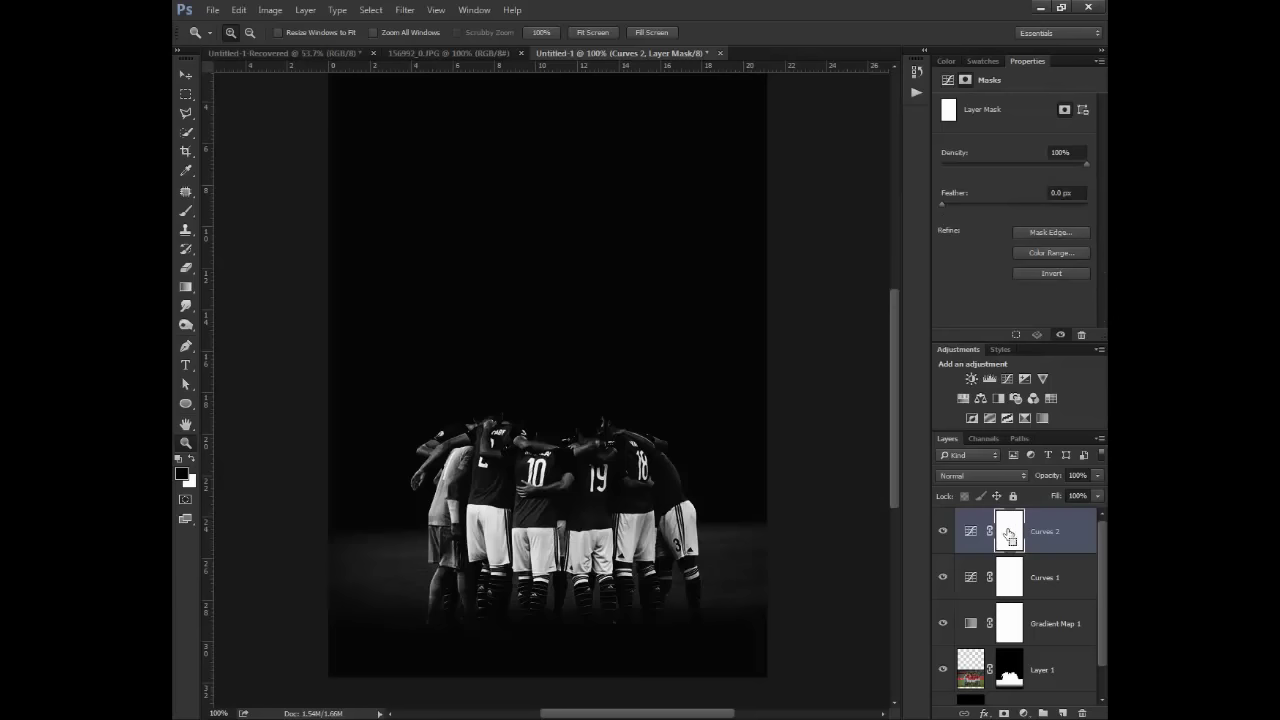
pyautogui.hotkey('ctrl', 'i')
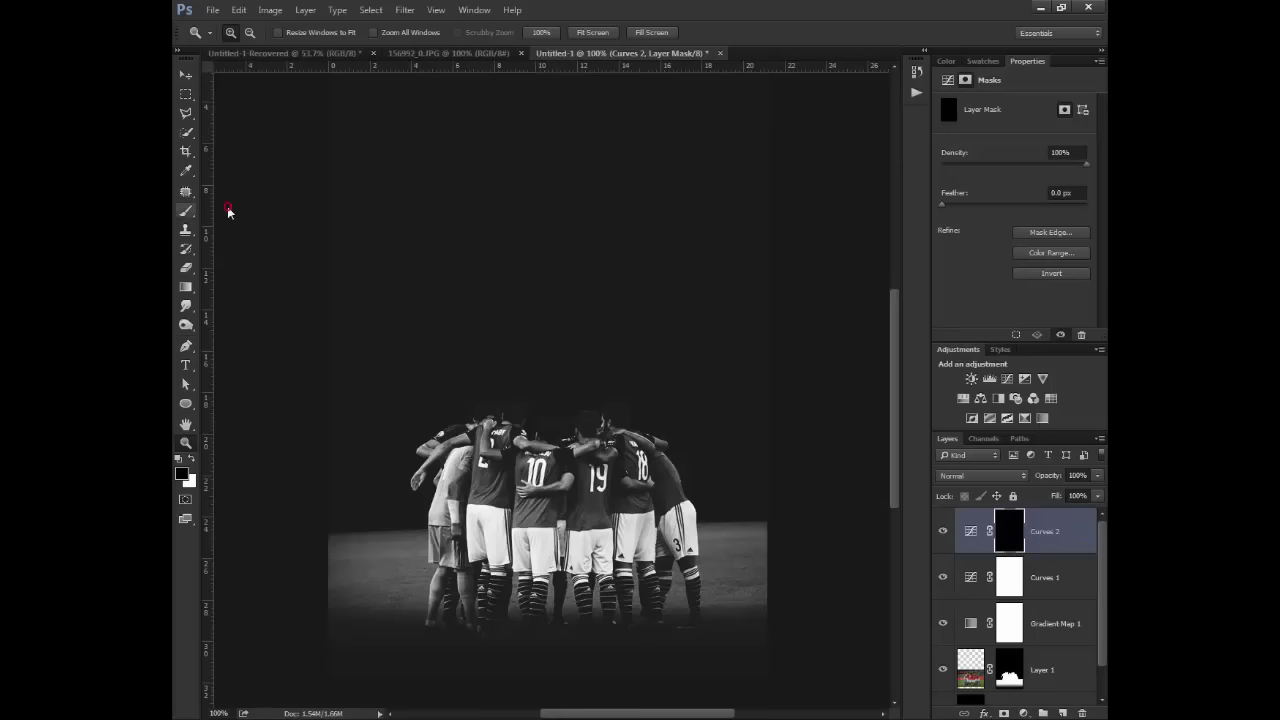
# - Set up a soft round 250 px brush with 0% hardness and white as the foreground color
pyautogui.moveTo(185, 210); pyautogui.dragTo(248, 212)
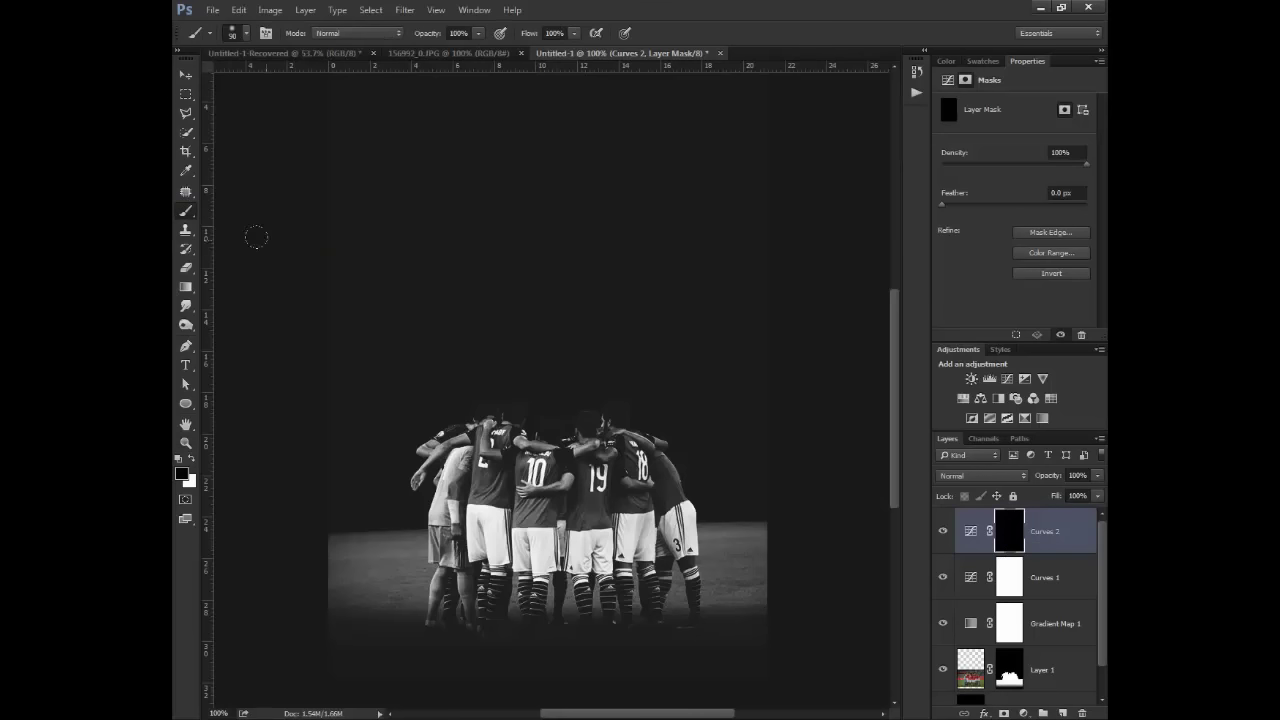
pyautogui.click(194, 455)
pyautogui.click(194, 456)
pyautogui.click(194, 456)
pyautogui.moveTo(509, 536); pyautogui.dragTo(435, 481)
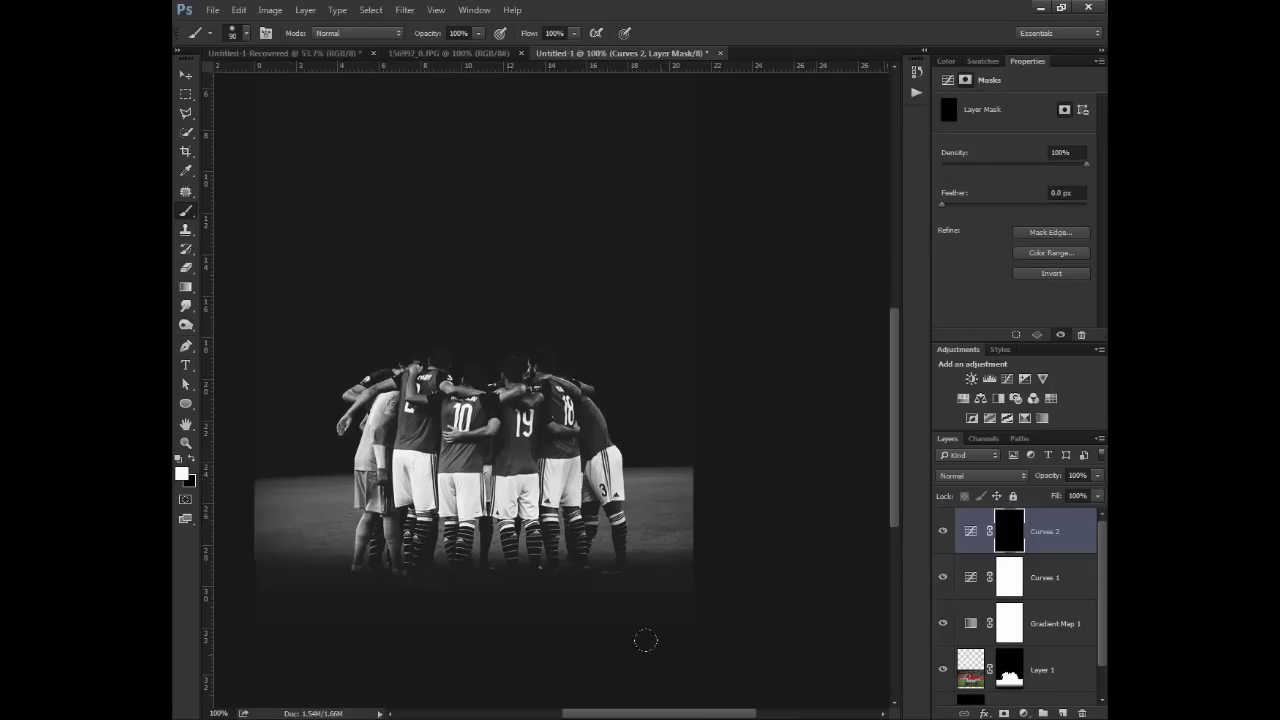
pyautogui.press(']')
pyautogui.press(']')
pyautogui.press(']')
pyautogui.press(']')
pyautogui.rightClick(674, 346)
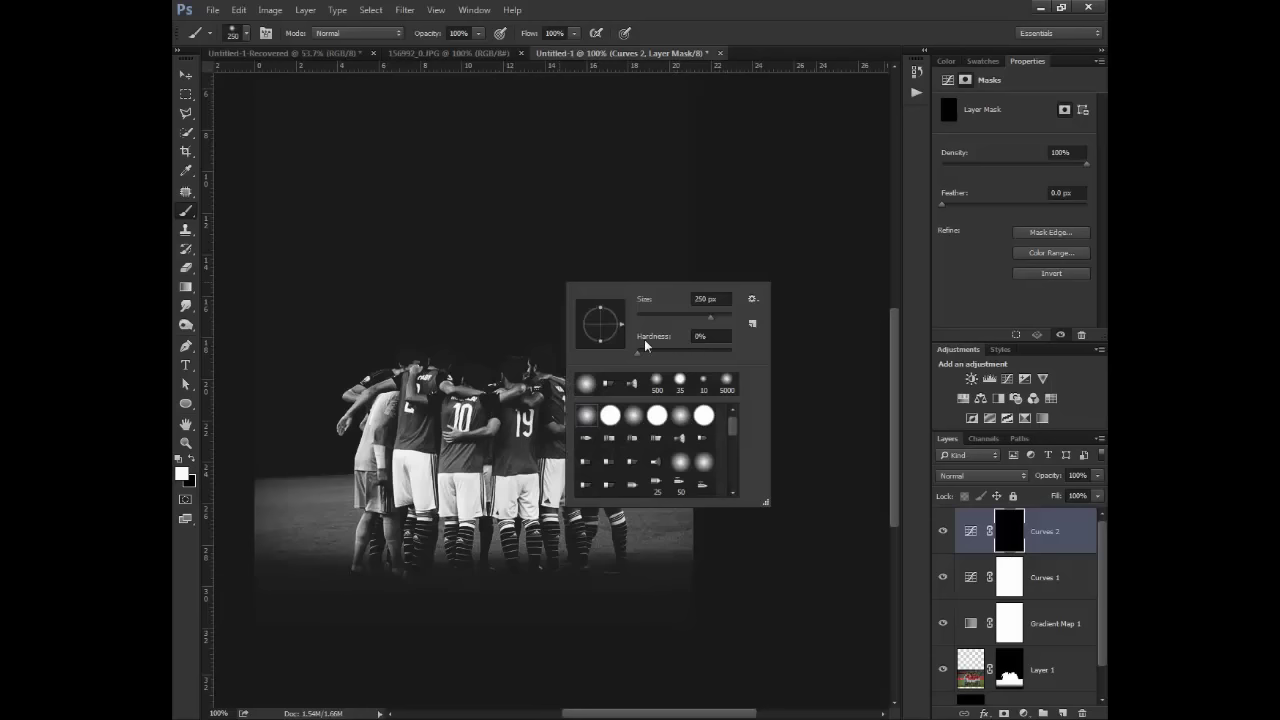
pyautogui.click(586, 383)
pyautogui.press('Return')
# - Undo a test dab on the Curves 2 mask, and move the layer directly above Layer 1 as a clipping mask
pyautogui.click(467, 213)
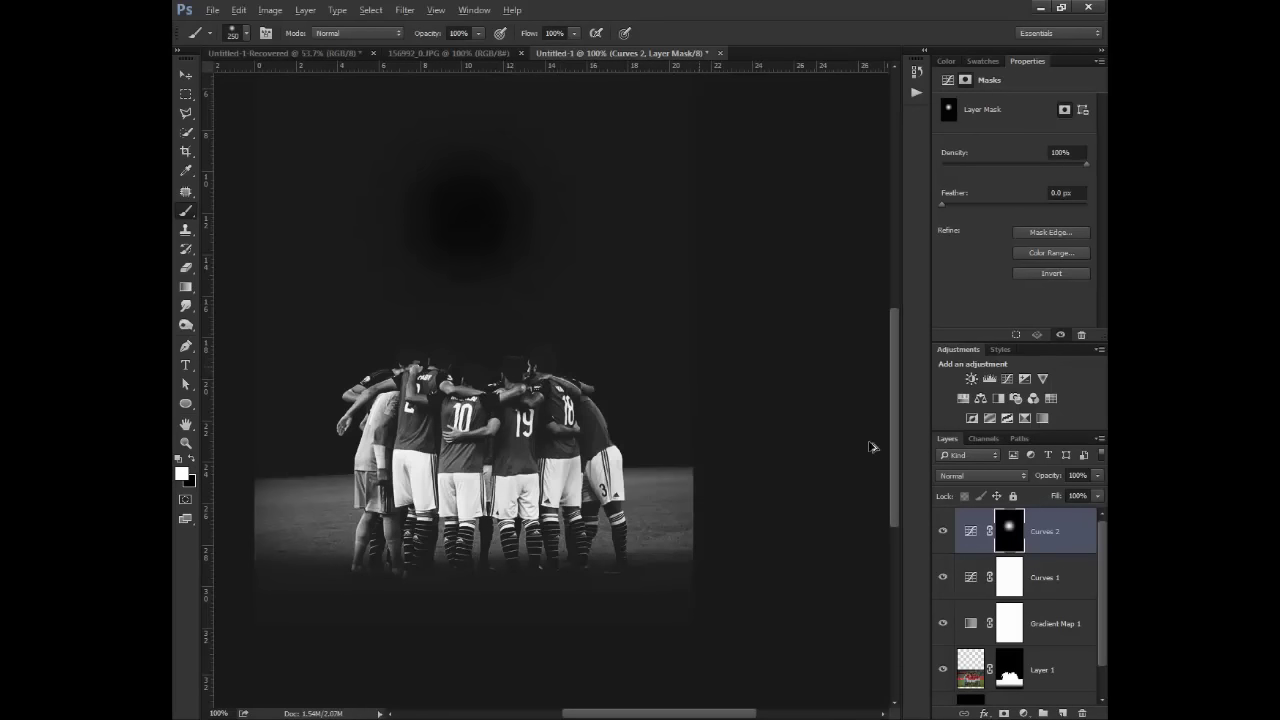
pyautogui.hotkey('ctrl', 'z')
pyautogui.moveTo(1058, 548); pyautogui.dragTo(1055, 641)
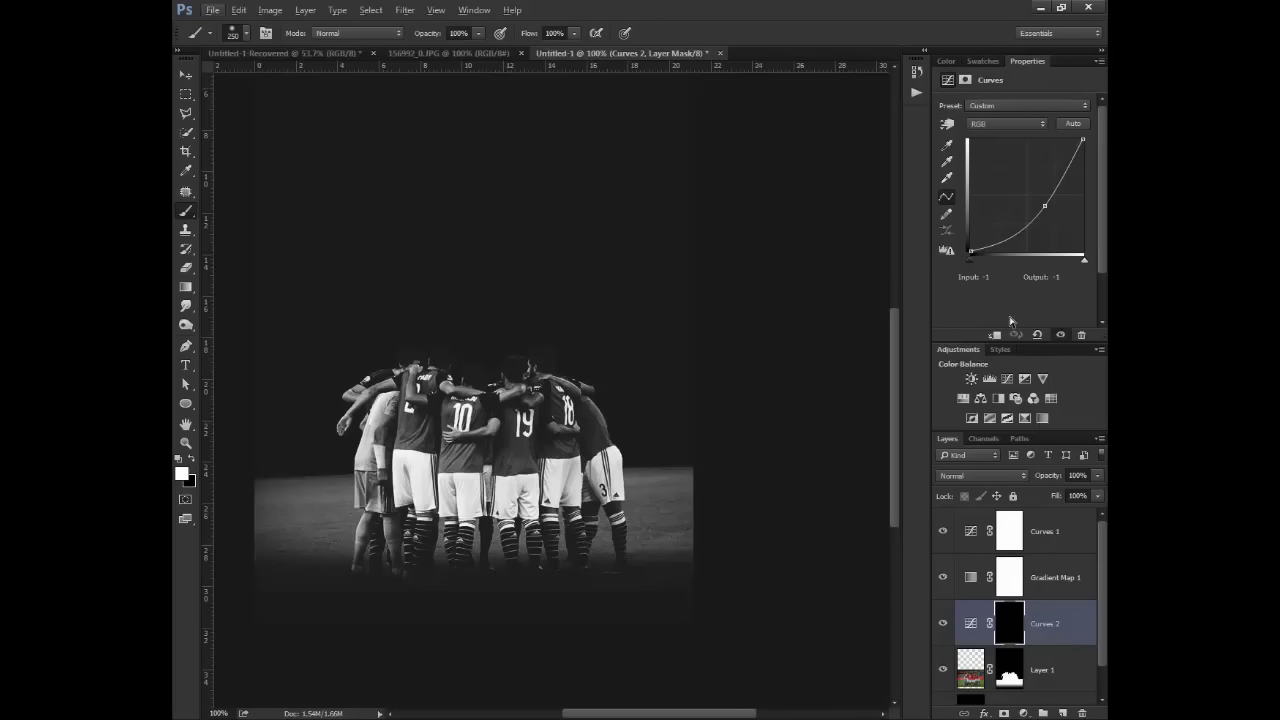
pyautogui.click(995, 336)
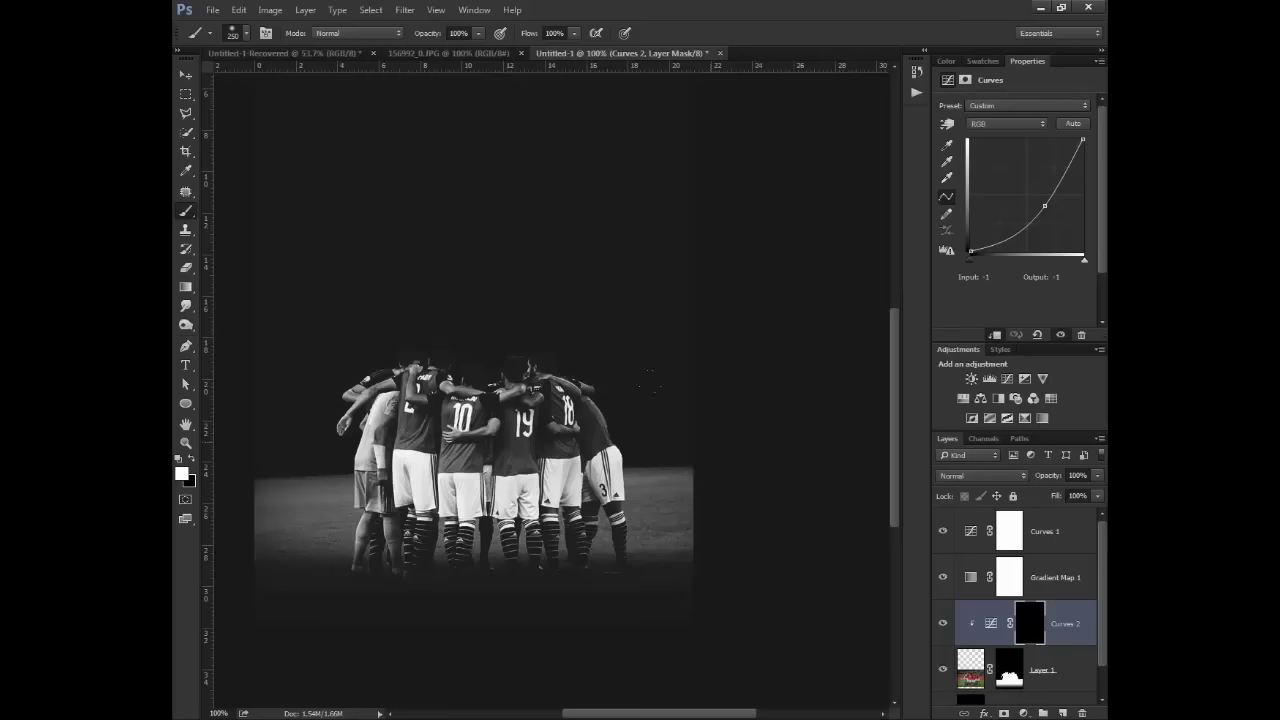
# - Paint white on the Curves 2 mask to darken the grass and outer players on both sides of the huddle
pyautogui.moveTo(653, 377)
pyautogui.mouseDown()
pyautogui.moveTo(720, 466)
pyautogui.moveTo(655, 463)
pyautogui.moveTo(650, 505)
pyautogui.moveTo(761, 483)
pyautogui.mouseUp()
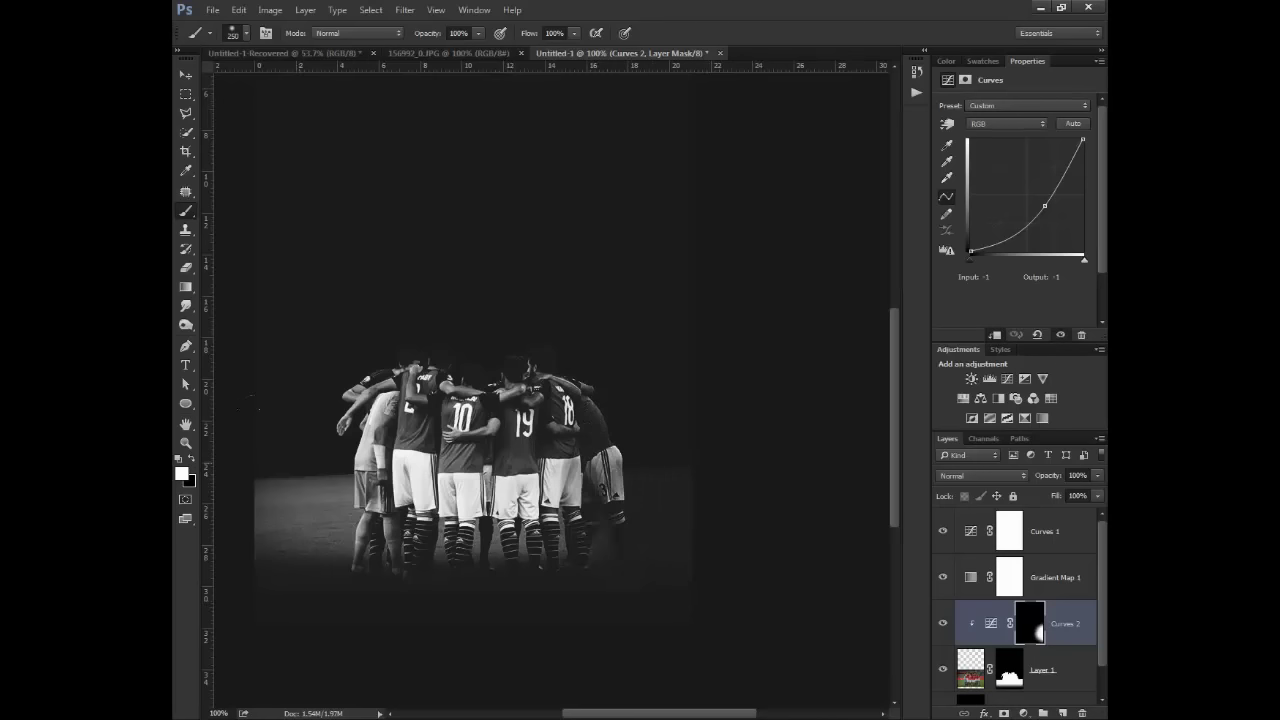
pyautogui.click(322, 470)
pyautogui.click(263, 470)
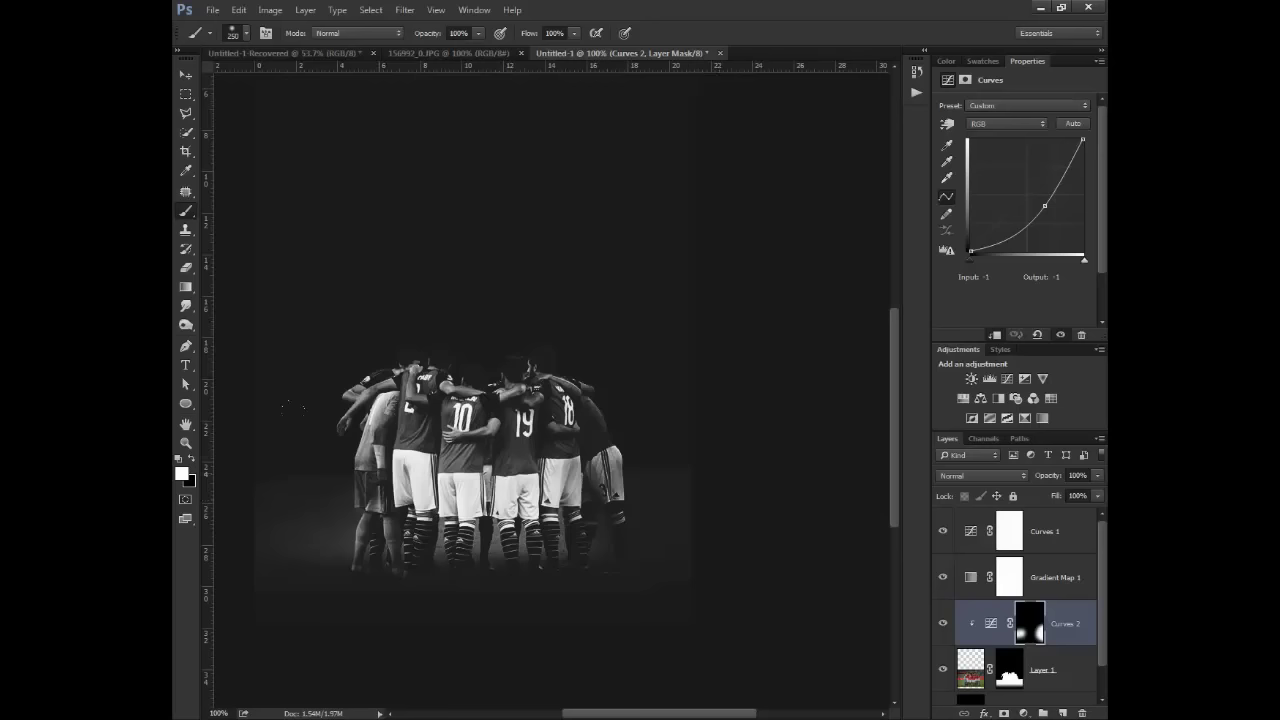
pyautogui.click(229, 392)
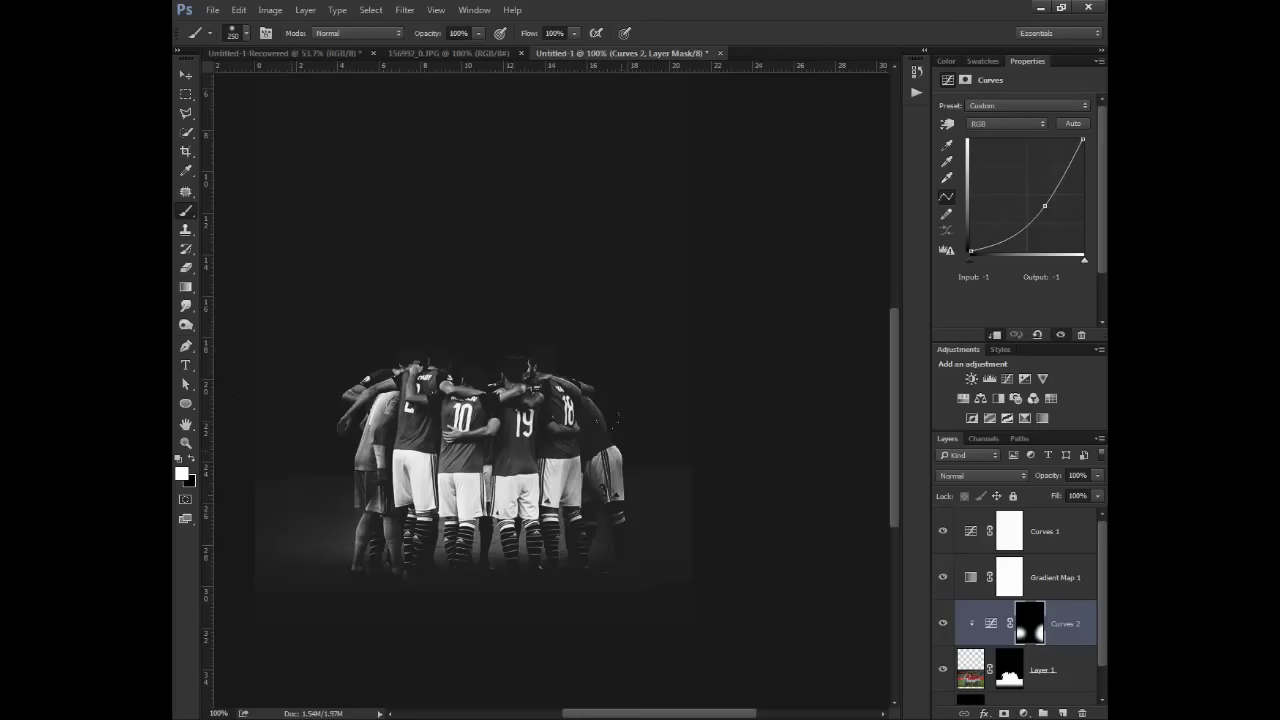
pyautogui.press('z')
pyautogui.keyDown('alt'); pyautogui.click(437, 431); pyautogui.keyUp('alt')
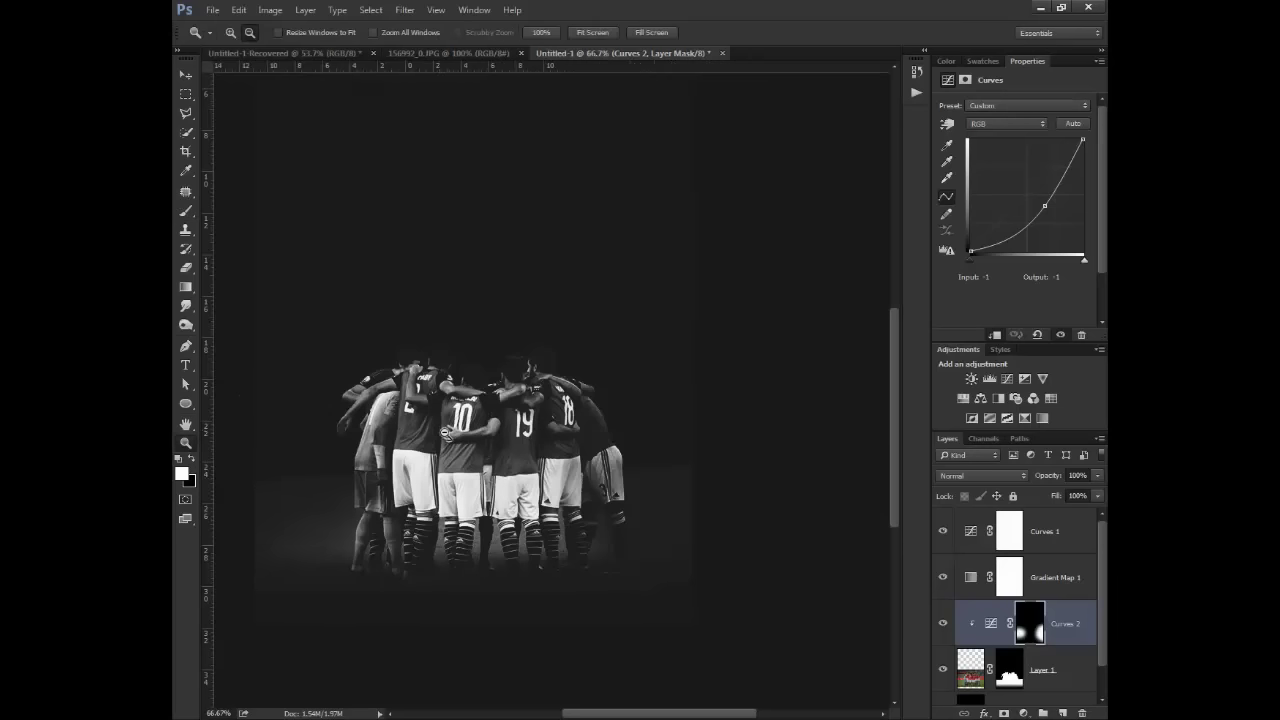
pyautogui.click(615, 432)
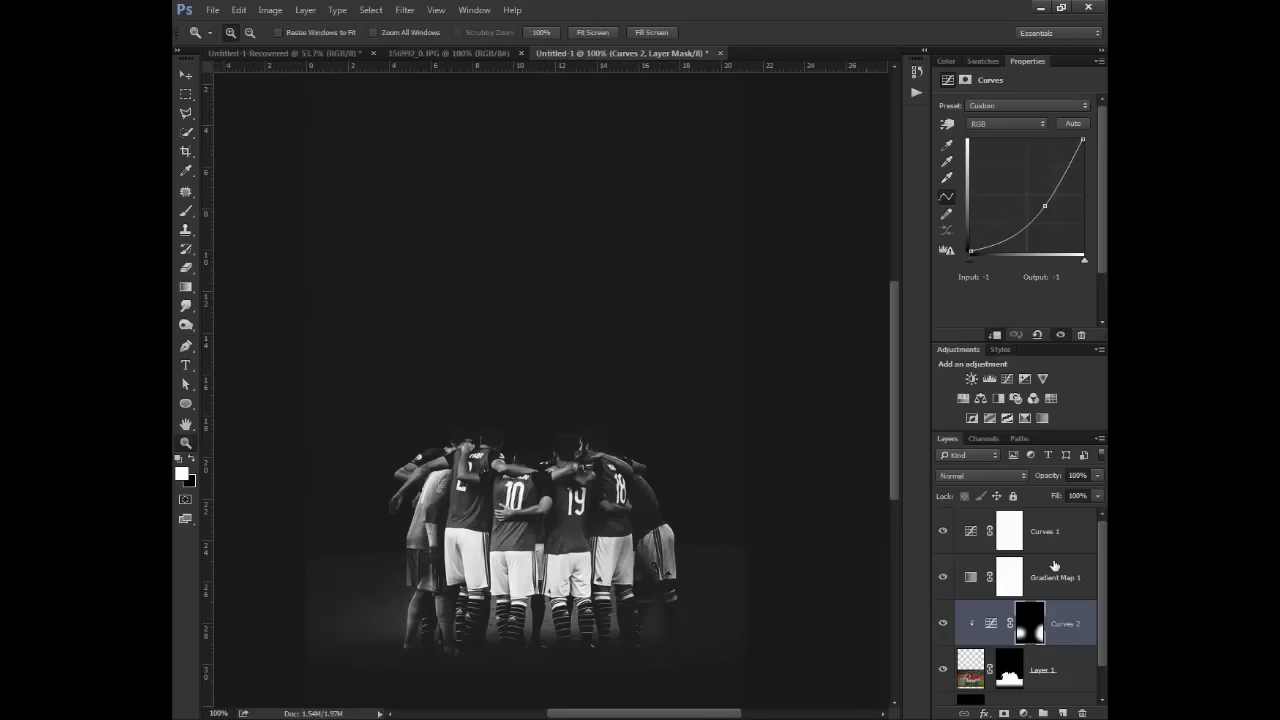
# - Try full-opacity white dabs on the Curves 2 mask over the players' upper bodies, and undo them
pyautogui.click(1036, 624)
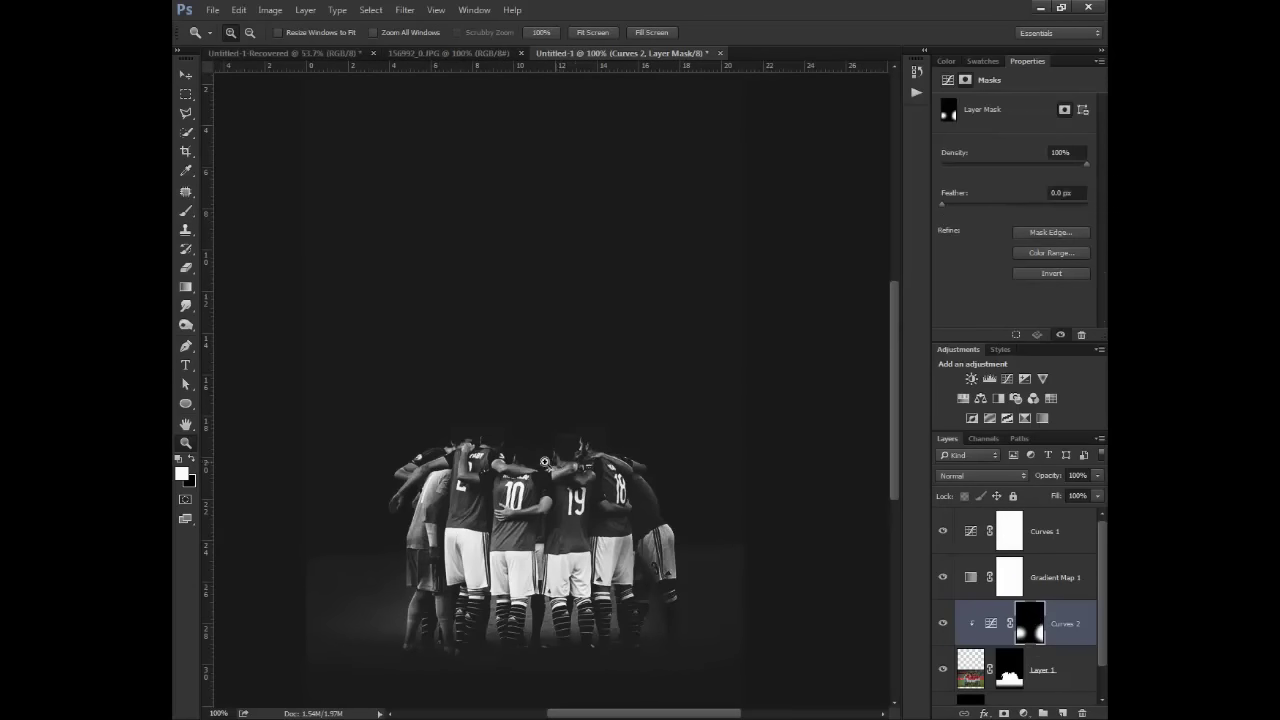
pyautogui.press('b')
pyautogui.click(481, 468)
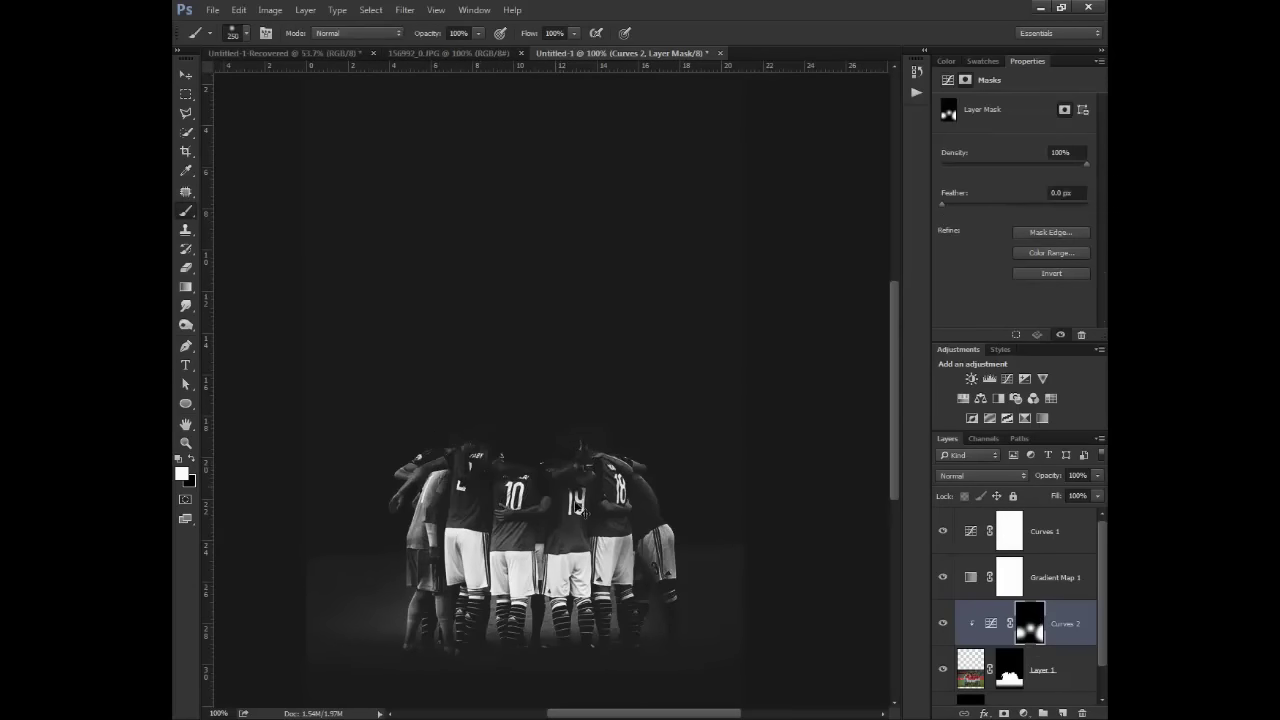
pyautogui.hotkey('ctrl', 'alt', 'z')
pyautogui.hotkey('ctrl', 'alt', 'z')
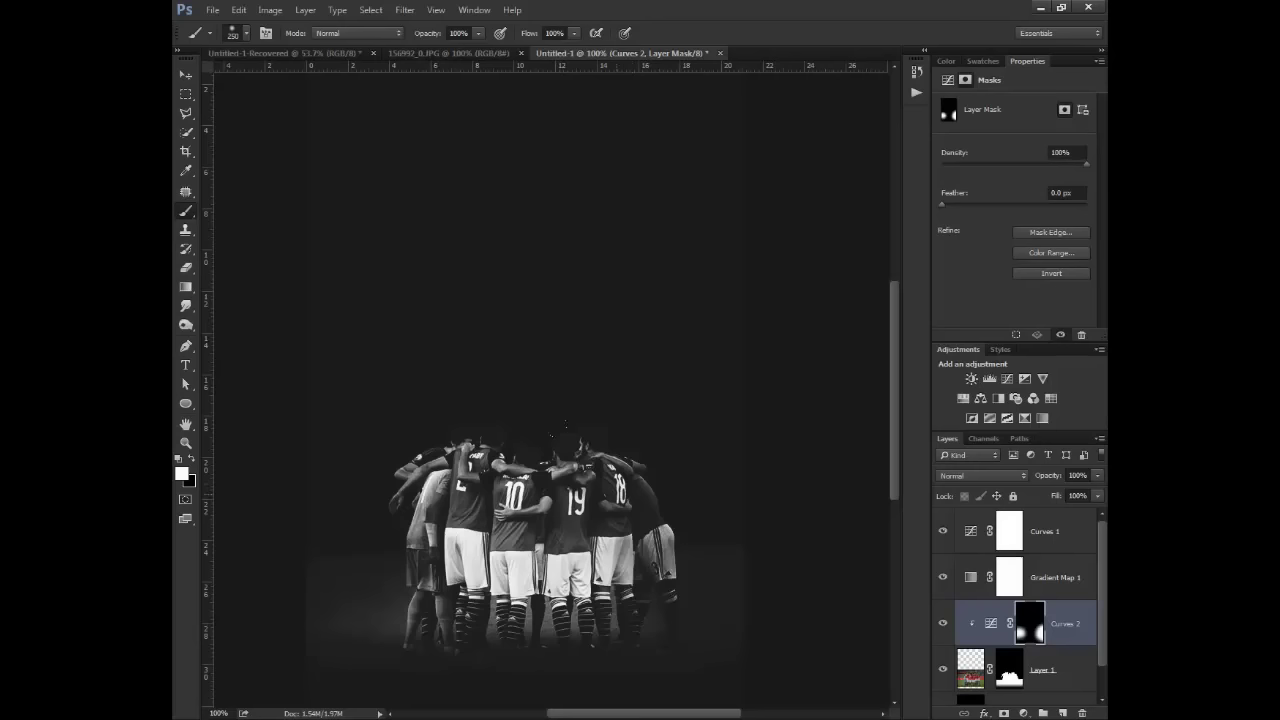
pyautogui.click(598, 481)
pyautogui.click(461, 481)
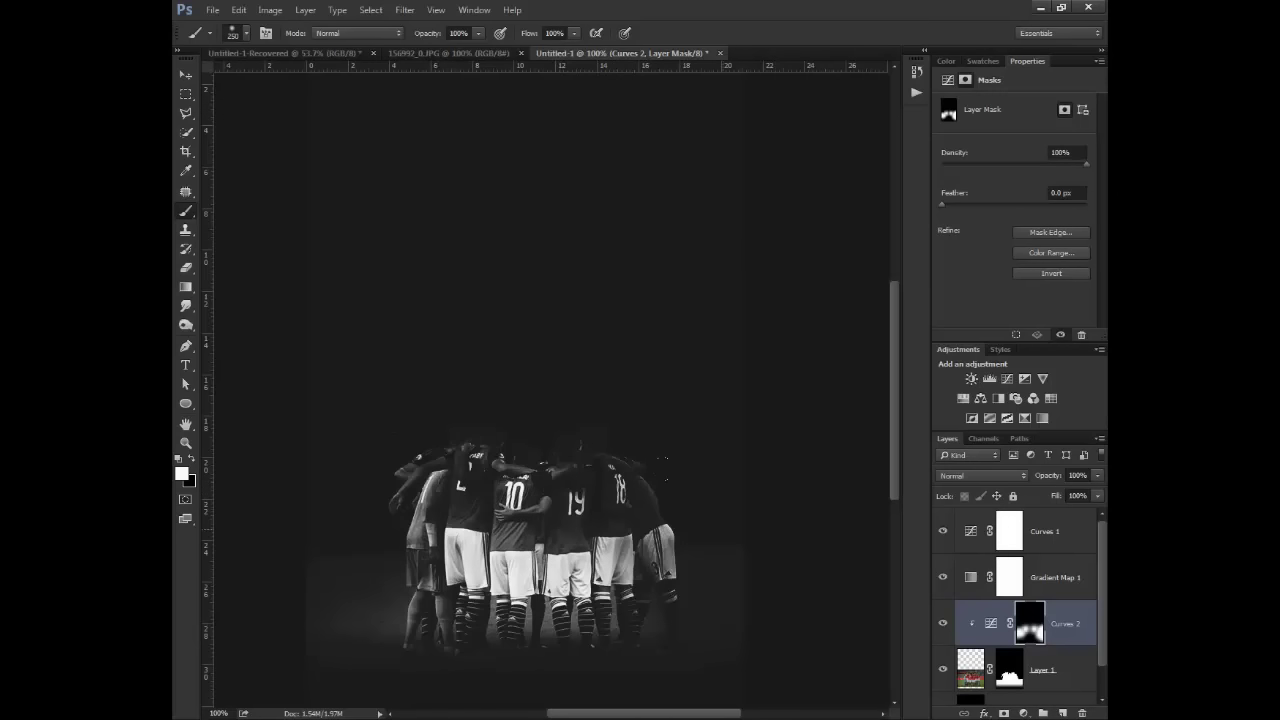
pyautogui.hotkey('ctrl', 'alt', 'z')
pyautogui.hotkey('ctrl', 'alt', 'z')
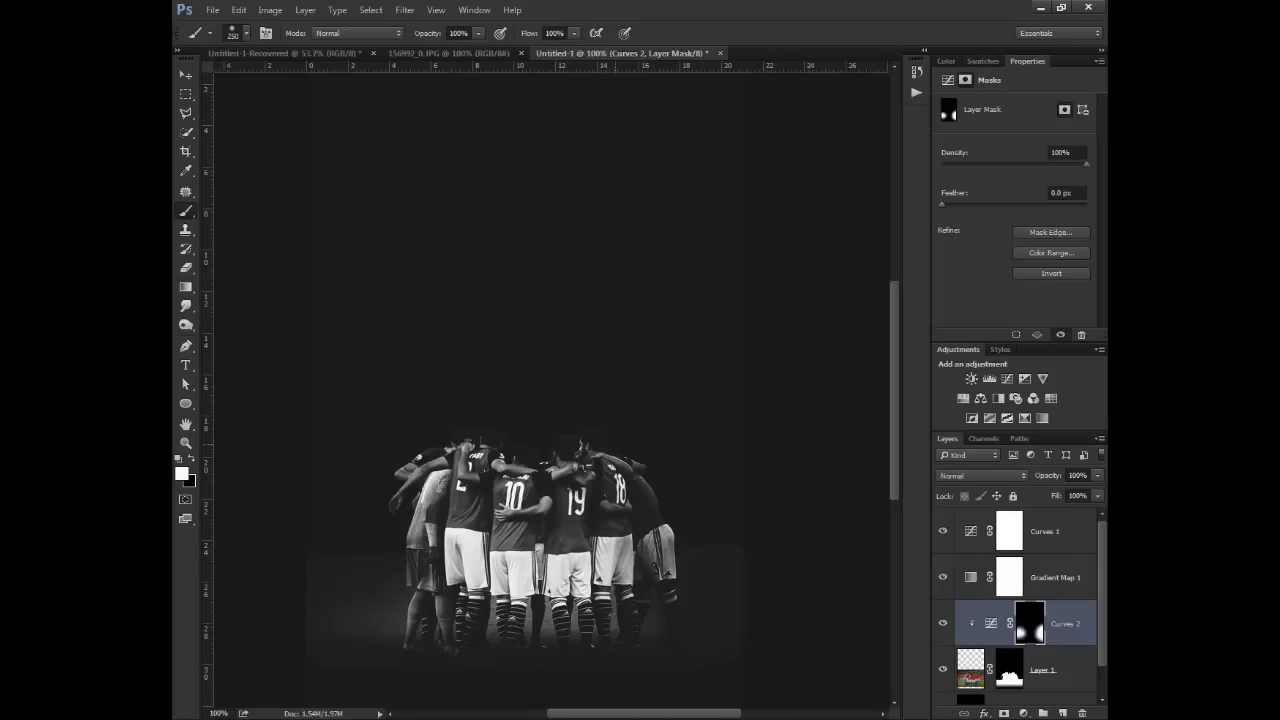
# - Lower the brush opacity to 66% and paint white on the Curves 2 mask over the huddle's shoulders and legs
pyautogui.moveTo(433, 37); pyautogui.dragTo(406, 51)
pyautogui.moveTo(397, 360); pyautogui.dragTo(411, 393)
pyautogui.moveTo(615, 470); pyautogui.dragTo(540, 540)
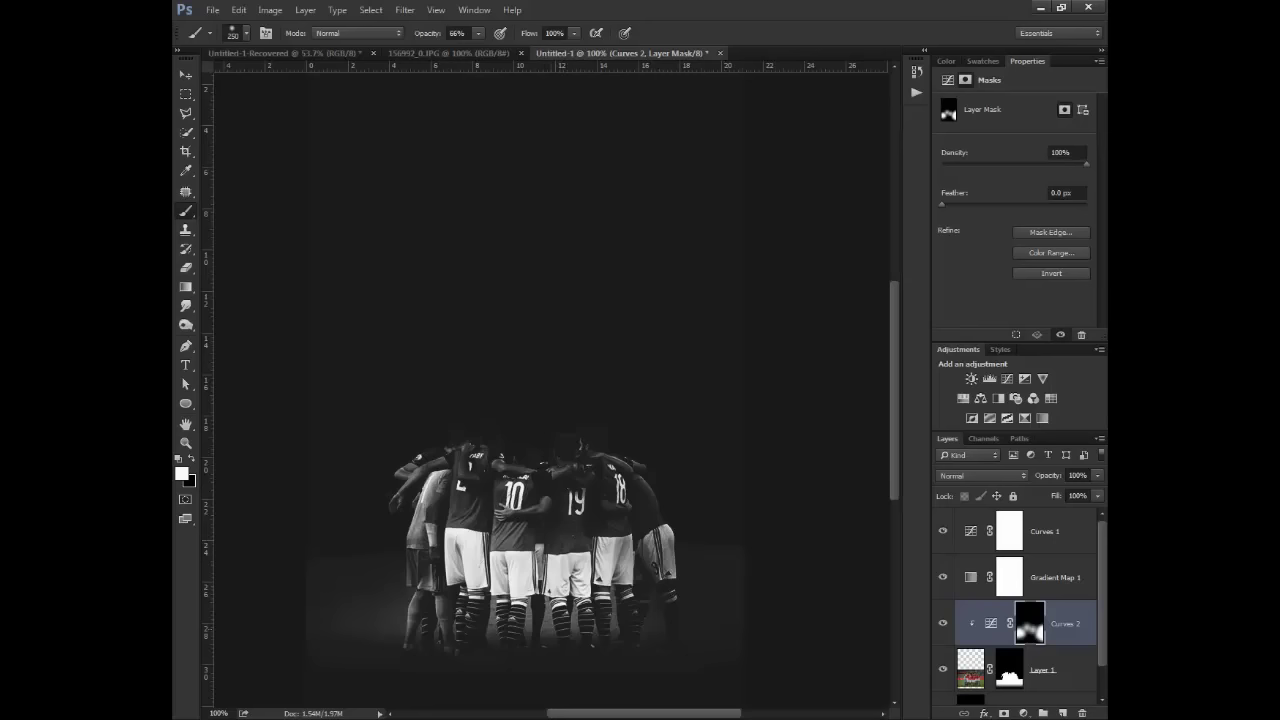
pyautogui.click(552, 593)
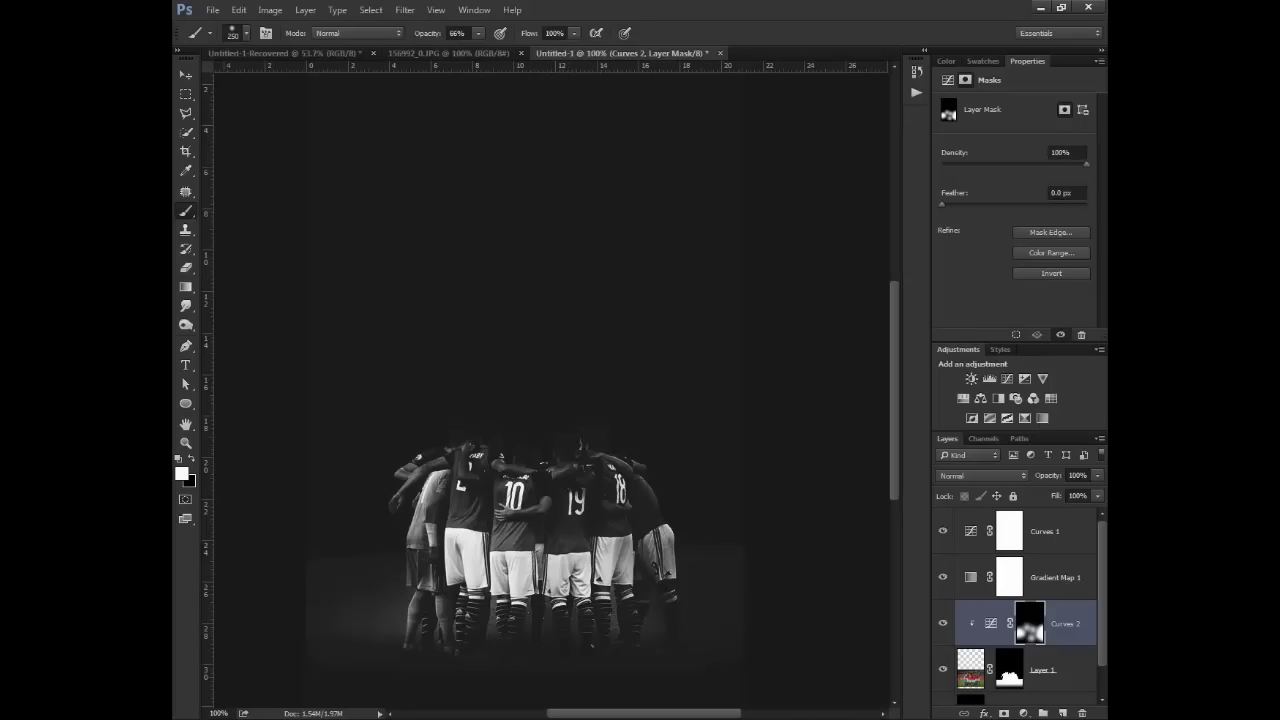
# - Switch to black and paint on the Curves 2 mask to bring back light on the players' legs and the huddle's sides
pyautogui.press('z')
pyautogui.keyDown('alt'); pyautogui.click(619, 545); pyautogui.keyUp('alt')
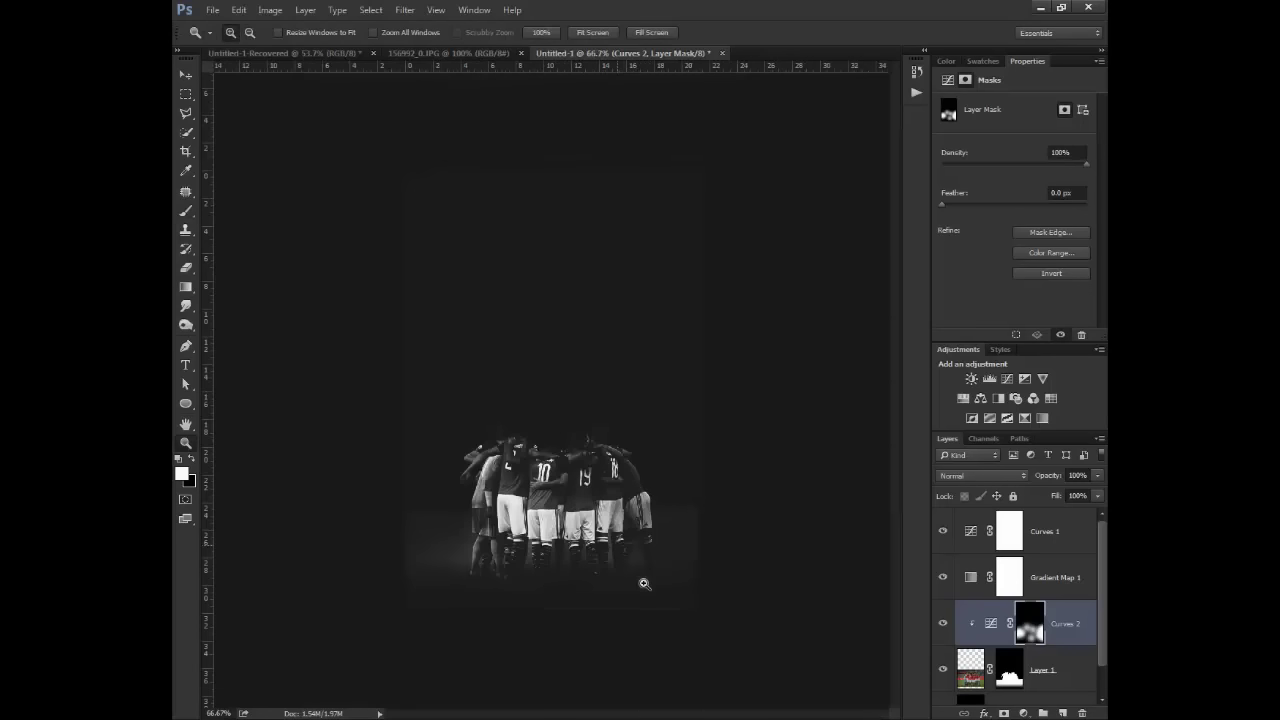
pyautogui.press('b')
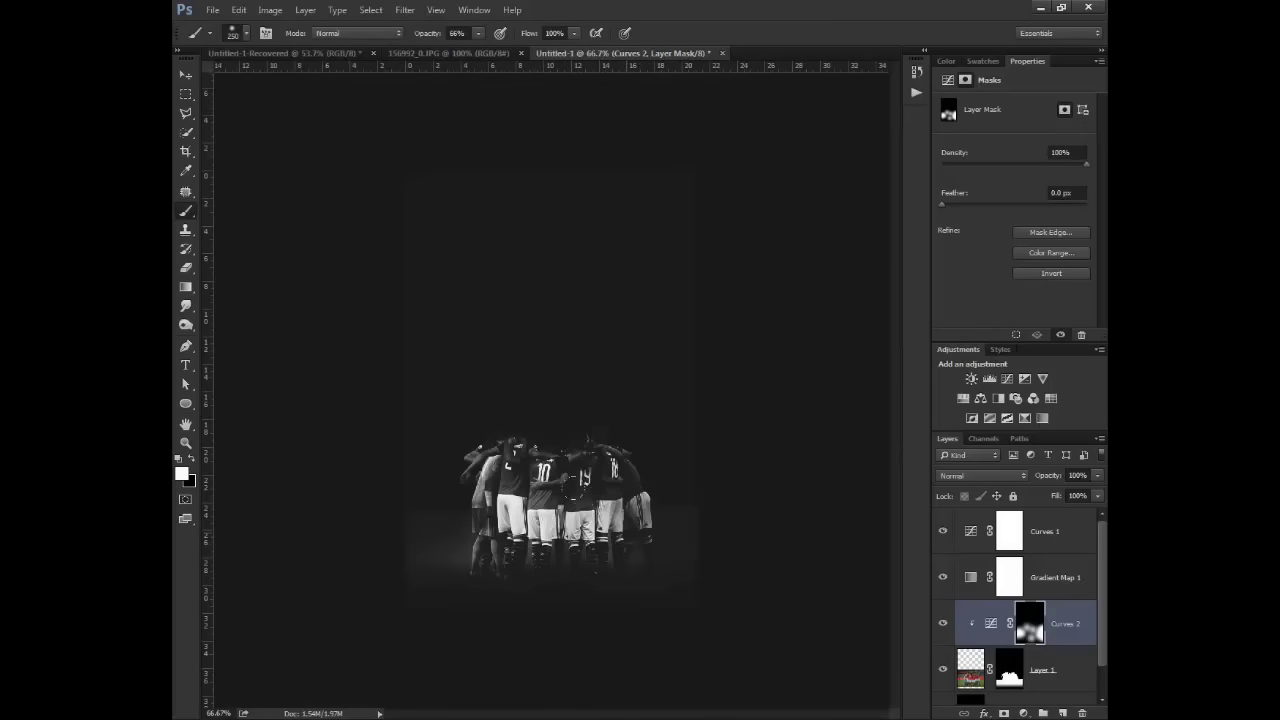
pyautogui.press('x')
pyautogui.click(566, 542)
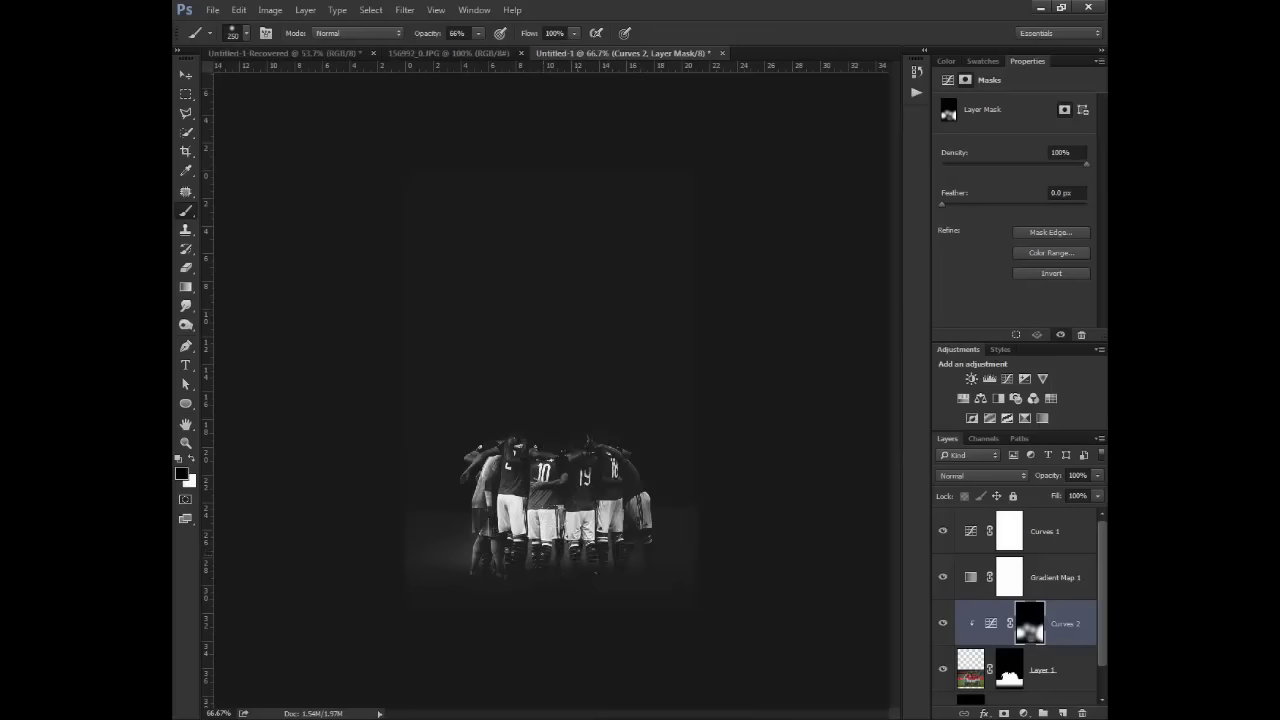
pyautogui.click(590, 540)
pyautogui.moveTo(461, 505); pyautogui.dragTo(490, 520)
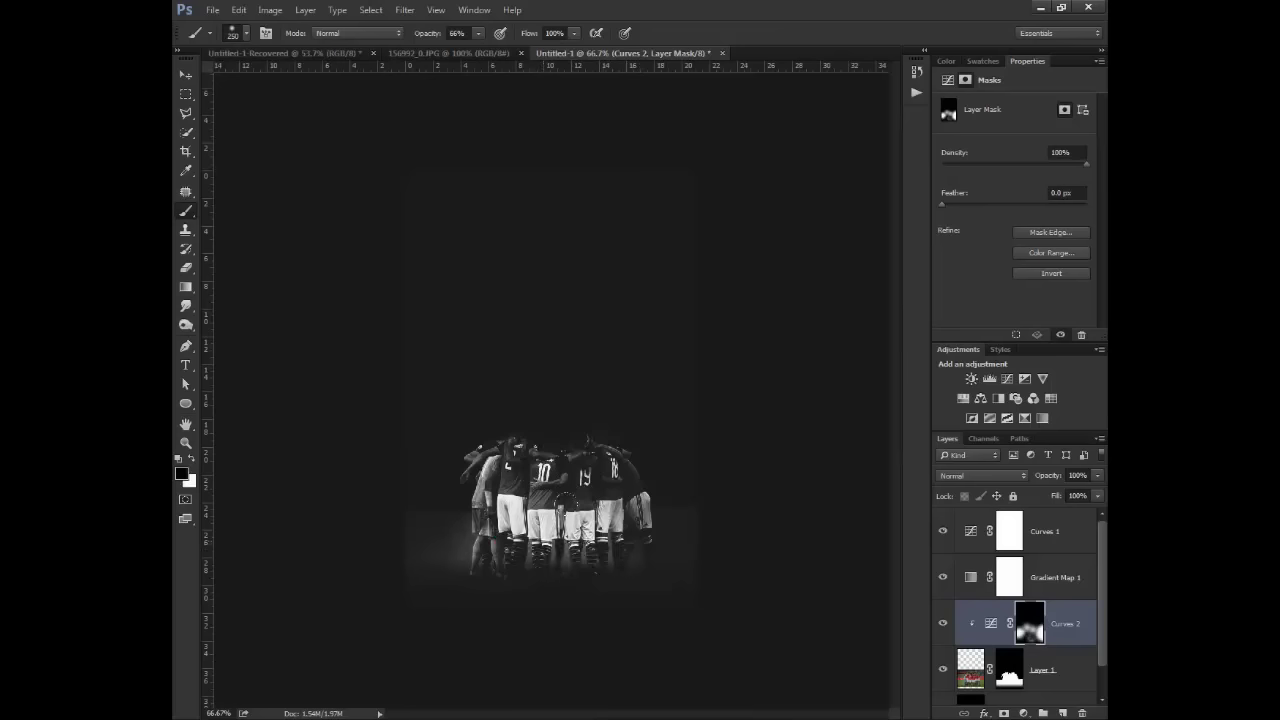
pyautogui.moveTo(567, 500)
pyautogui.mouseDown()
pyautogui.moveTo(588, 527)
pyautogui.moveTo(640, 515)
pyautogui.mouseUp()
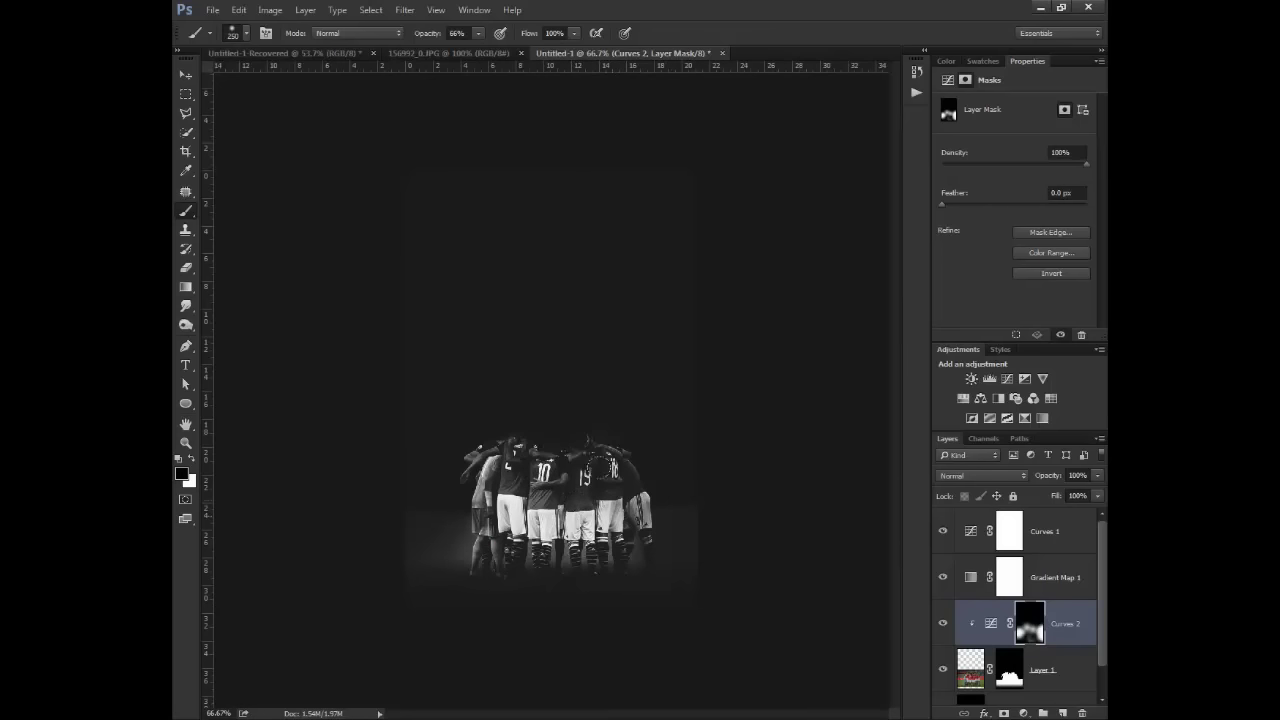
# - Undo a black dab beside the leftmost player and paint white there on the Curves 2 mask to darken the grass
pyautogui.press('z')
pyautogui.click(586, 447)
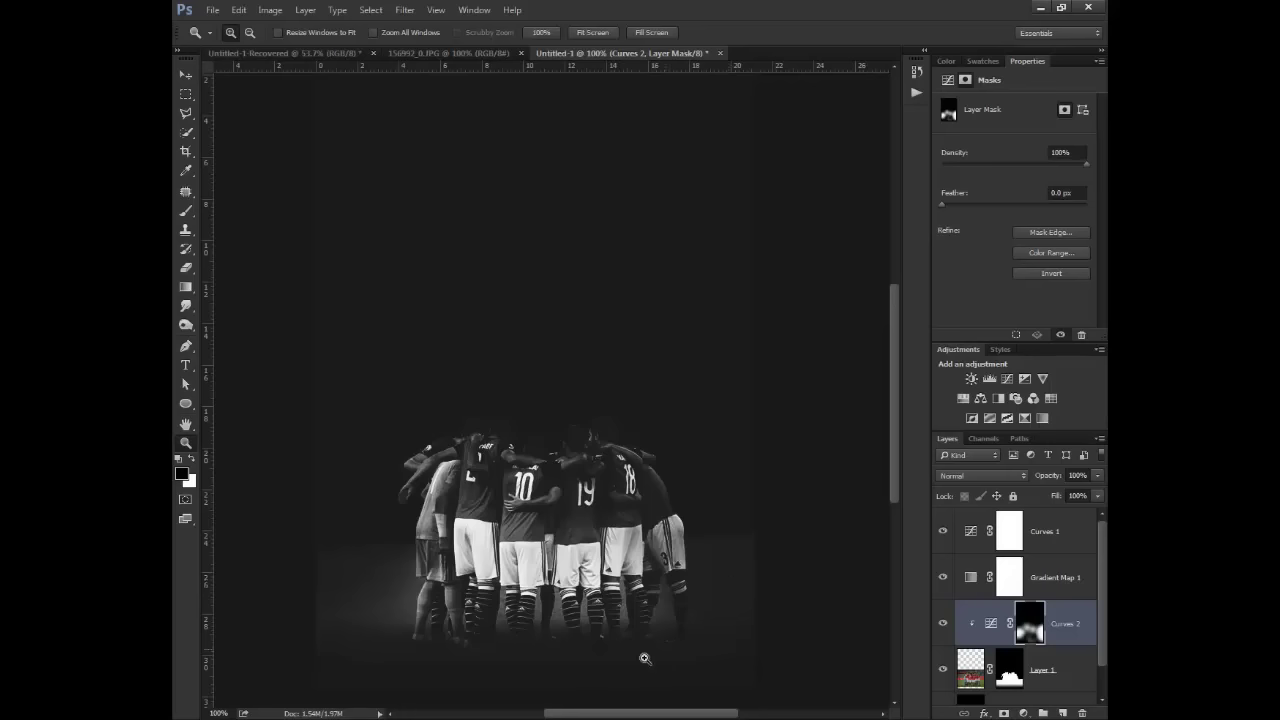
pyautogui.press('b')
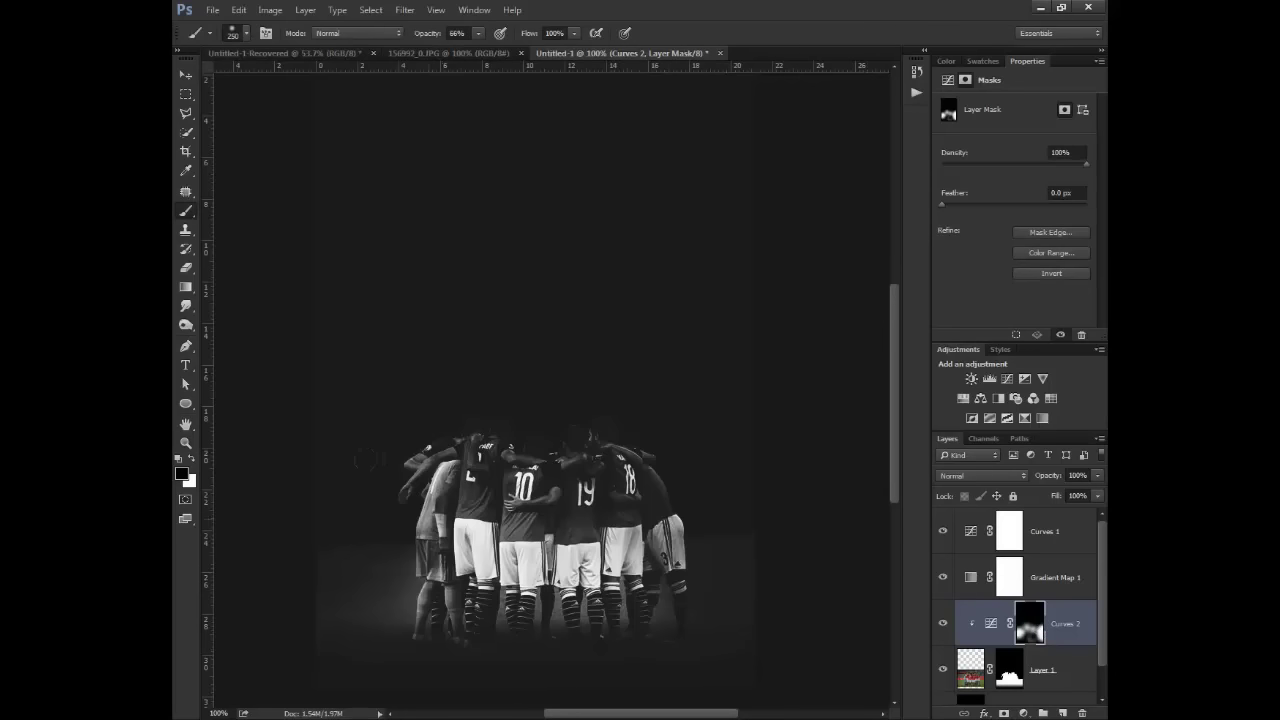
pyautogui.click(411, 525)
pyautogui.hotkey('ctrl', 'z')
pyautogui.press('x')
pyautogui.click(405, 530)
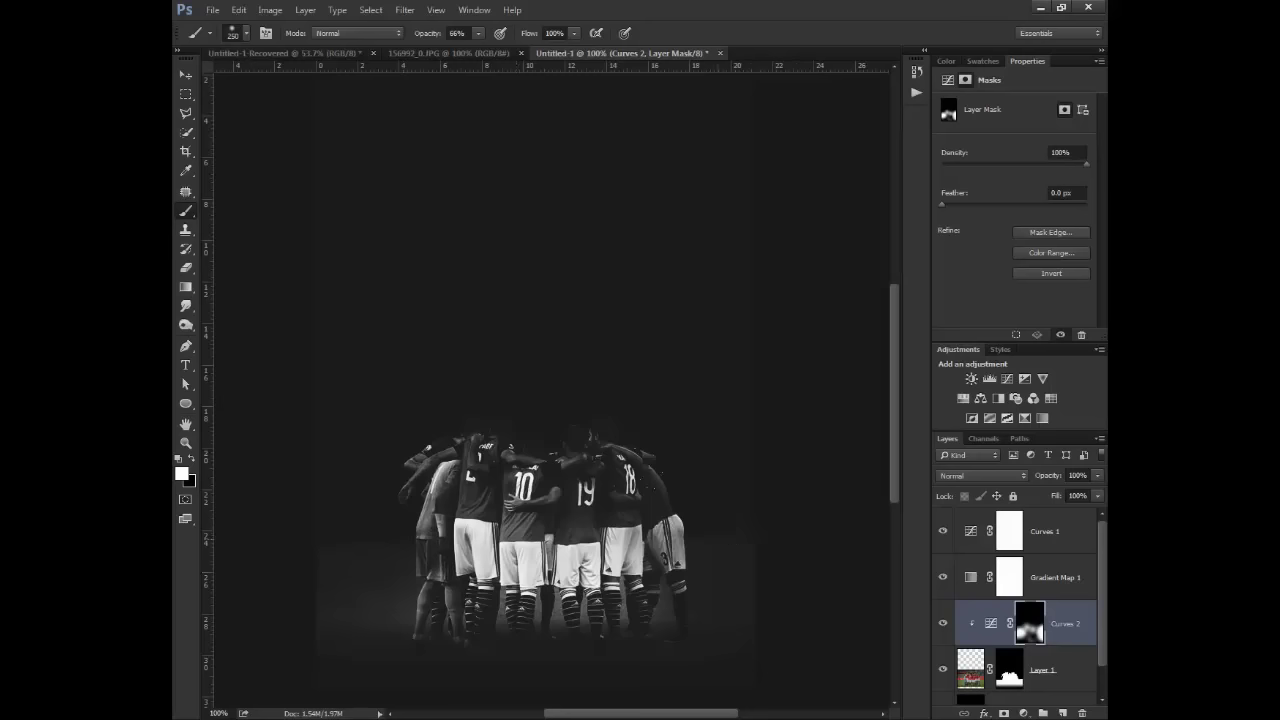
pyautogui.press('z')
pyautogui.keyDown('alt'); pyautogui.click(701, 517); pyautogui.keyUp('alt')
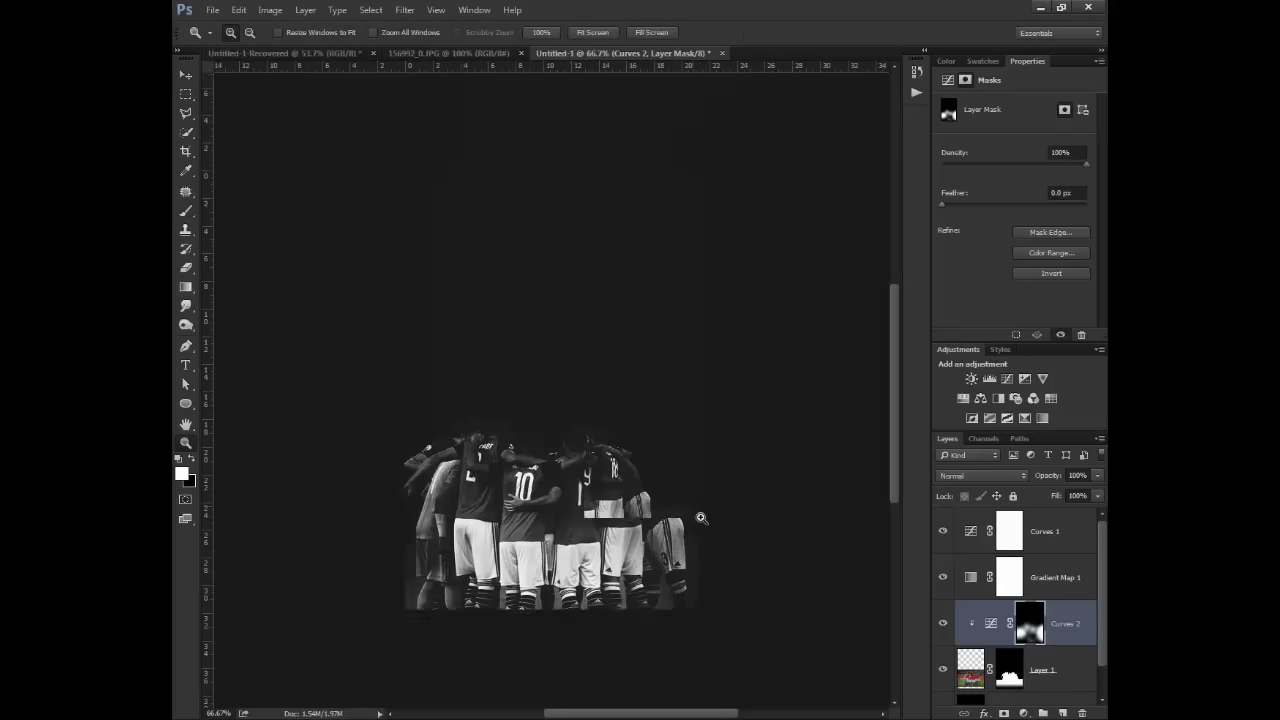
# - Add a new layer above Curves 2 and set a pinkish red as the foreground colour for the brush
pyautogui.click(1064, 712)
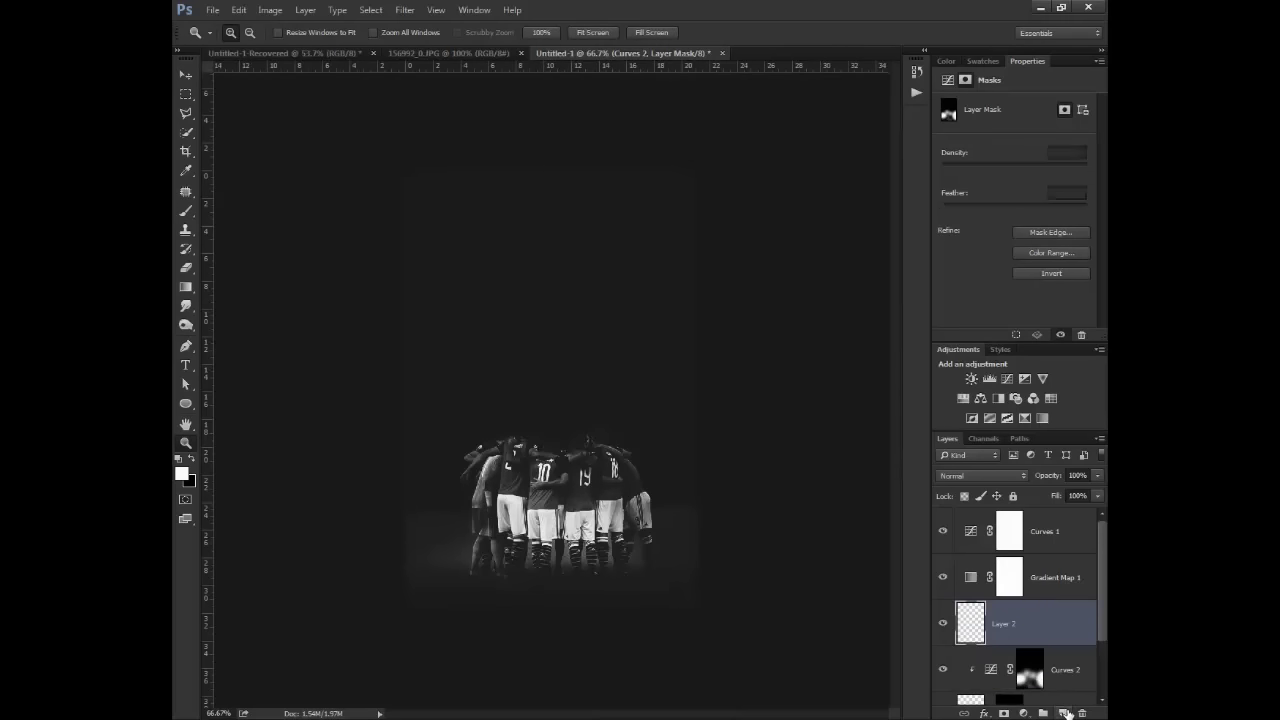
pyautogui.click(946, 61)
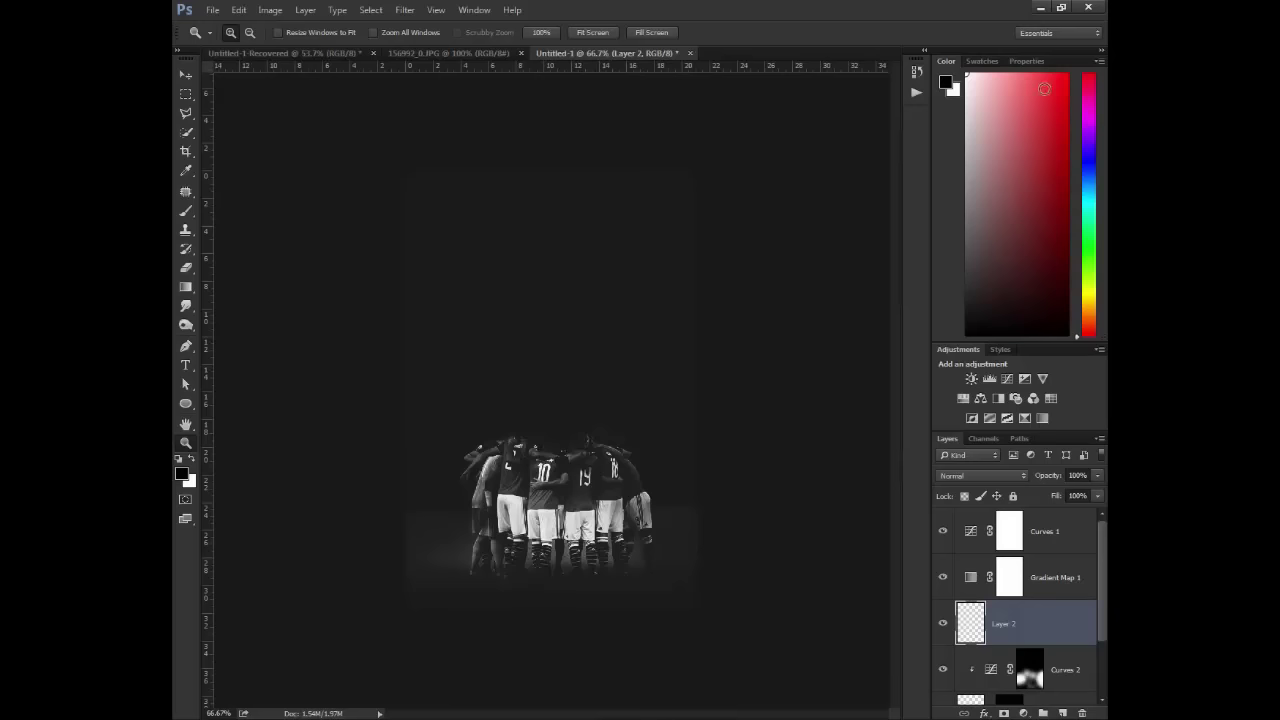
pyautogui.click(1045, 90)
pyautogui.press('v')
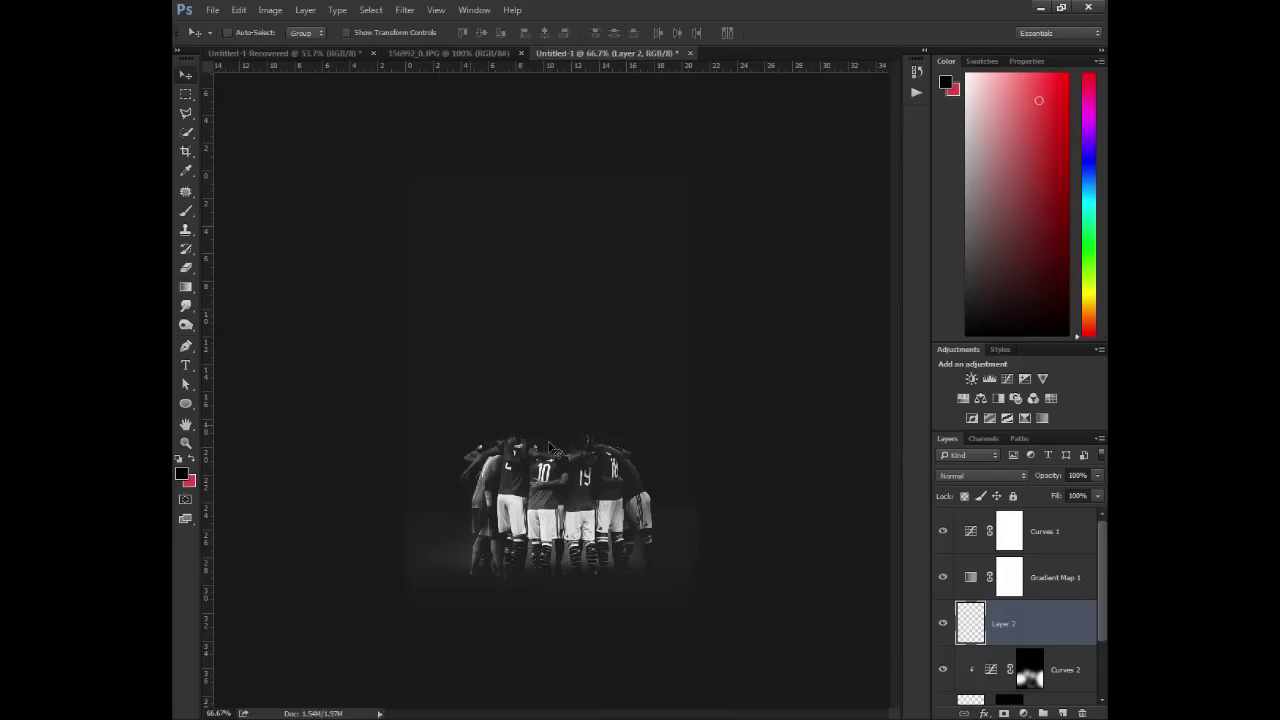
pyautogui.press('x')
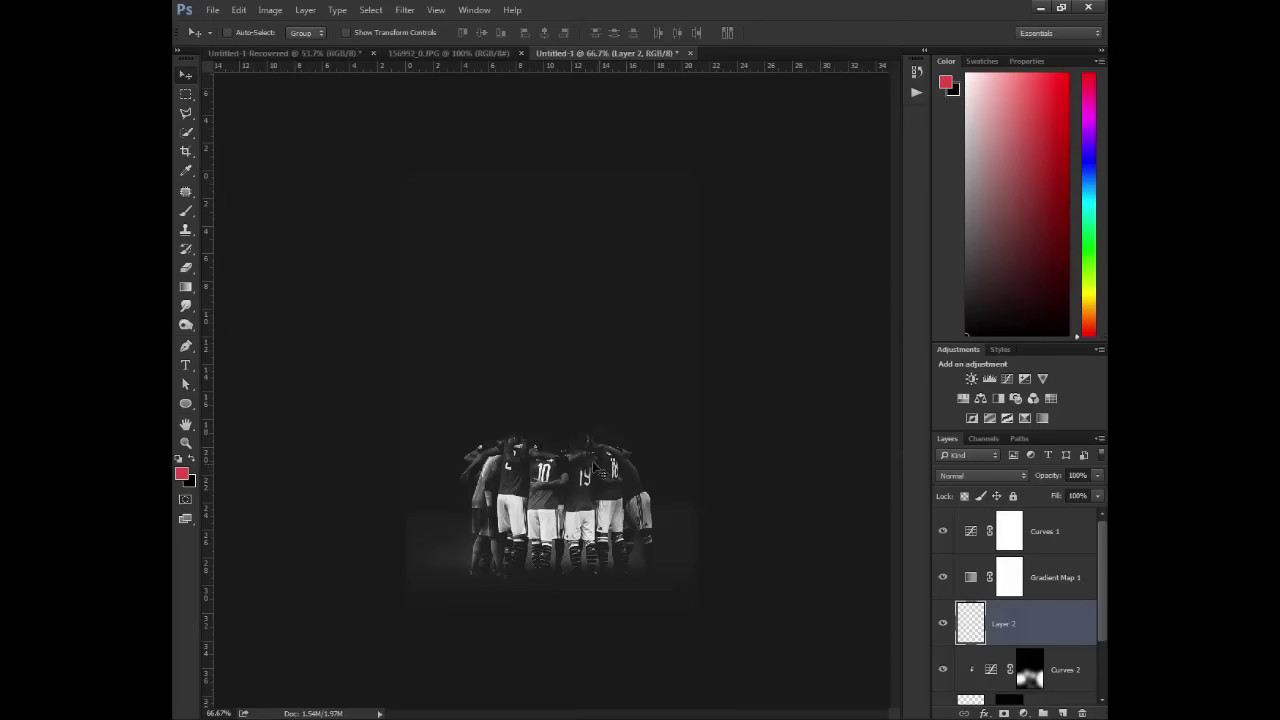
pyautogui.press('b')
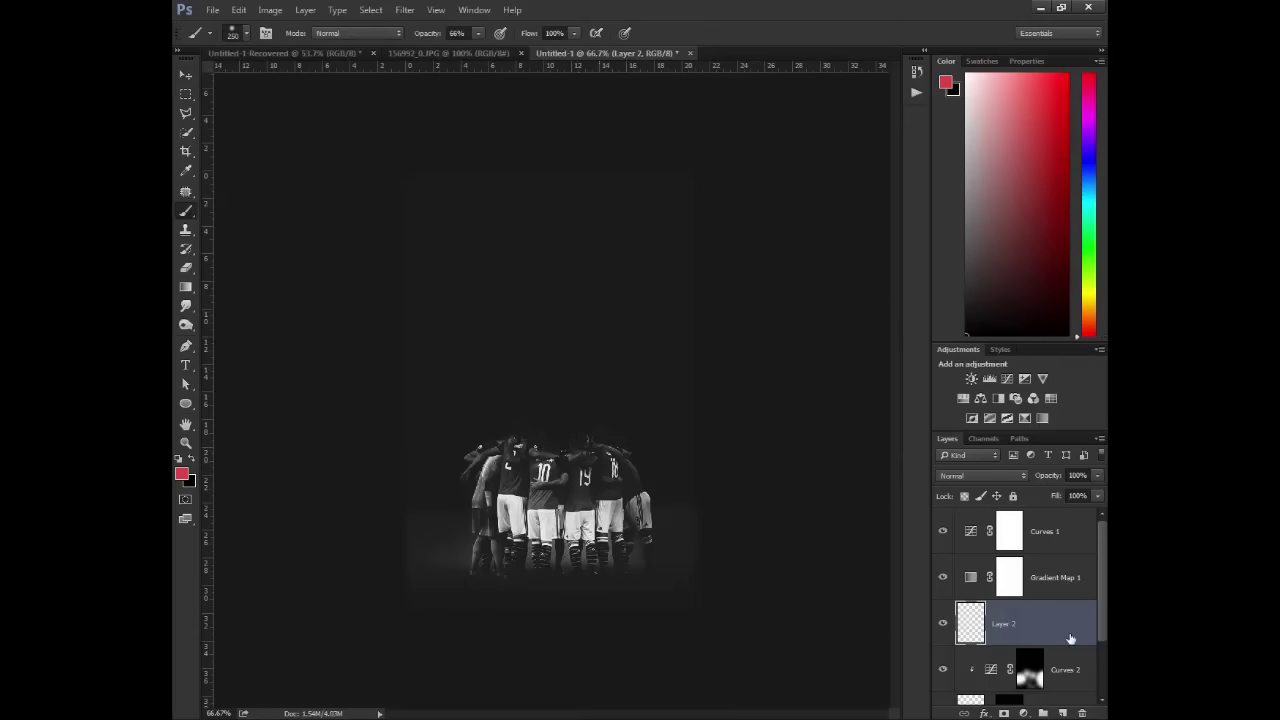
# - Move Layer 2 above Gradient Map 1 and compare the picture with the gradient map briefly hidden
pyautogui.moveTo(1070, 638); pyautogui.dragTo(1060, 578)
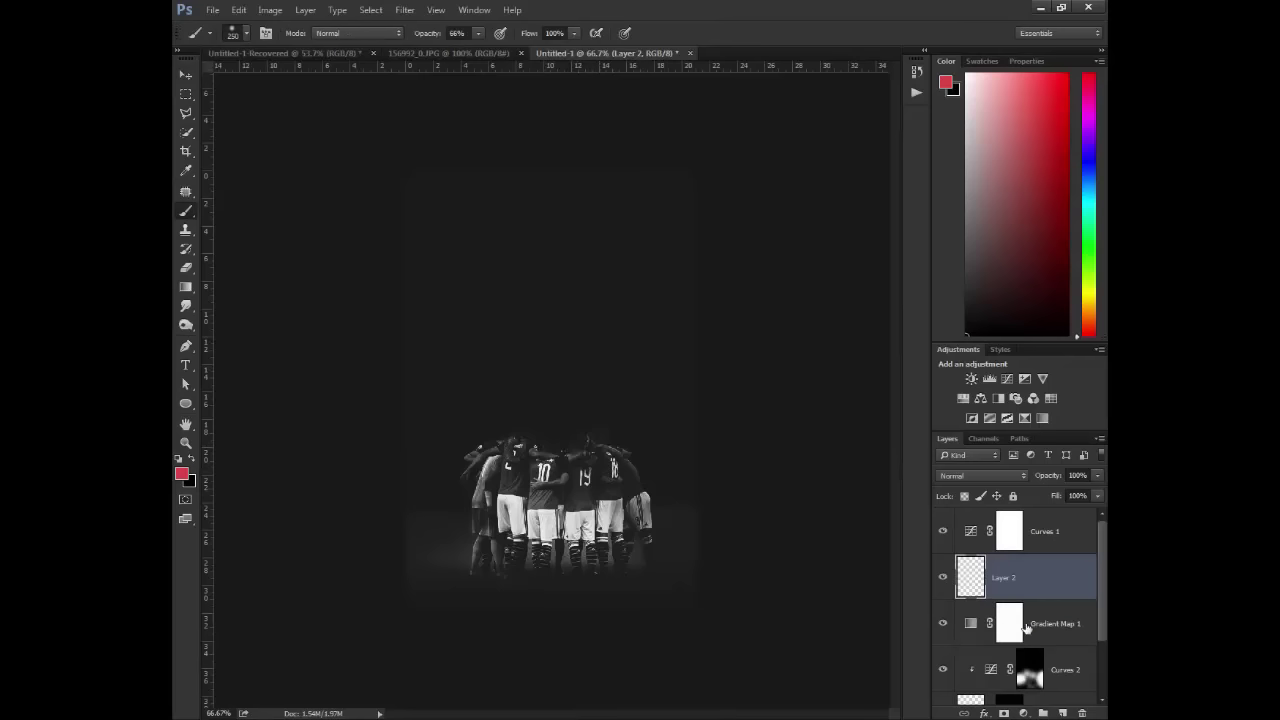
pyautogui.click(943, 624)
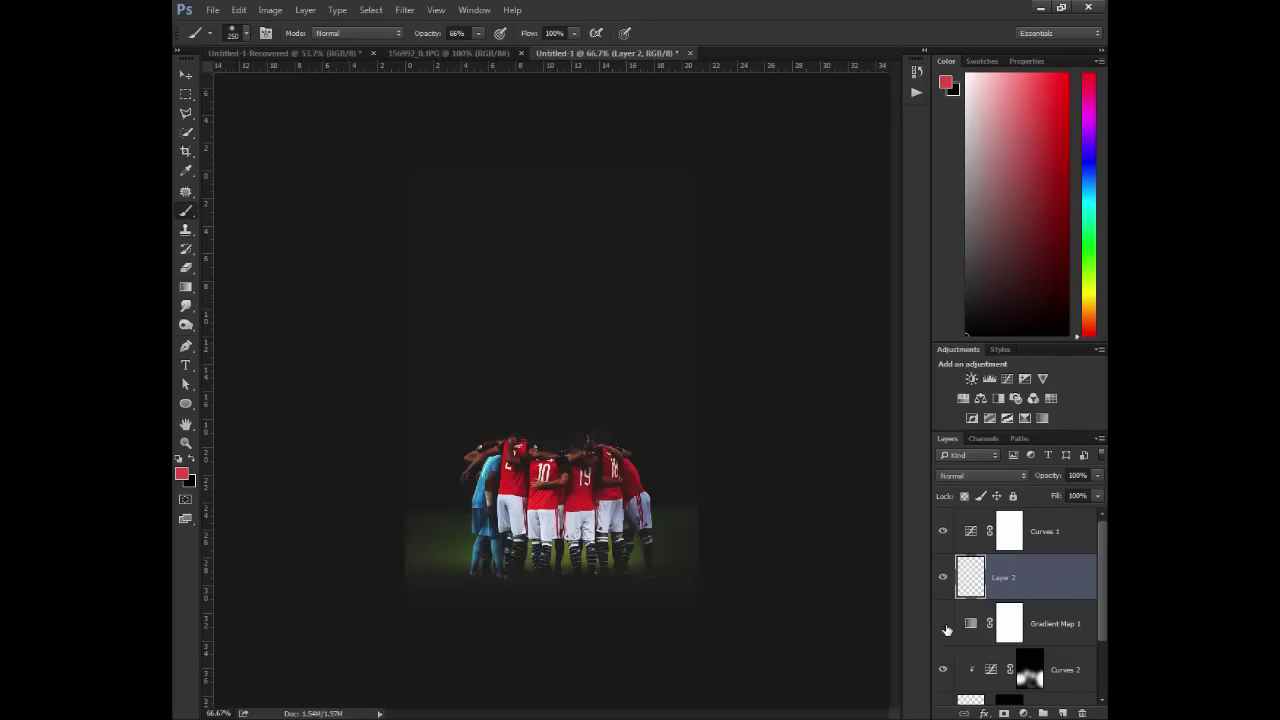
pyautogui.click(943, 624)
# - Set Layer 2's blend mode to Screen and undo the red test dabs over the huddle
pyautogui.click(567, 471)
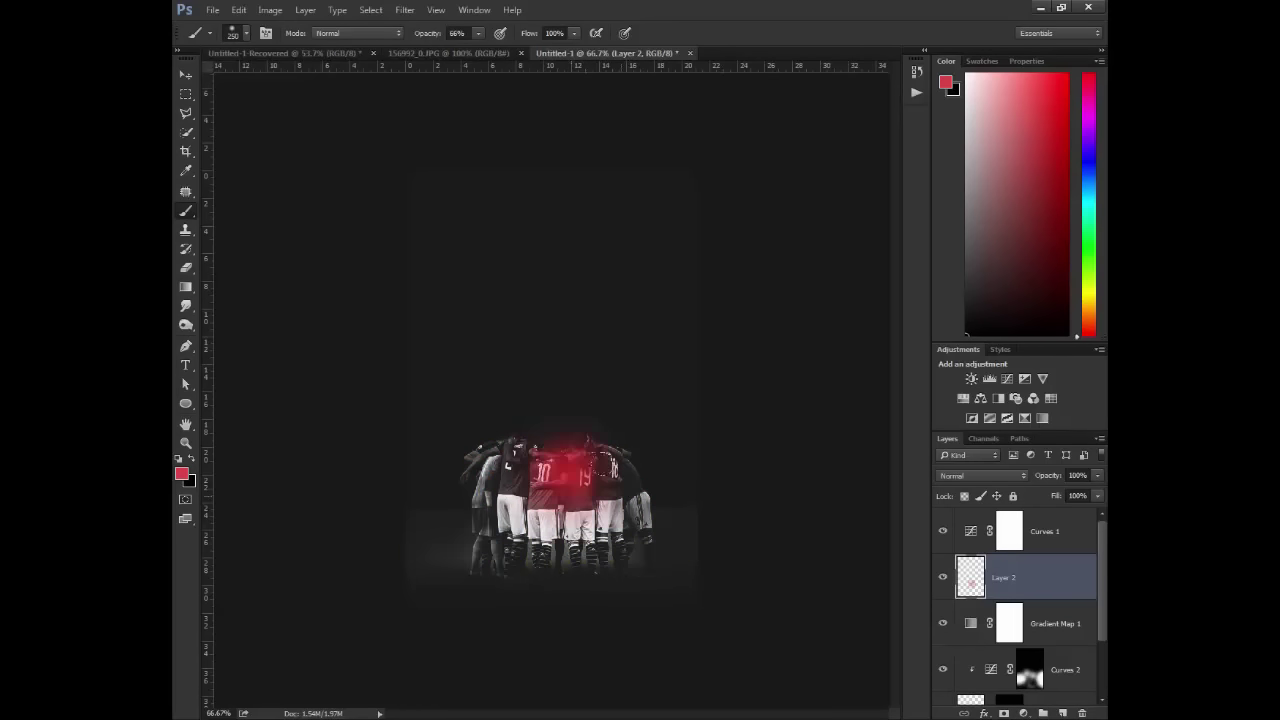
pyautogui.hotkey('ctrl', 'z')
pyautogui.click(991, 477)
pyautogui.click(991, 482)
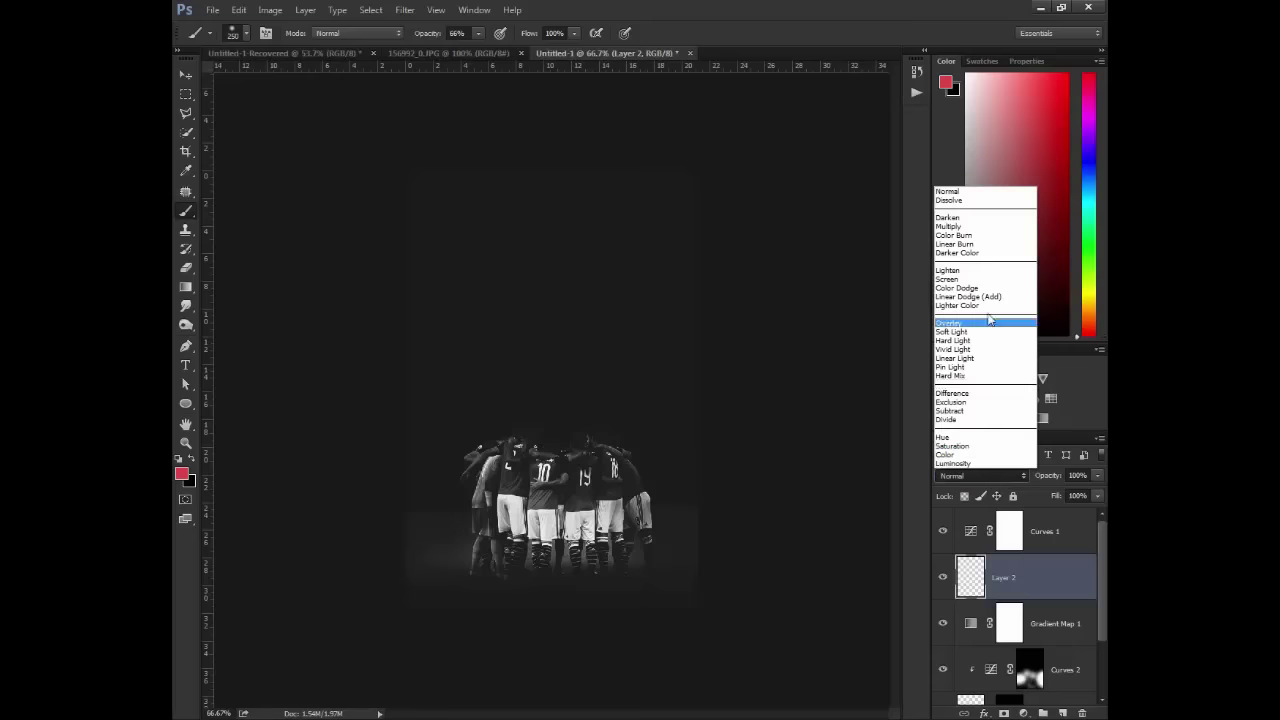
pyautogui.click(966, 277)
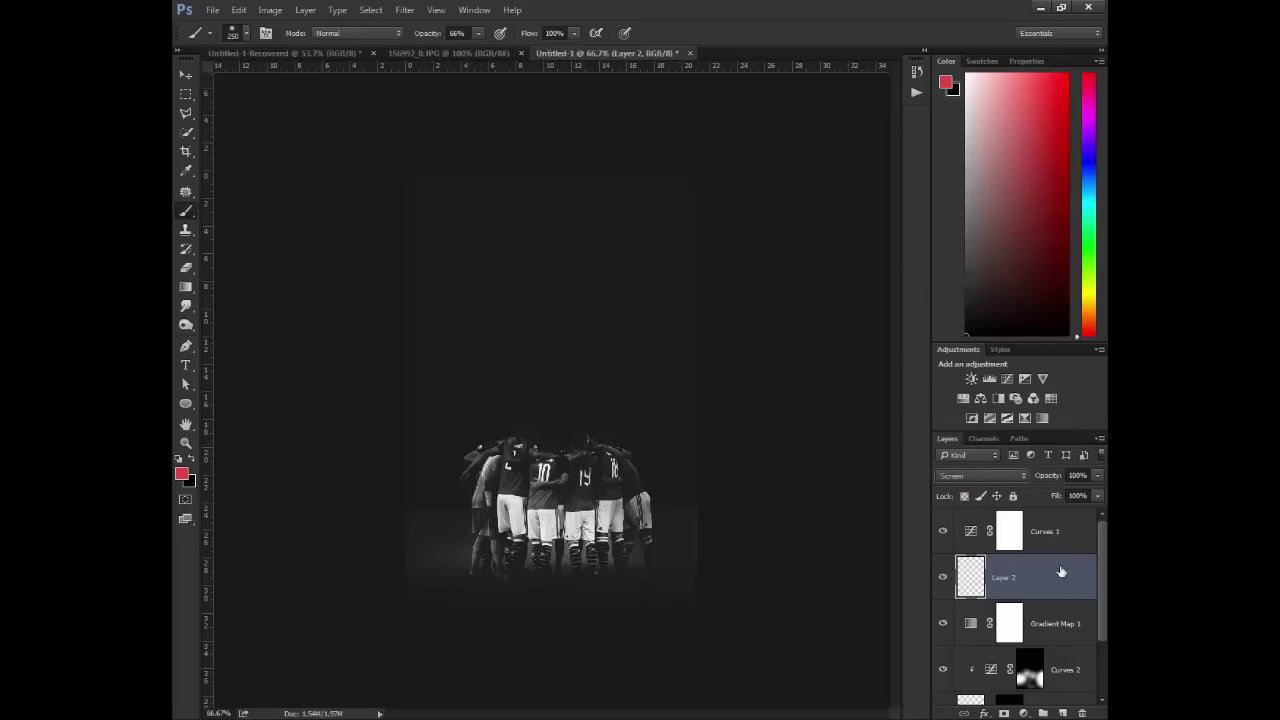
pyautogui.moveTo(480, 460); pyautogui.dragTo(429, 452)
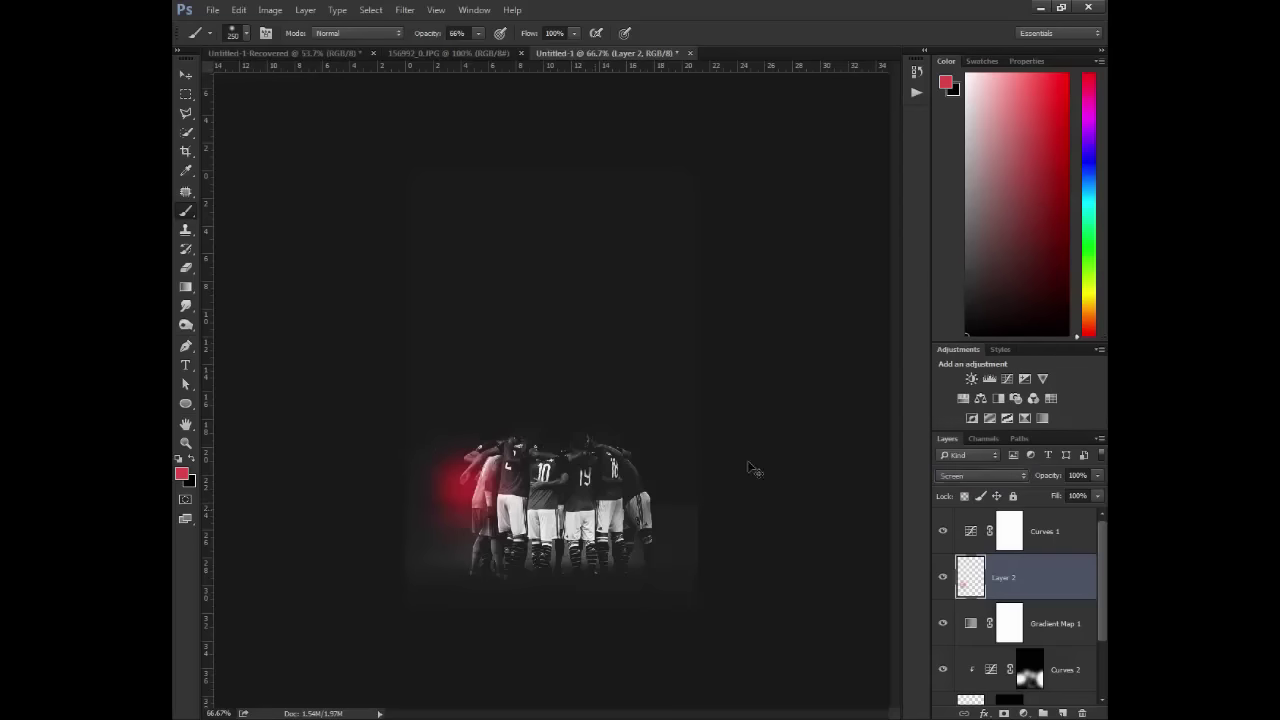
pyautogui.hotkey('ctrl', 'z')
# - Change the pinkish red painting colour to a darker red and make it the foreground colour again
pyautogui.press('x')
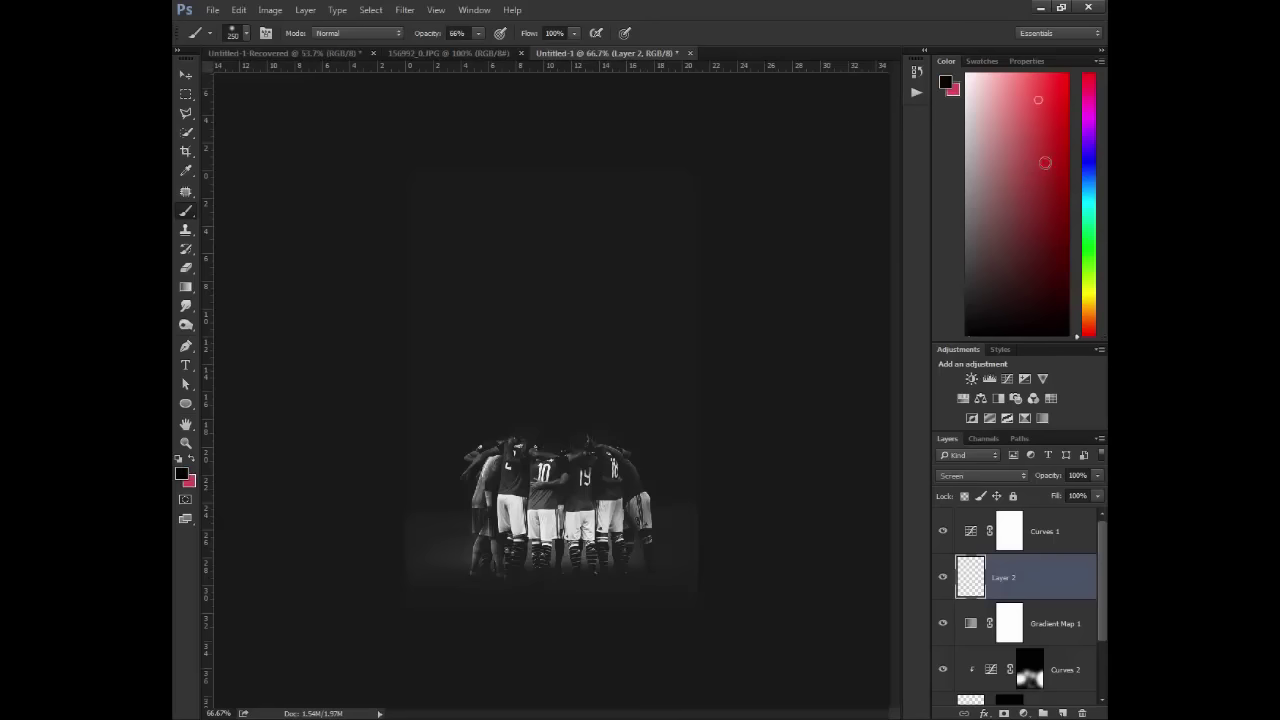
pyautogui.click(1039, 183)
pyautogui.press('x')
# - Try dark red dabs on Layer 2 over the players' shirts, undoing each one
pyautogui.click(543, 494)
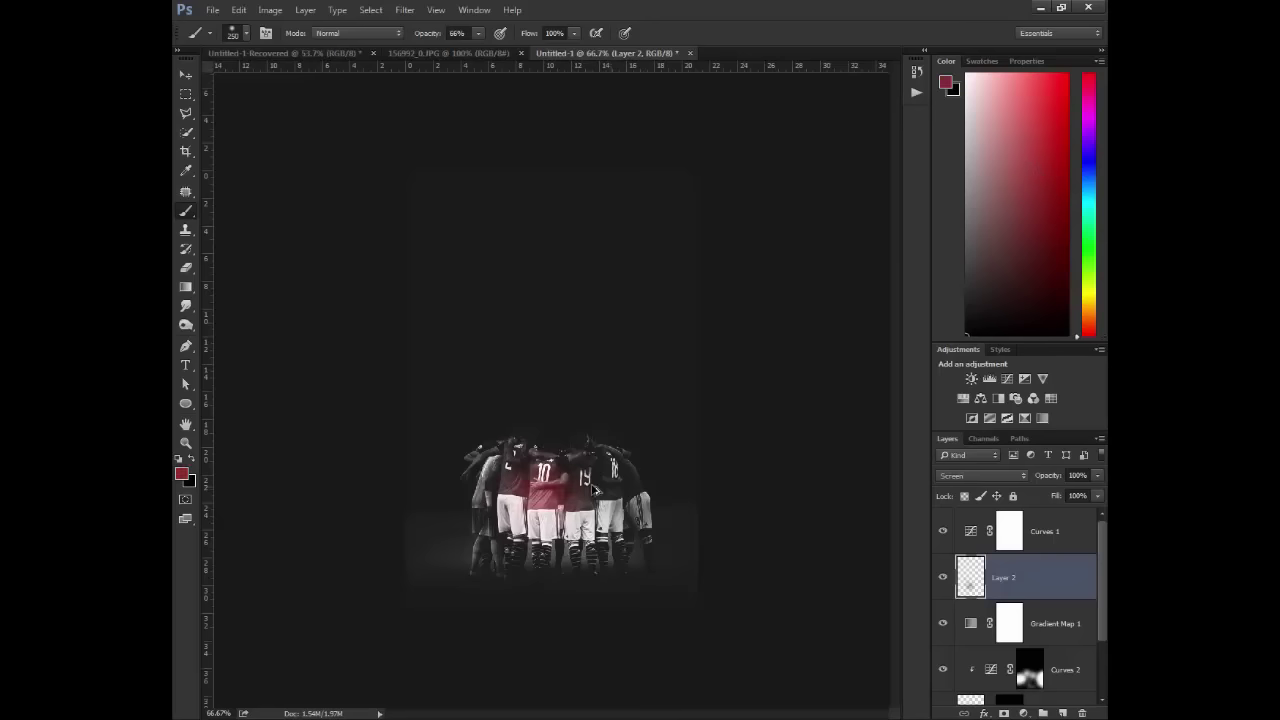
pyautogui.hotkey('ctrl', 'z')
pyautogui.click(533, 474)
pyautogui.hotkey('ctrl', 'z')
pyautogui.click(467, 440)
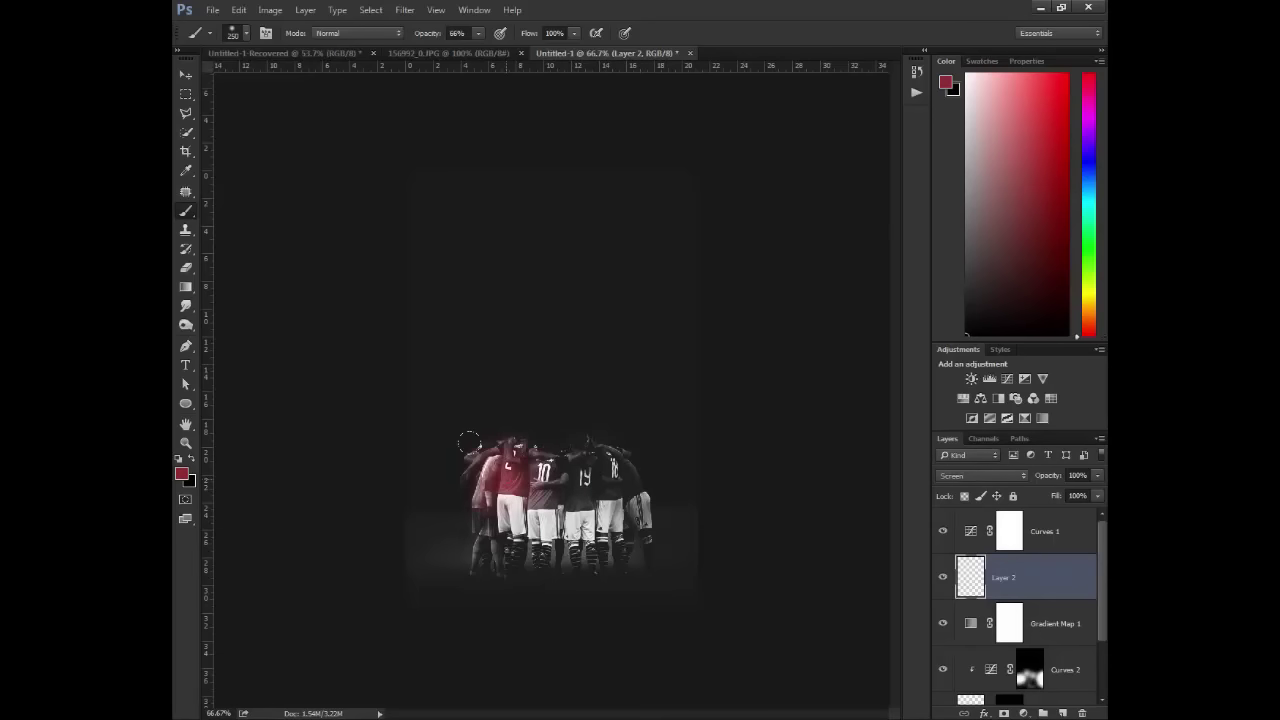
pyautogui.hotkey('ctrl', 'z')
# - Enlarge the brush to 500 px and paint a soft dark red glow over the middle of the huddle
pyautogui.press(']')
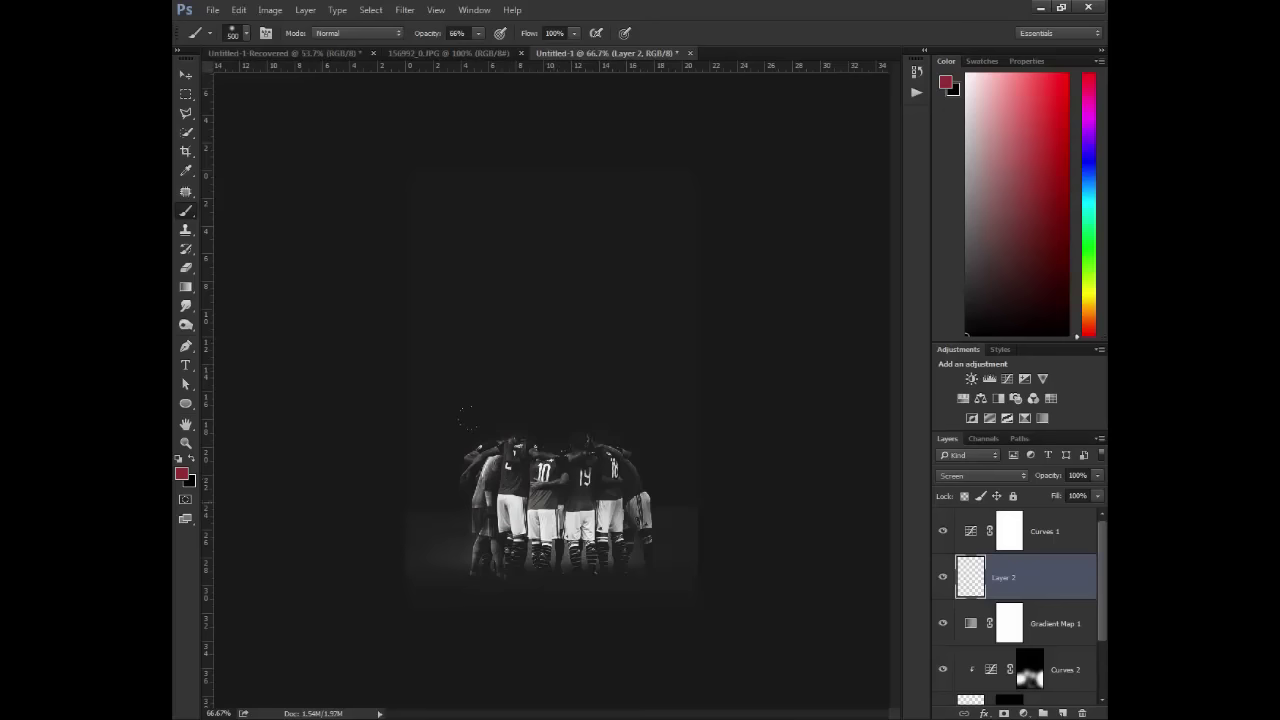
pyautogui.click(557, 494)
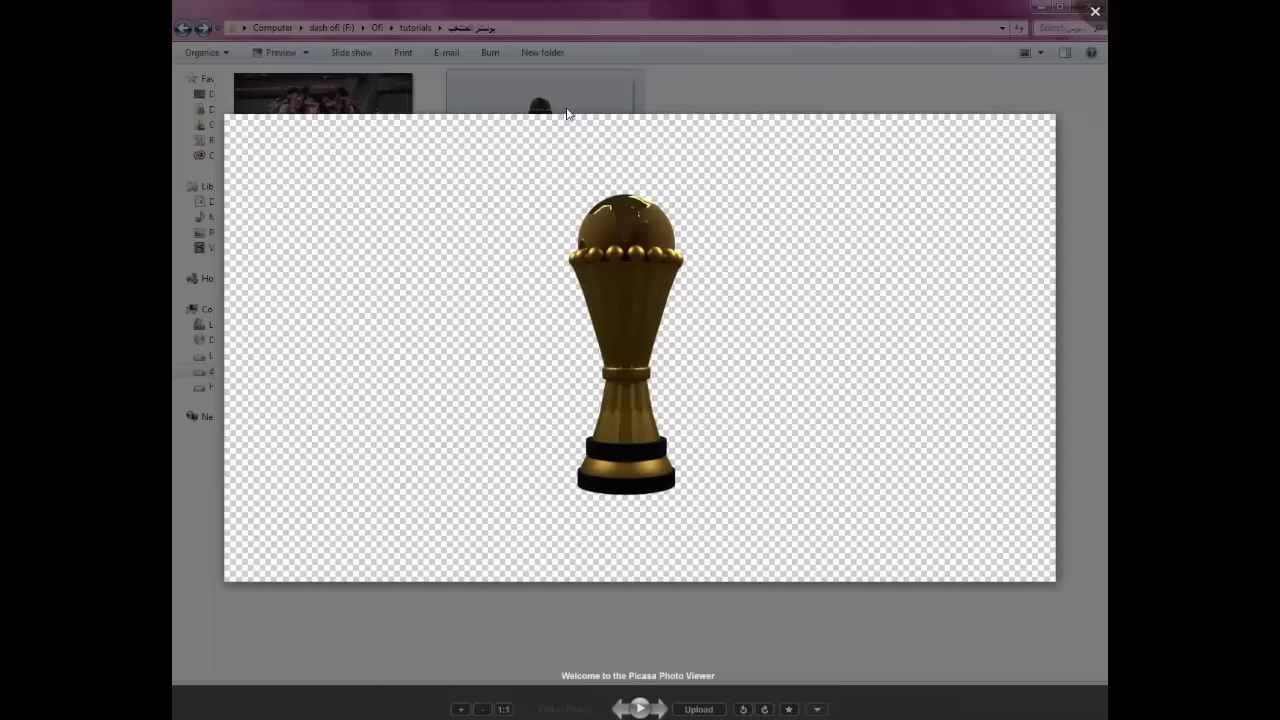
# - Look closely at the golden trophy picture and open Caf.png in Photoshop
pyautogui.scroll(3, 711, 136)
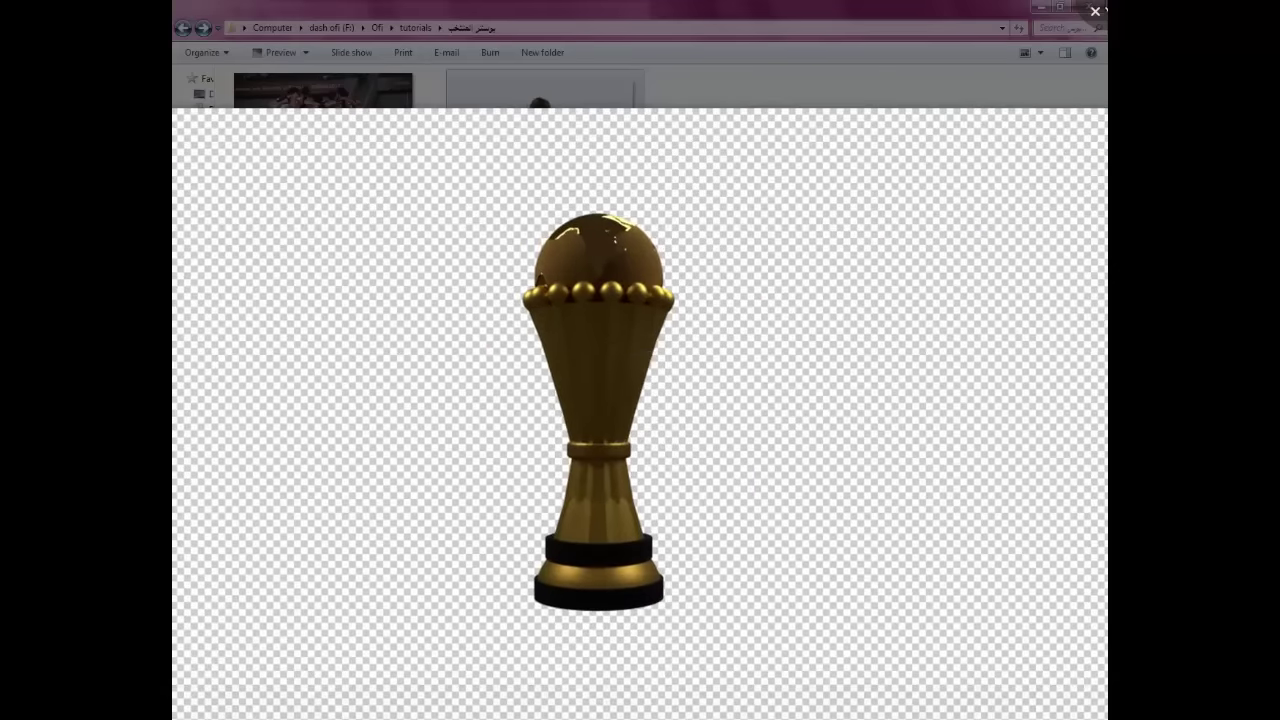
pyautogui.click(905, 8)
pyautogui.moveTo(580, 123); pyautogui.dragTo(848, 38)
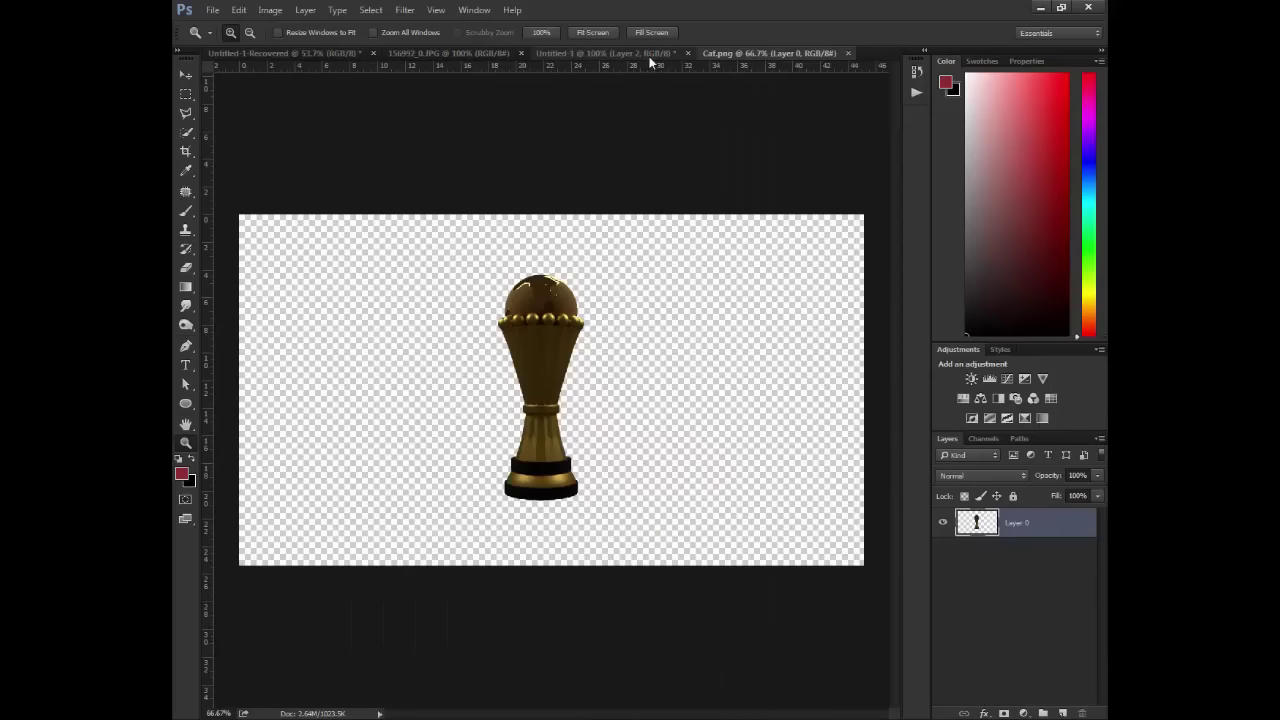
# - Return to the poster document and add a new layer directly above Gradient Map 1
pyautogui.click(645, 54)
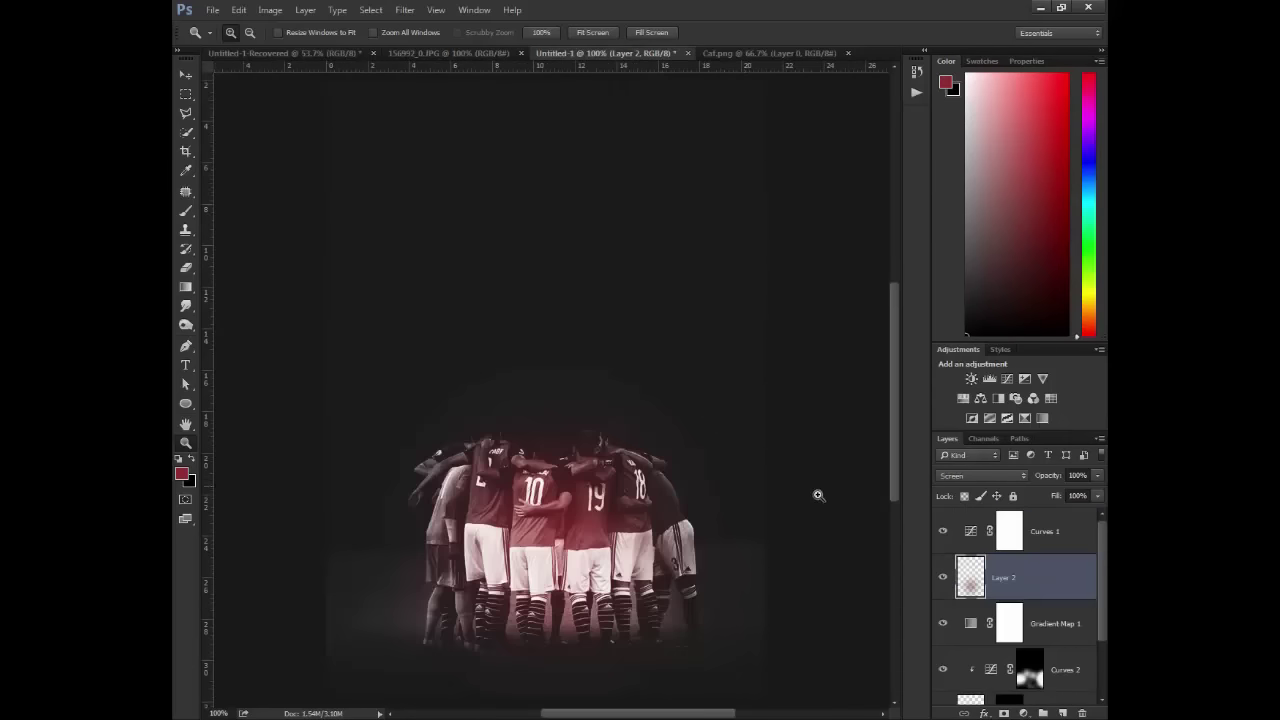
pyautogui.click(1055, 639)
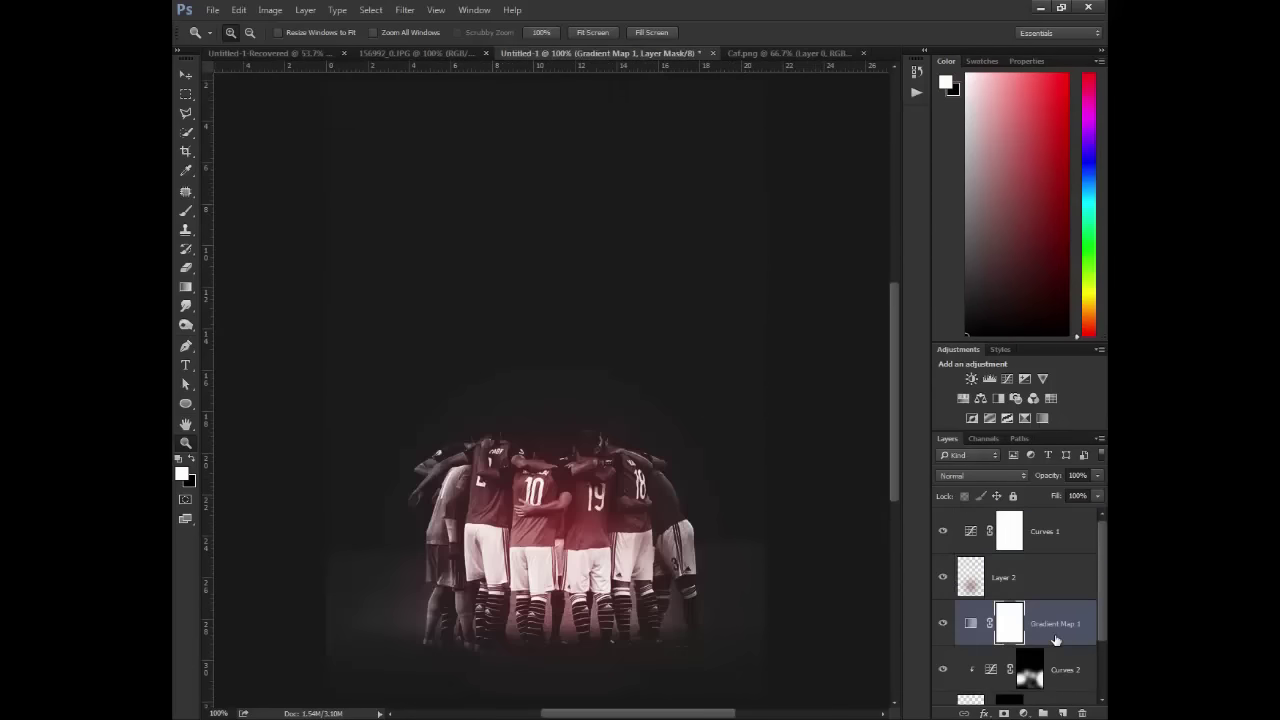
pyautogui.click(1066, 713)
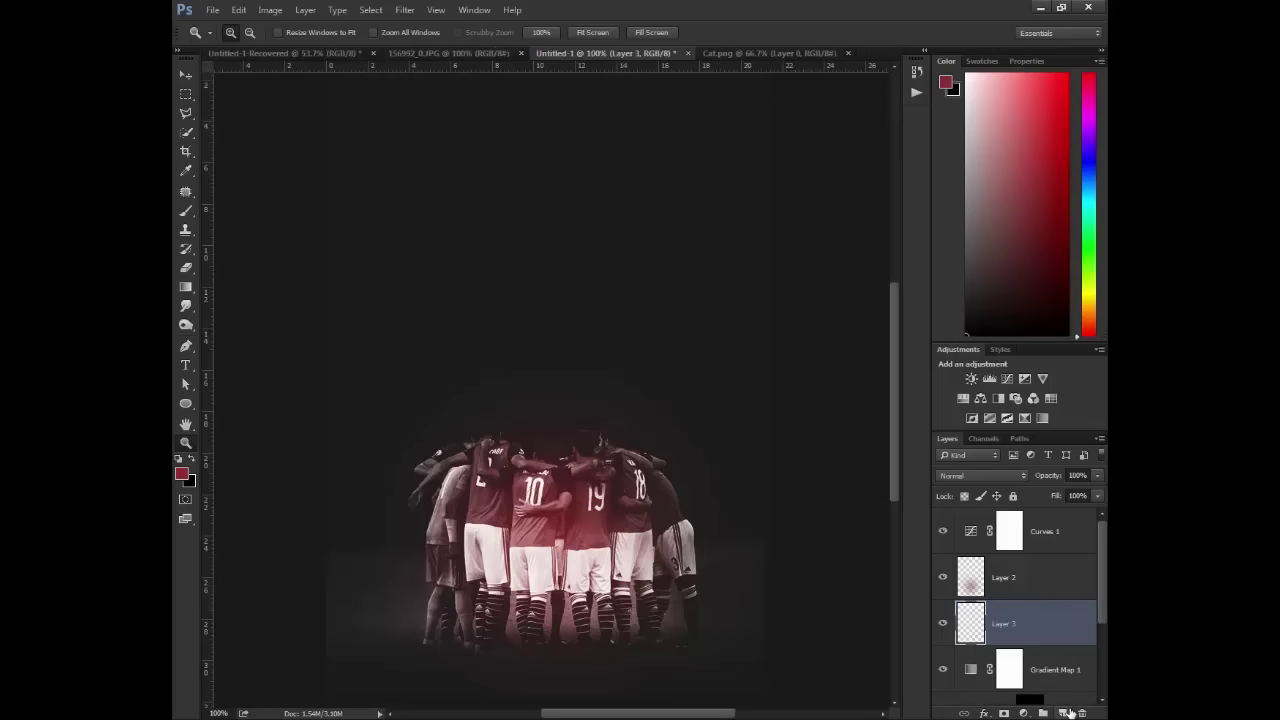
pyautogui.keyDown('alt'); pyautogui.click(602, 445); pyautogui.keyUp('alt')
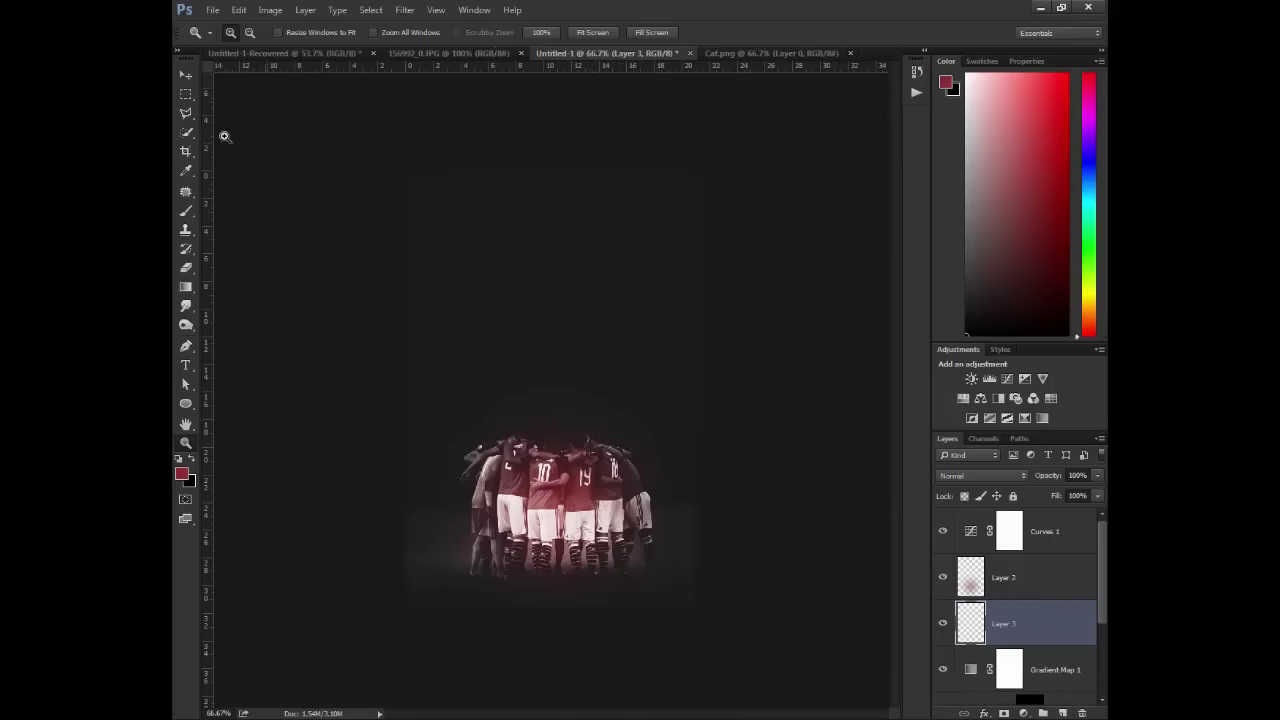
# - Outline a tapering beam with the Polygonal Lasso, wide near the poster's upper edge and narrowing down into the huddle
pyautogui.click(195, 117)
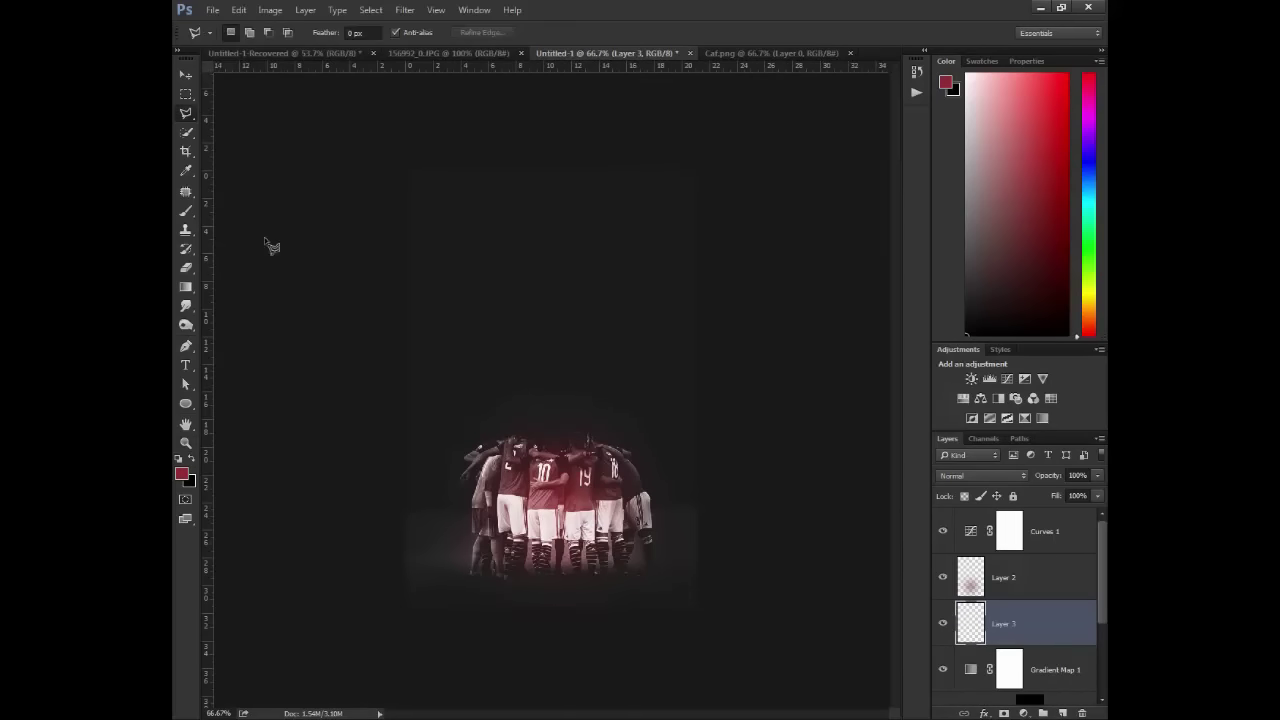
pyautogui.click(184, 117)
pyautogui.click(254, 126)
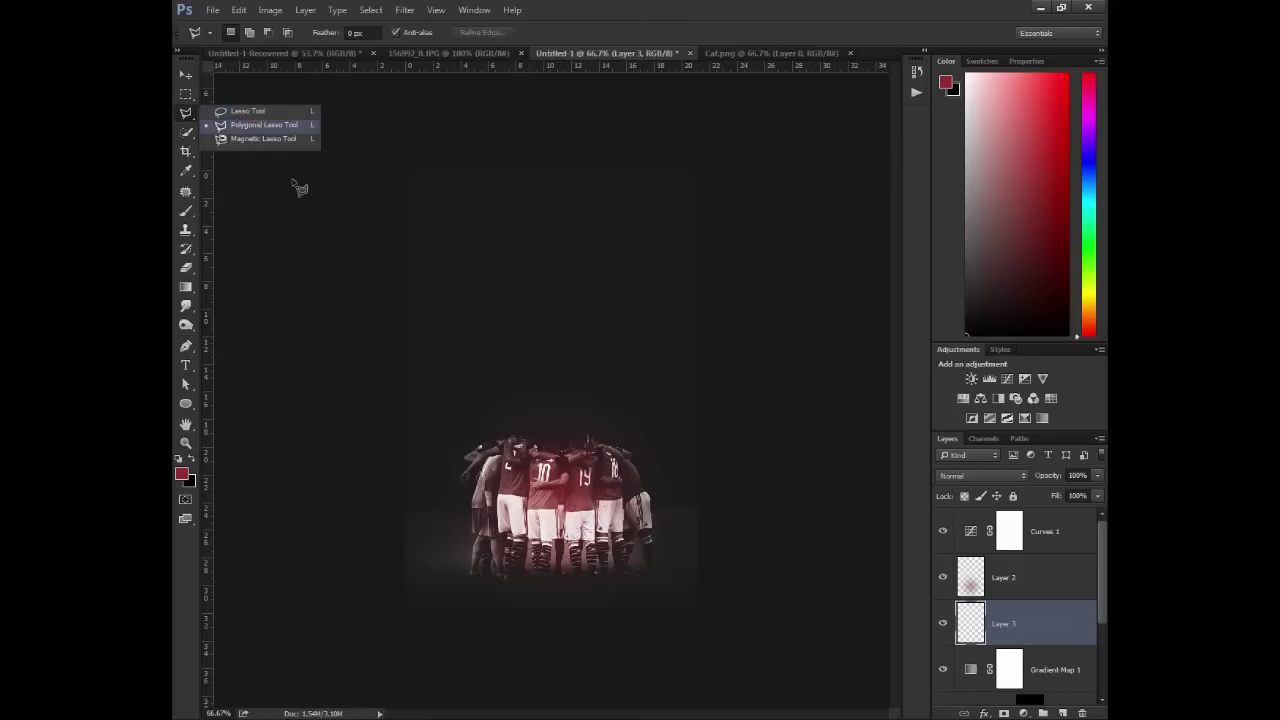
pyautogui.click(553, 538)
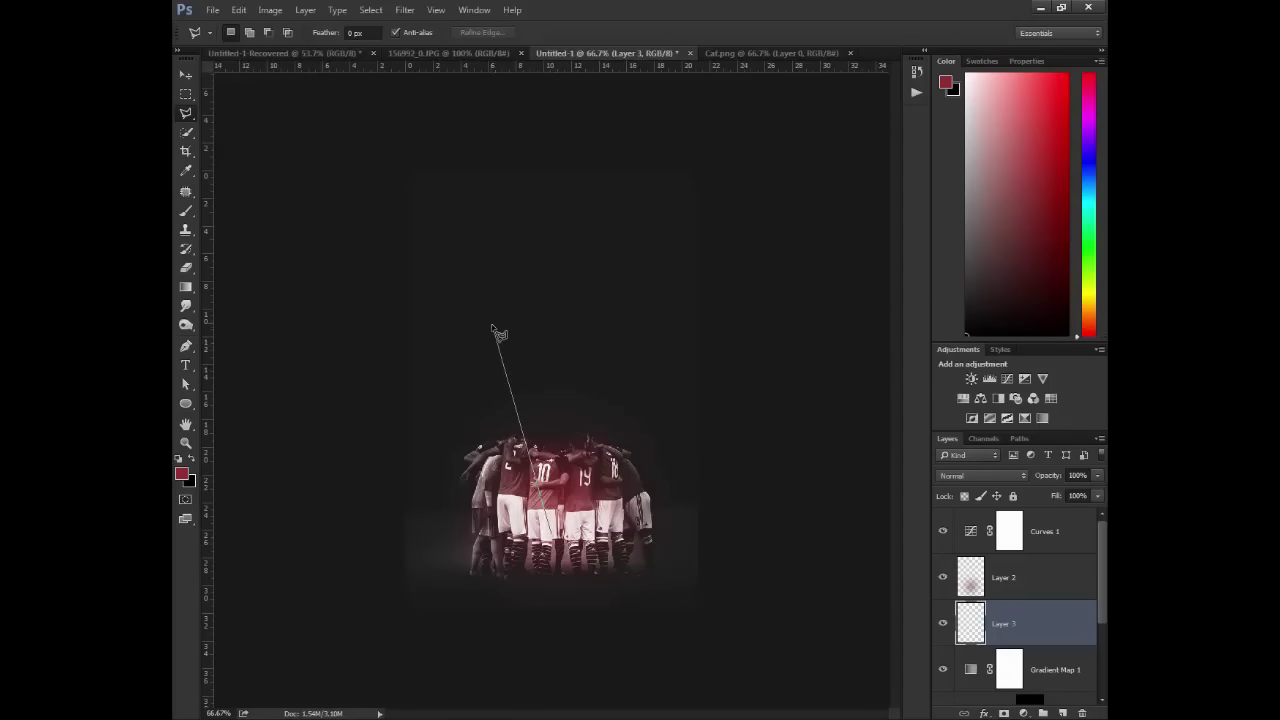
pyautogui.press('Escape')
pyautogui.click(469, 204)
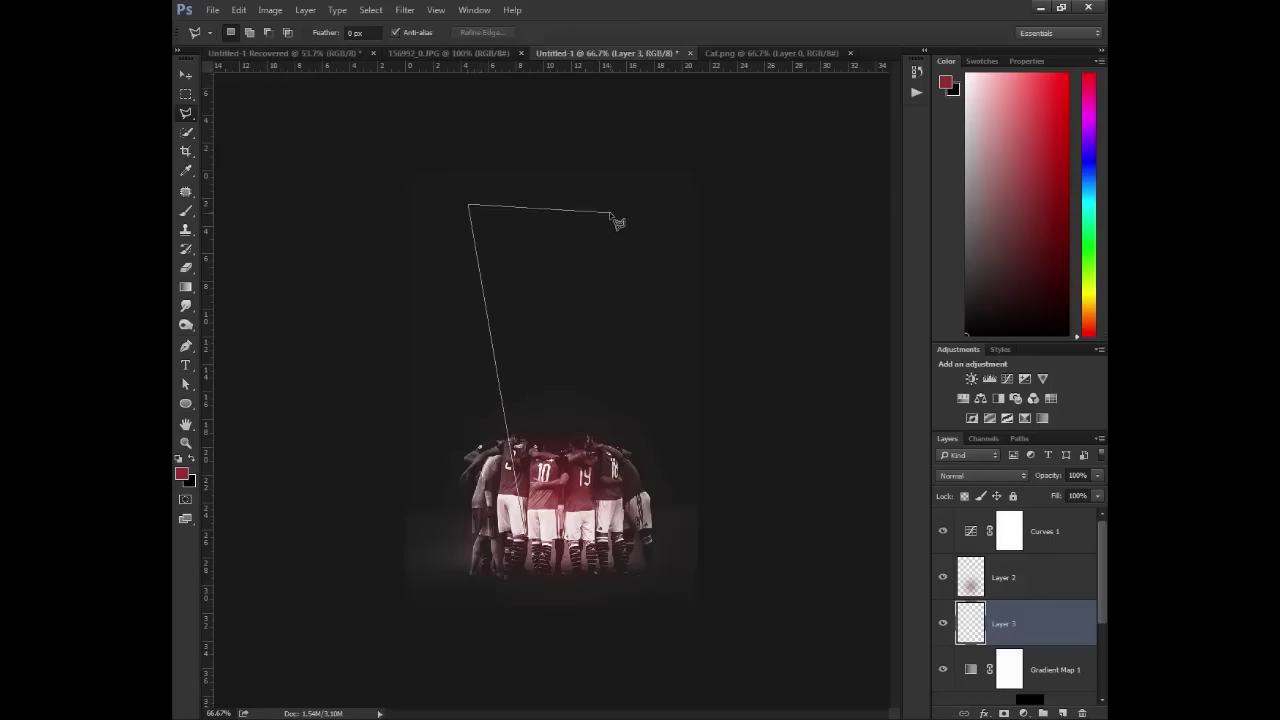
pyautogui.press('shift')
pyautogui.keyDown('shift'); pyautogui.click(637, 218); pyautogui.keyUp('shift')
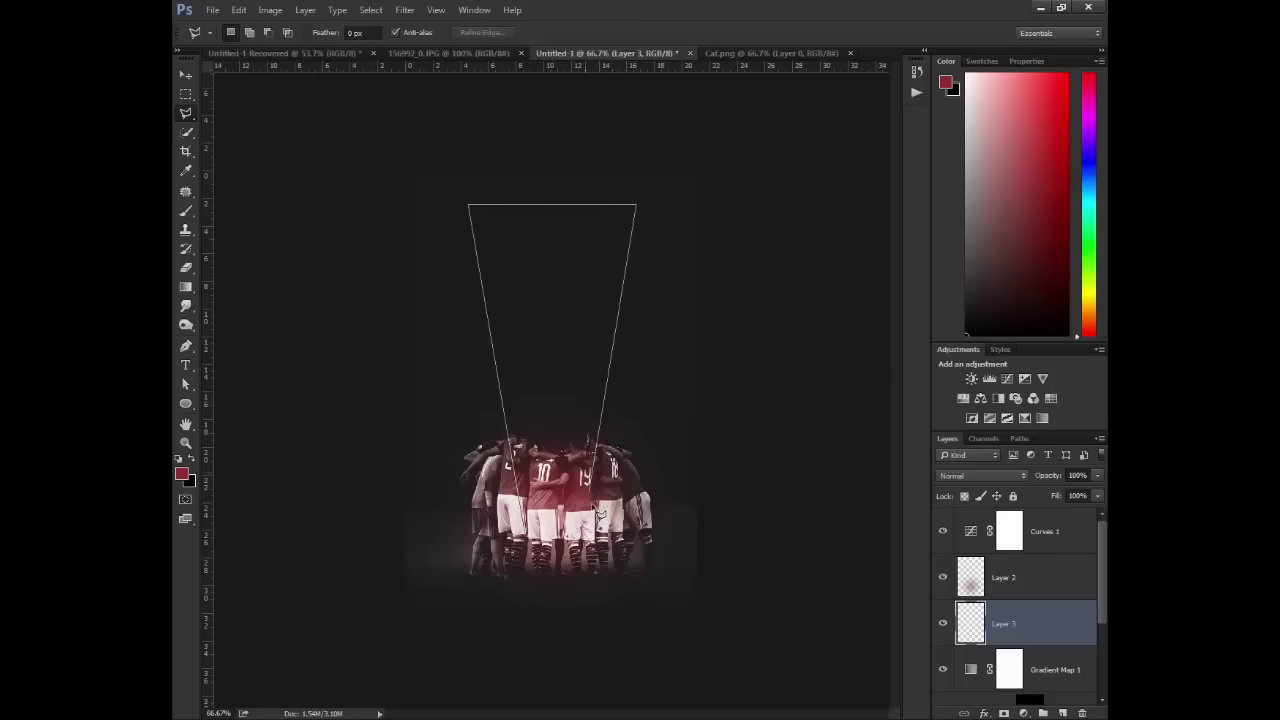
pyautogui.doubleClick(570, 528)
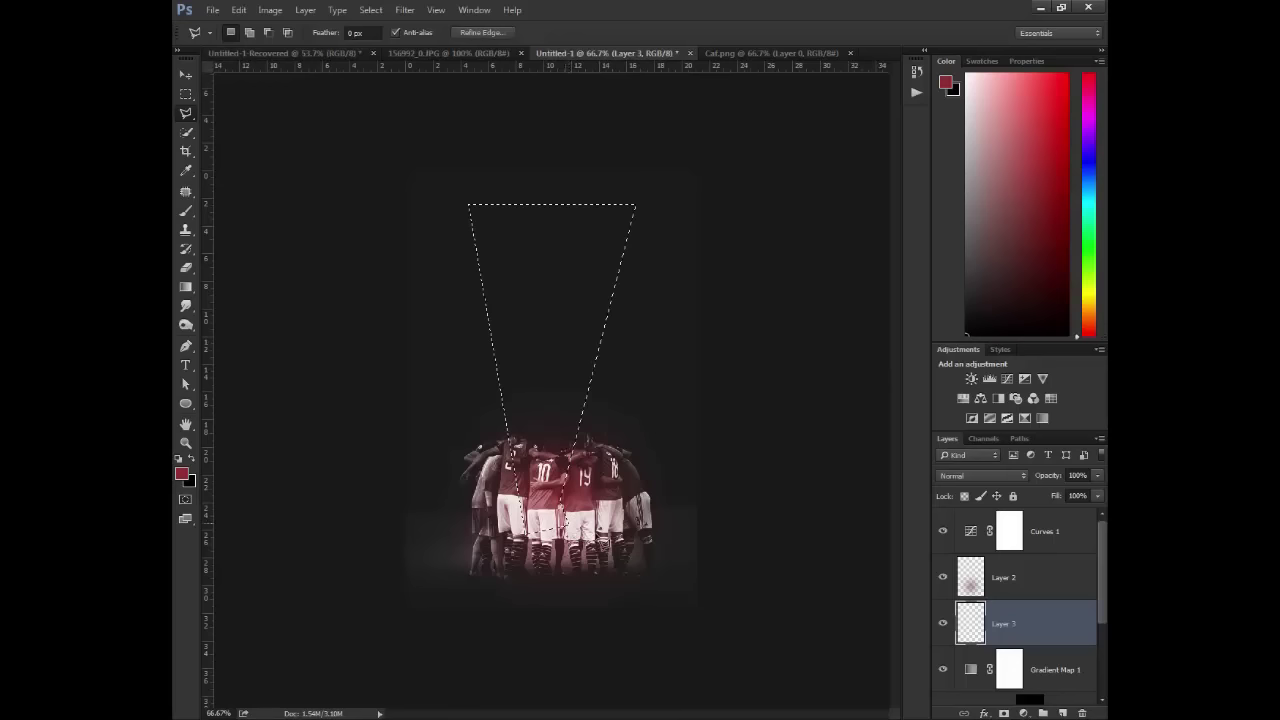
# - Shift the beam selection slightly to the right, fill it with the dark red on Layer 3 and deselect
pyautogui.moveTo(563, 380); pyautogui.dragTo(562, 367)
pyautogui.hotkey('alt', 'BackSpace')
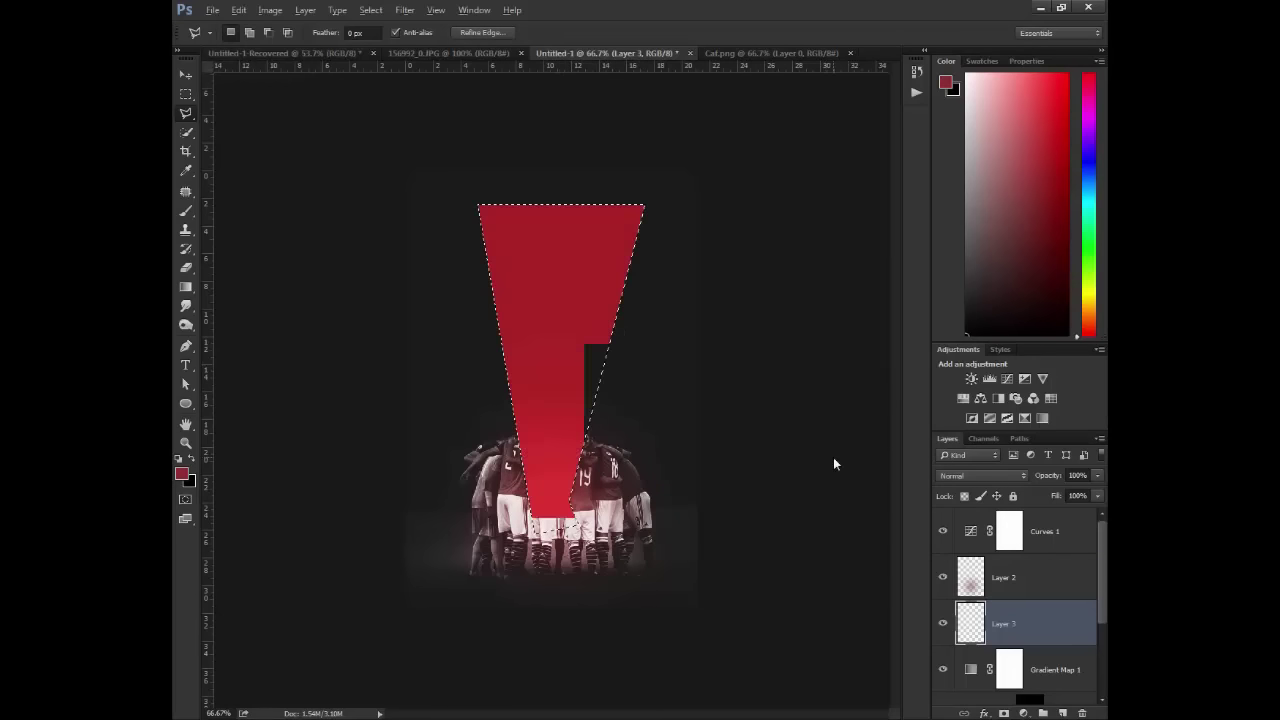
pyautogui.hotkey('ctrl', 'd')
# - Mask the red beam on Layer 3 with the inverse of Layer 1's mask shape so the beam sits behind the huddled players
pyautogui.press('z')
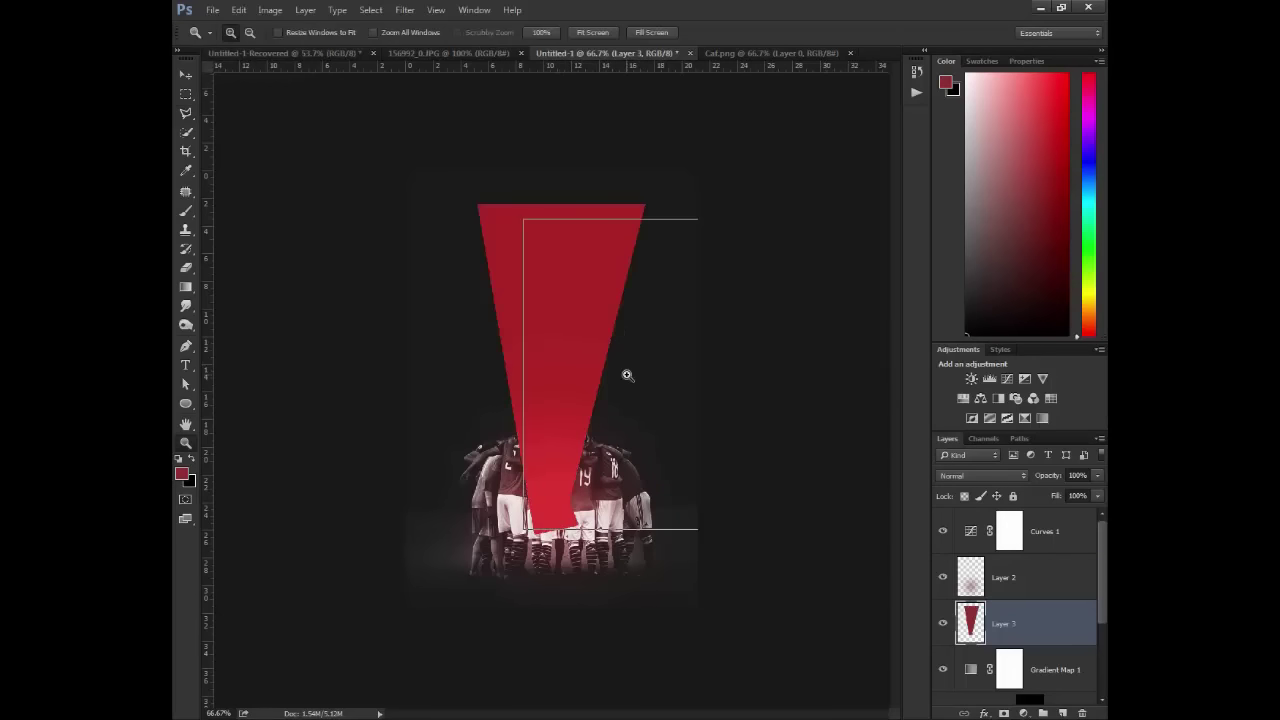
pyautogui.click(626, 374)
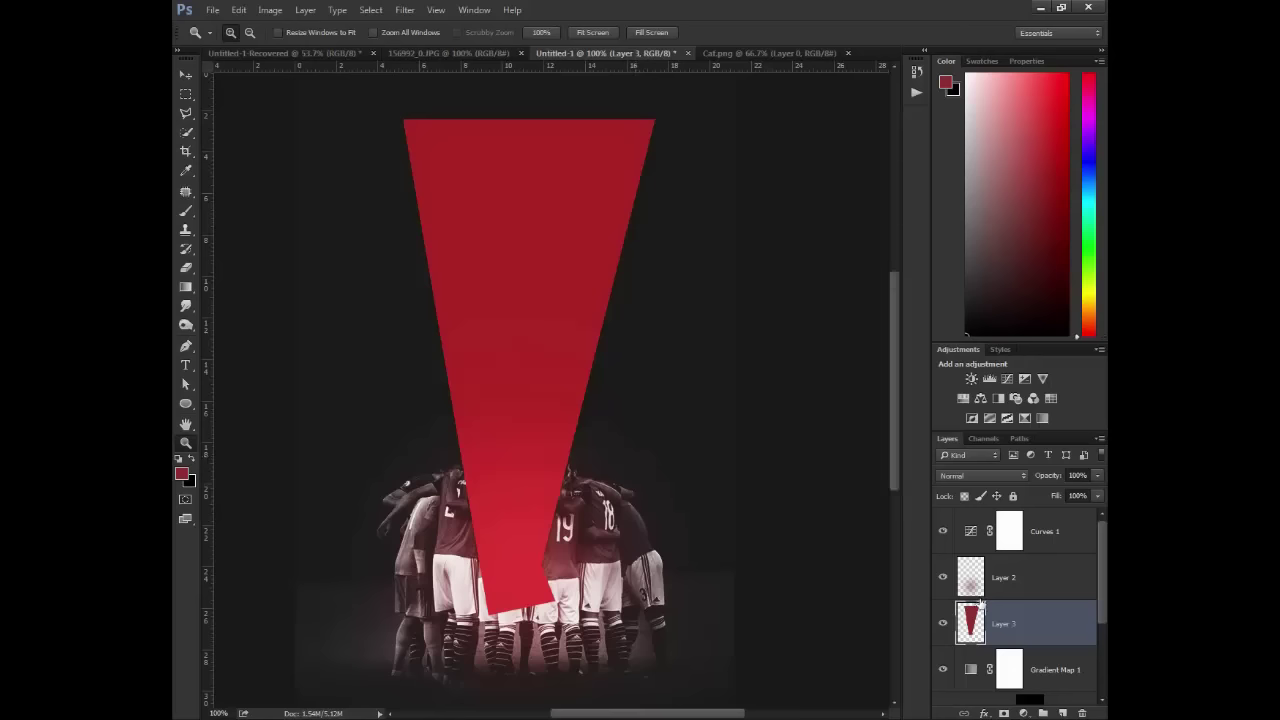
pyautogui.click(943, 622)
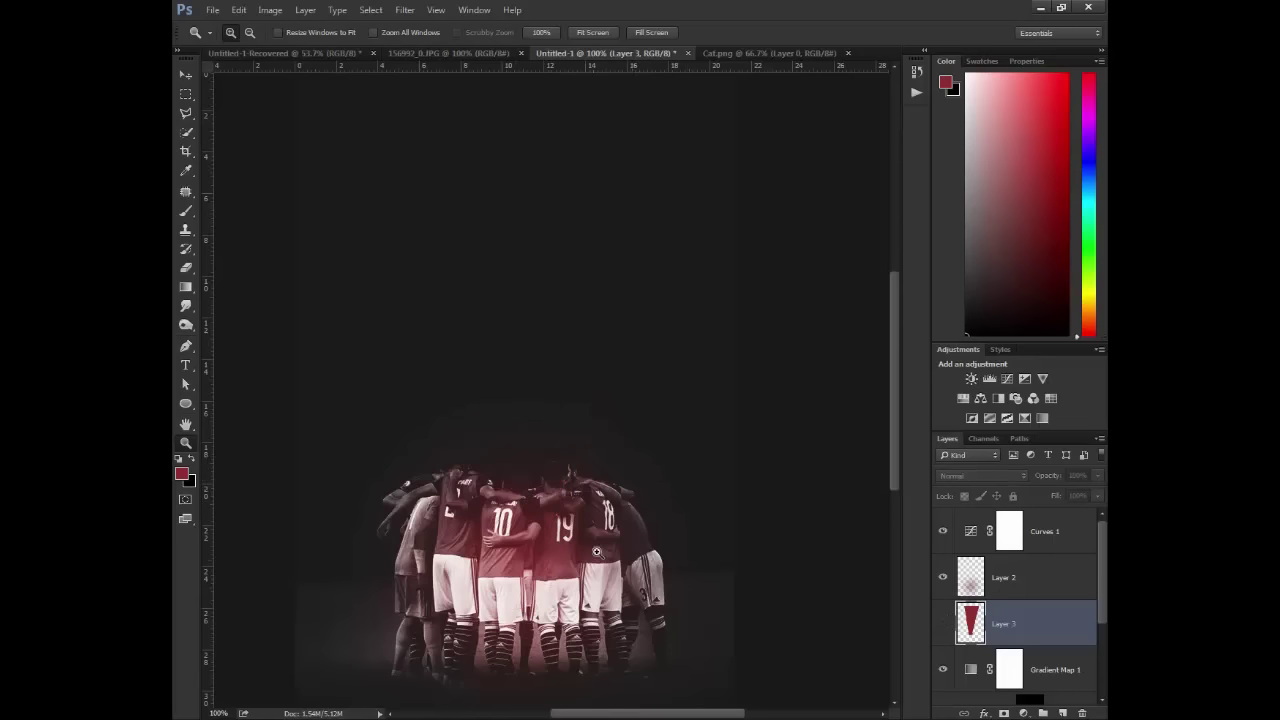
pyautogui.click(491, 515)
pyautogui.click(533, 489)
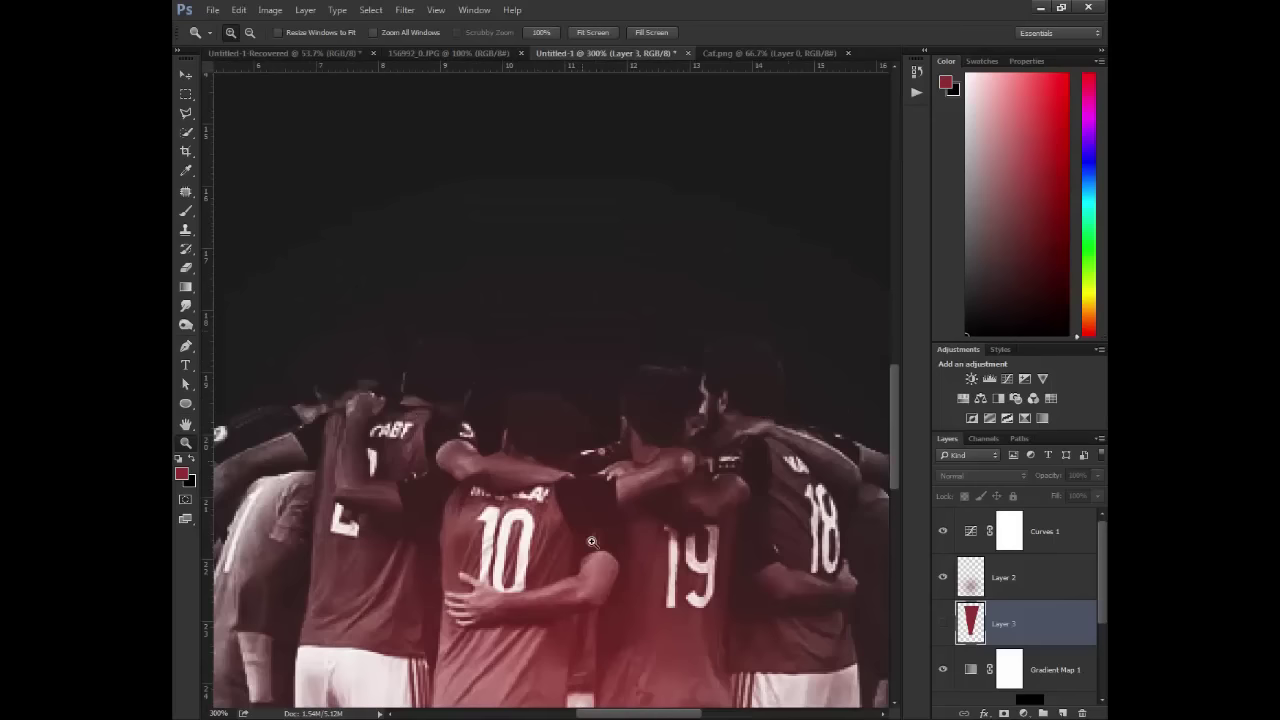
pyautogui.click(946, 622)
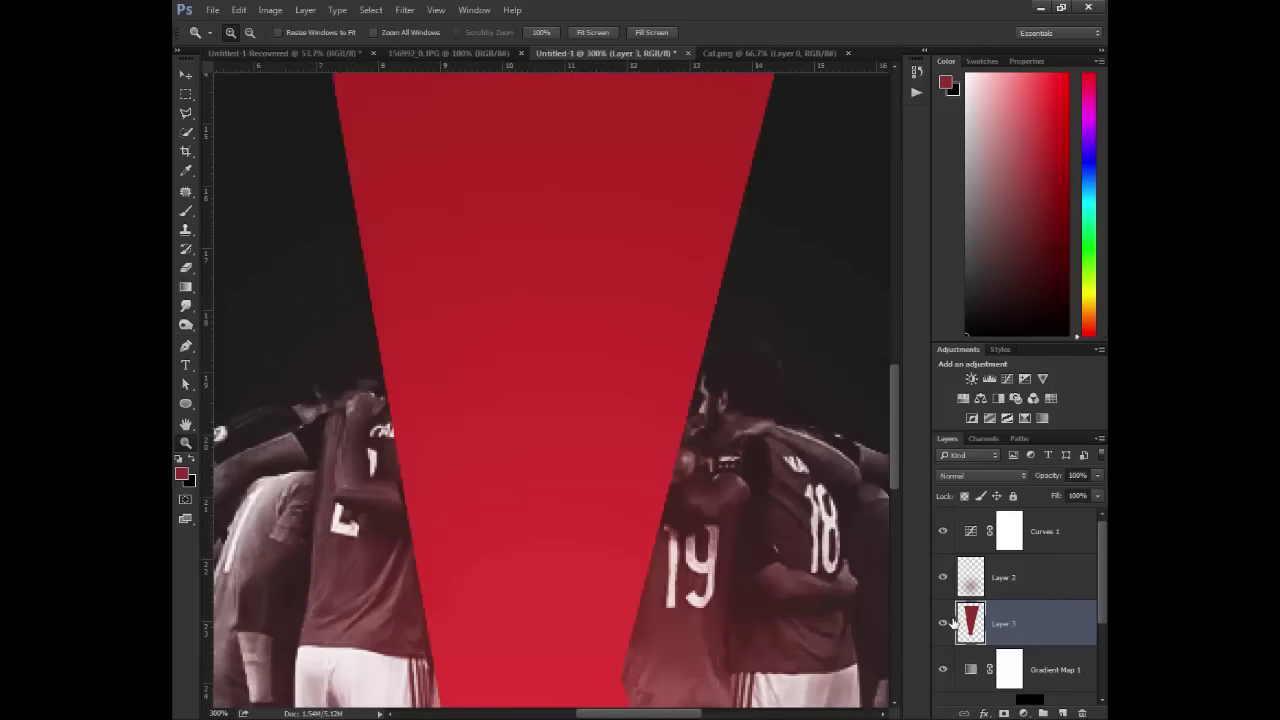
pyautogui.scroll(-3, 960, 621)
pyautogui.keyDown('ctrl'); pyautogui.click(970, 632); pyautogui.keyUp('ctrl')
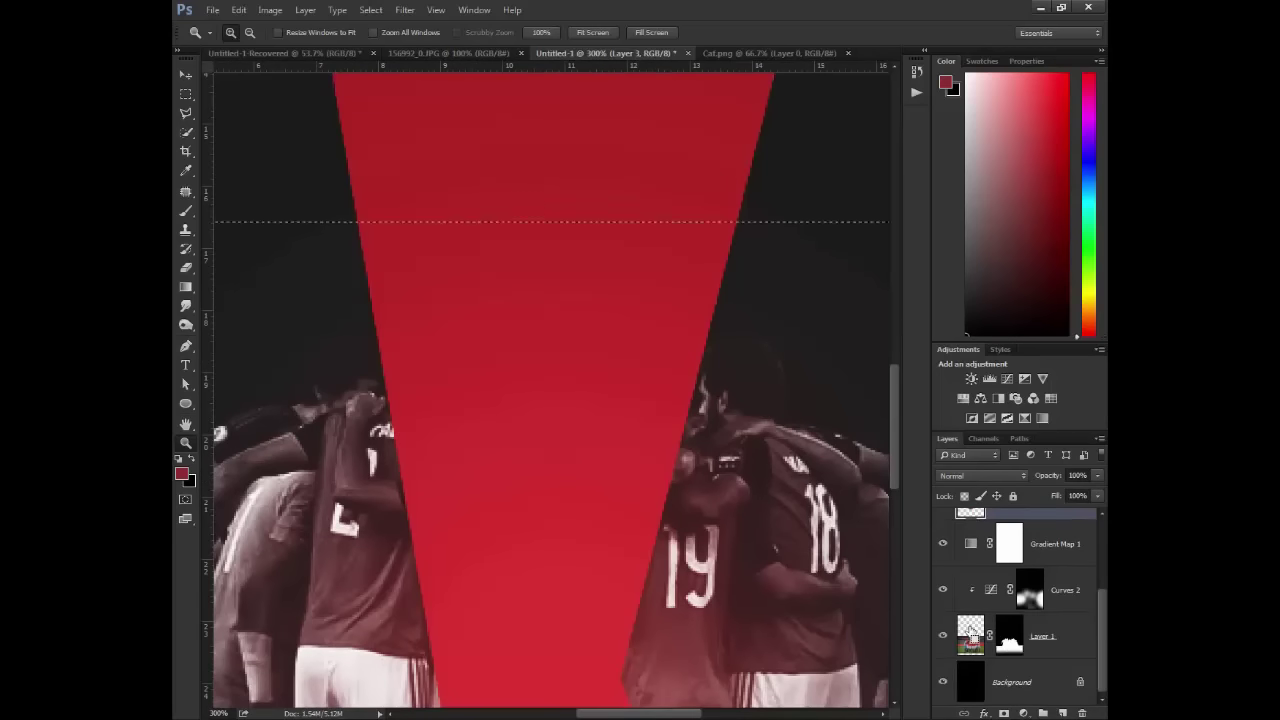
pyautogui.keyDown('ctrl'); pyautogui.click(1010, 645); pyautogui.keyUp('ctrl')
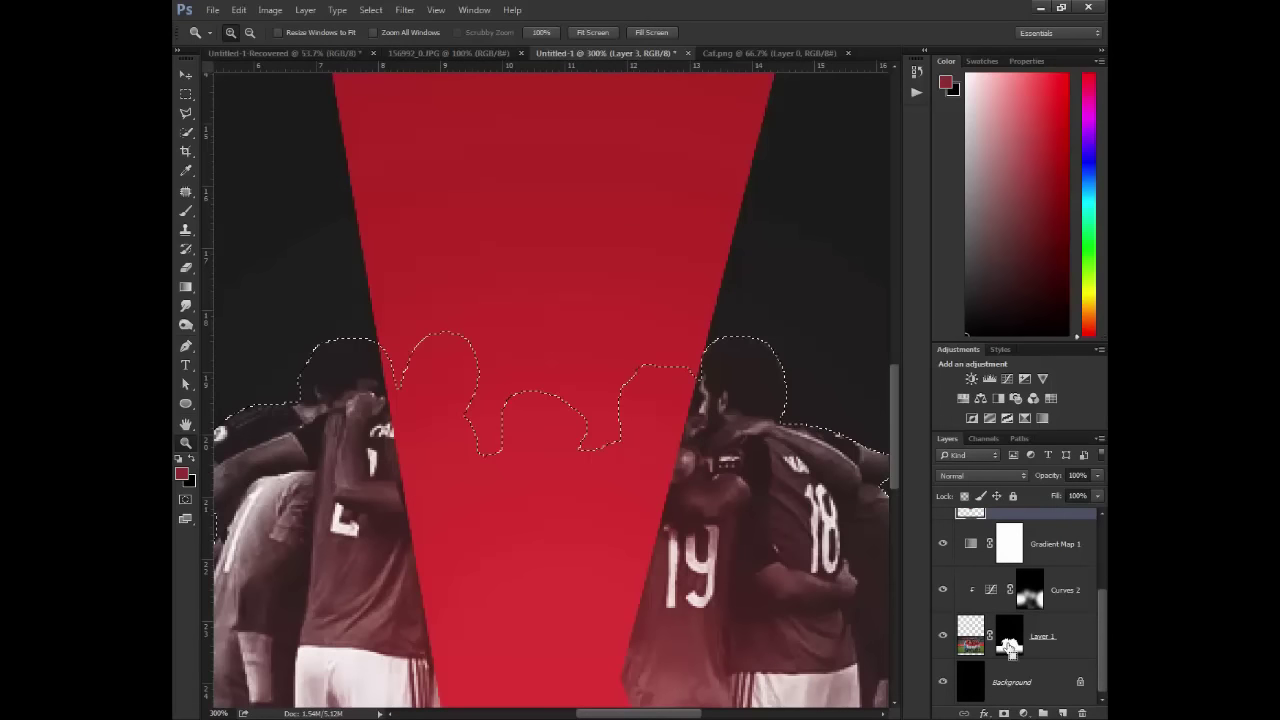
pyautogui.scroll(3, 1000, 555)
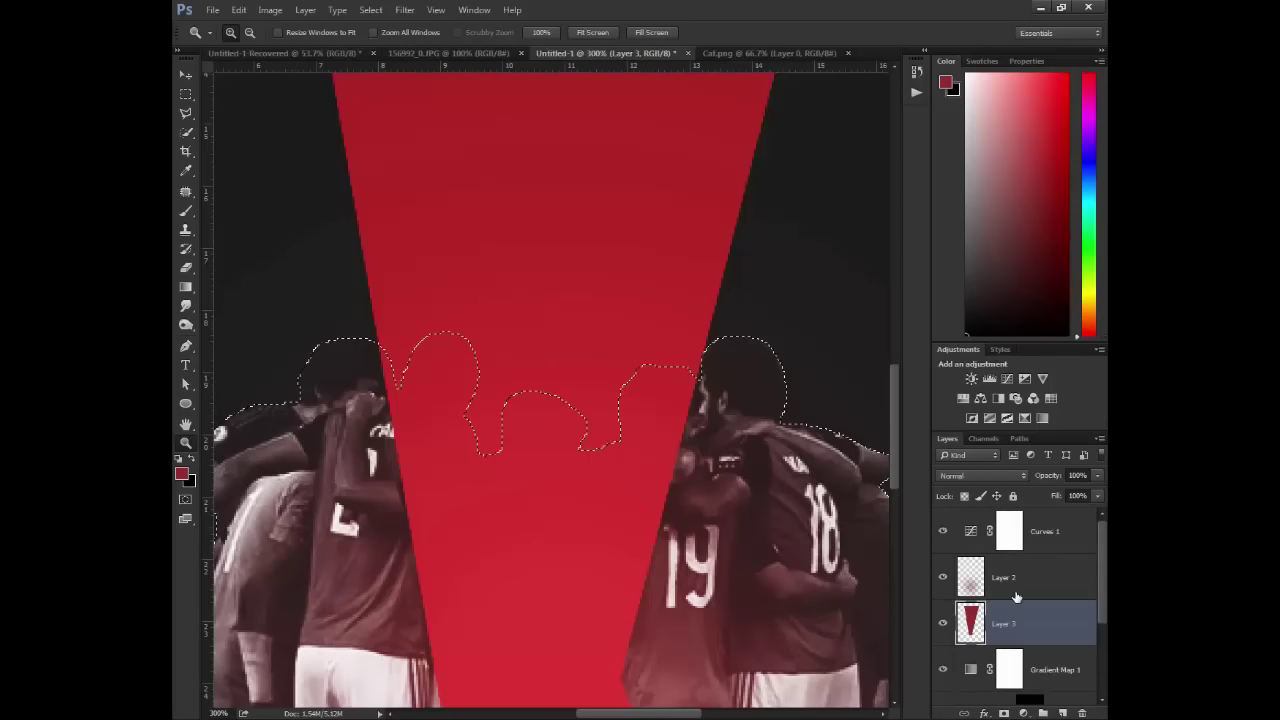
pyautogui.click(1003, 713)
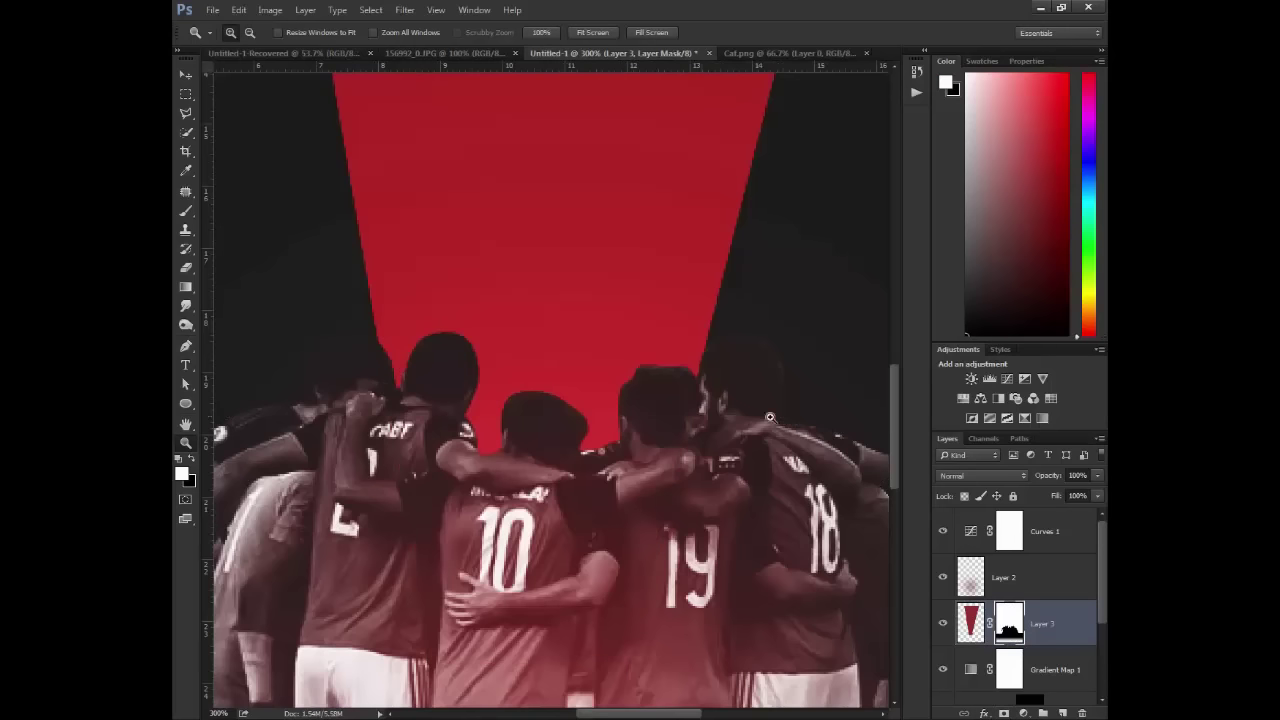
# - Try converting the beam layer to a smart object and previewing a 25-pixel Gaussian Blur on it
pyautogui.hotkey('ctrl', '1')
pyautogui.moveTo(534, 328); pyautogui.dragTo(578, 428)
pyautogui.click(576, 444)
pyautogui.moveTo(510, 376); pyautogui.dragTo(560, 494)
pyautogui.keyDown('alt'); pyautogui.click(693, 502); pyautogui.keyUp('alt')
pyautogui.click(968, 620)
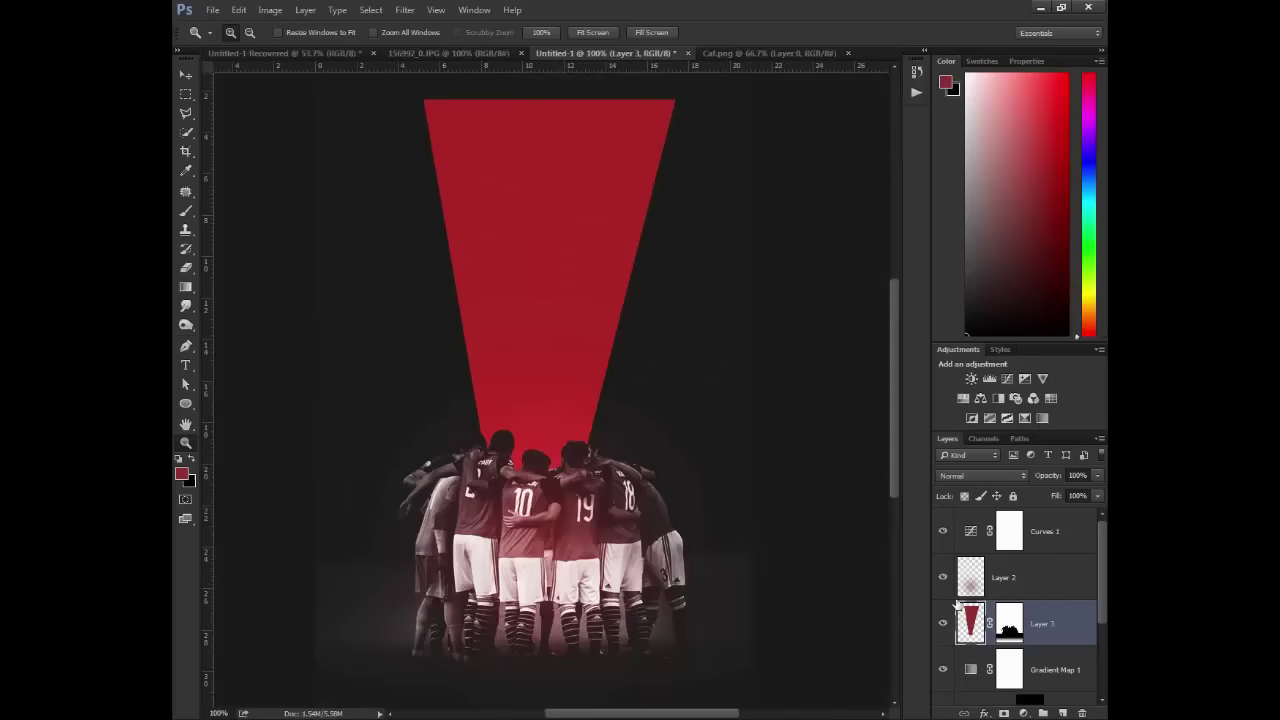
pyautogui.click(405, 11)
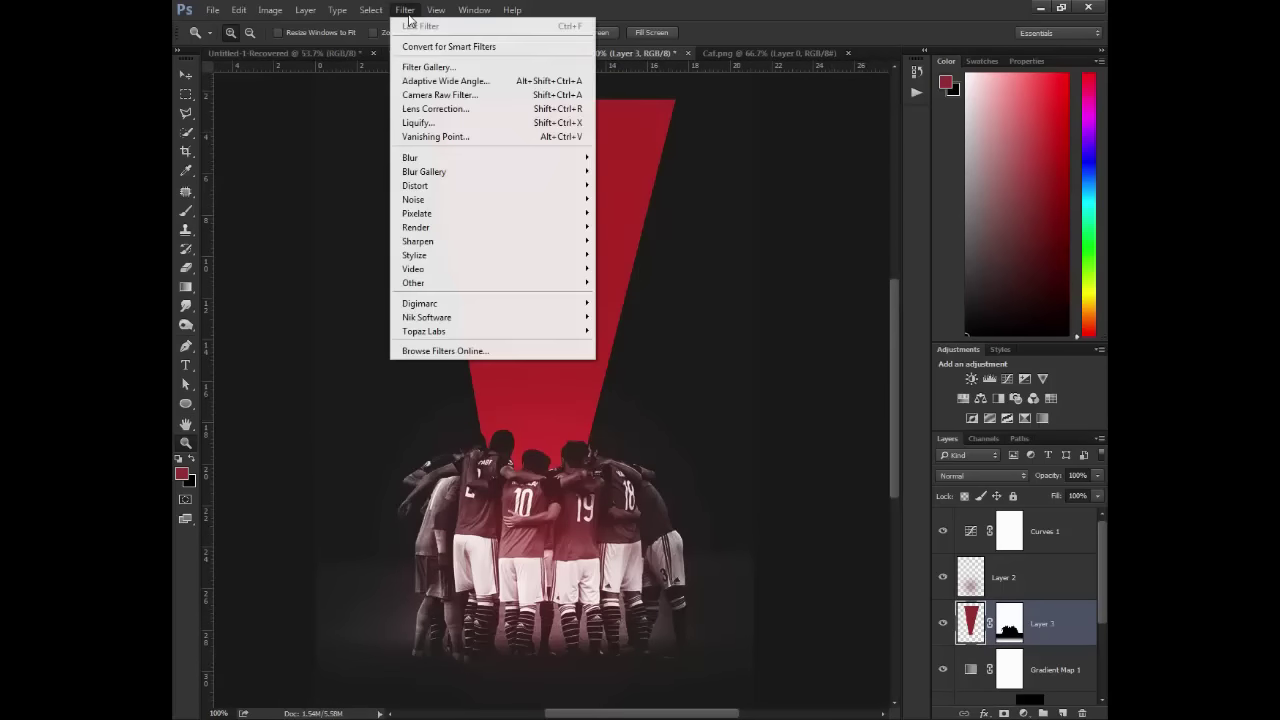
pyautogui.click(462, 57)
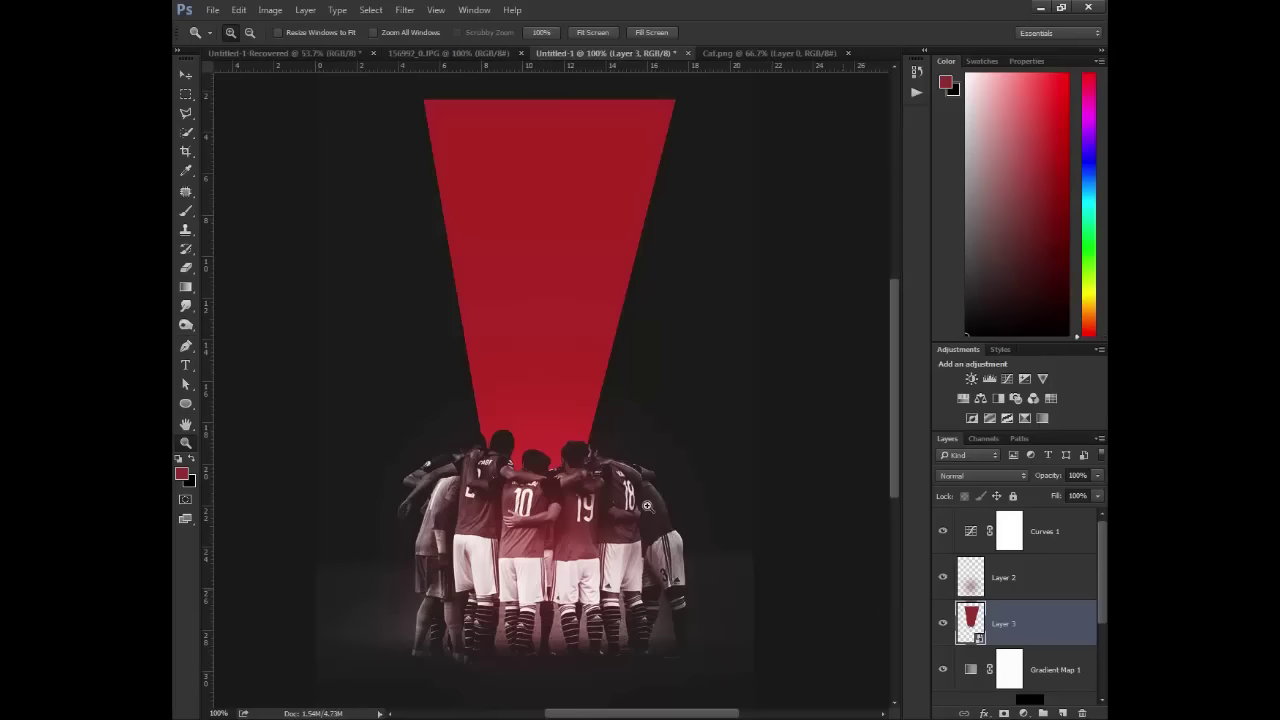
pyautogui.click(409, 10)
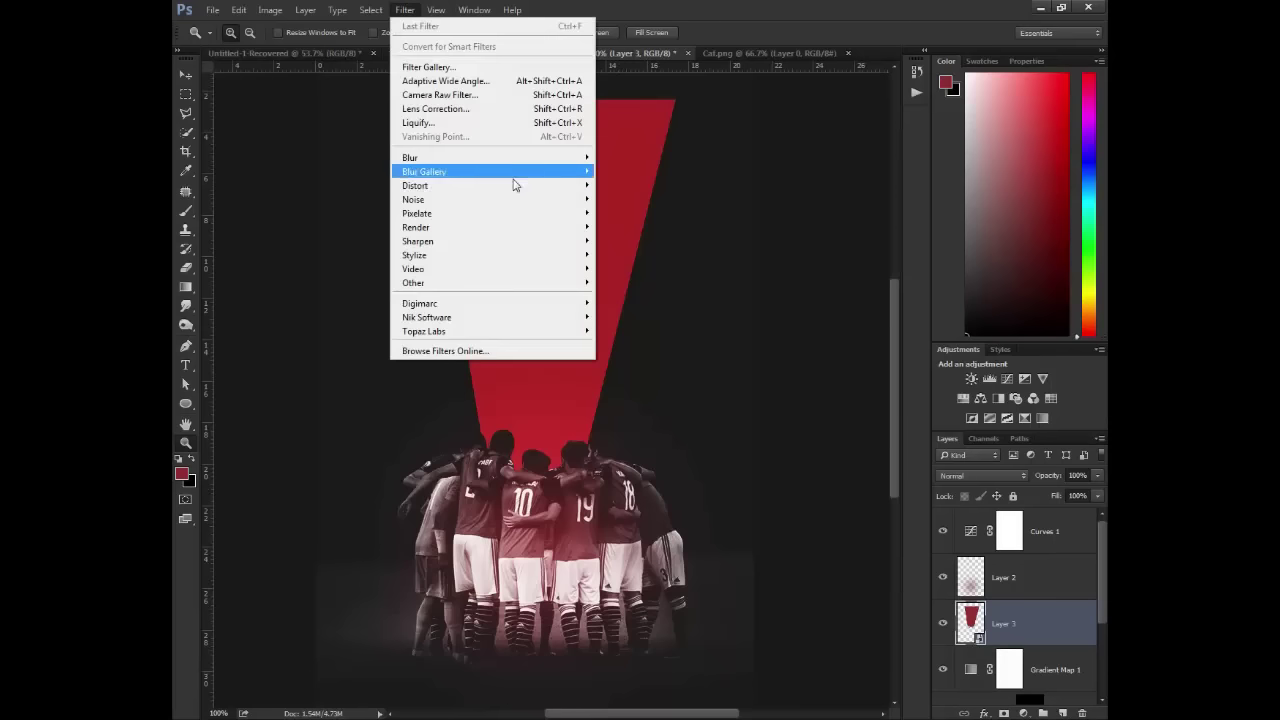
pyautogui.moveTo(585, 180)
pyautogui.click(658, 213)
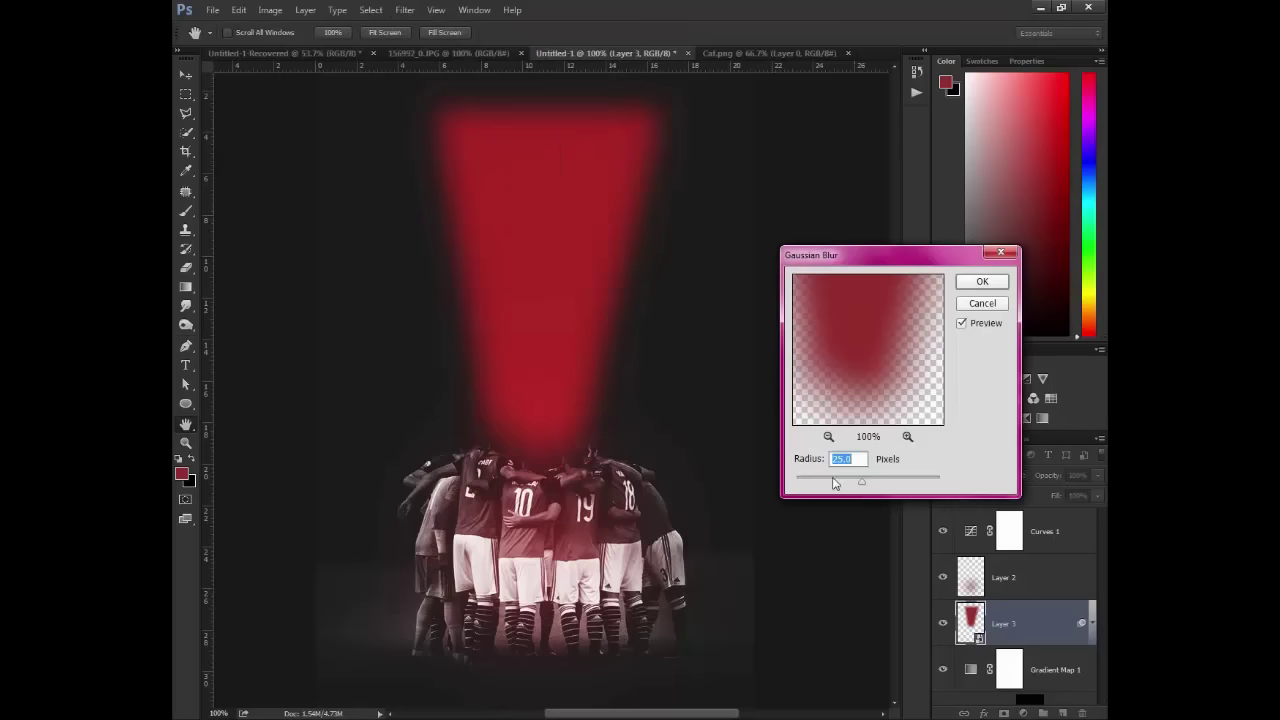
pyautogui.click(1000, 307)
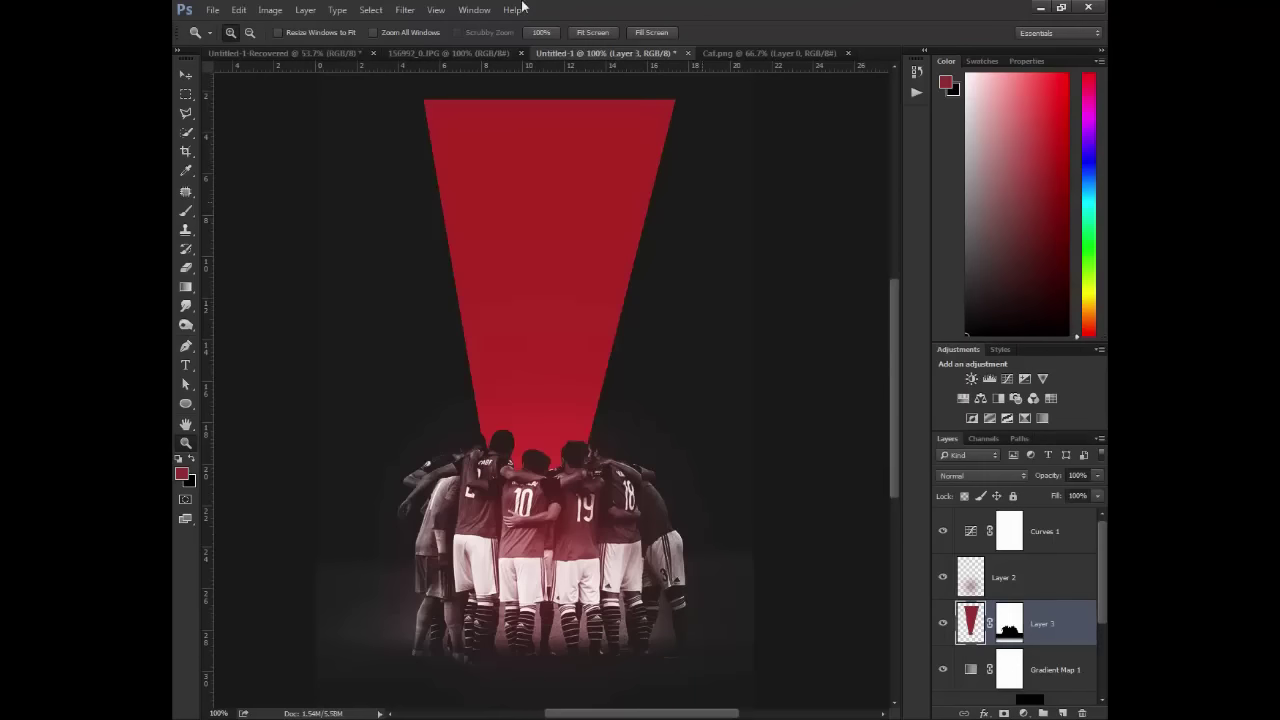
# - Try a Gaussian Blur on the beam while its mask is still linked, reducing the radius to 9 pixels
pyautogui.click(405, 10)
pyautogui.moveTo(540, 157)
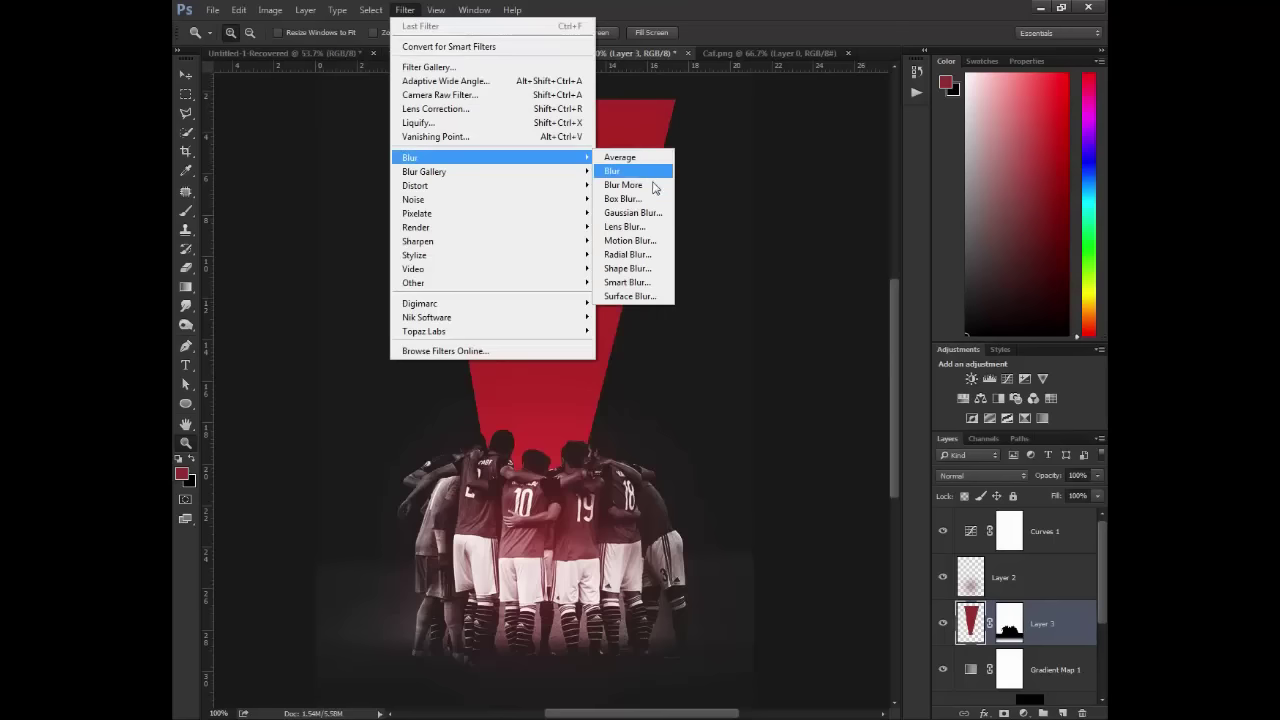
pyautogui.click(632, 212)
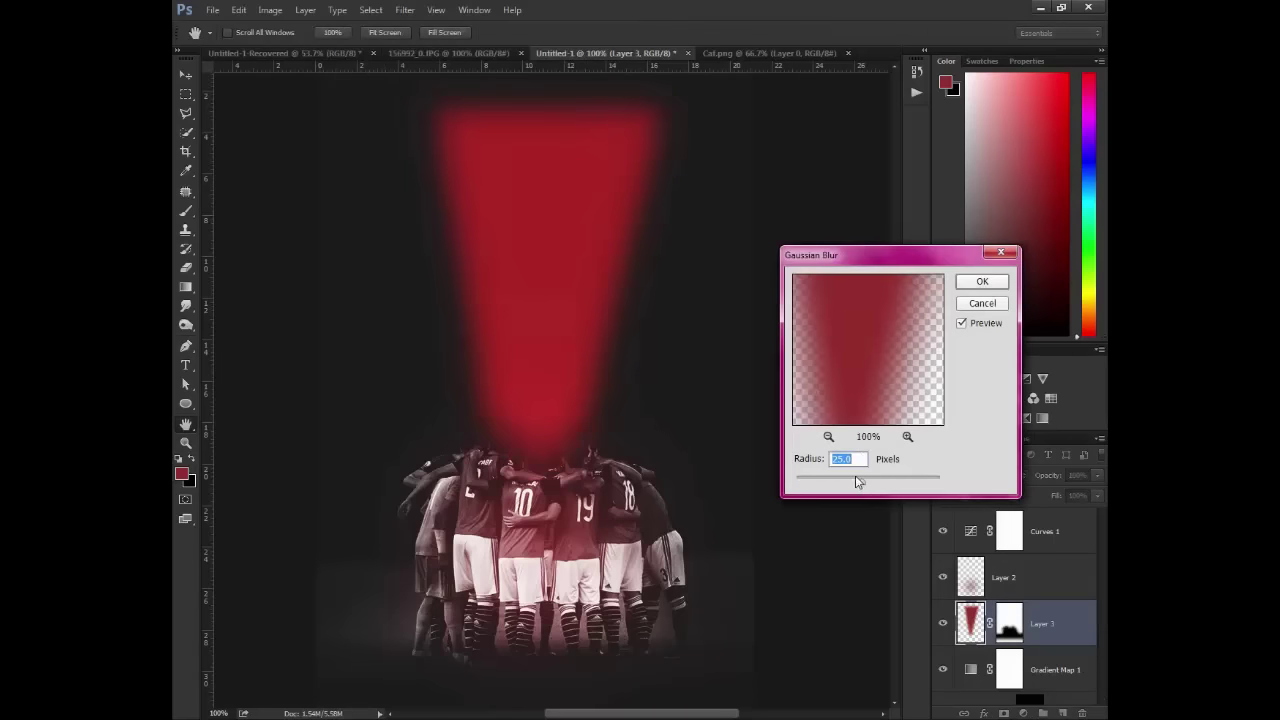
pyautogui.moveTo(832, 487)
pyautogui.mouseDown()
pyautogui.moveTo(878, 486)
pyautogui.moveTo(850, 484)
pyautogui.mouseUp()
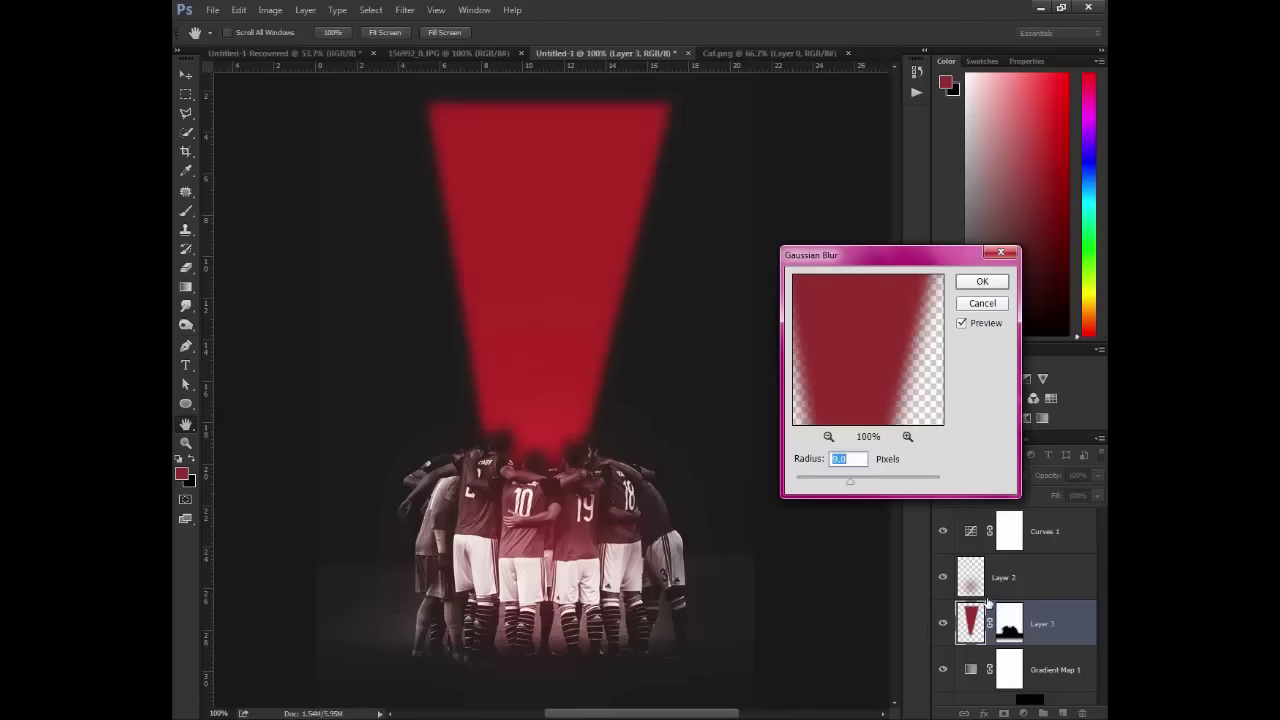
pyautogui.press('Return')
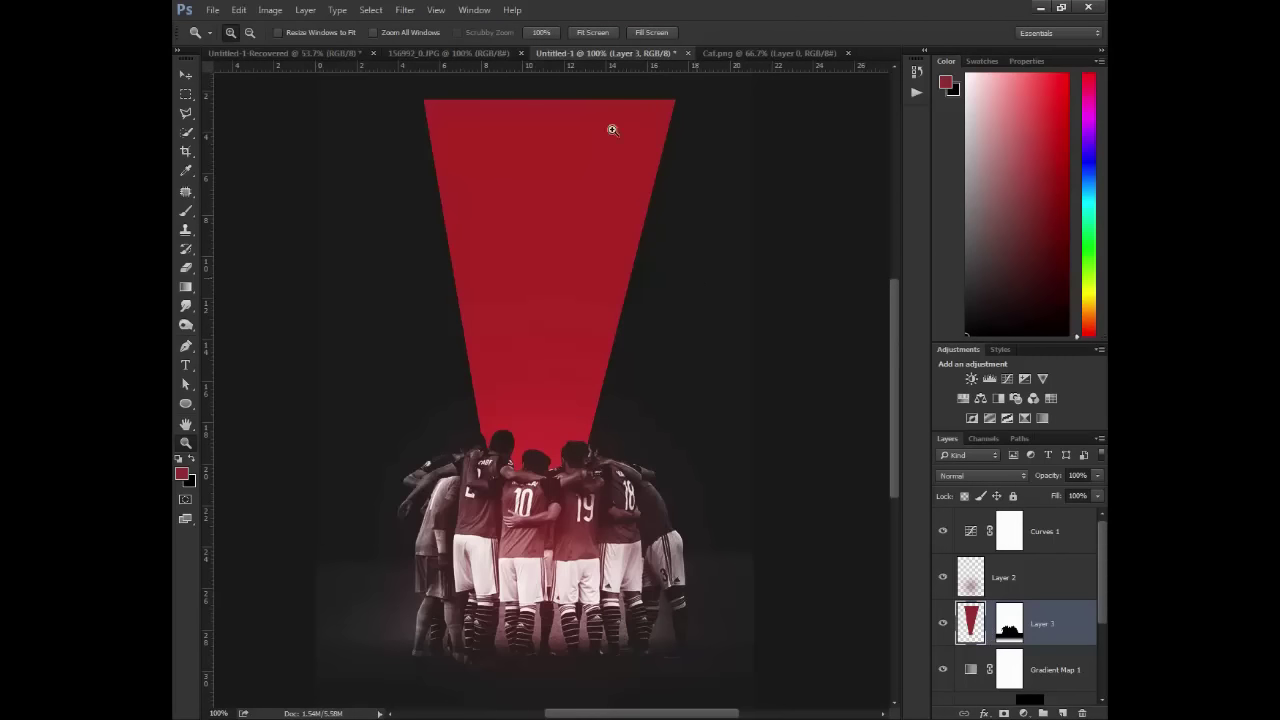
# - Blur only the beam artwork on Layer 3, with its mask unlinked, using a 25-pixel Gaussian Blur
pyautogui.click(404, 10)
pyautogui.moveTo(567, 160)
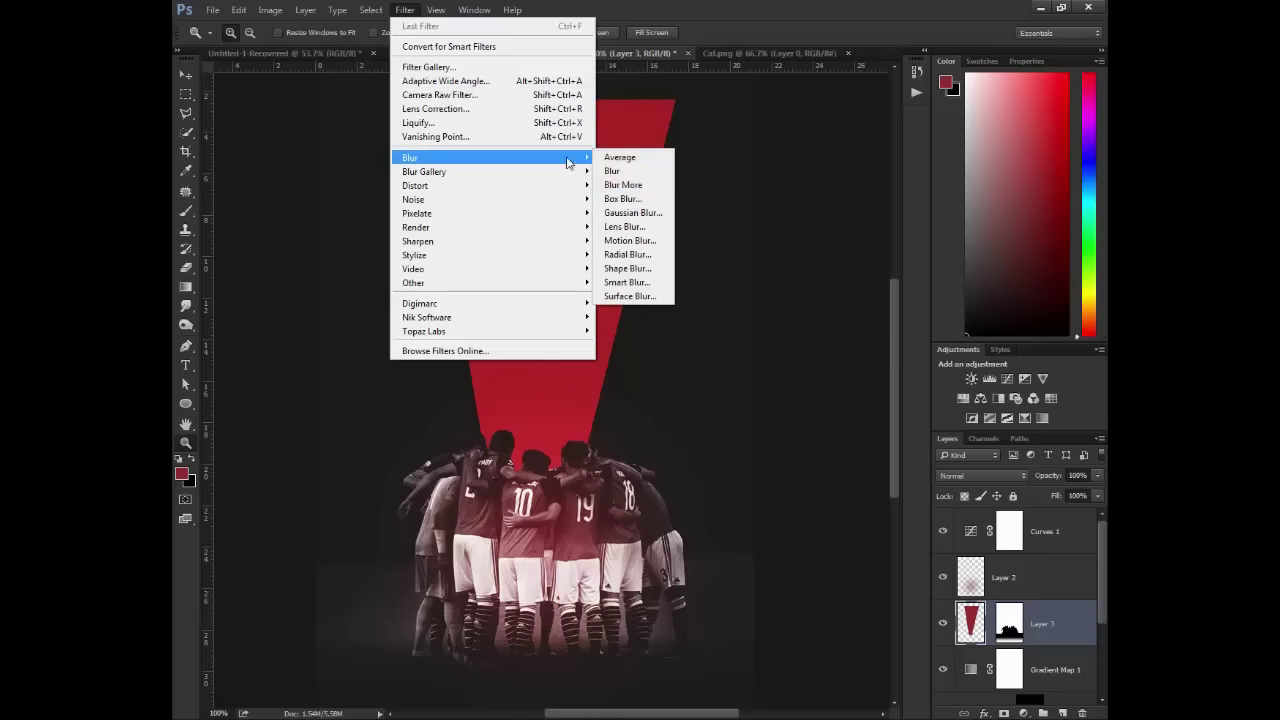
pyautogui.click(633, 212)
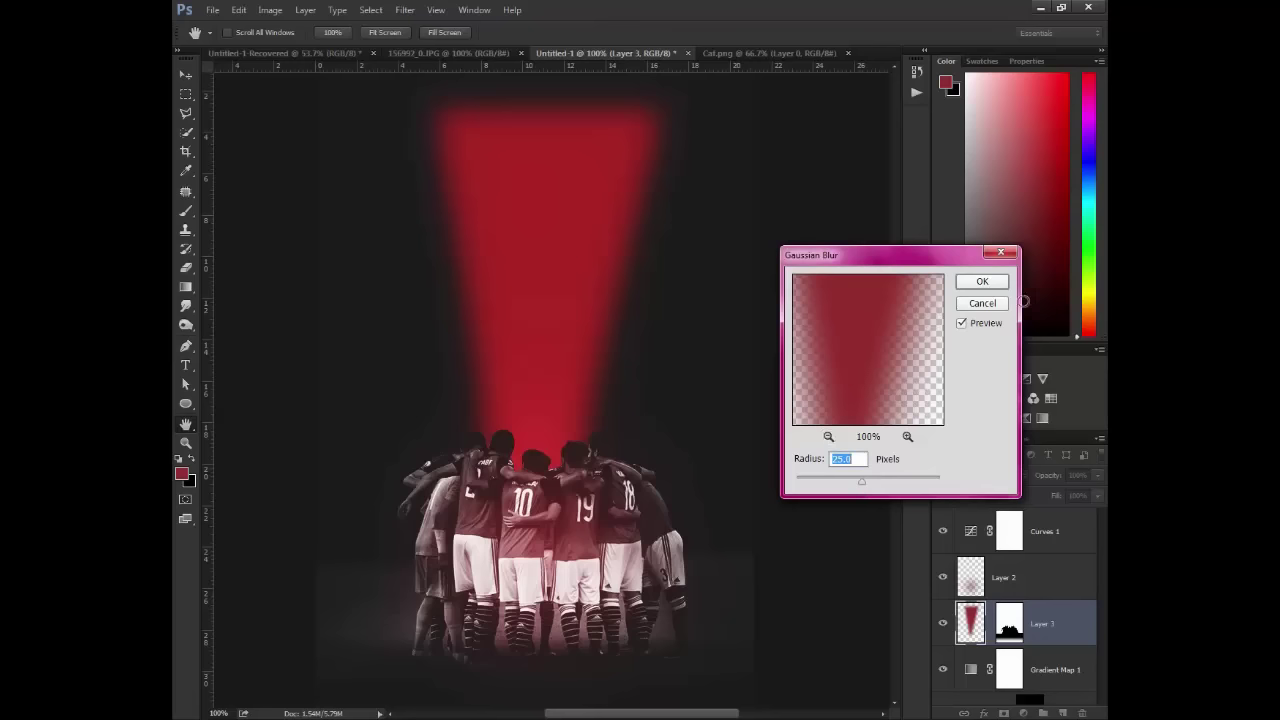
pyautogui.click(982, 281)
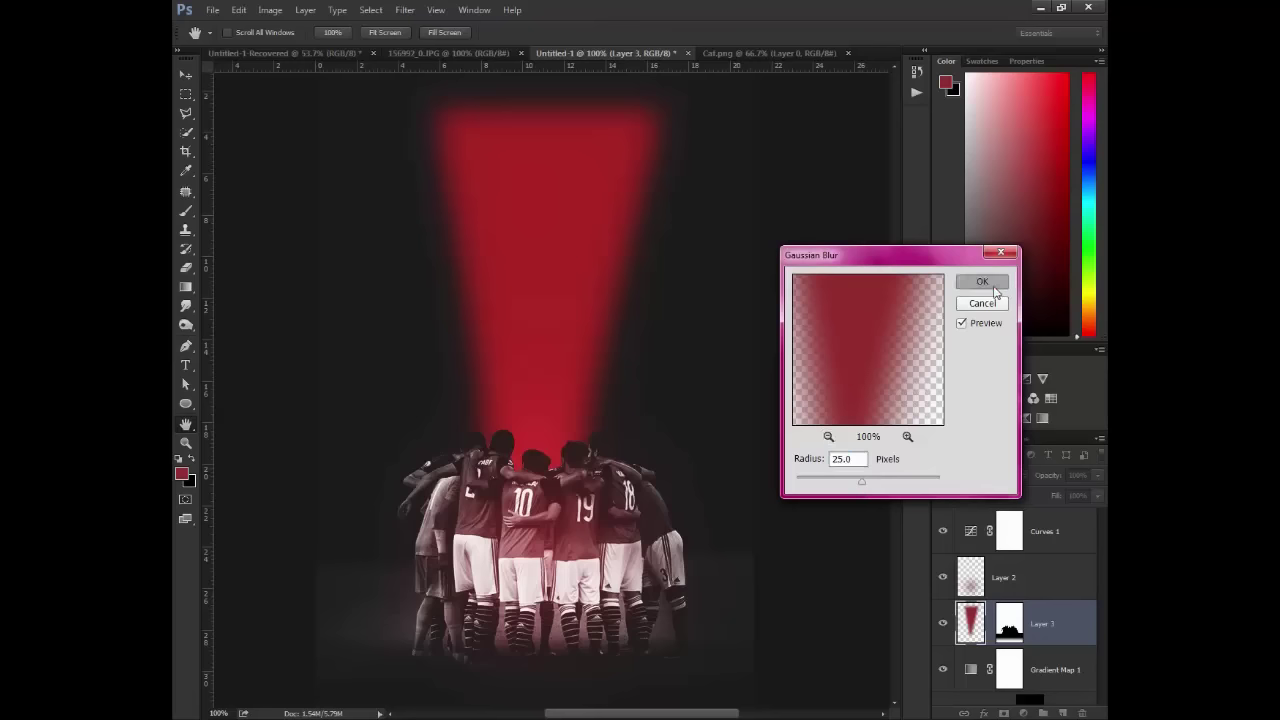
# - Try fading the beam's upper edge with white and black foreground-to-transparent gradients on the Layer 3 mask
pyautogui.click(1008, 622)
pyautogui.press('d')
pyautogui.press('g')
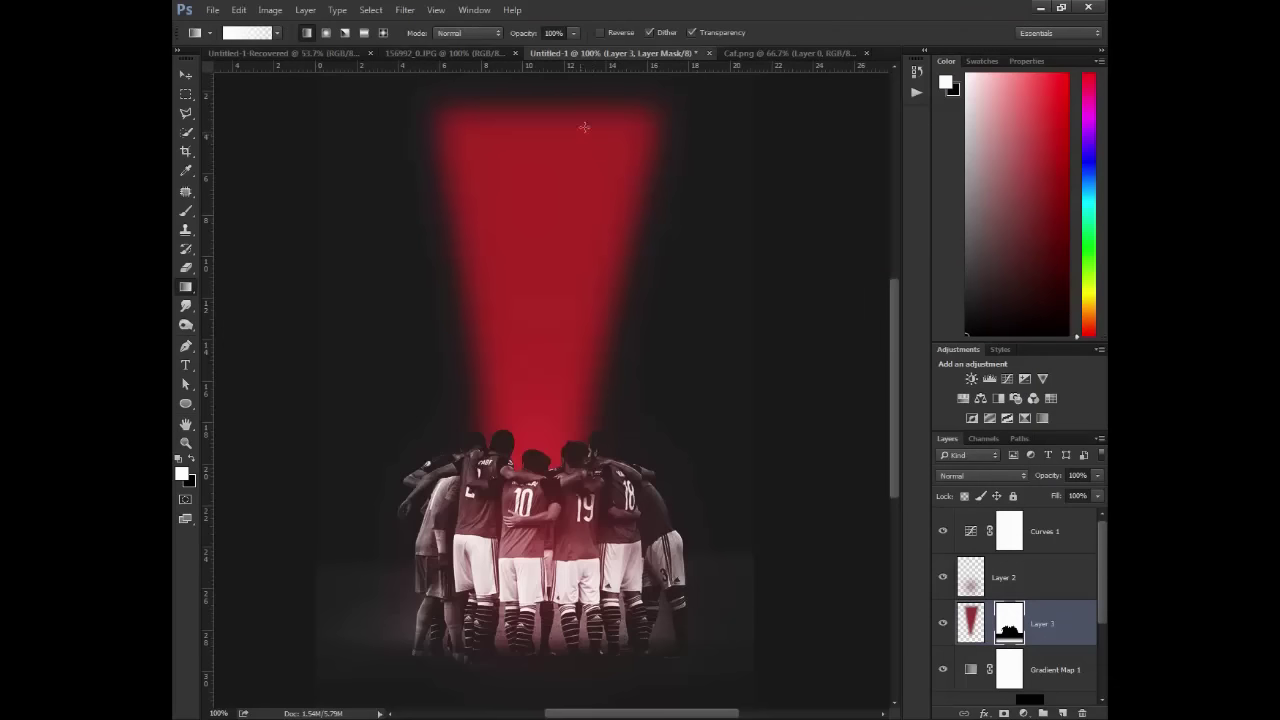
pyautogui.moveTo(608, 217); pyautogui.dragTo(614, 270)
pyautogui.press('x')
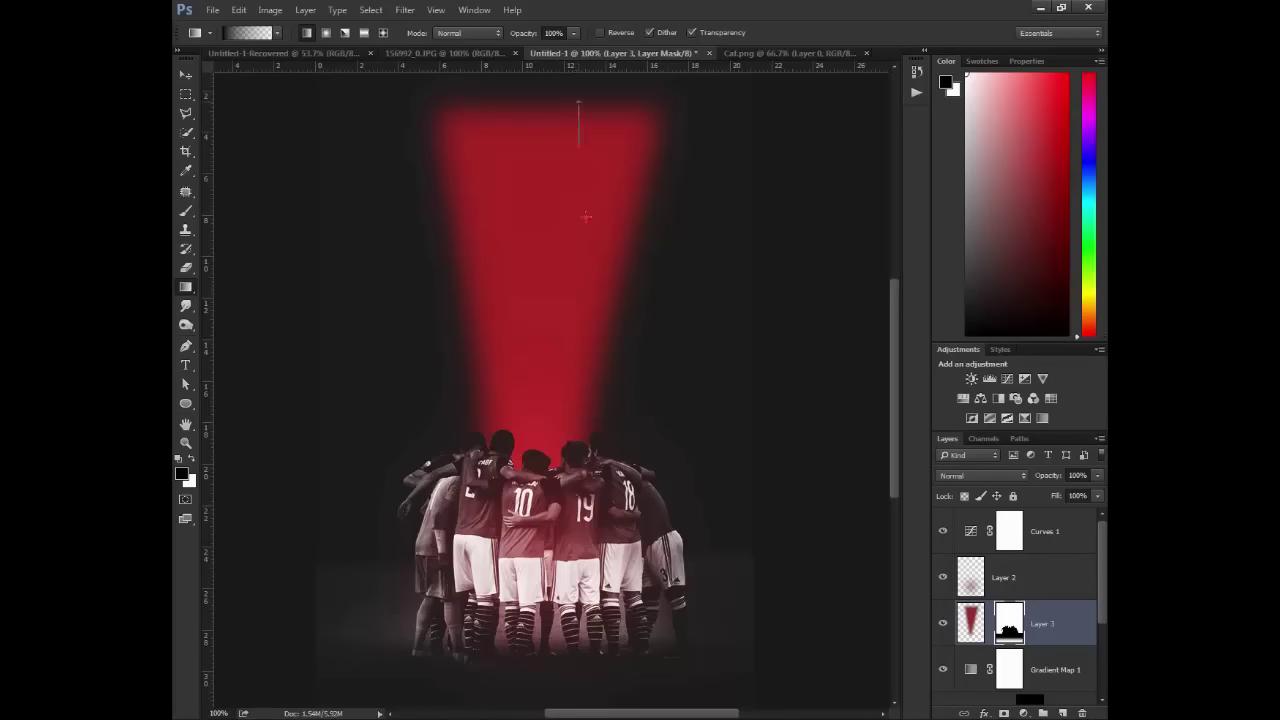
pyautogui.moveTo(587, 217); pyautogui.dragTo(594, 282)
pyautogui.hotkey('ctrl', 'z')
# - Stretch the beam artwork on Layer 3 upward to about 103% of its height
pyautogui.press('z')
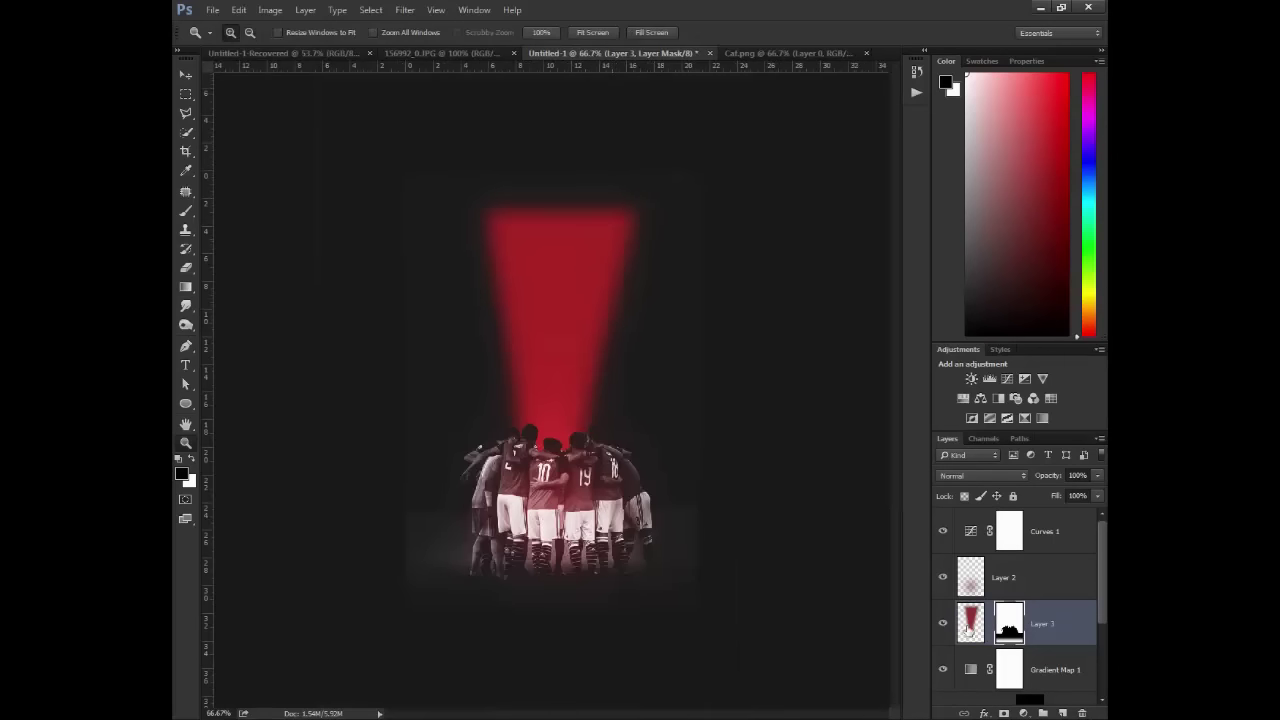
pyautogui.click(970, 623)
pyautogui.hotkey('ctrl', 't')
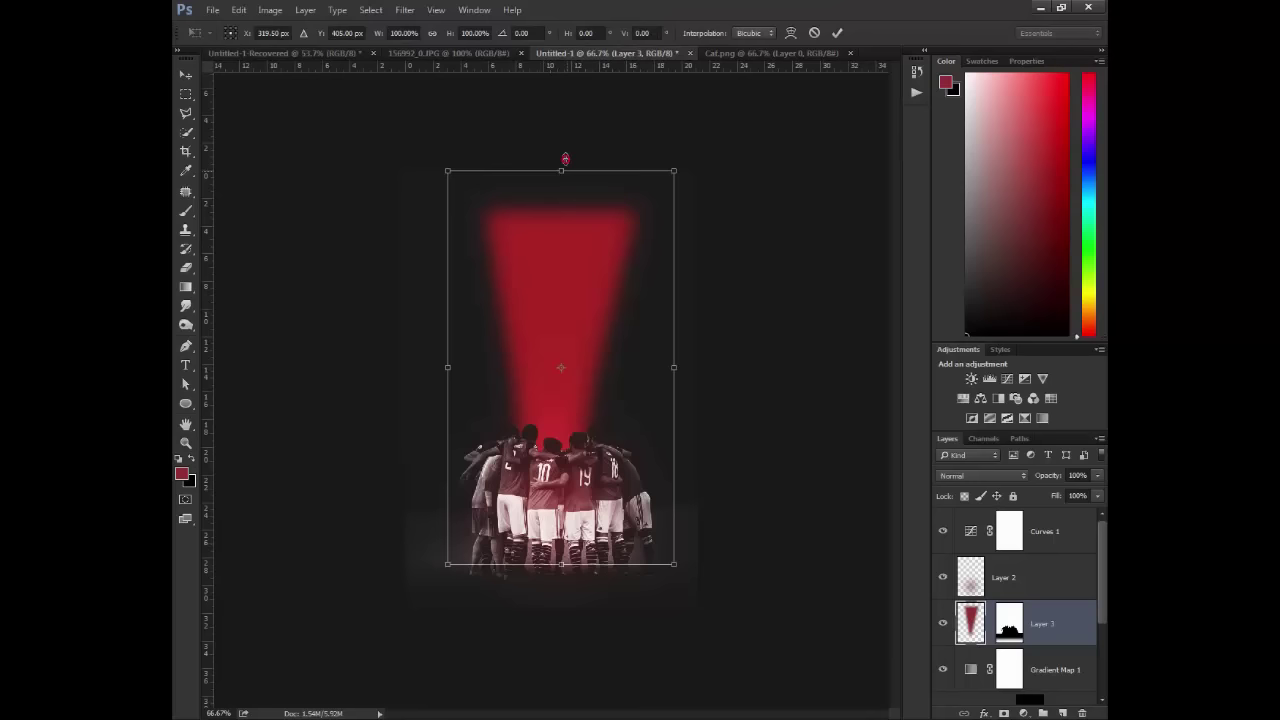
pyautogui.moveTo(561, 171); pyautogui.dragTo(564, 159)
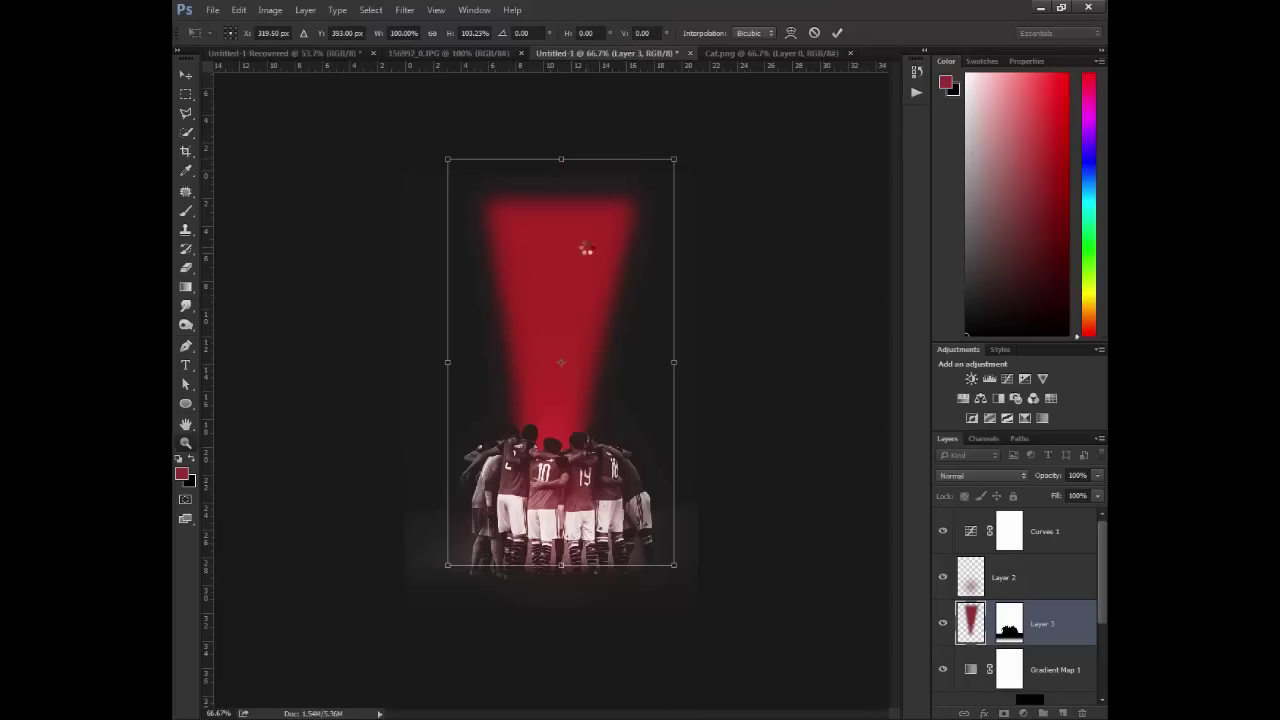
pyautogui.press('Return')
# - Fade the beam's upper edge softly with a short downward black-to-transparent gradient on the Layer 3 mask, replacing an overly long first attempt
pyautogui.press('z')
pyautogui.click(1010, 624)
pyautogui.press('g')
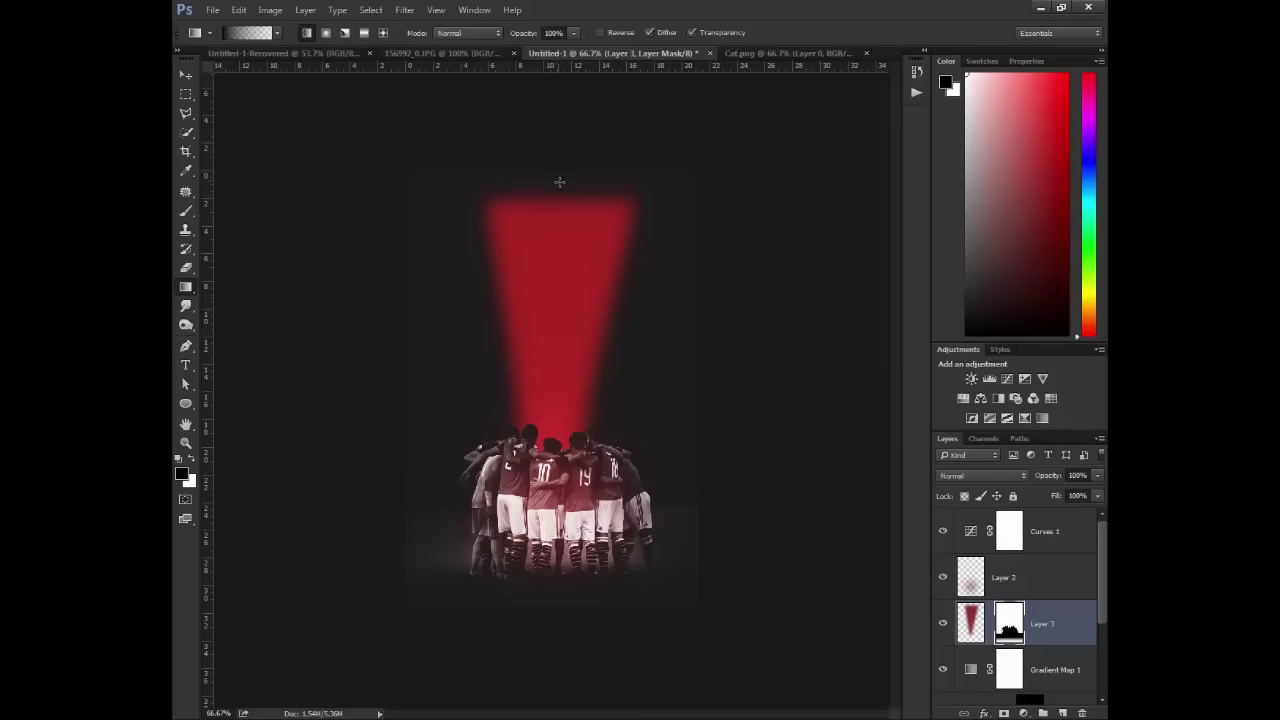
pyautogui.moveTo(572, 302); pyautogui.dragTo(572, 303)
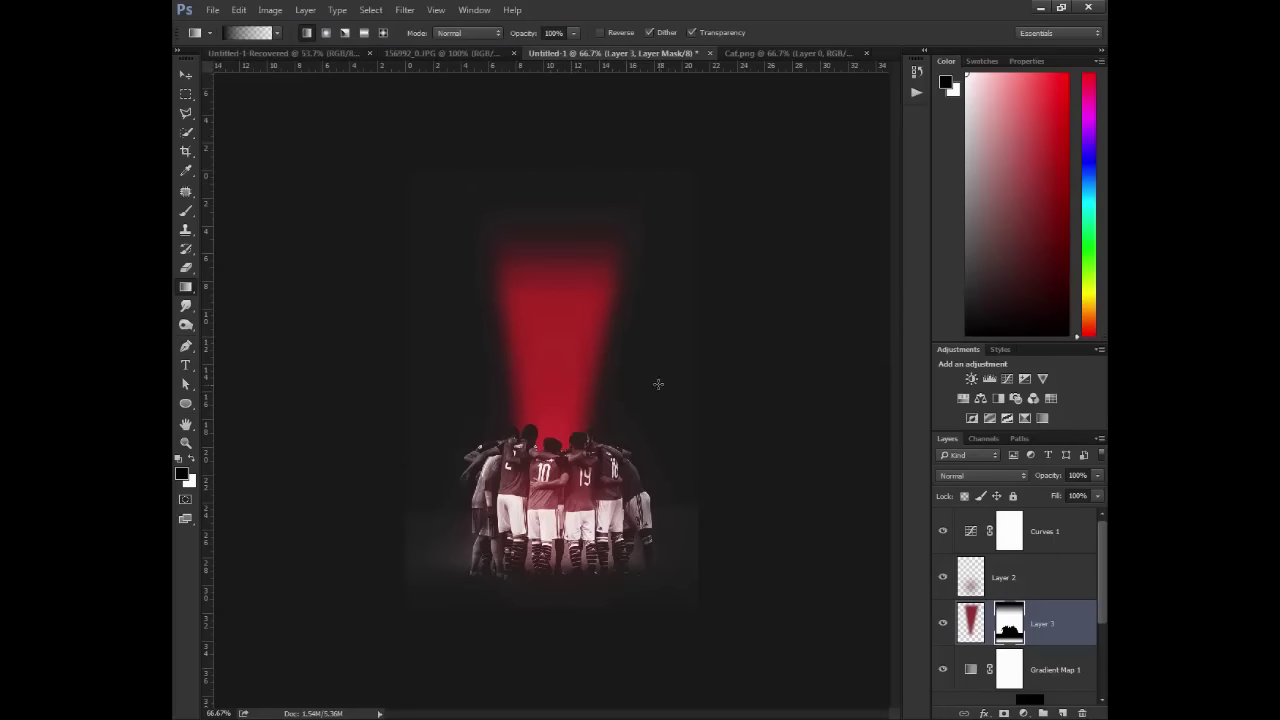
pyautogui.hotkey('ctrl', 'z')
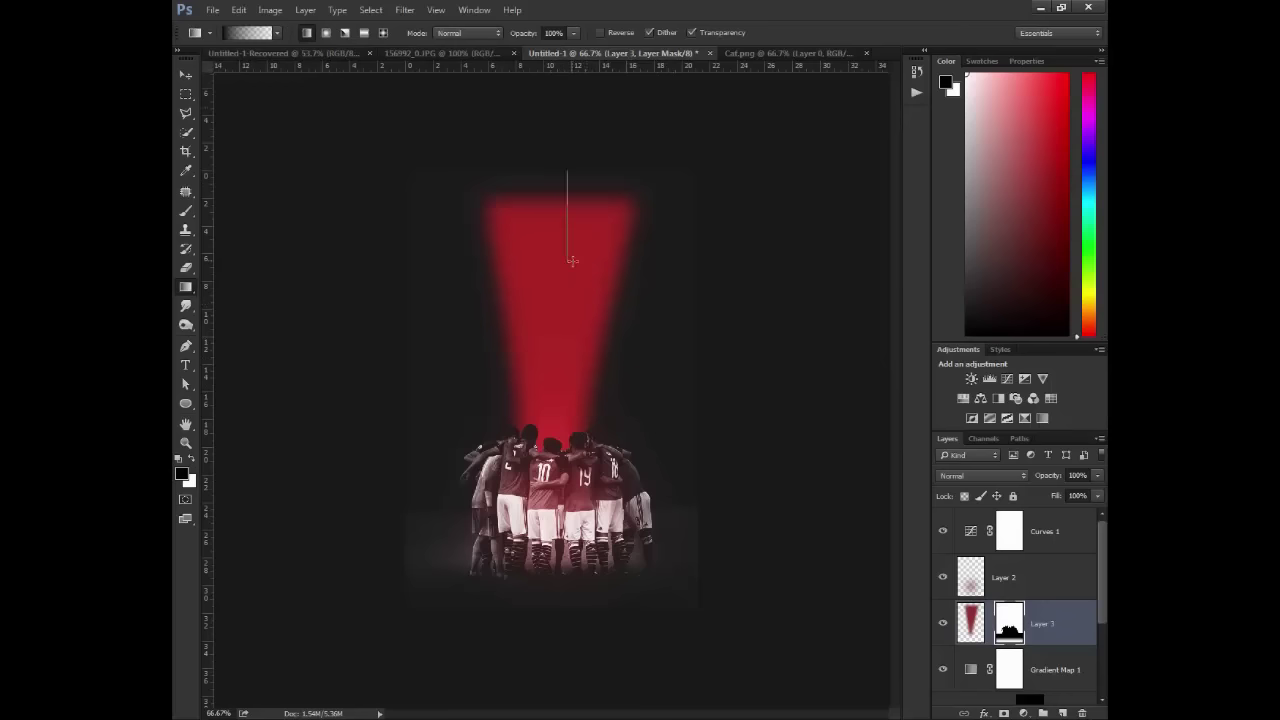
pyautogui.moveTo(572, 261); pyautogui.dragTo(573, 263)
# - Widen the beam artwork on Layer 3 evenly to both sides, first to about 111% and then slightly more
pyautogui.press('v')
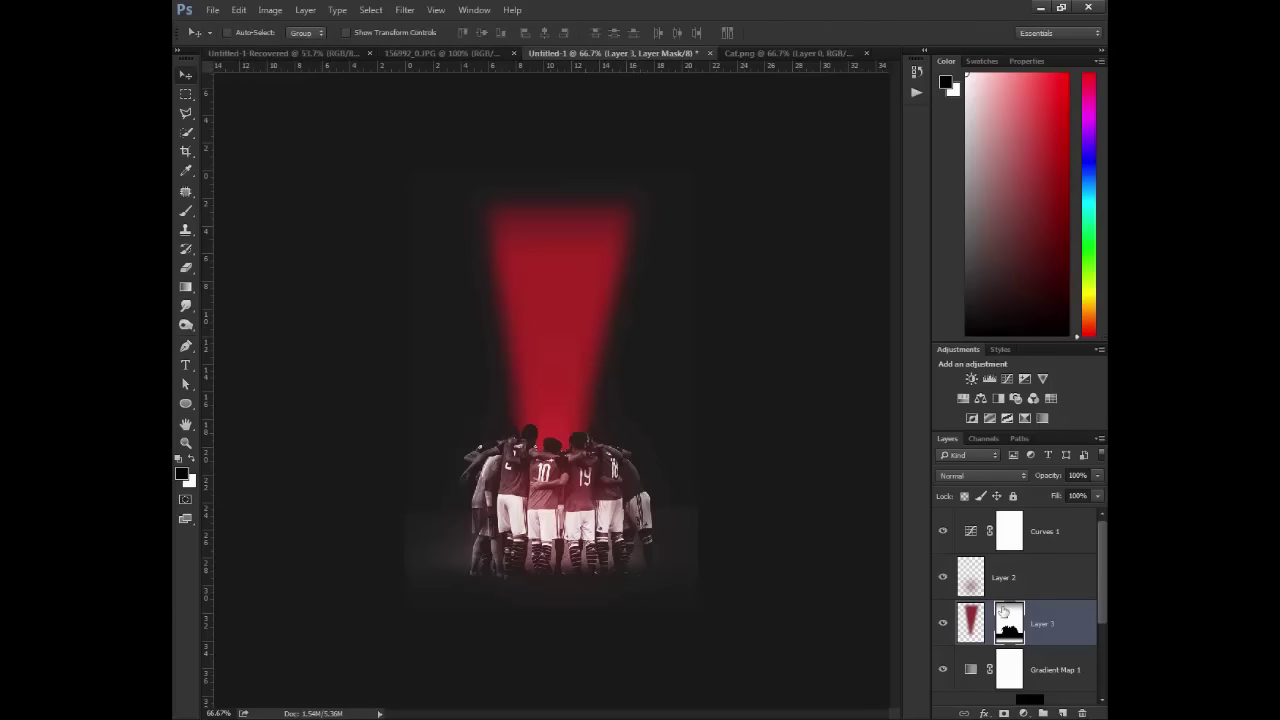
pyautogui.click(970, 620)
pyautogui.hotkey('ctrl', 't')
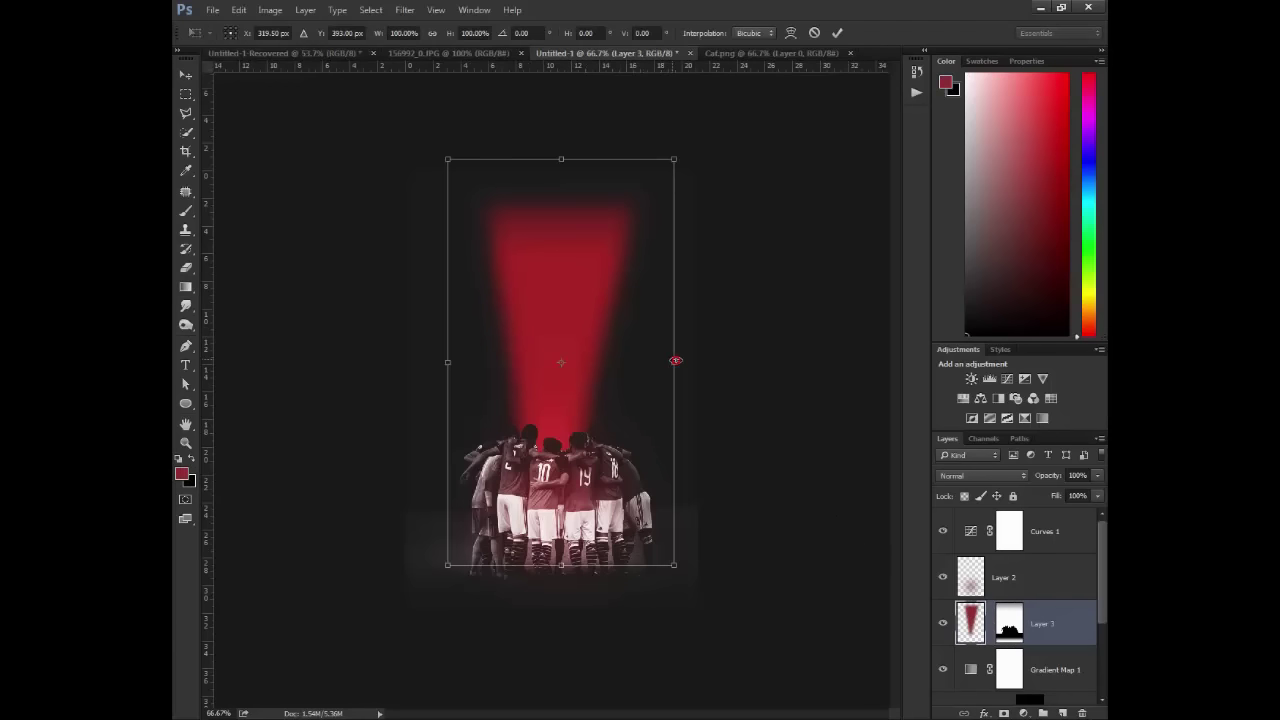
pyautogui.moveTo(676, 360); pyautogui.dragTo(688, 362)
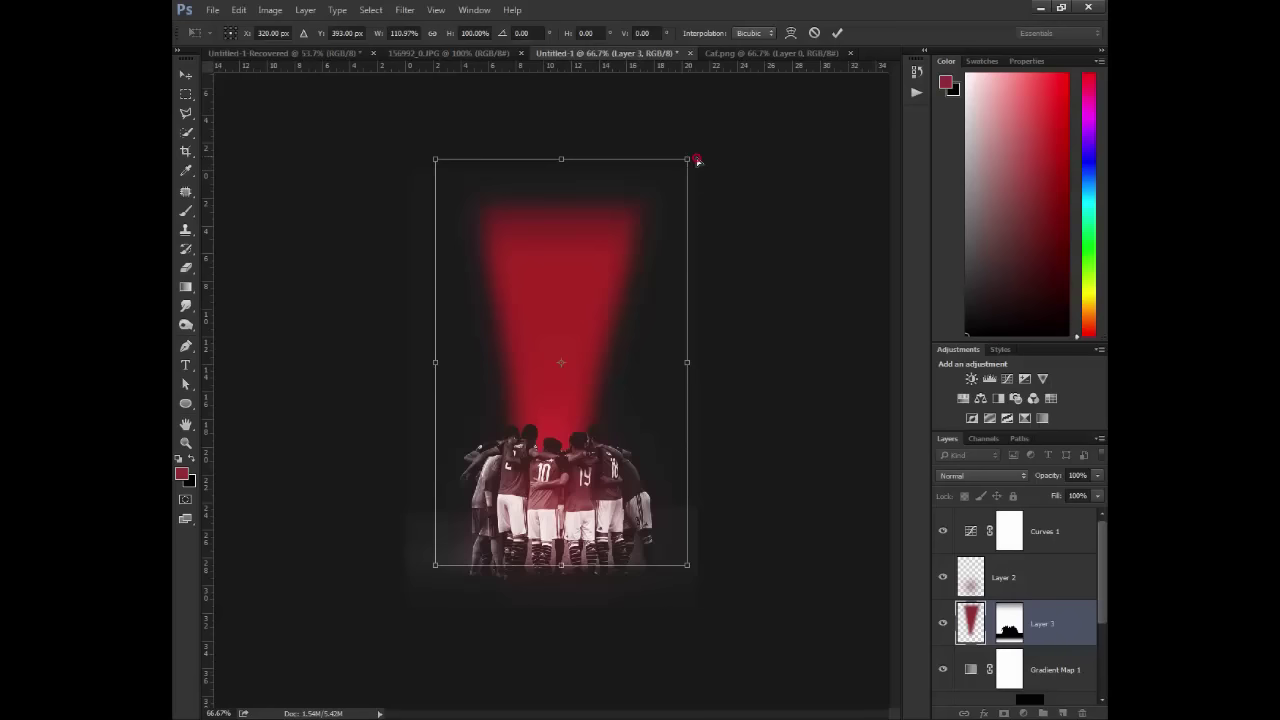
pyautogui.moveTo(697, 160); pyautogui.dragTo(706, 163)
pyautogui.press('Return')
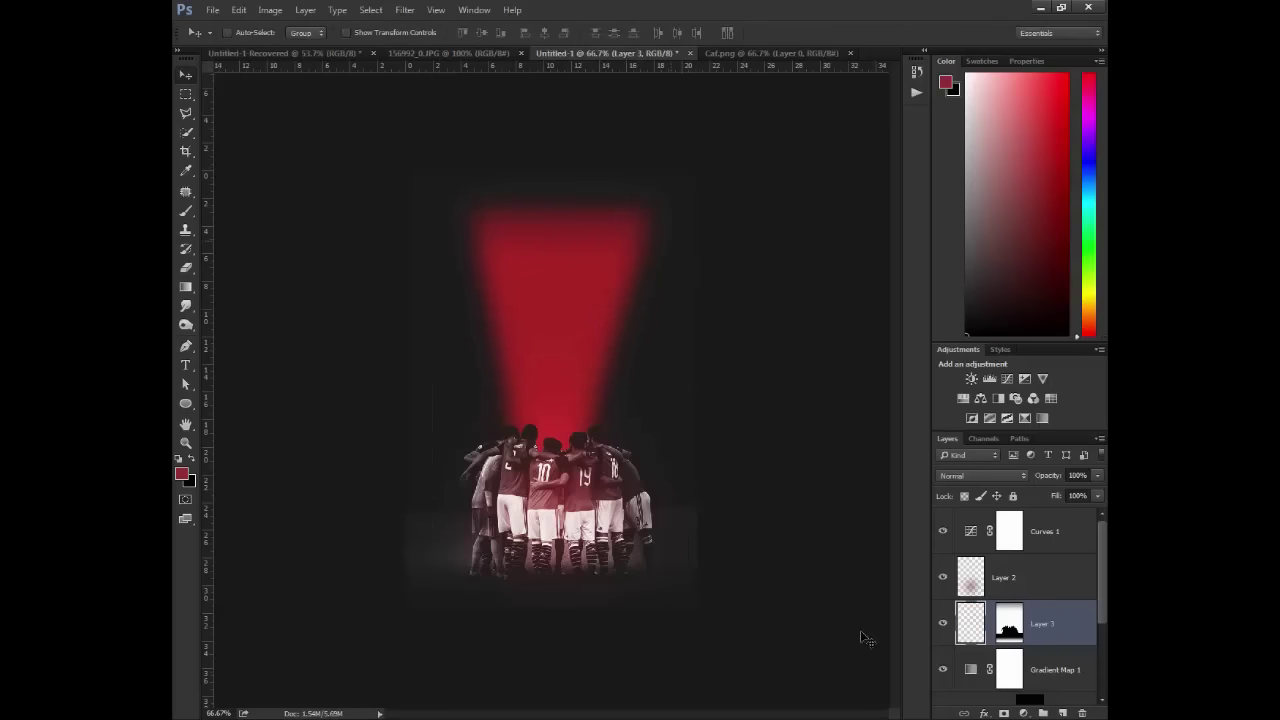
pyautogui.press('f')
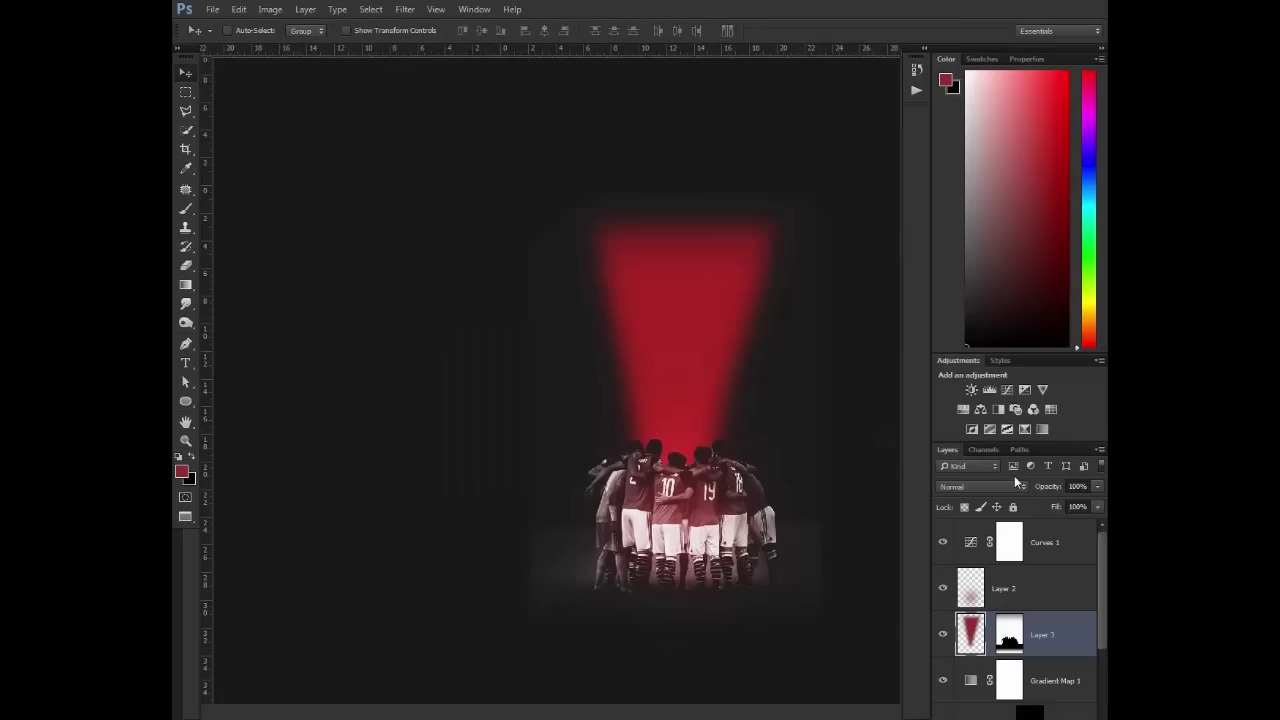
# - Place the stadium photo in the poster and move its layer below Layer 1, directly above the Background
pyautogui.press('z')
pyautogui.keyDown('alt'); pyautogui.click(770, 556); pyautogui.keyUp('alt')
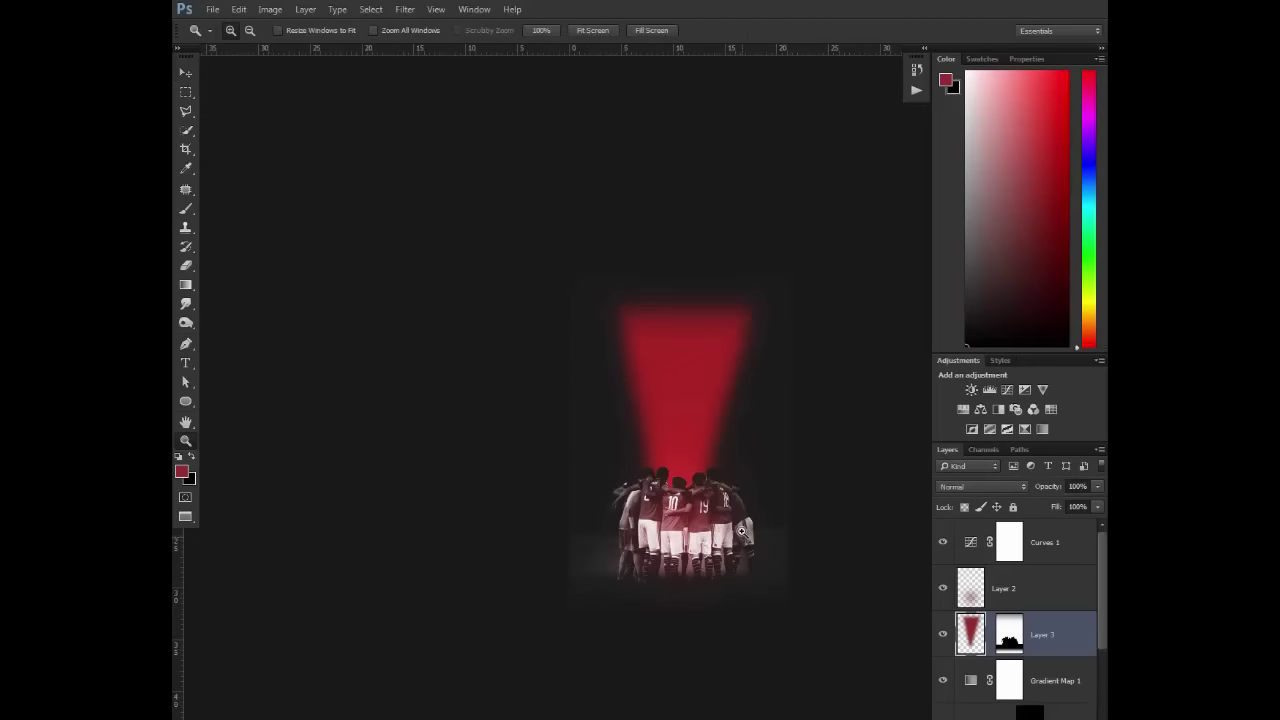
pyautogui.press('v')
pyautogui.press('f')
pyautogui.press('f')
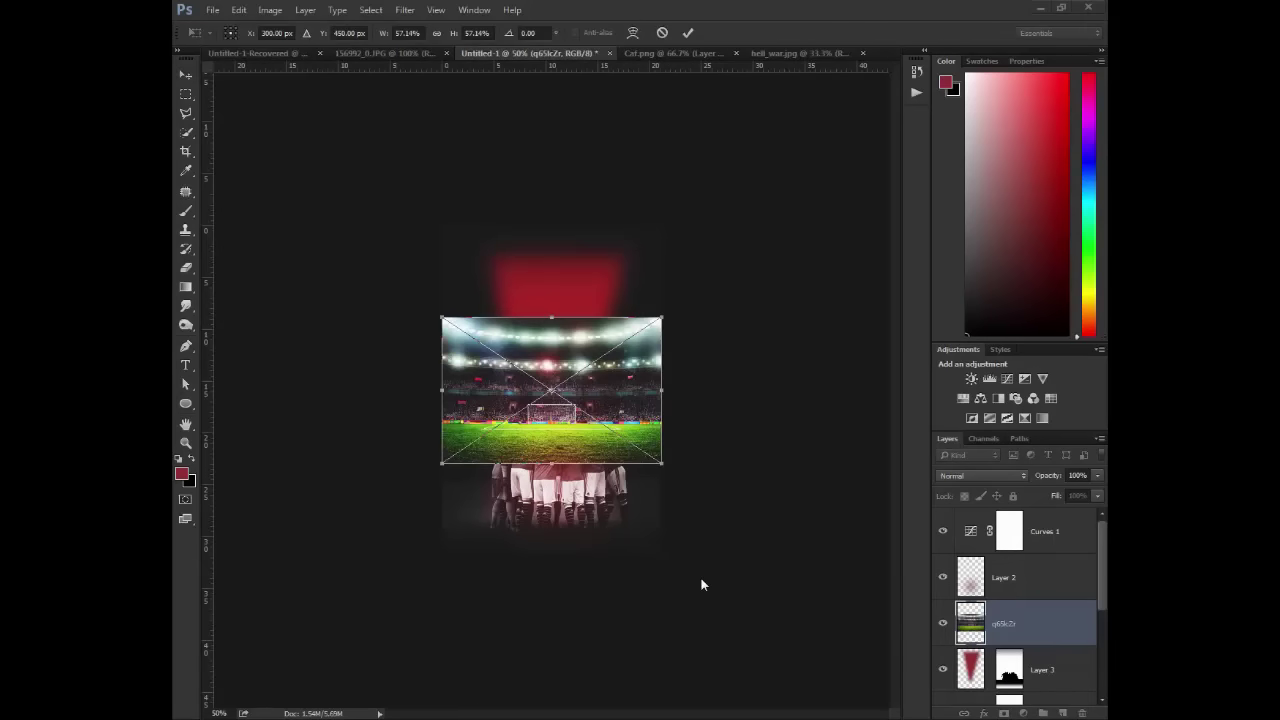
pyautogui.press('Return')
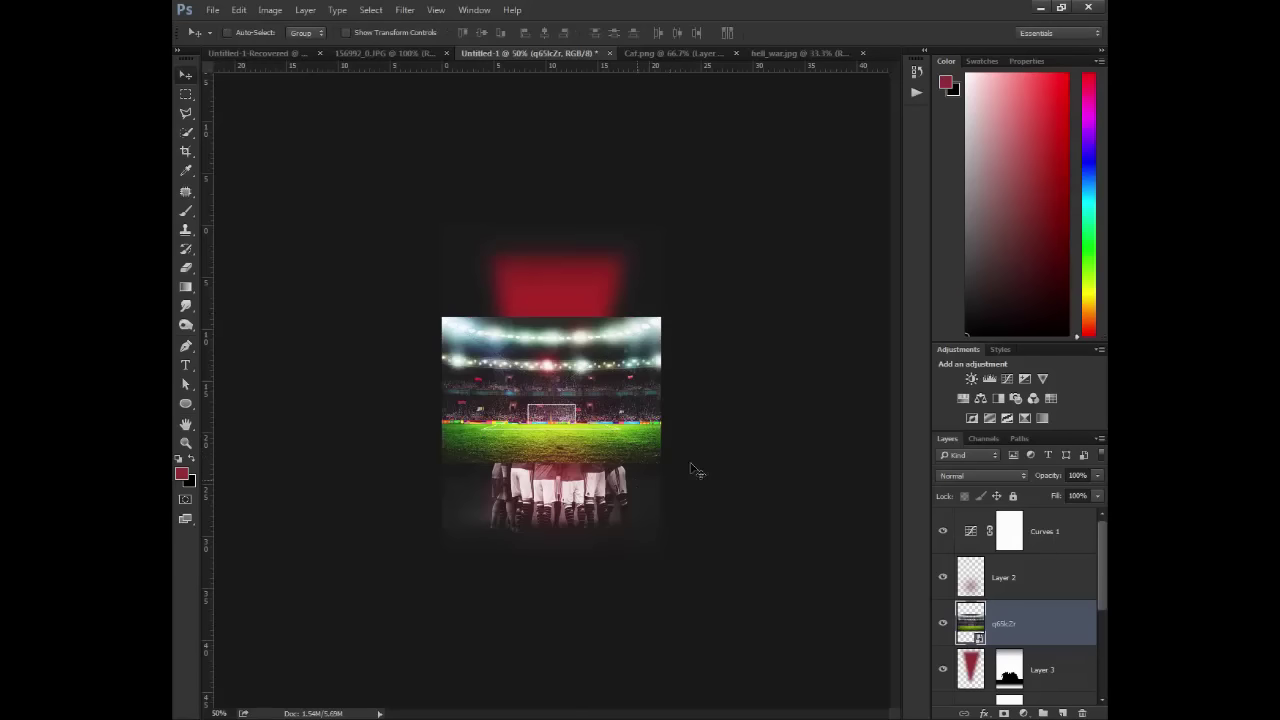
pyautogui.scroll(-5, 1060, 600)
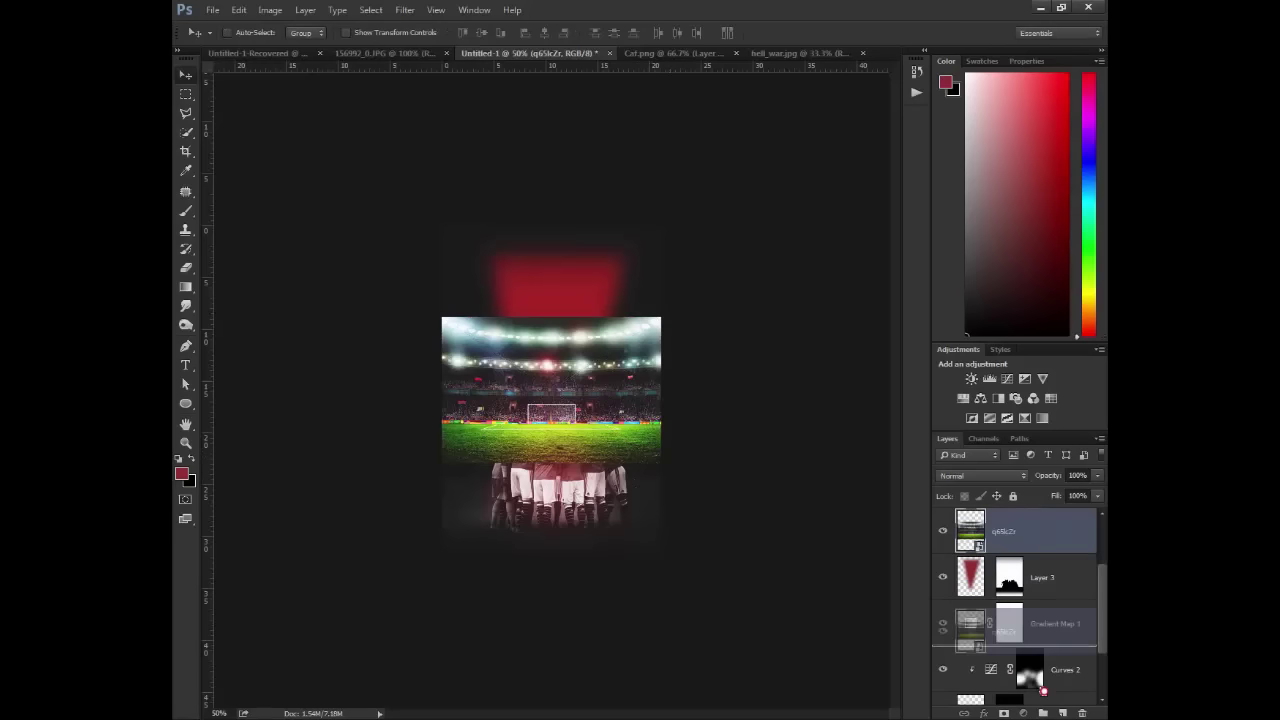
pyautogui.moveTo(1043, 716); pyautogui.dragTo(1046, 663)
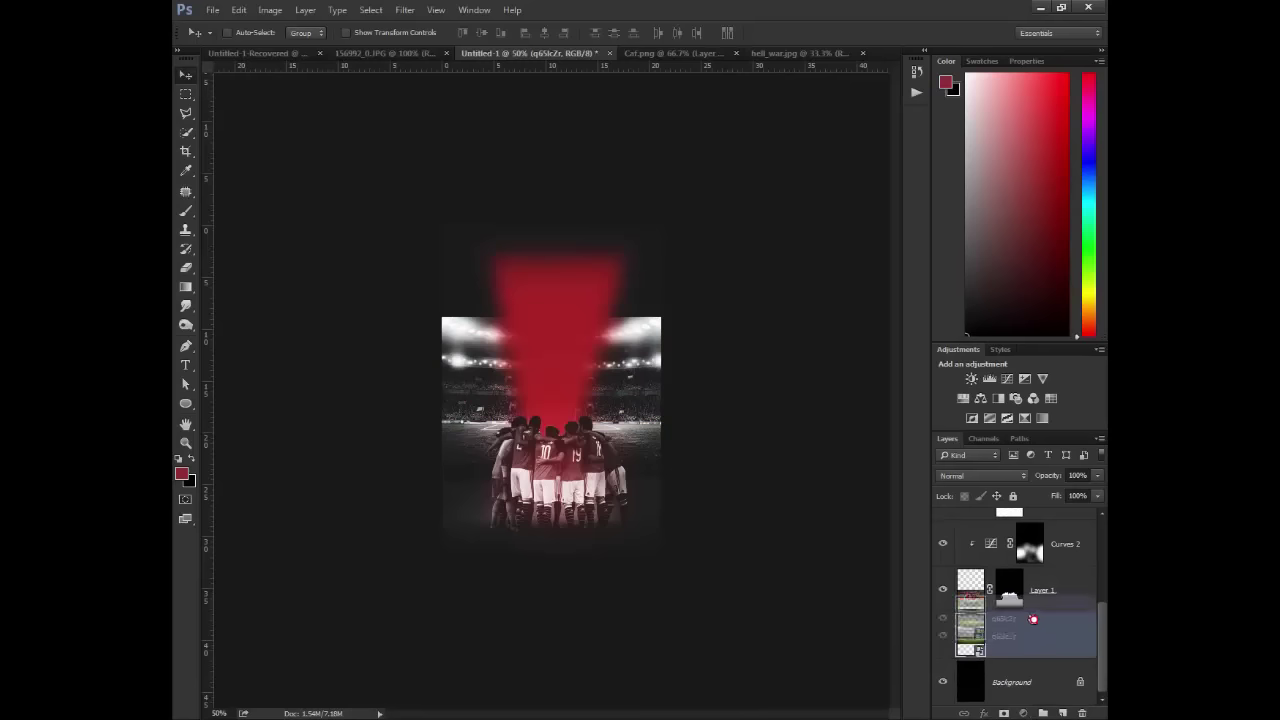
# - Scale the stadium photo proportionally to about 124% and move it up so it covers the poster behind the huddle
pyautogui.hotkey('ctrl', 't')
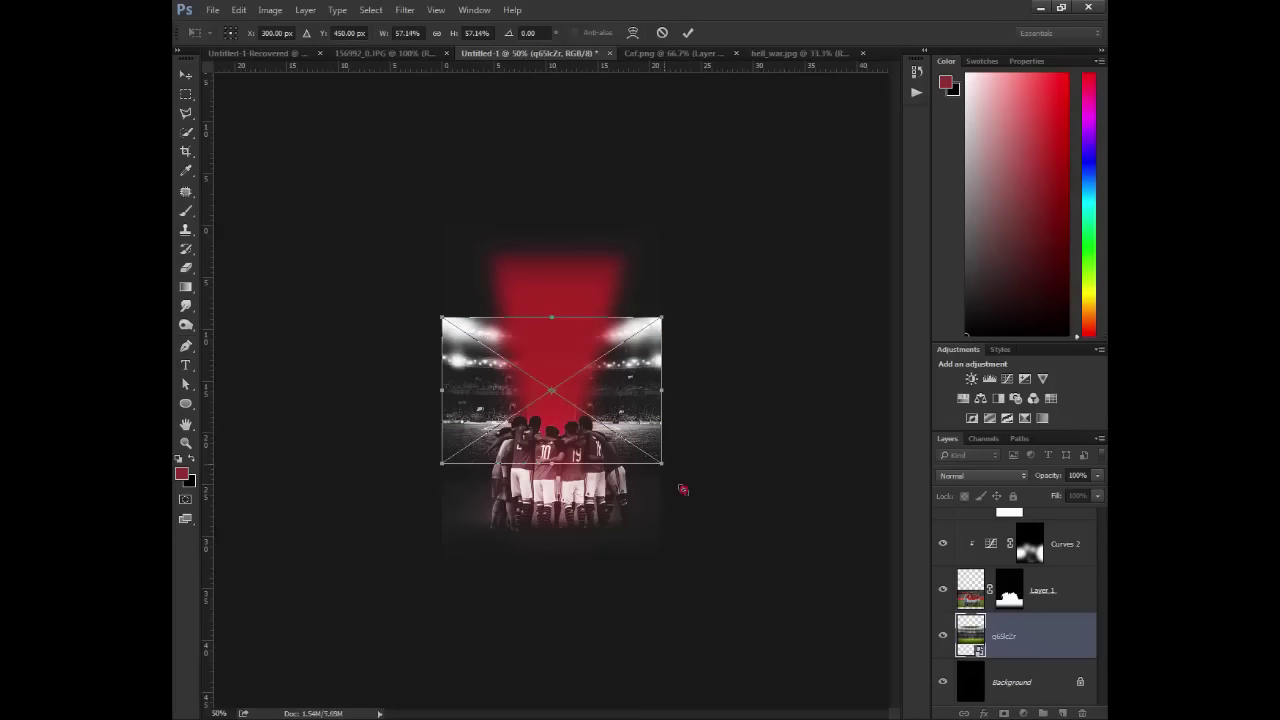
pyautogui.moveTo(661, 462); pyautogui.dragTo(657, 494)
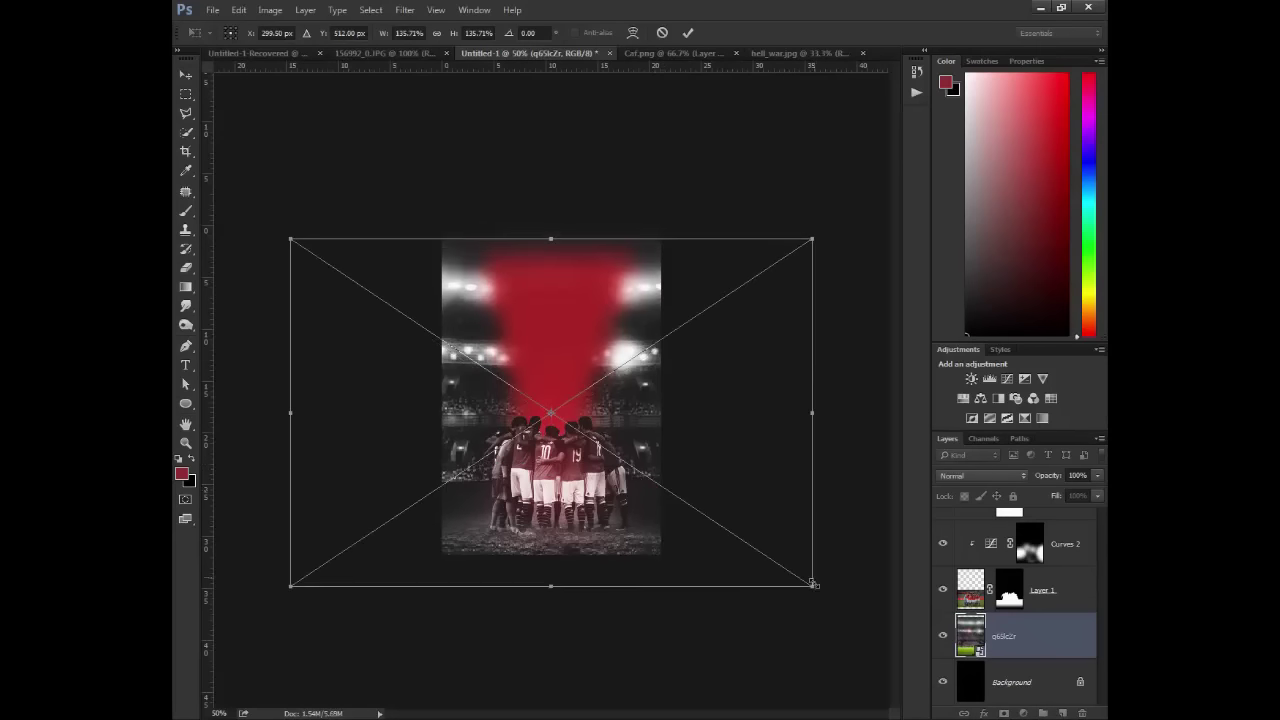
pyautogui.moveTo(813, 587); pyautogui.dragTo(789, 570)
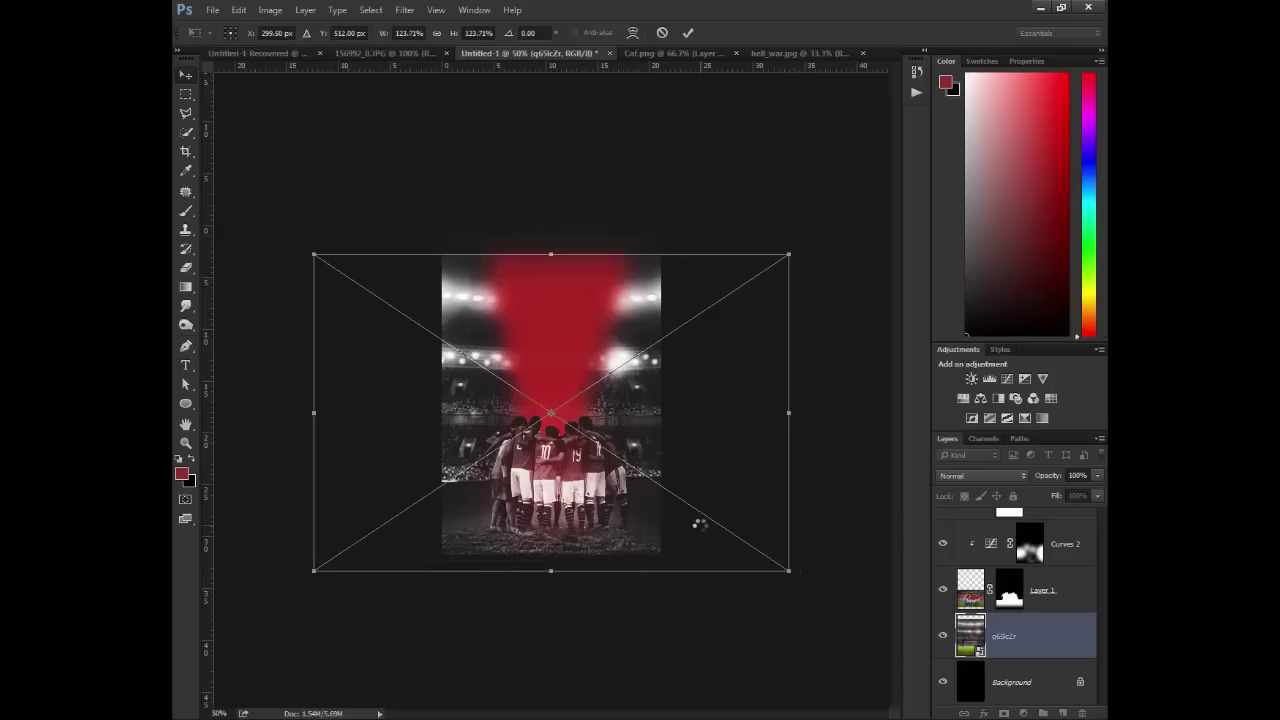
pyautogui.press('Return')
pyautogui.moveTo(539, 470); pyautogui.dragTo(541, 456)
pyautogui.moveTo(606, 506); pyautogui.dragTo(645, 448)
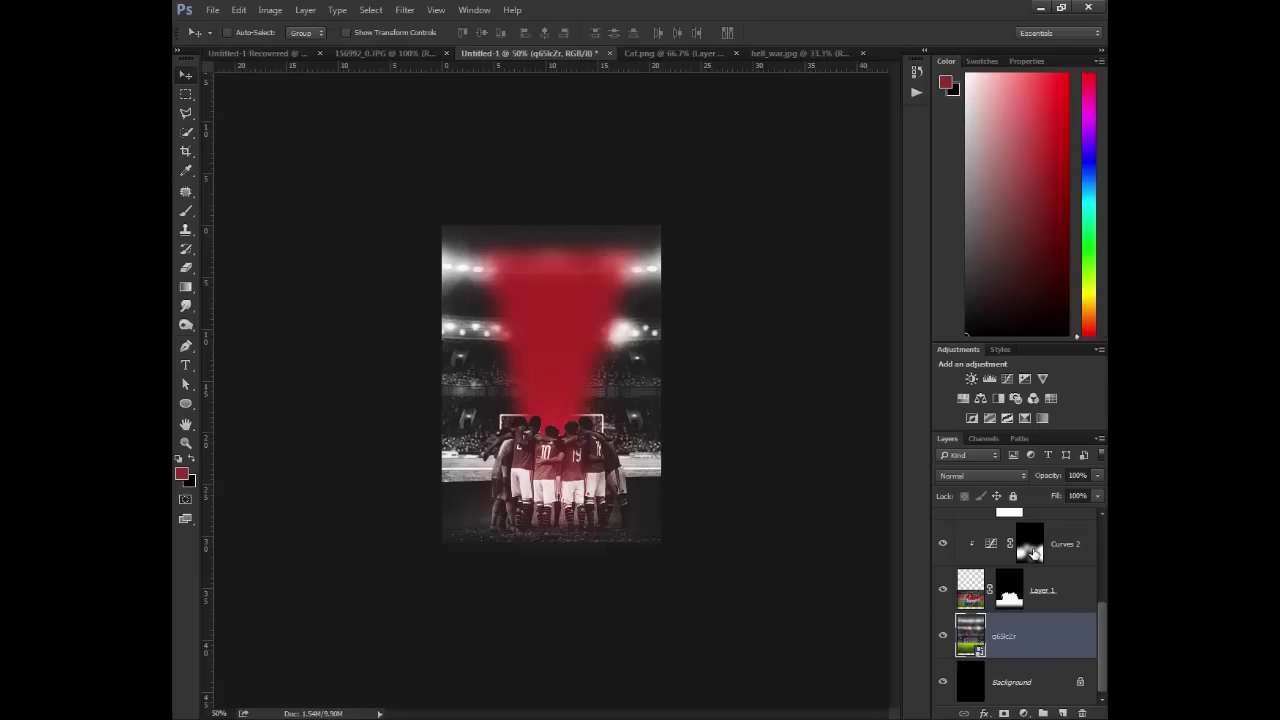
pyautogui.click(1033, 552)
pyautogui.keyDown('alt'); pyautogui.click(1048, 566); pyautogui.keyUp('alt')
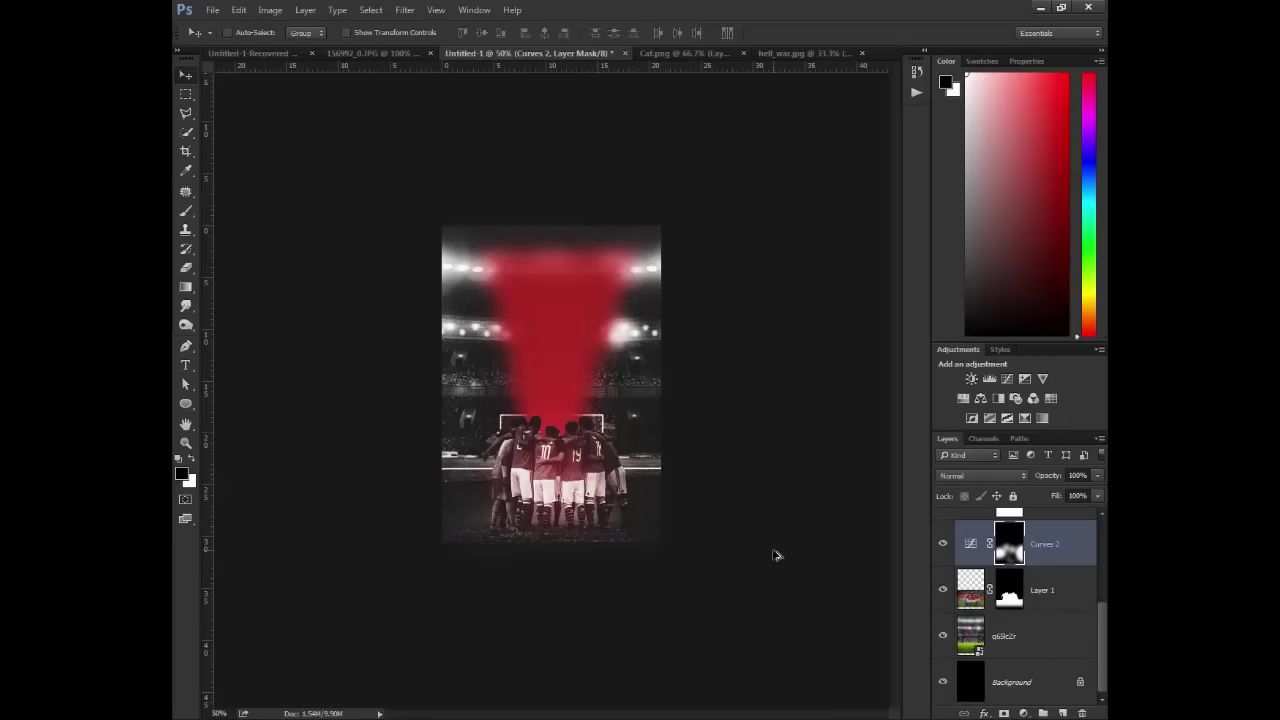
pyautogui.hotkey('ctrl', 'z')
# - Darken the stadium with a Curves adjustment layer directly above it, pulling the midtones down to input 159, output 109
pyautogui.click(1025, 711)
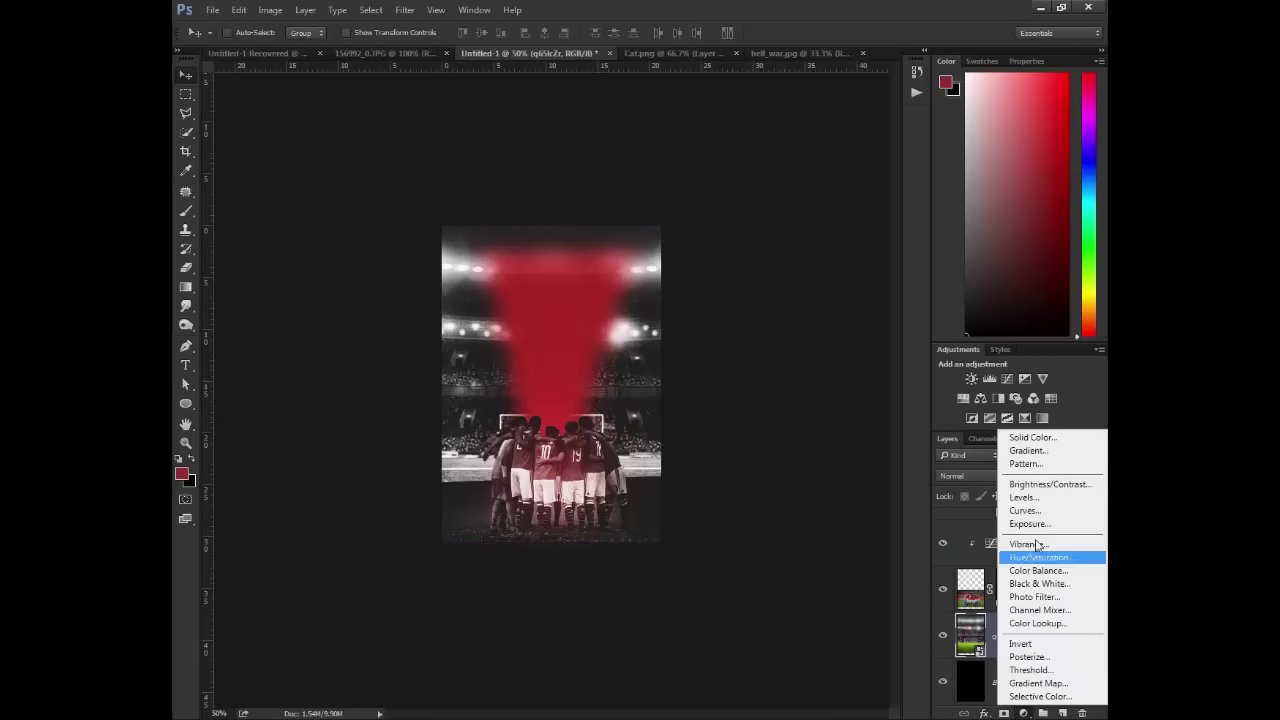
pyautogui.click(1020, 506)
pyautogui.moveTo(1030, 201); pyautogui.dragTo(1040, 203)
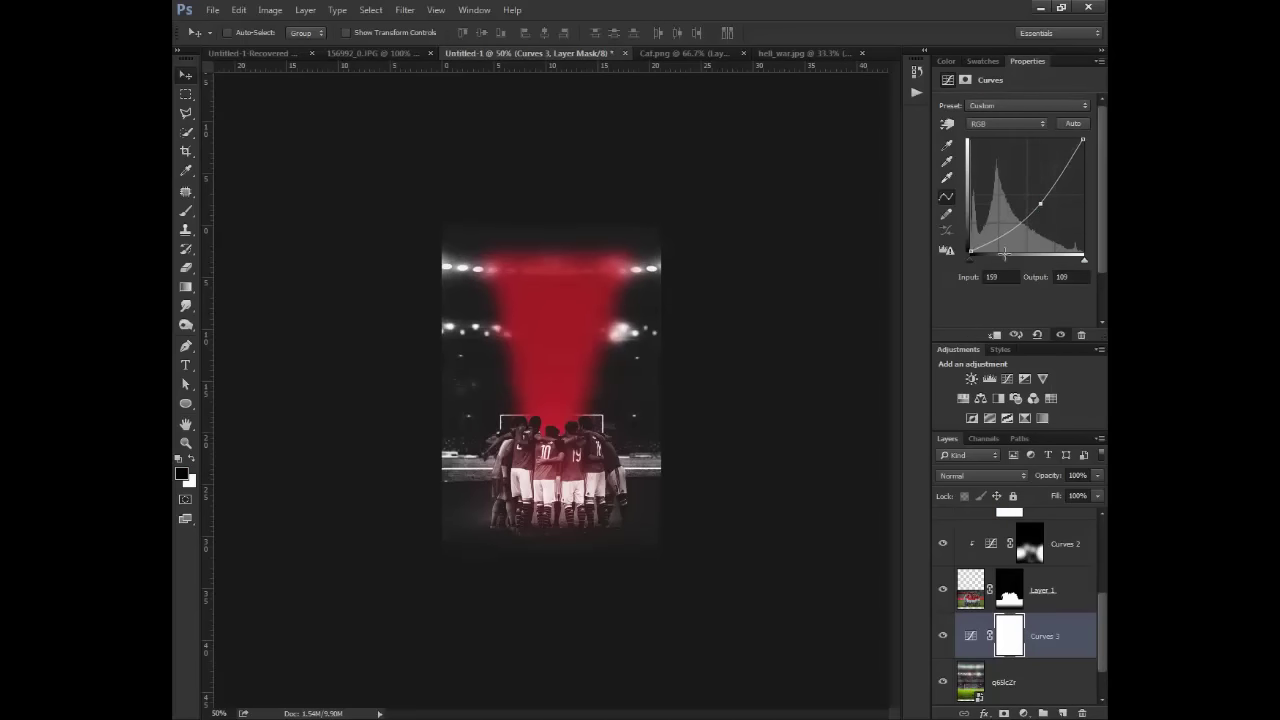
# - Duplicate the huddle's Layer 1 with its mask and hide the original layer
pyautogui.press('z')
pyautogui.click(557, 417)
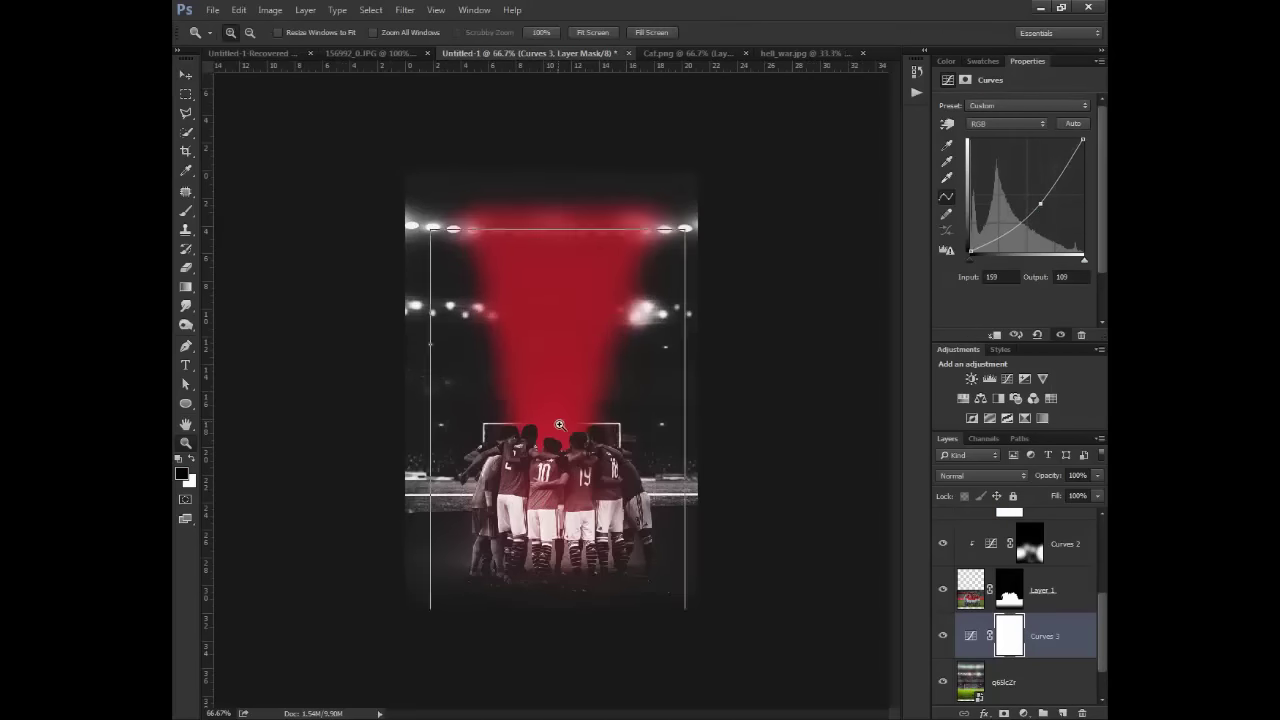
pyautogui.click(558, 422)
pyautogui.moveTo(656, 474); pyautogui.dragTo(599, 376)
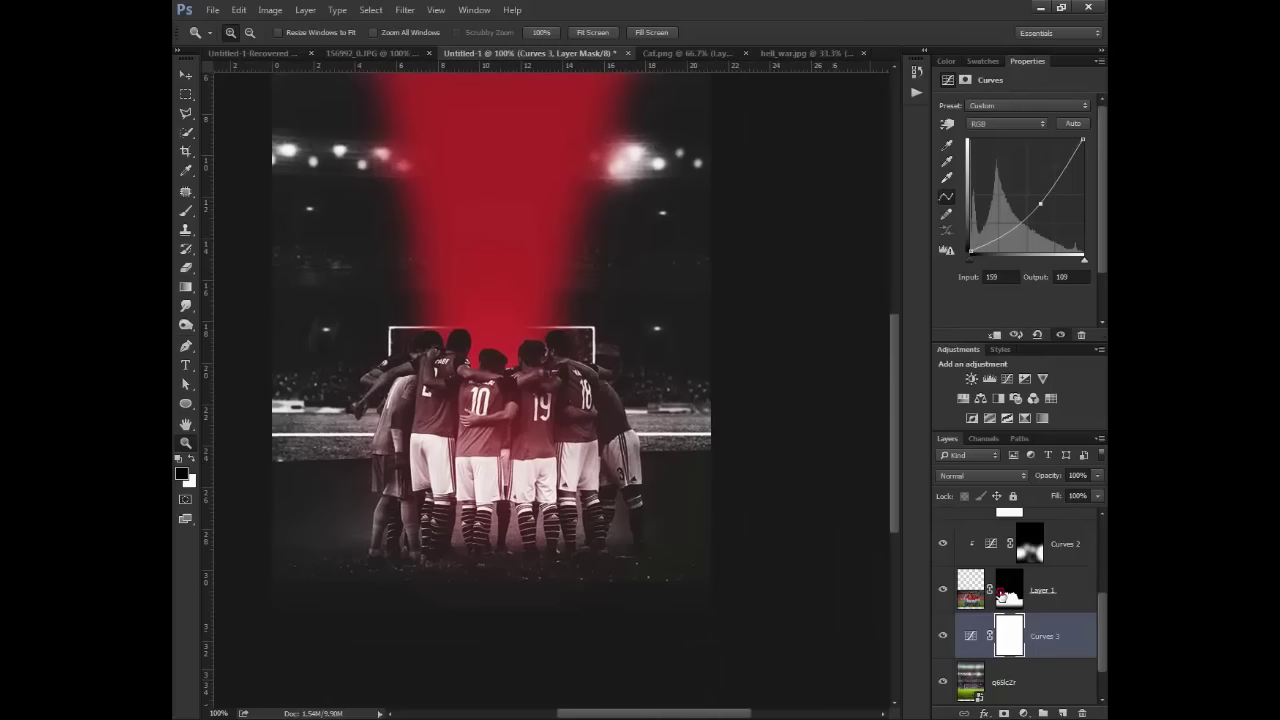
pyautogui.click(1003, 592)
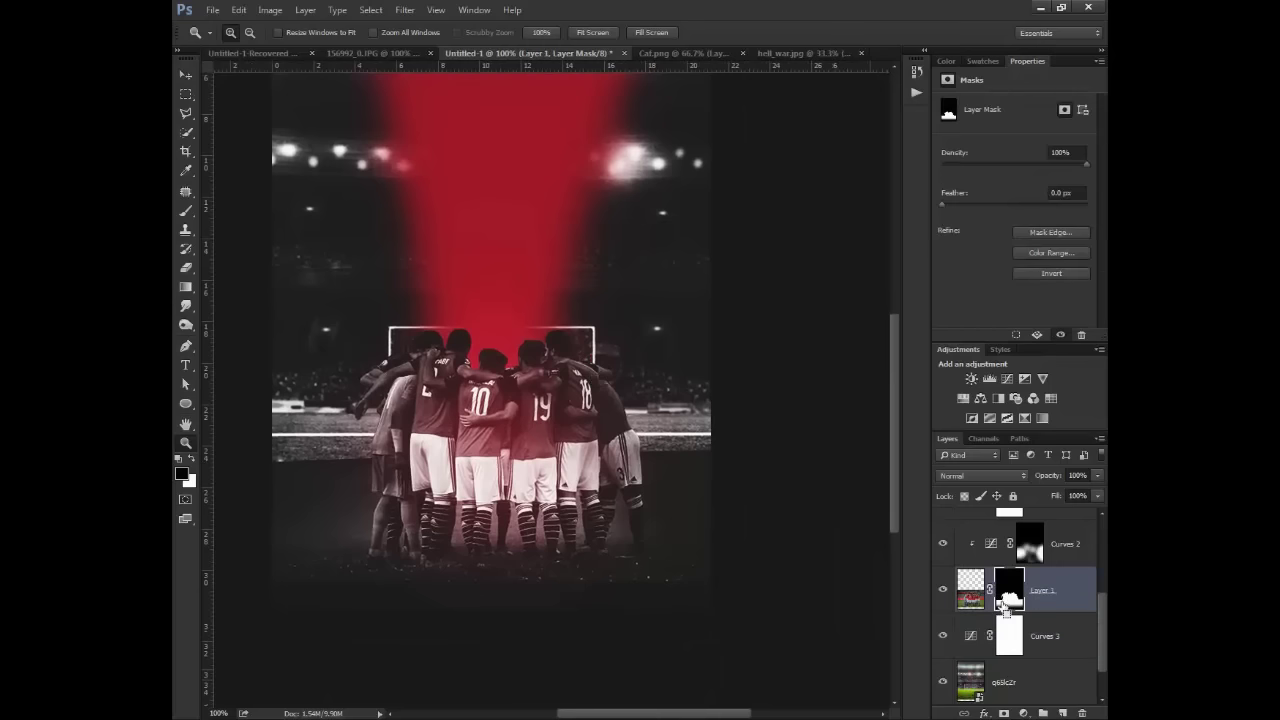
pyautogui.hotkey('ctrl', 'j')
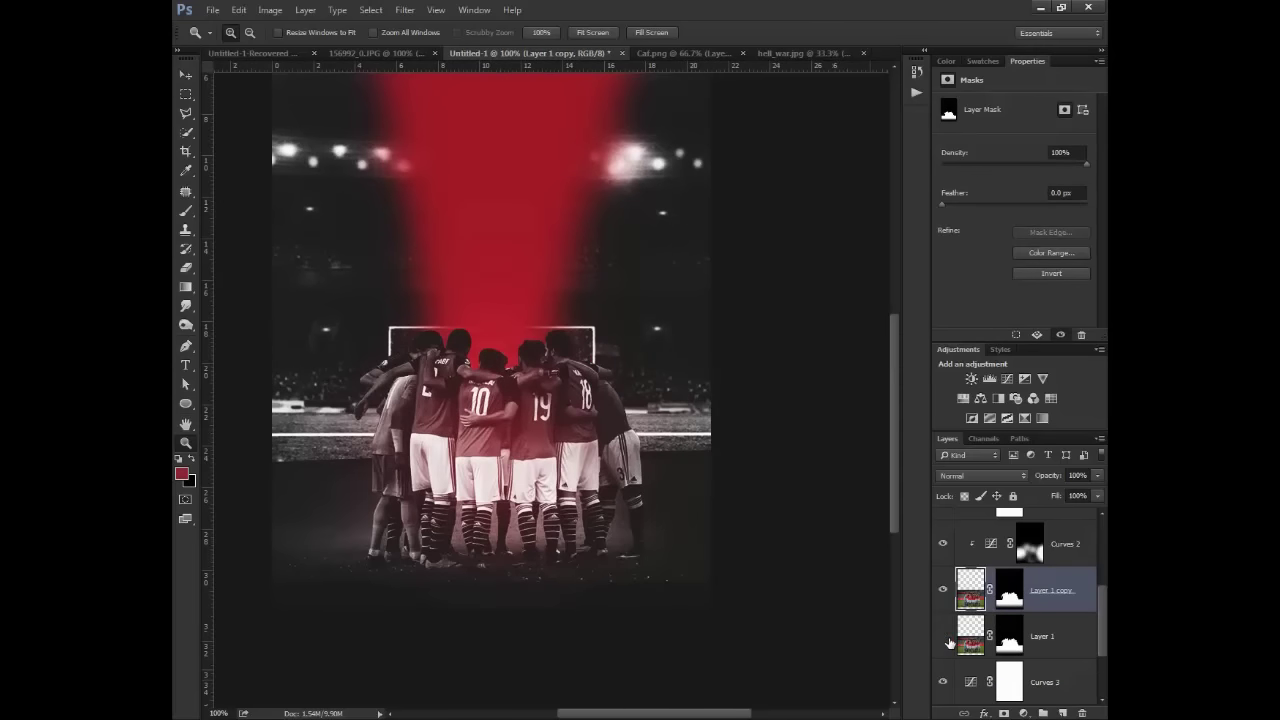
pyautogui.click(946, 638)
# - Paint the surrounding grass out with a soft black brush on the Layer 1 copy mask, and move the huddle up onto the stadium pitch
pyautogui.click(1007, 600)
pyautogui.press('d')
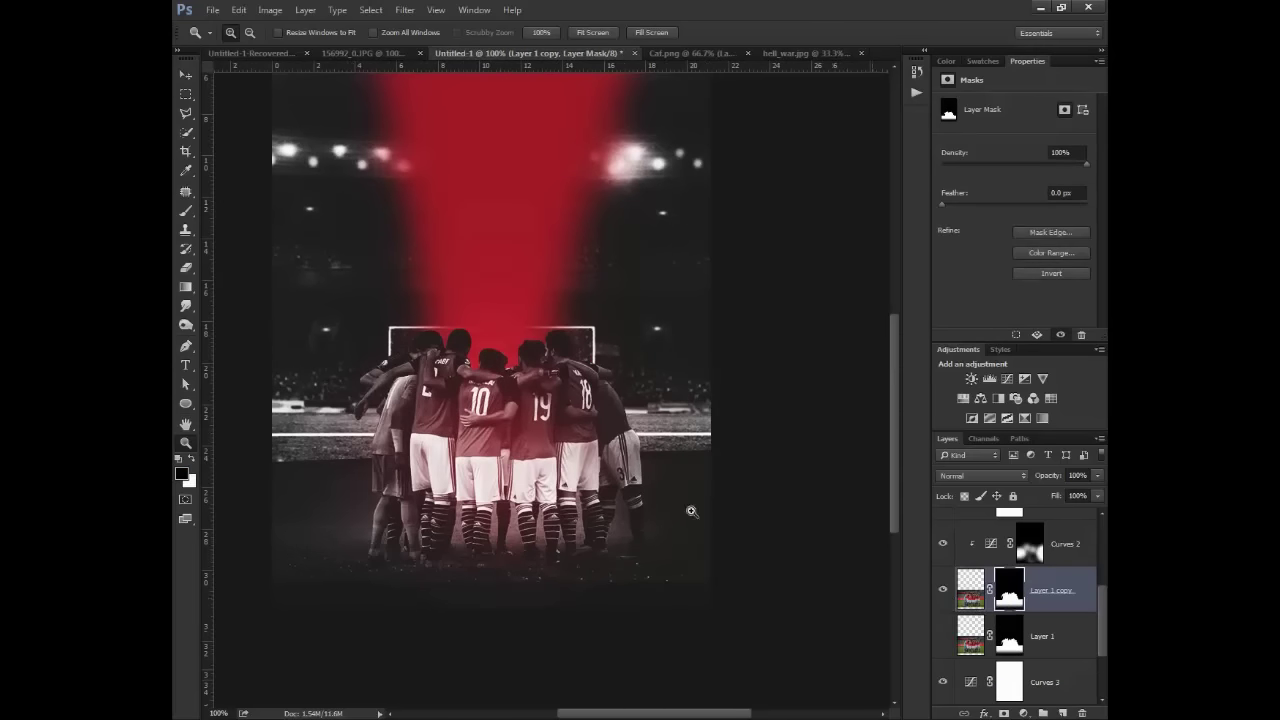
pyautogui.press('b')
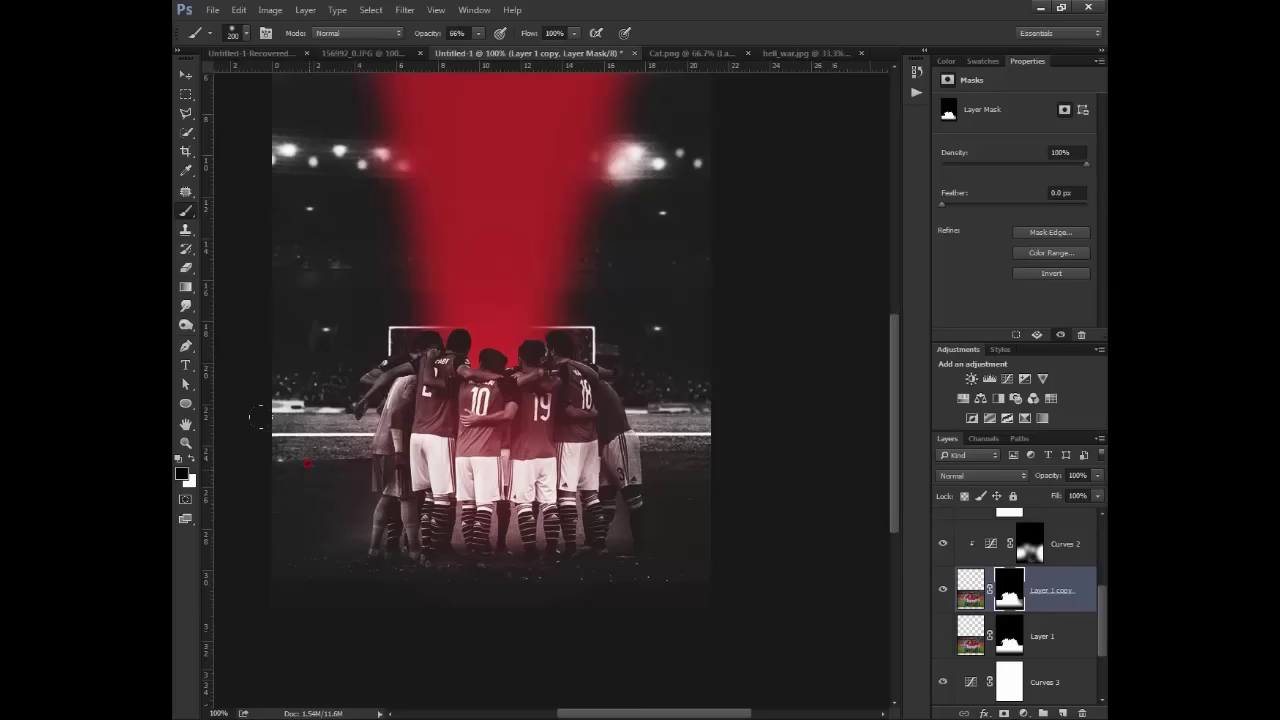
pyautogui.click(342, 454)
pyautogui.moveTo(345, 455); pyautogui.dragTo(350, 453)
pyautogui.press(']')
pyautogui.press('v')
pyautogui.moveTo(551, 573); pyautogui.dragTo(620, 578)
# - Stretch the stadium photo downward until its lower edge meets the bottom of the canvas
pyautogui.scroll(-3, 966, 673)
pyautogui.click(983, 640)
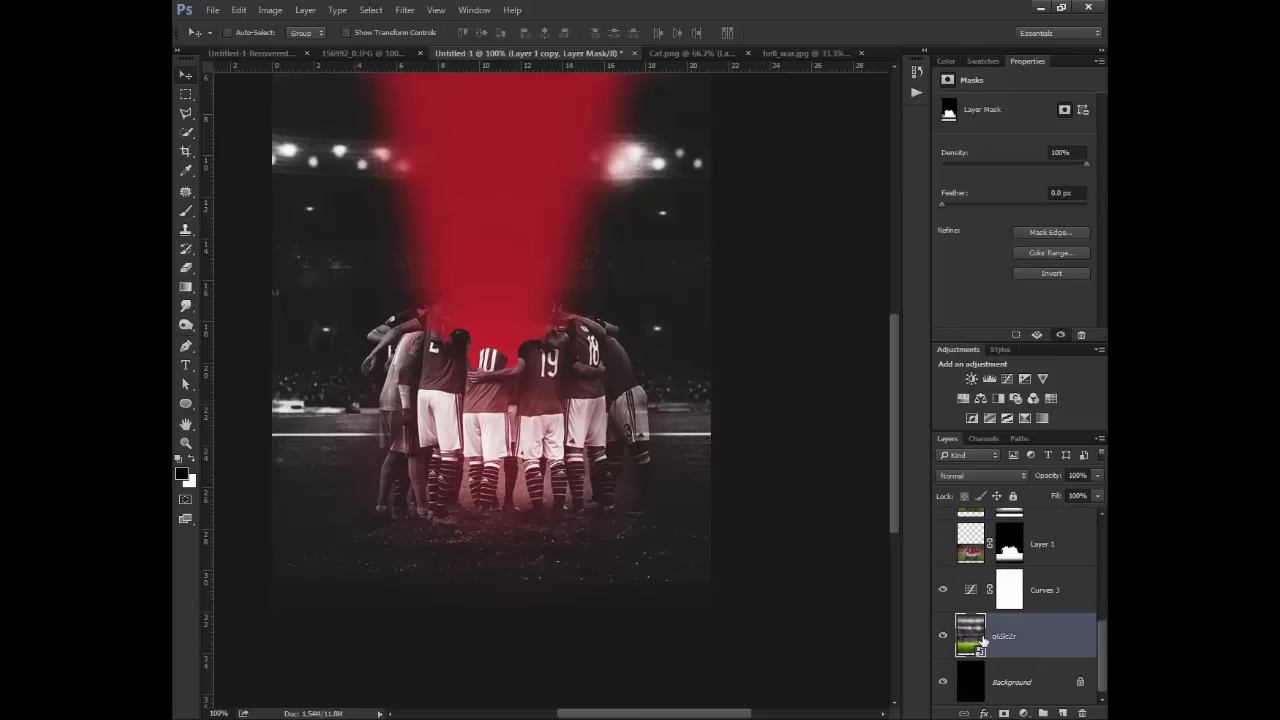
pyautogui.hotkey('ctrl', 't')
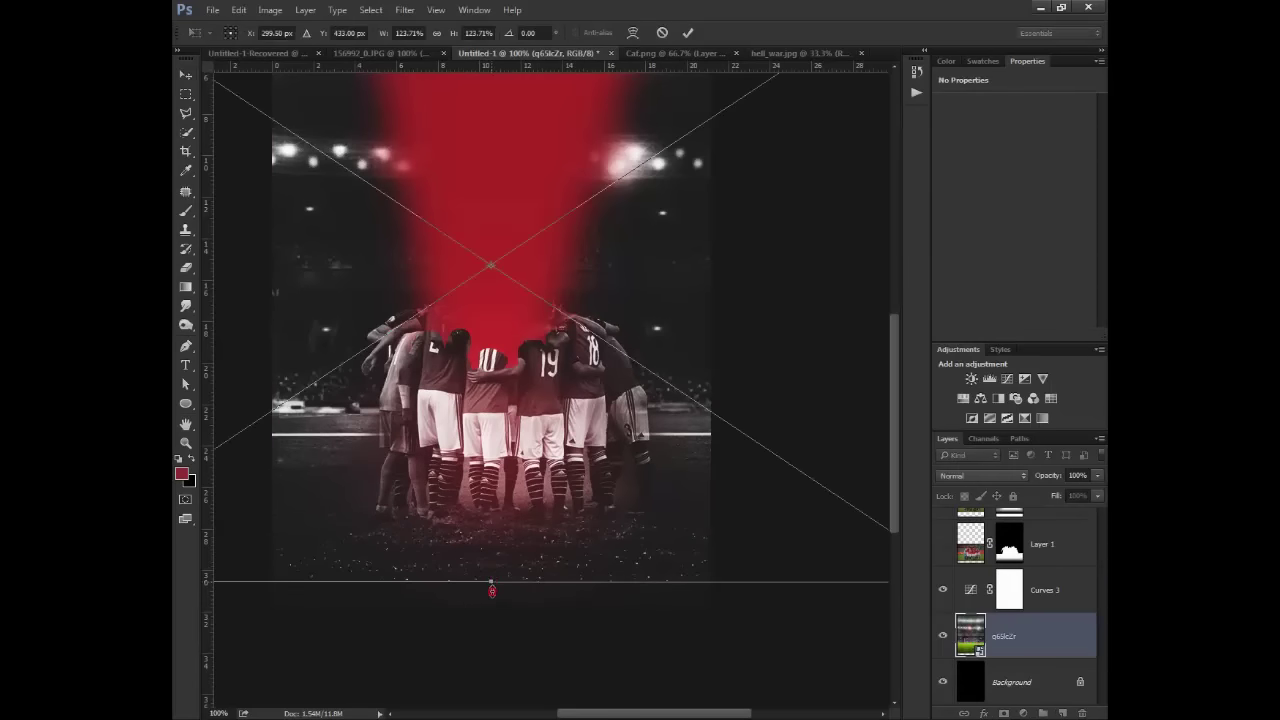
pyautogui.moveTo(491, 591); pyautogui.dragTo(491, 605)
pyautogui.press('Return')
pyautogui.press('z')
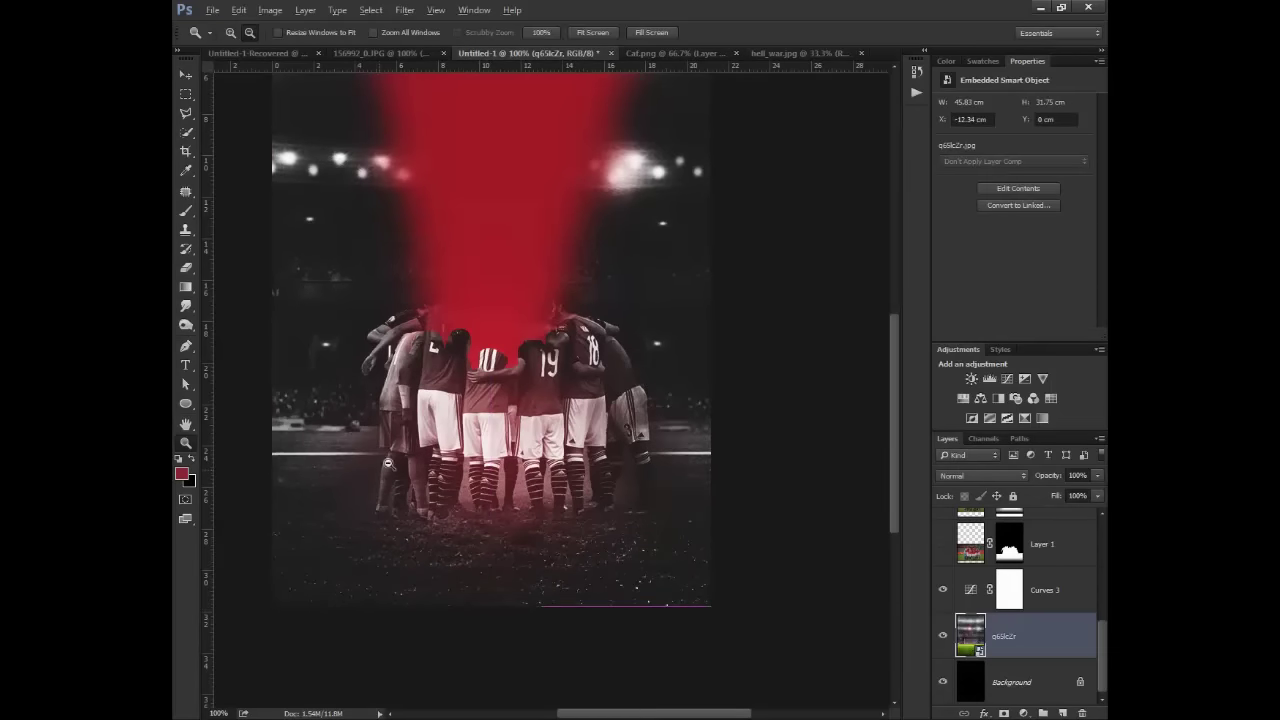
pyautogui.keyDown('alt'); pyautogui.click(389, 465); pyautogui.keyUp('alt')
pyautogui.click(1009, 558)
pyautogui.hotkey('ctrl', 'j')
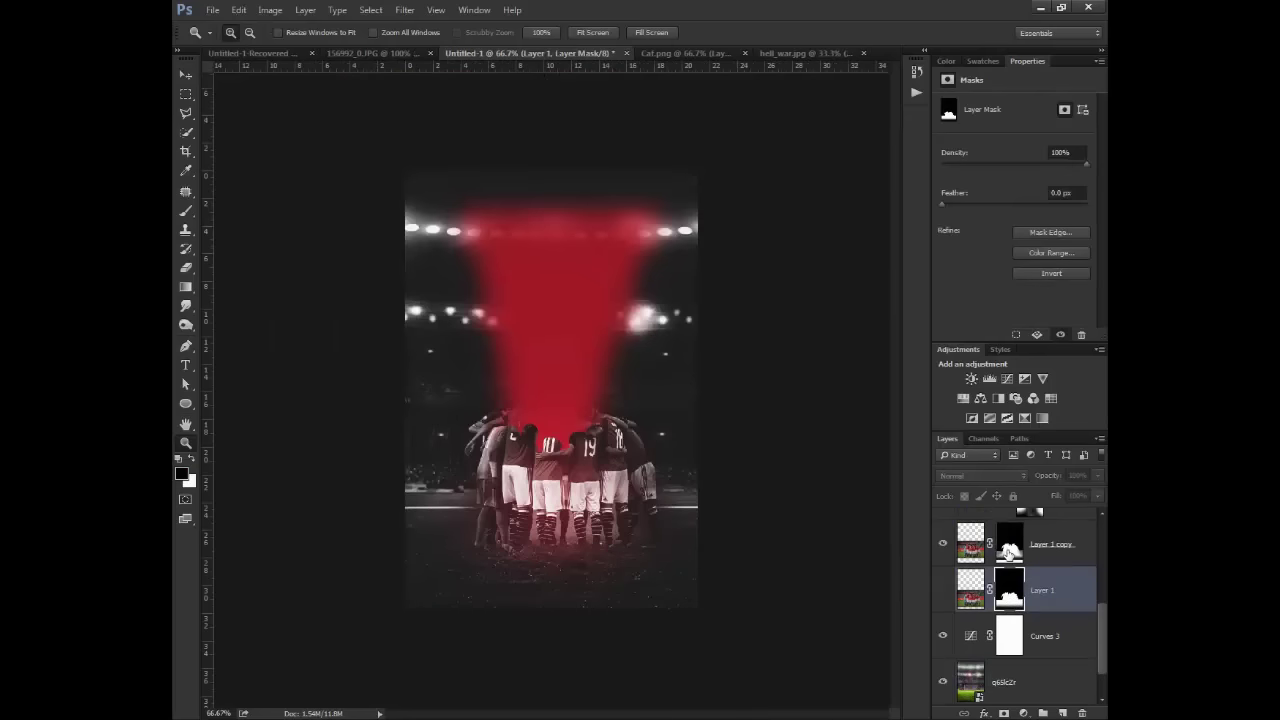
pyautogui.press('v')
pyautogui.press('b')
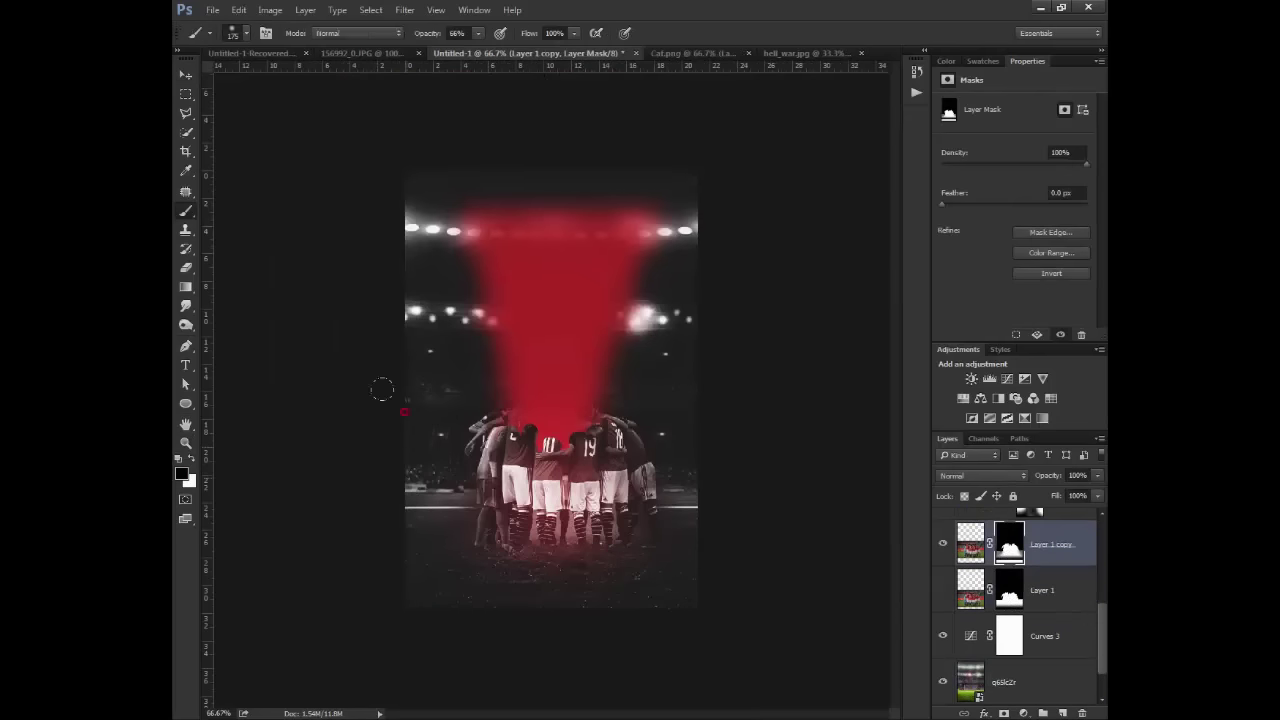
pyautogui.press('v')
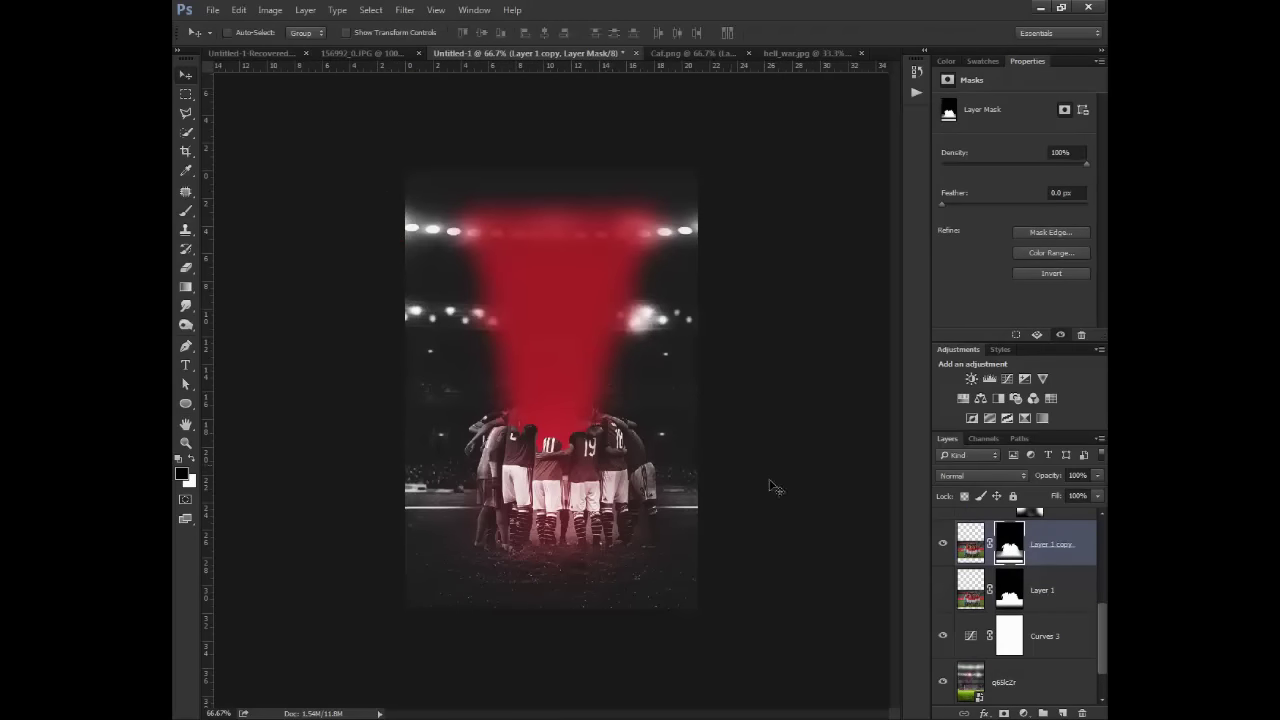
# - Nudge the Layer 3 mask upward and slightly right so the beam's cut-out lines up with the players' heads
pyautogui.scroll(3, 1007, 591)
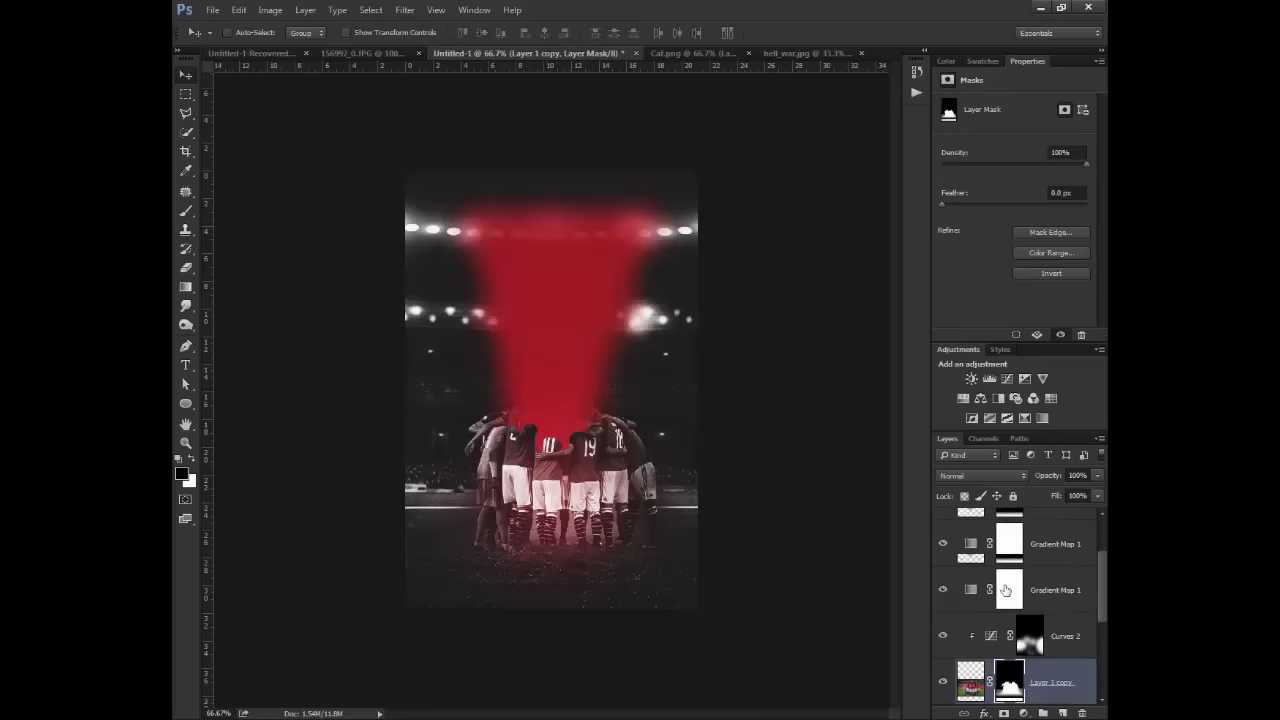
pyautogui.click(1008, 549)
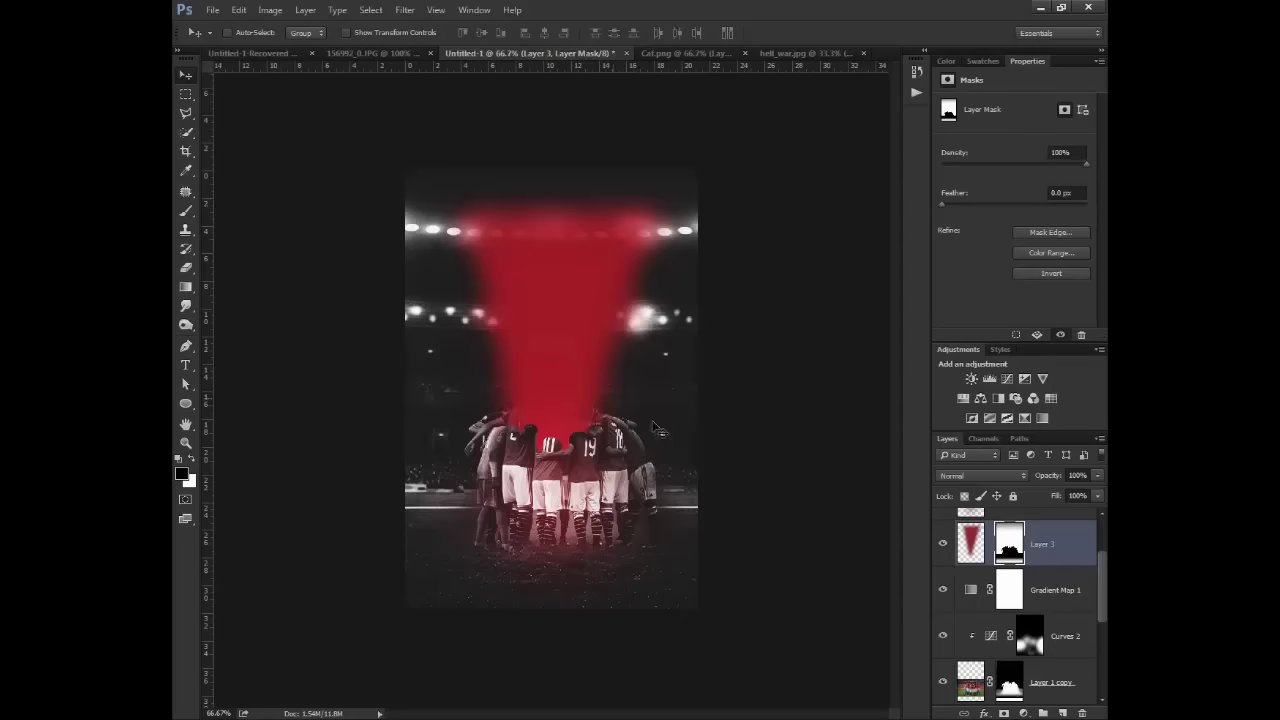
pyautogui.click(1006, 540)
pyautogui.hotkey('shift', 'Up')
pyautogui.hotkey('shift', 'Up')
pyautogui.hotkey('shift', 'Up')
pyautogui.hotkey('shift', 'Up')
pyautogui.hotkey('shift', 'Up')
pyautogui.hotkey('shift', 'Up')
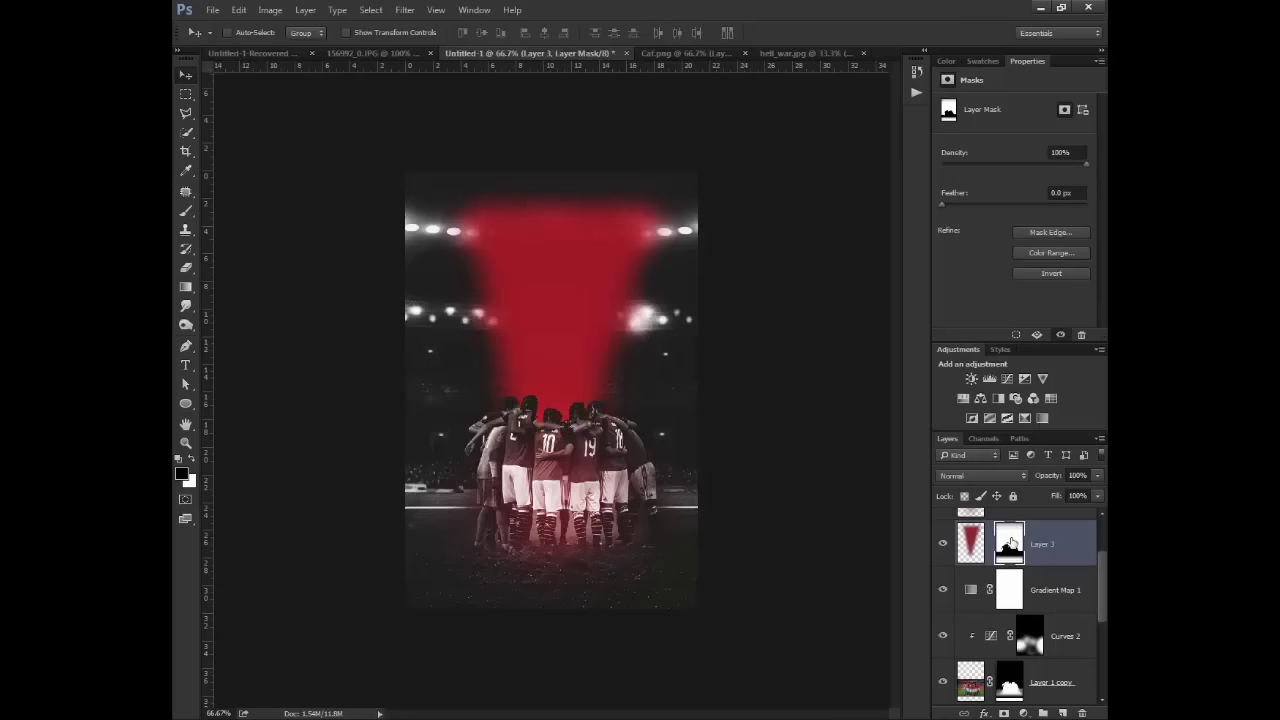
pyautogui.hotkey('ctrl', 'alt', 'z')
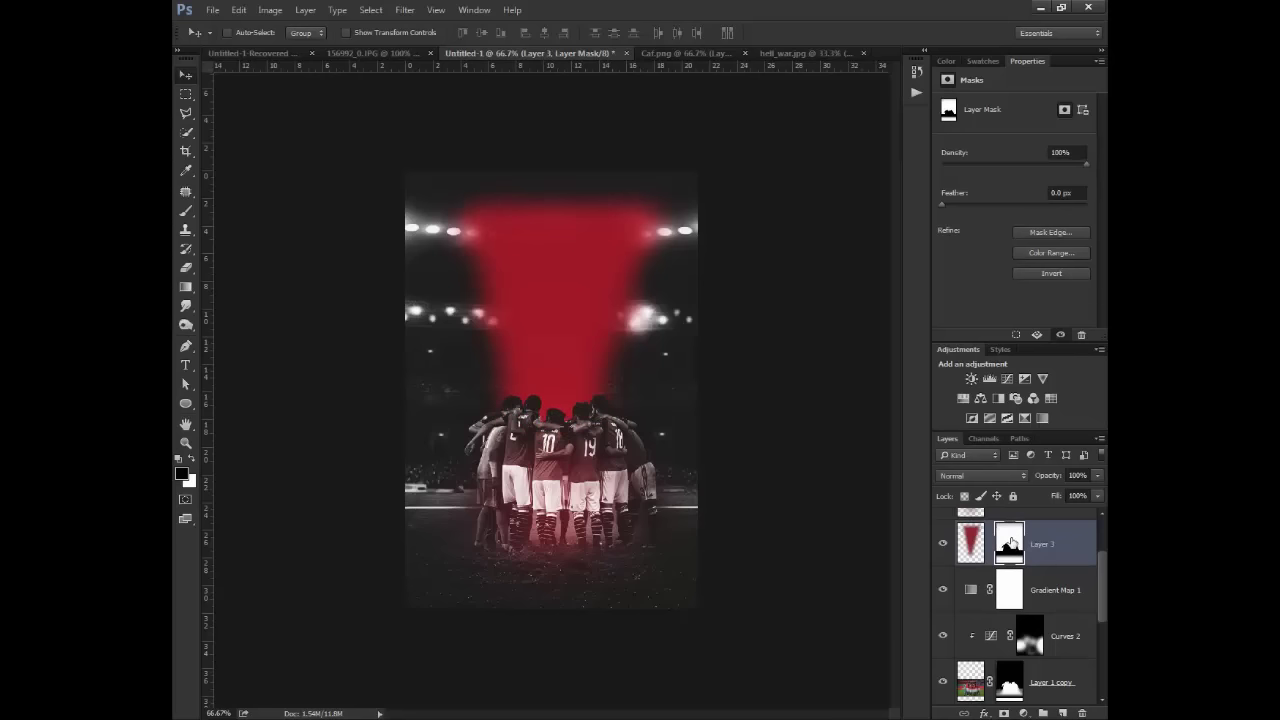
pyautogui.hotkey('ctrl', '+')
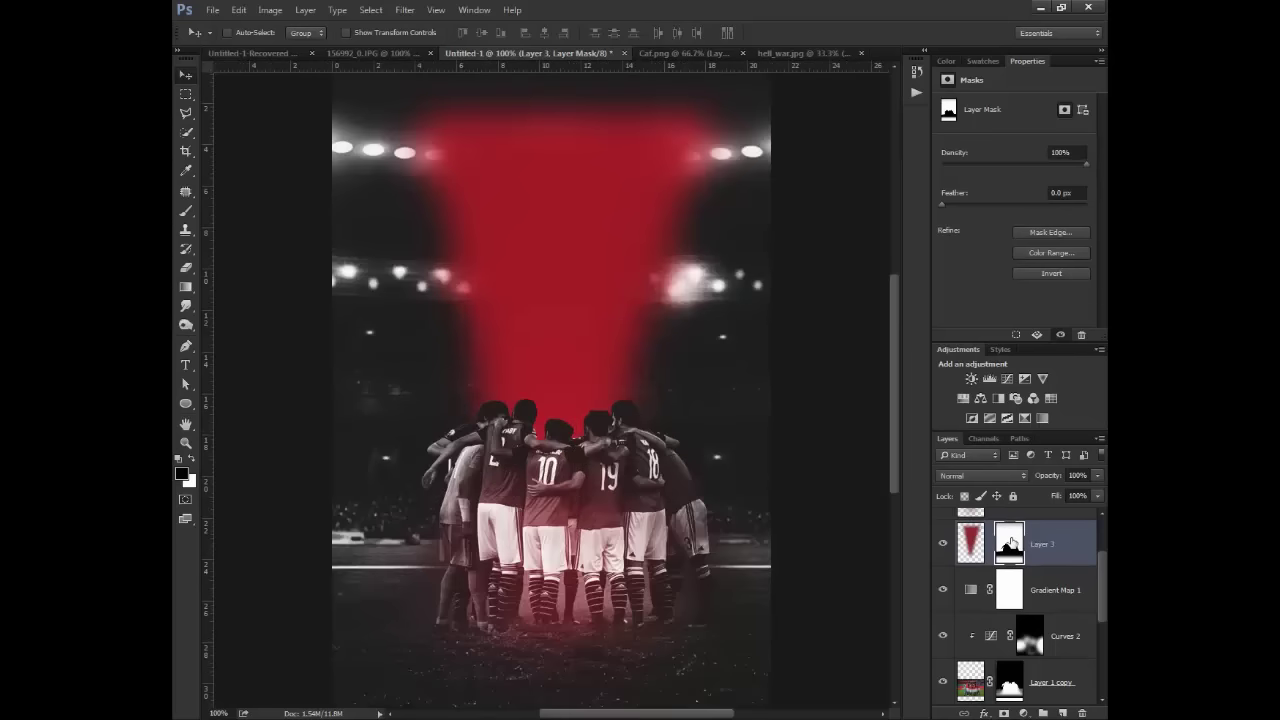
pyautogui.press('z')
pyautogui.keyDown('alt'); pyautogui.click(759, 439); pyautogui.keyUp('alt')
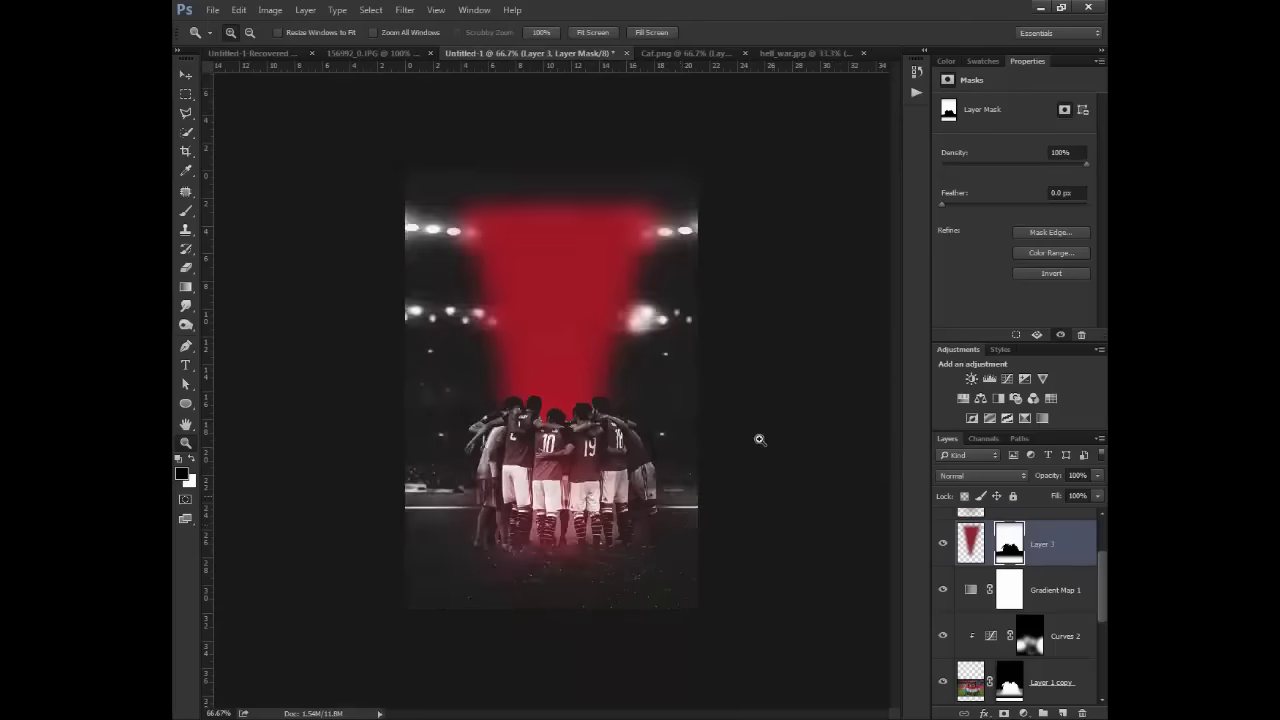
# - Fade the upper half of the red beam with a long downward black-to-transparent gradient on the Layer 3 mask
pyautogui.click(970, 543)
pyautogui.click(1009, 543)
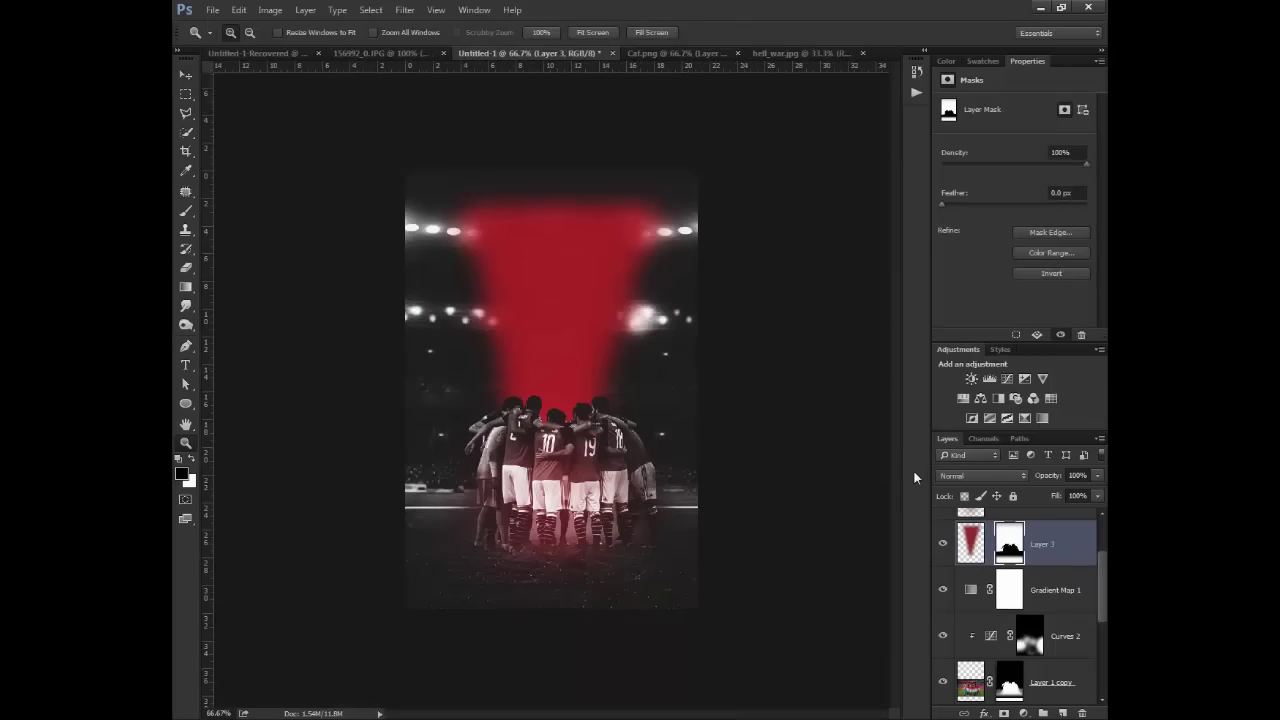
pyautogui.press('v')
pyautogui.press('g')
pyautogui.moveTo(562, 190); pyautogui.dragTo(562, 304)
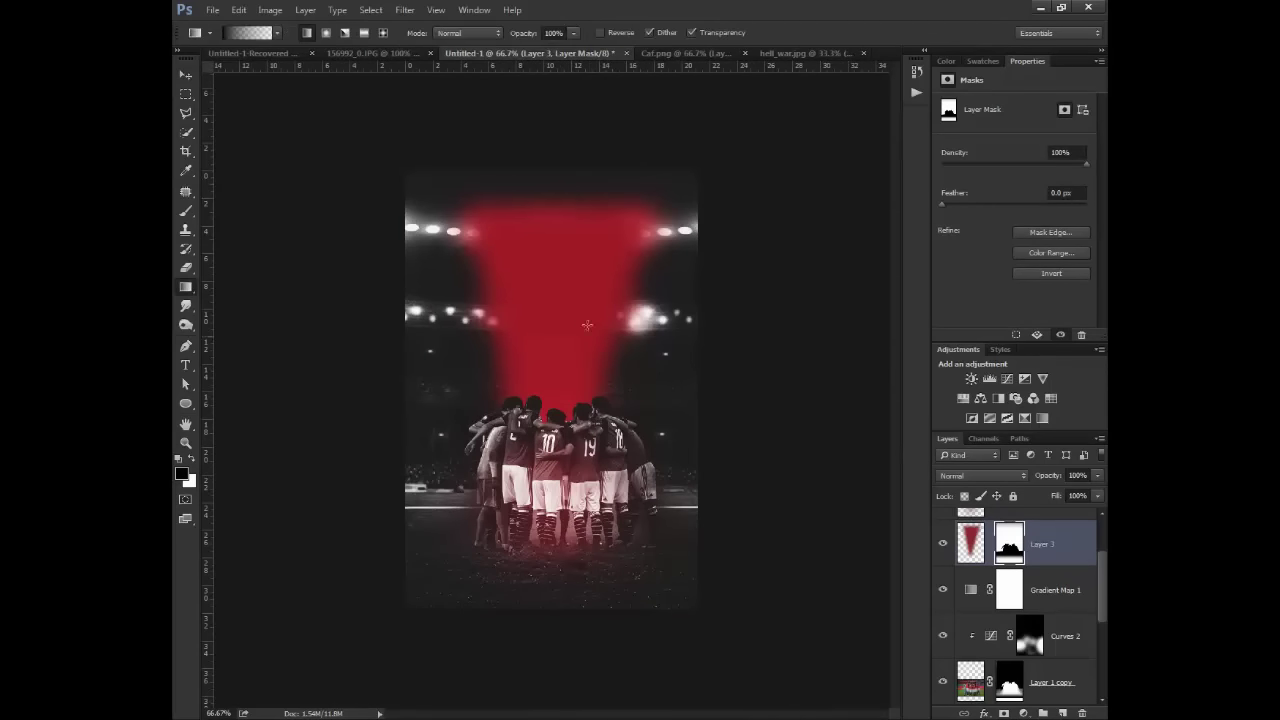
# - Copy the golden trophy from the Caf.png document into the poster and centre it over the beam and huddle
pyautogui.press('v')
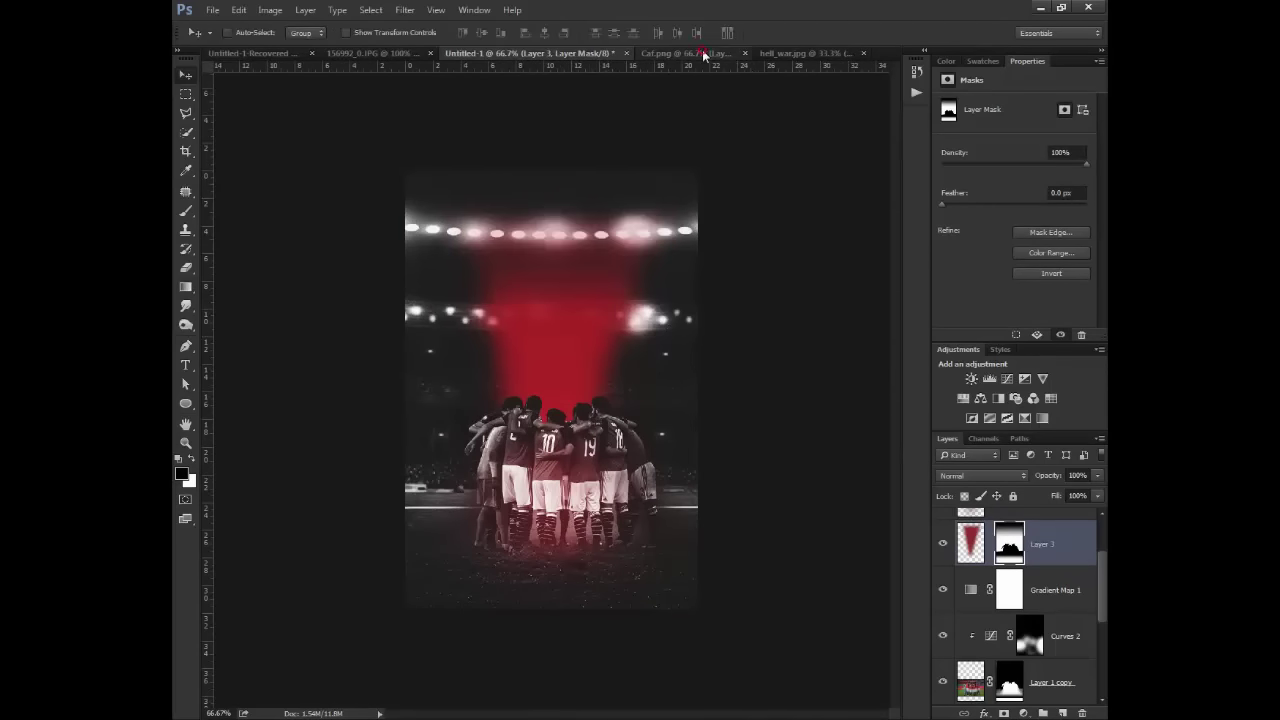
pyautogui.click(655, 53)
pyautogui.moveTo(624, 327); pyautogui.dragTo(585, 247)
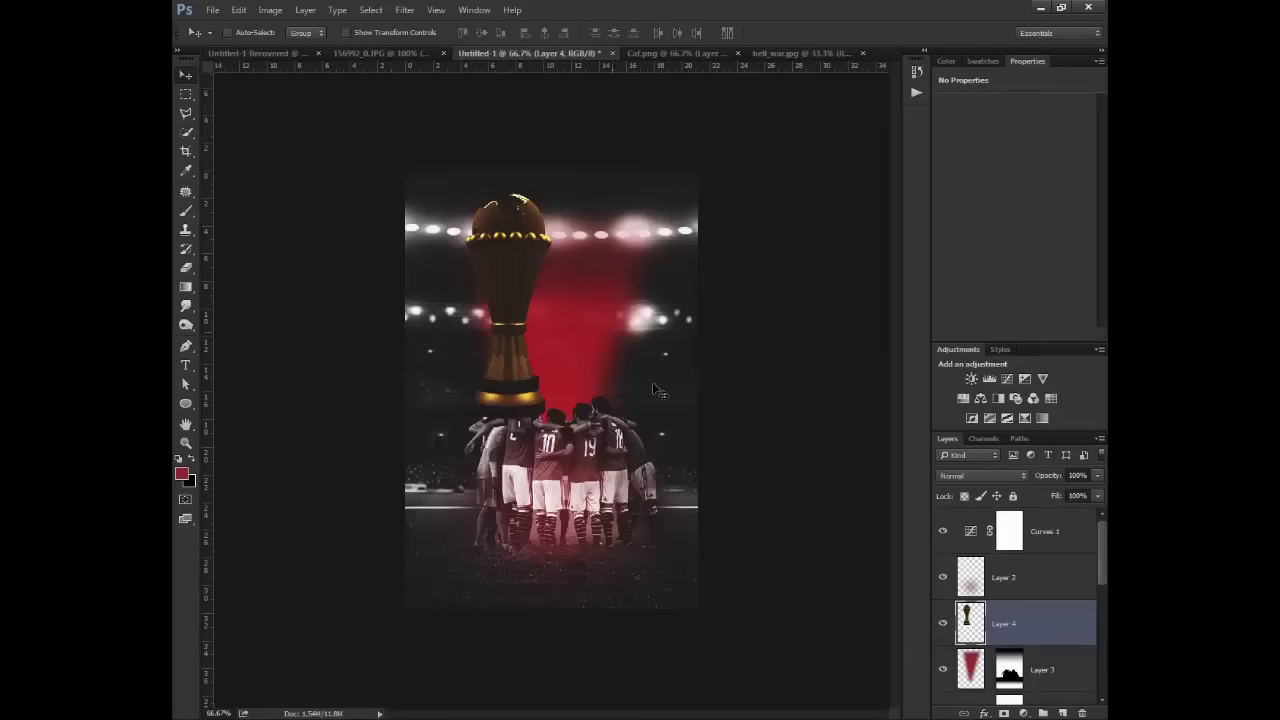
pyautogui.moveTo(542, 341); pyautogui.dragTo(604, 394)
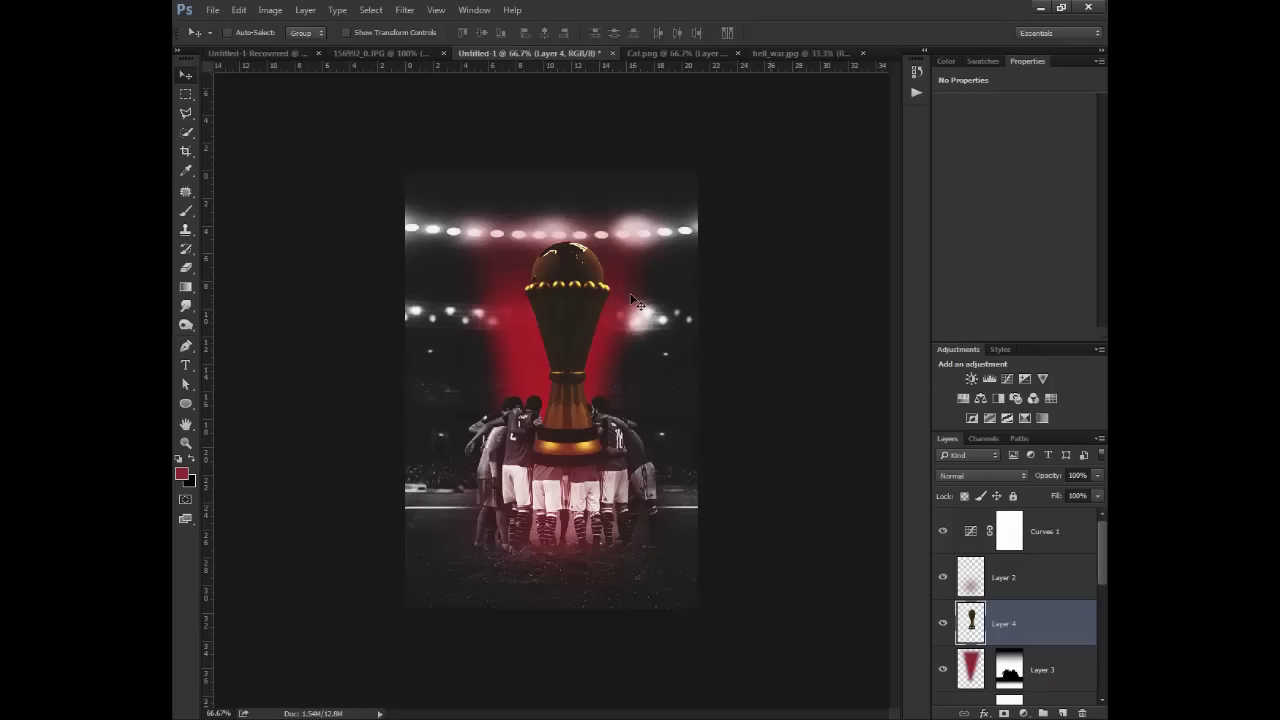
# - Clip the trophy layer to the masked beam on Layer 3 and move it slightly down and left, behind the players' heads
pyautogui.moveTo(1033, 650)
pyautogui.mouseDown()
pyautogui.moveTo(1007, 630)
pyautogui.moveTo(1051, 640)
pyautogui.mouseUp()
pyautogui.moveTo(1048, 639); pyautogui.dragTo(1046, 651)
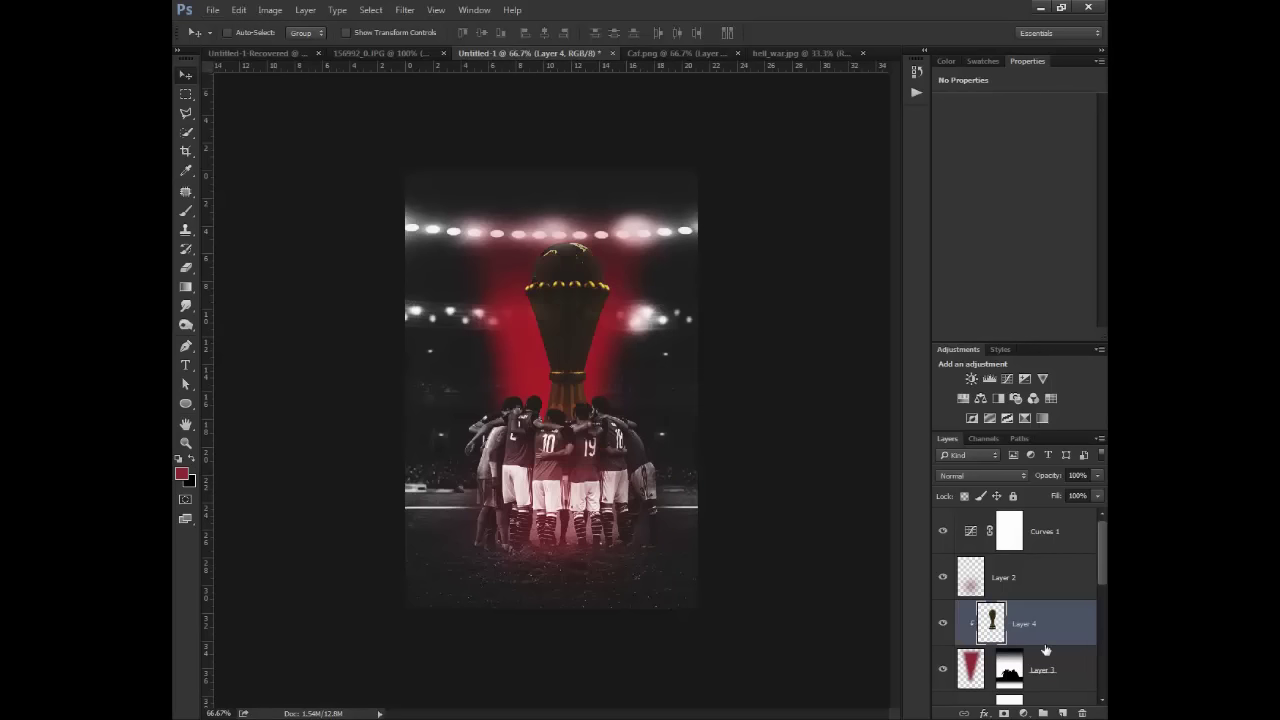
pyautogui.moveTo(581, 363); pyautogui.dragTo(573, 386)
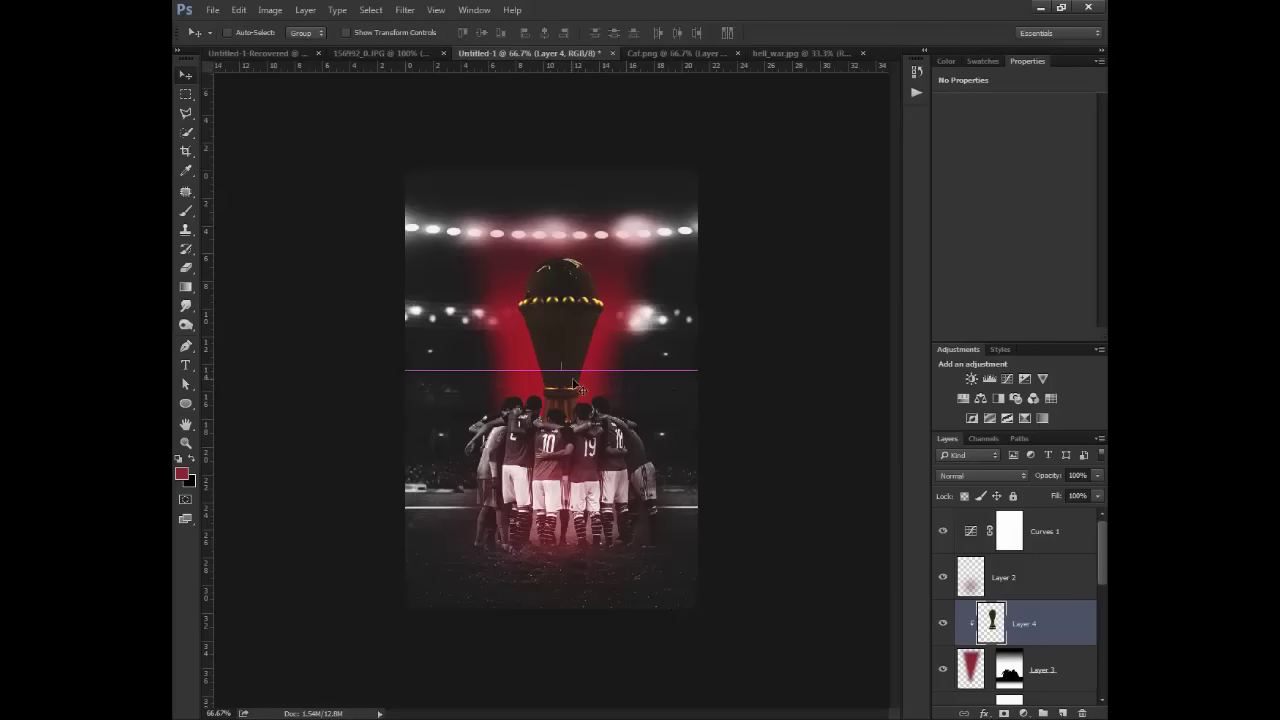
# - Add an Inner Glow to the trophy in dark red 952c2c, with a 54 px size and increased opacity
pyautogui.doubleClick(1048, 639)
pyautogui.click(622, 468)
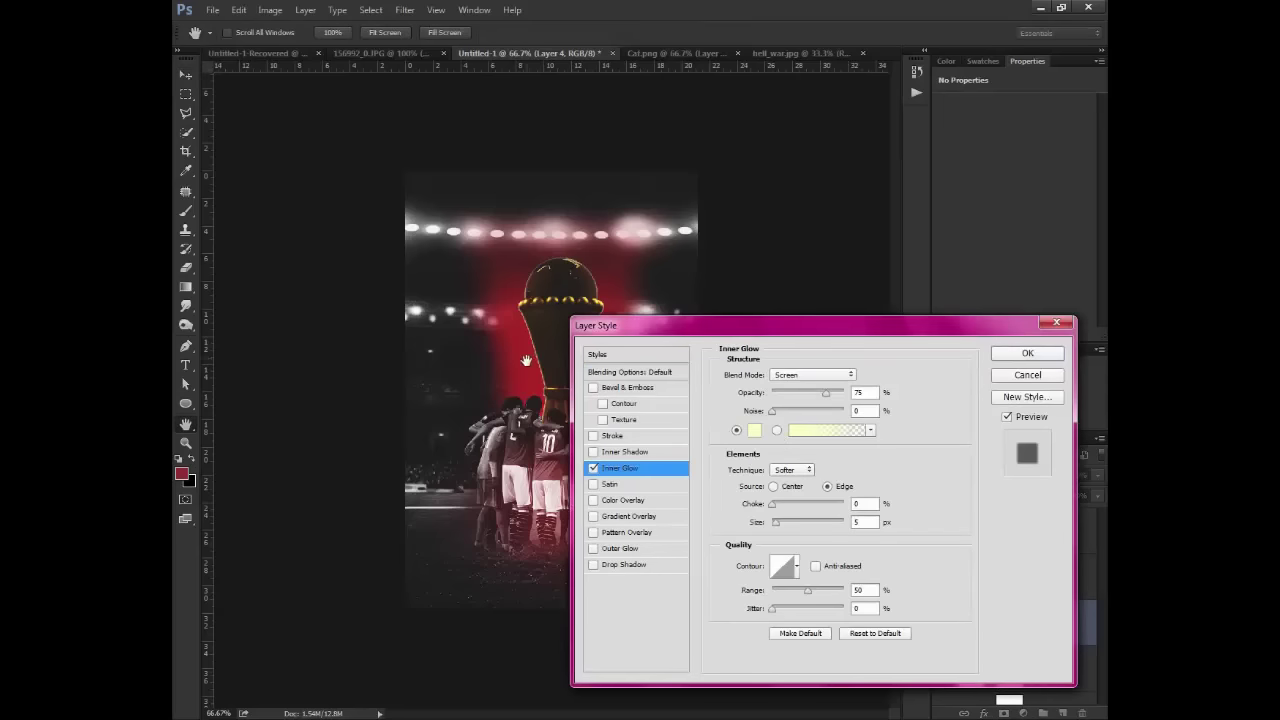
pyautogui.click(754, 430)
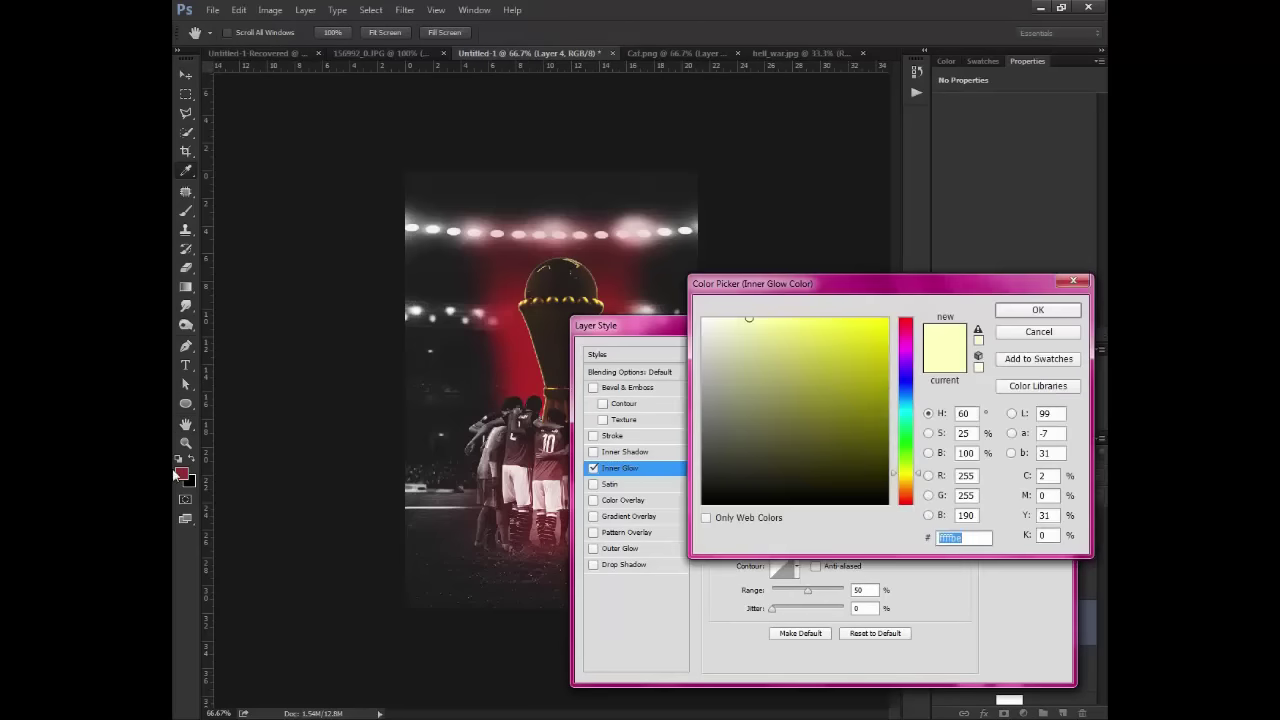
pyautogui.click(180, 474)
pyautogui.click(1016, 317)
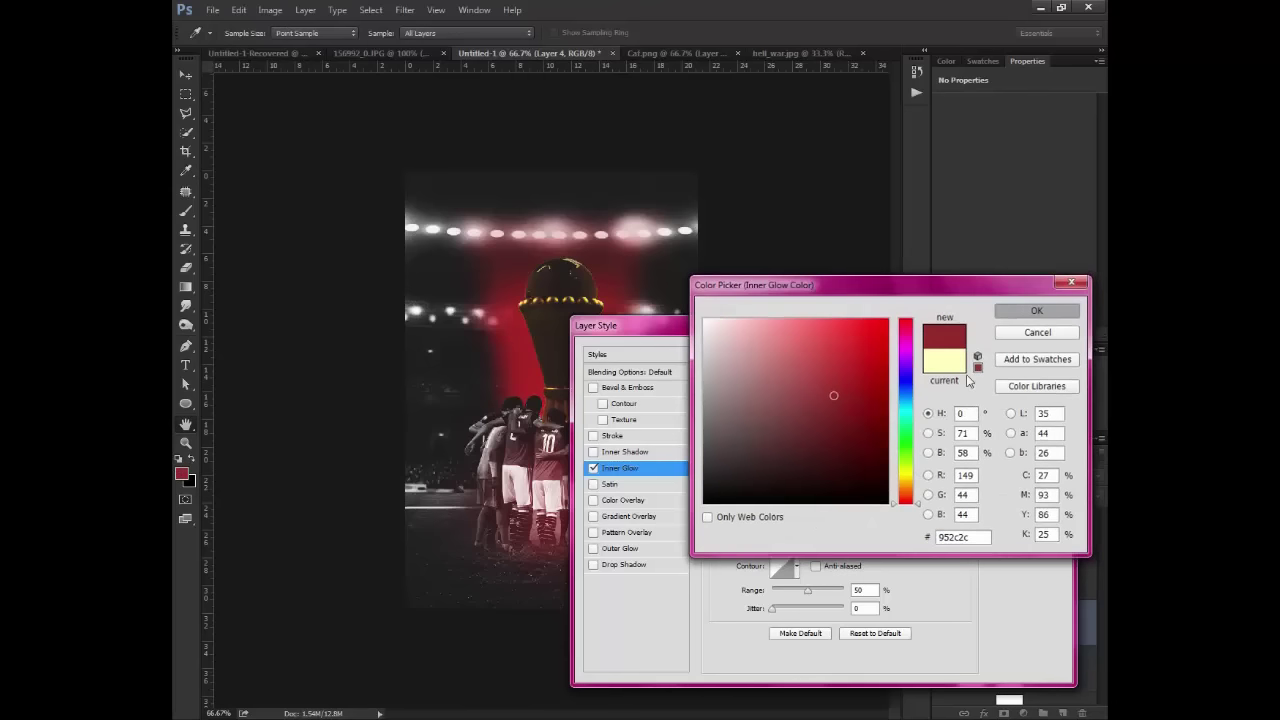
pyautogui.moveTo(789, 517); pyautogui.dragTo(791, 521)
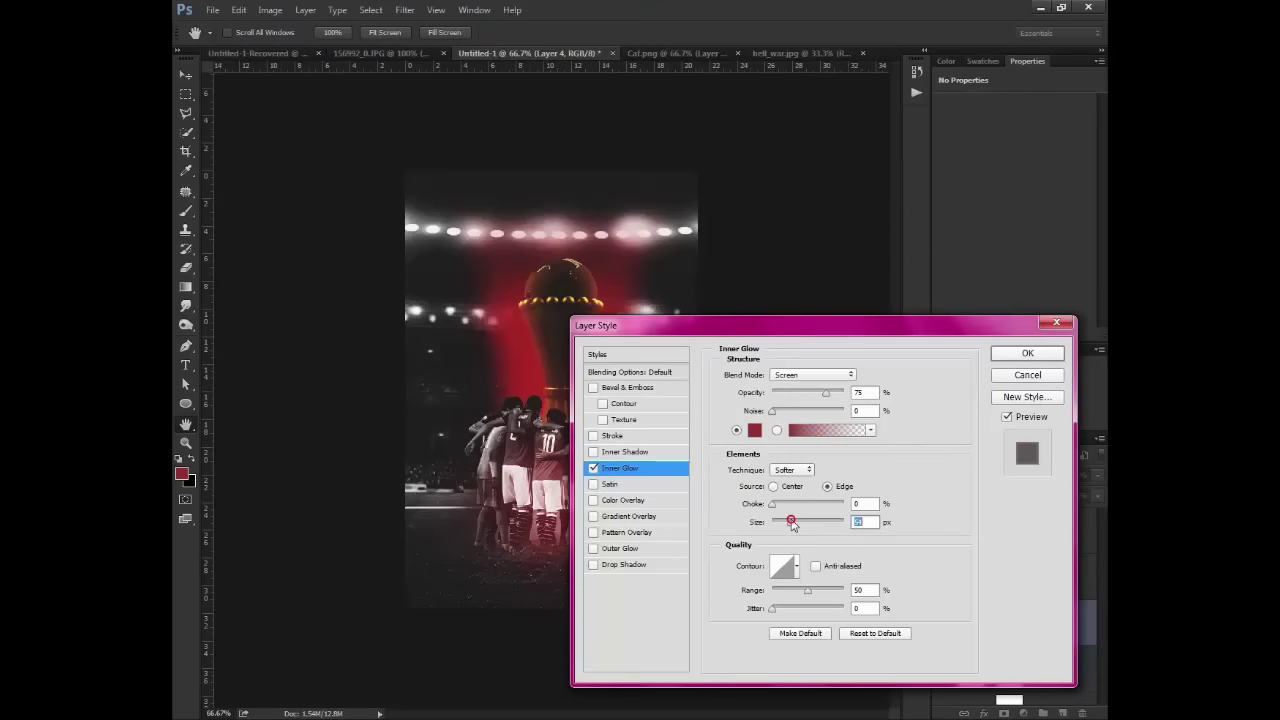
pyautogui.moveTo(850, 400); pyautogui.dragTo(840, 401)
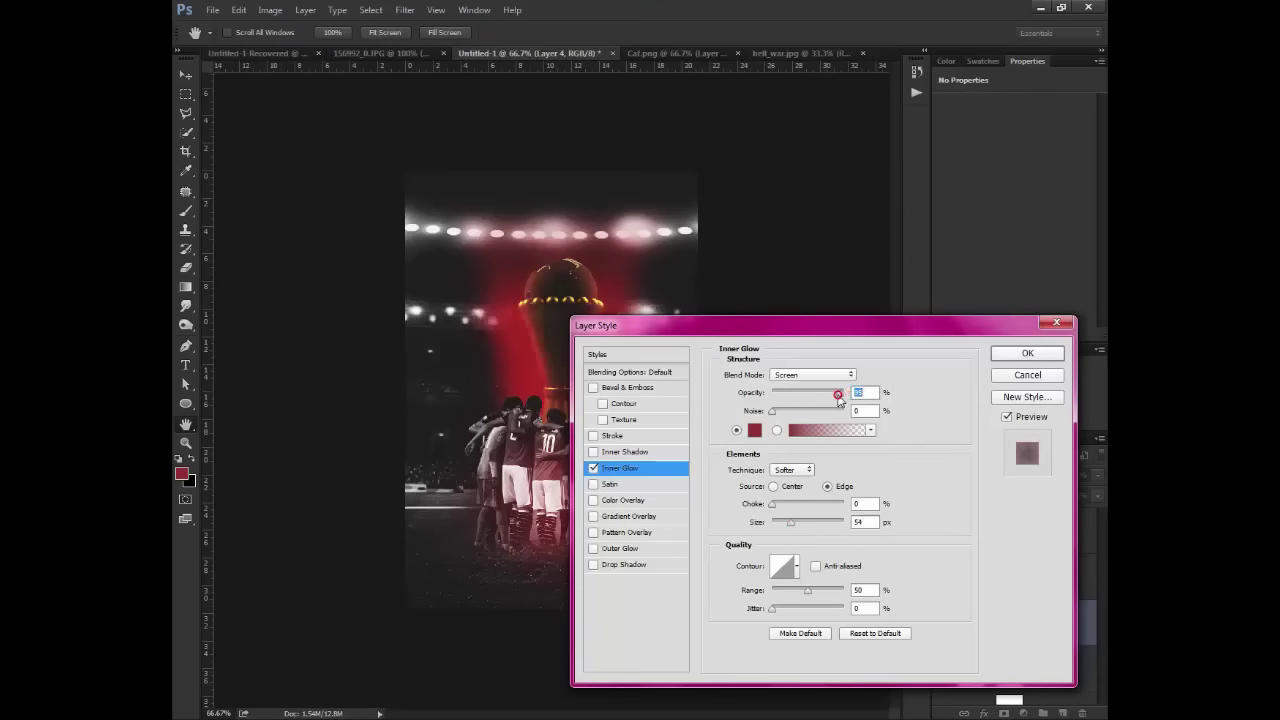
pyautogui.click(1016, 356)
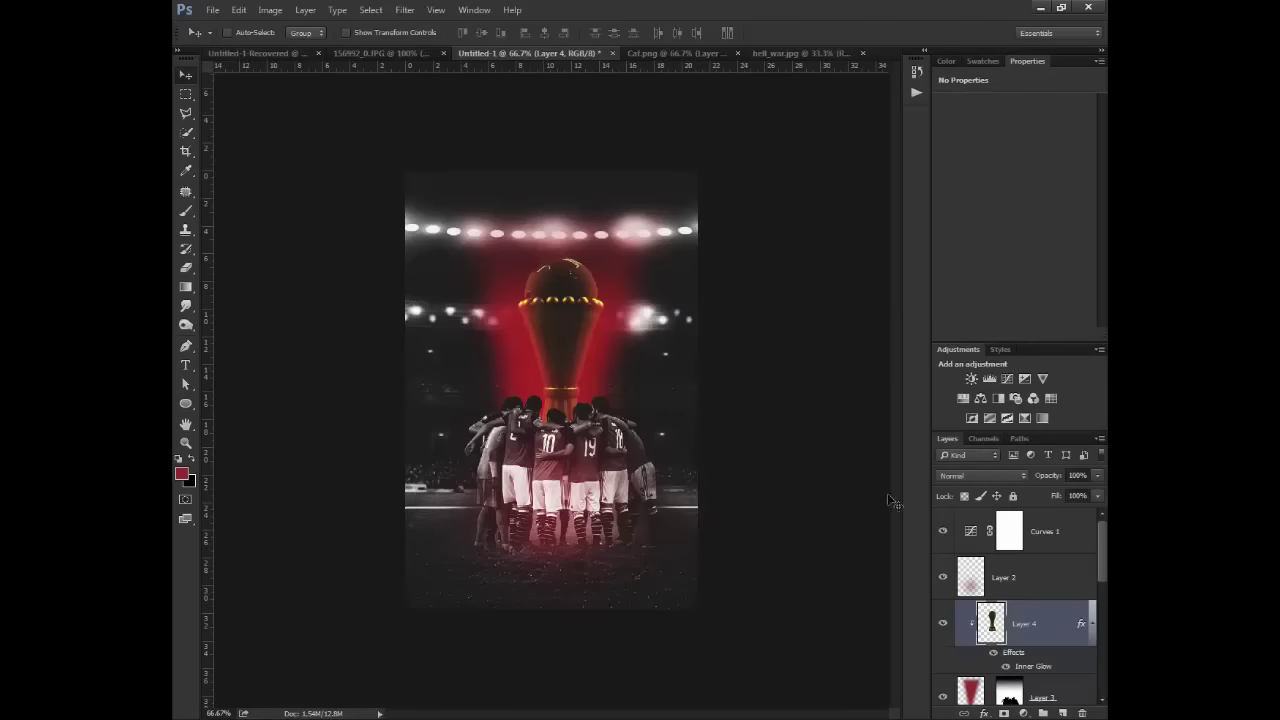
# - Try blend modes such as Overlay on the trophy layer and return it to Normal
pyautogui.press('z')
pyautogui.moveTo(418, 178); pyautogui.dragTo(652, 530)
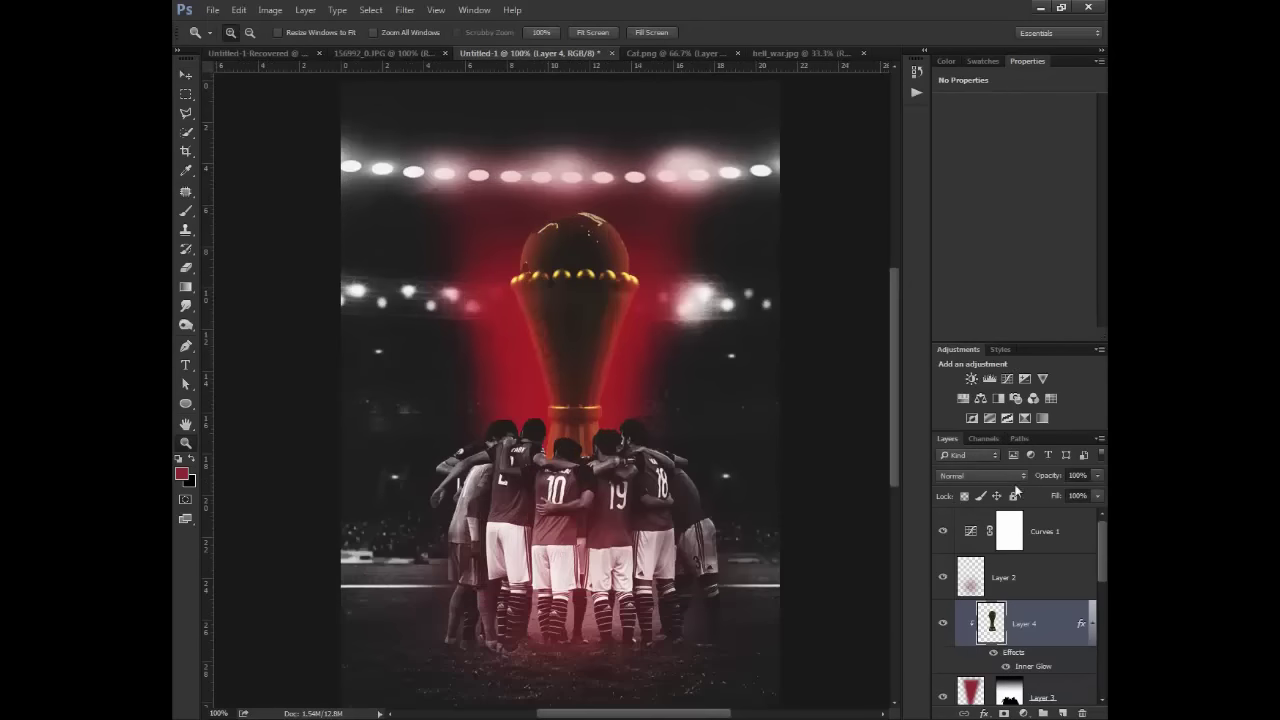
pyautogui.click(1013, 475)
pyautogui.click(960, 326)
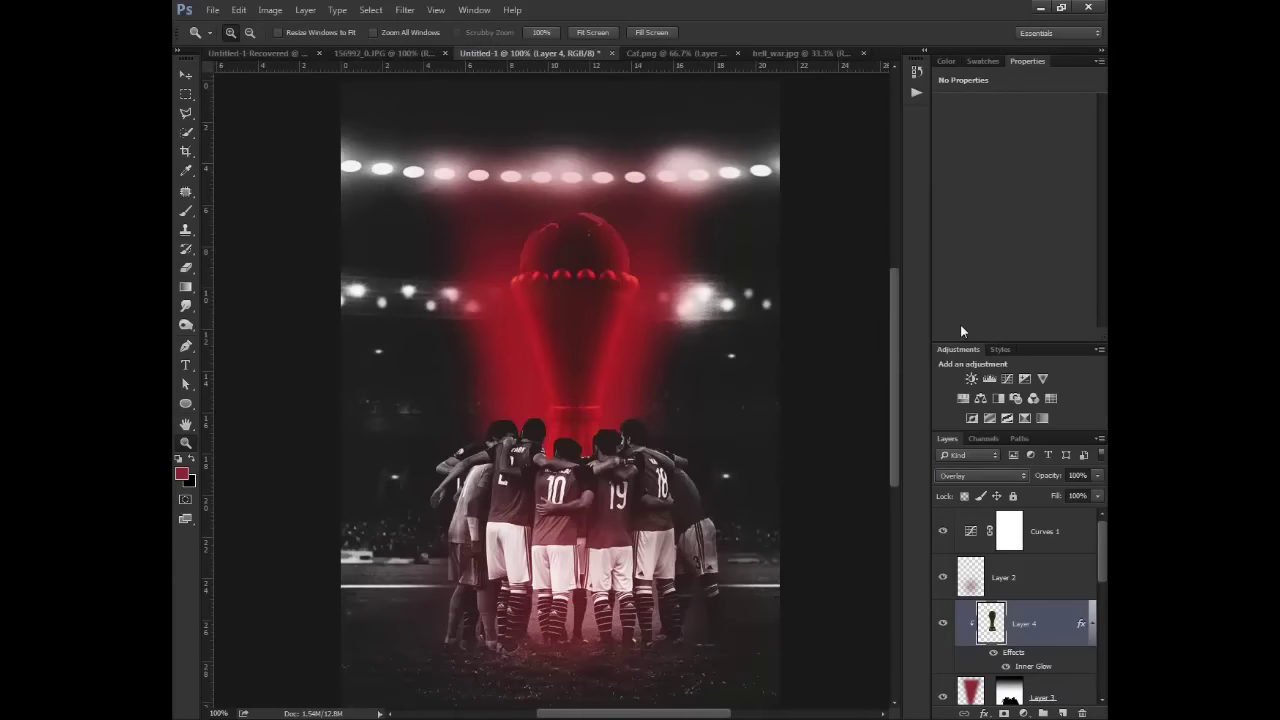
pyautogui.scroll(1, 985, 471)
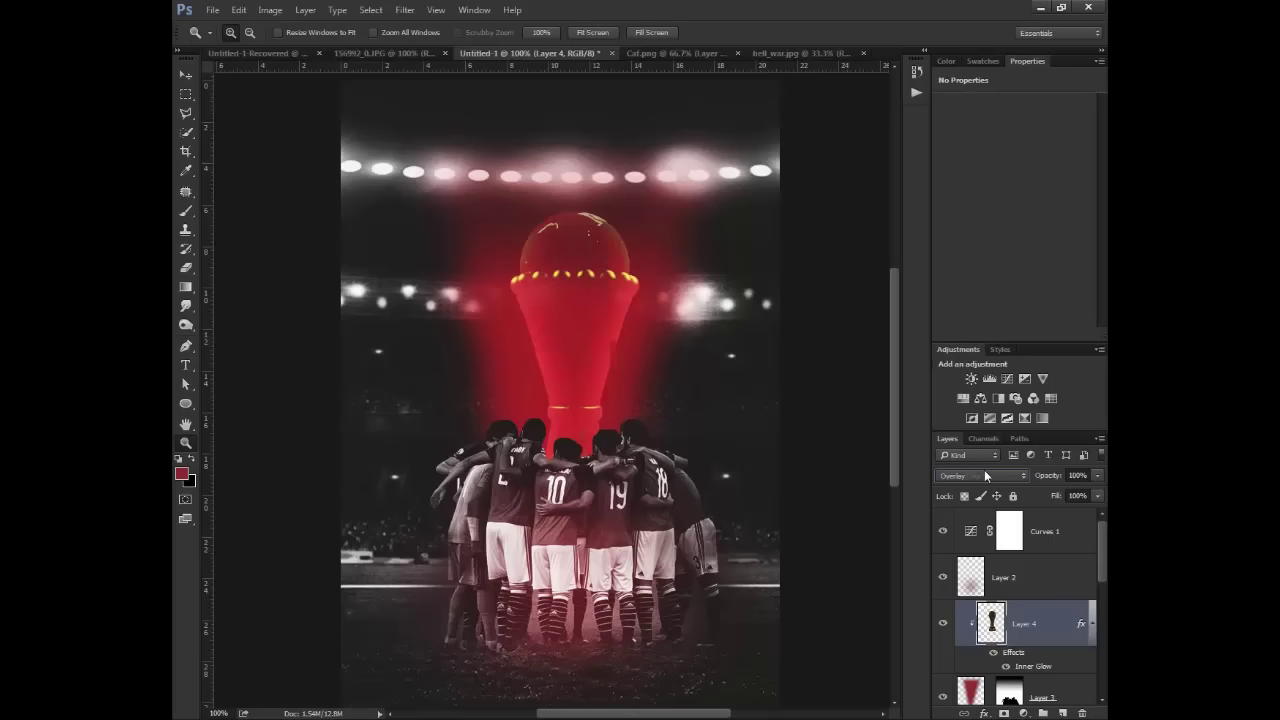
pyautogui.scroll(6, 984, 475)
pyautogui.scroll(4, 984, 475)
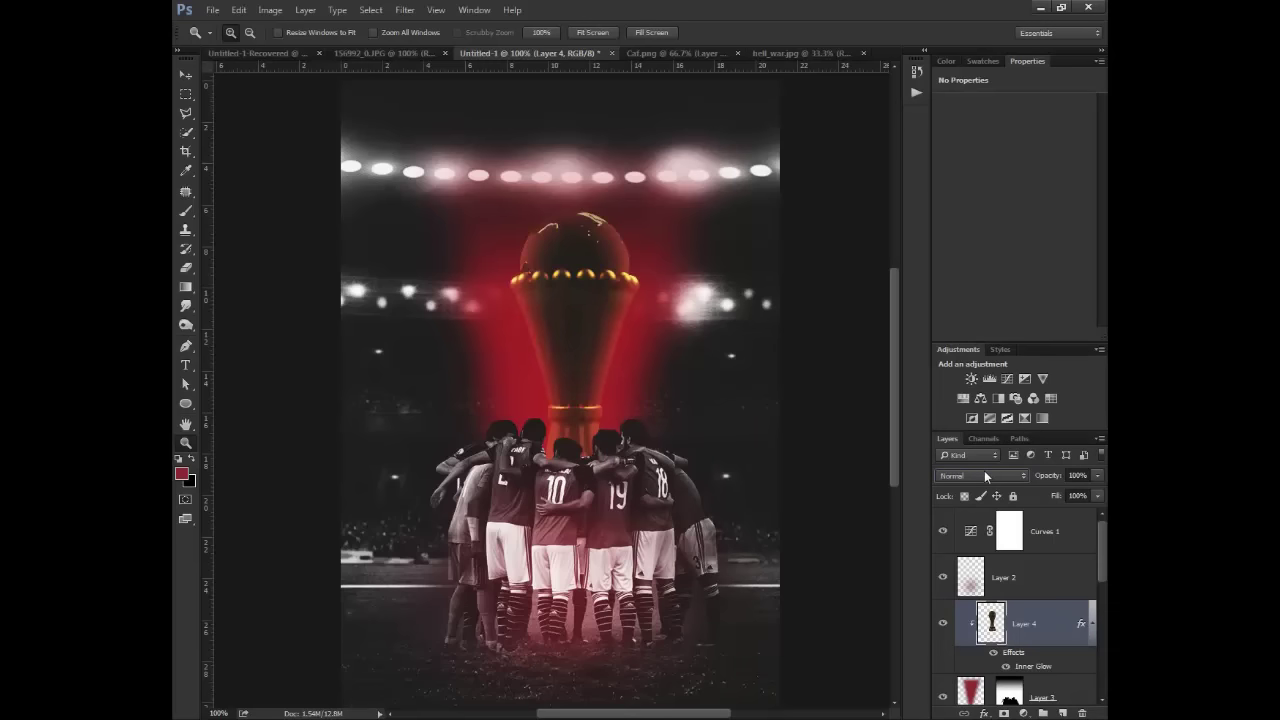
pyautogui.click(984, 476)
pyautogui.click(974, 480)
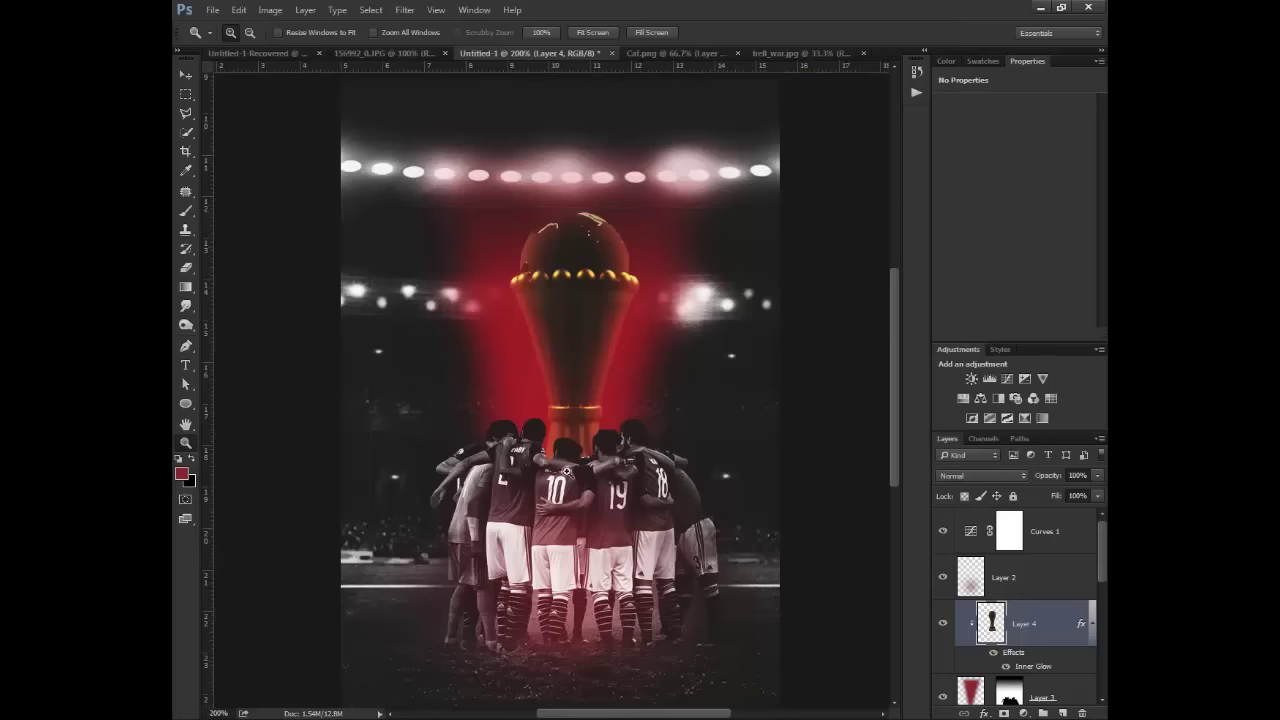
# - Add a new empty layer clipped to Layer 1 copy, directly above the huddle
pyautogui.click(549, 458)
pyautogui.moveTo(635, 500); pyautogui.dragTo(617, 468)
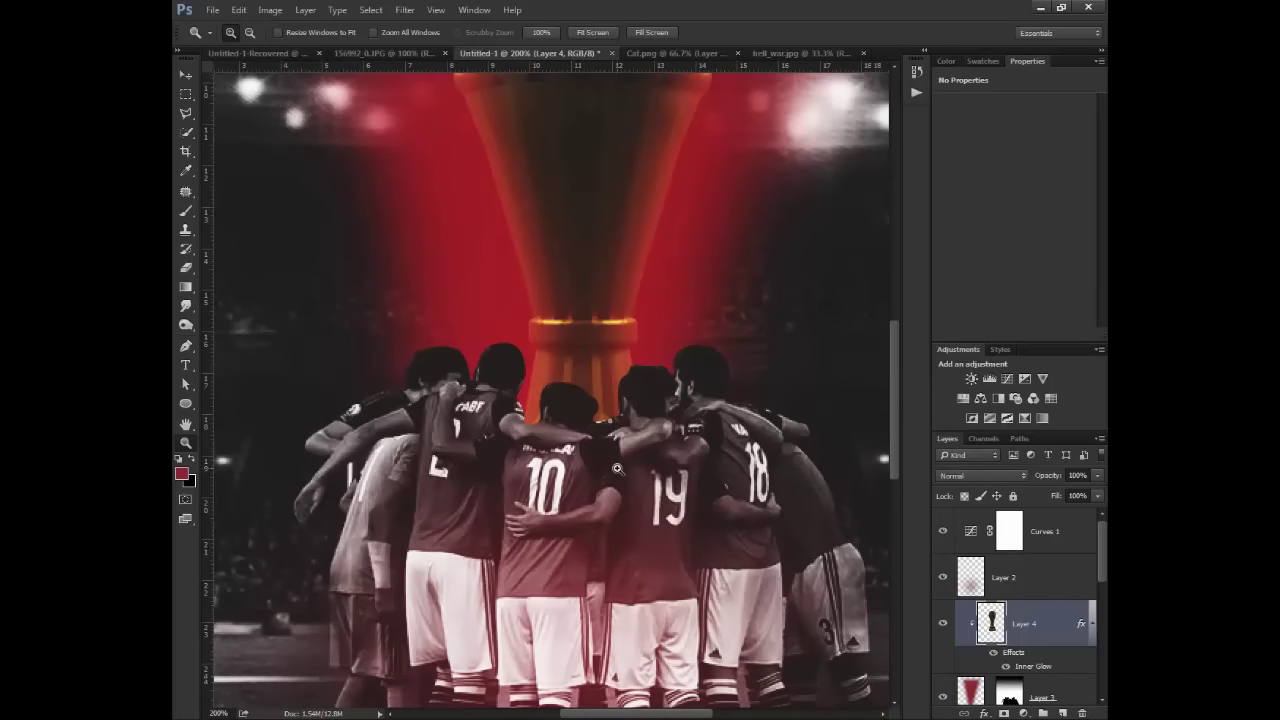
pyautogui.scroll(-5, 990, 640)
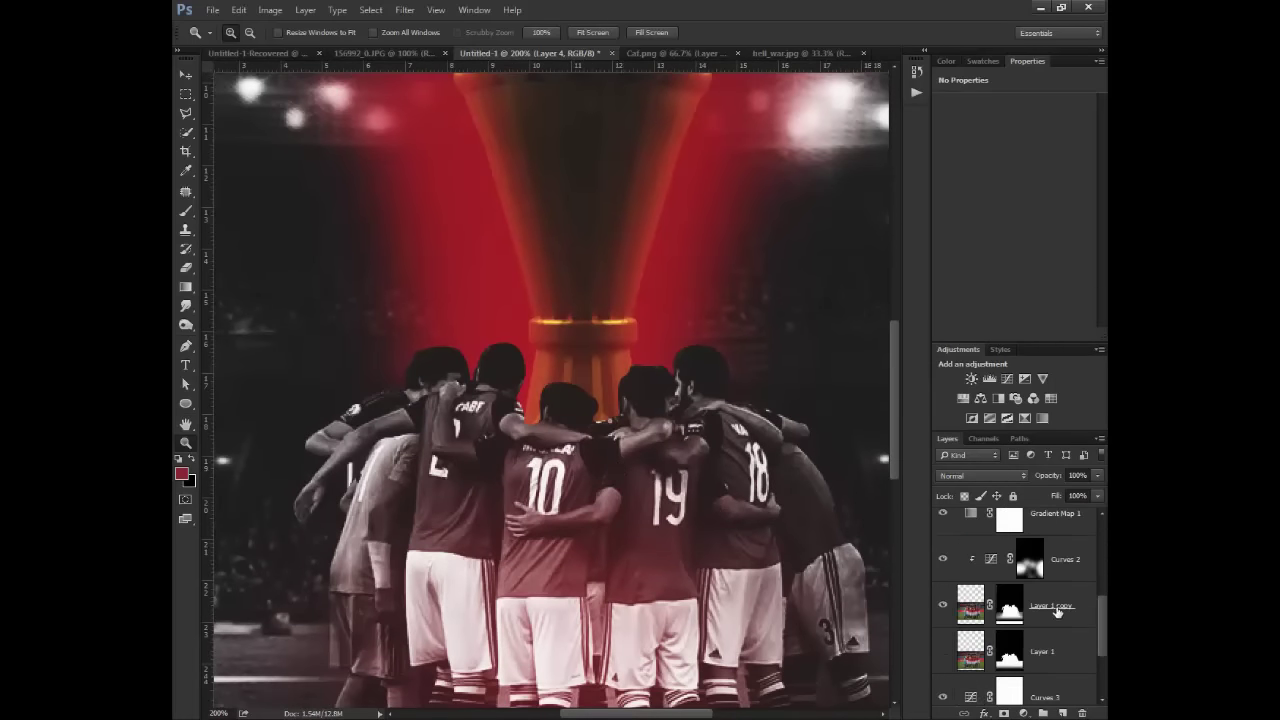
pyautogui.click(1058, 610)
pyautogui.click(1064, 712)
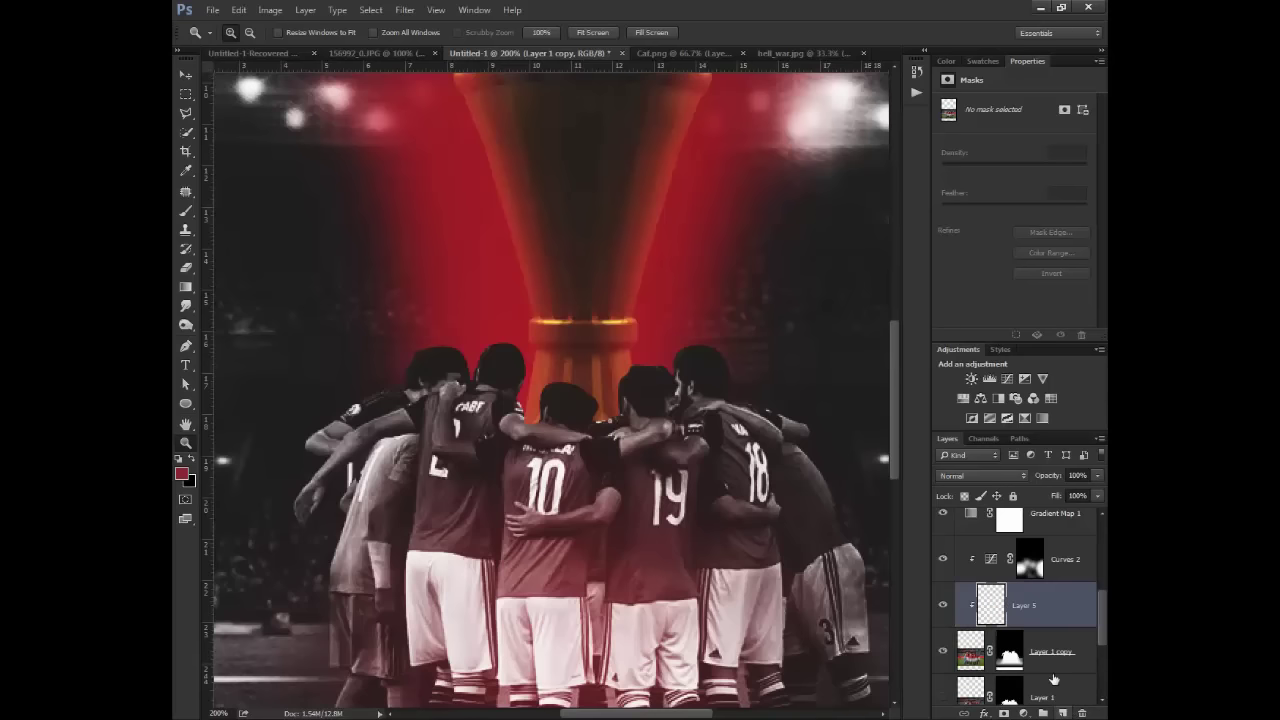
# - Try a soft red brush dab near the trophy base on the clipped layer and undo it
pyautogui.click(543, 356)
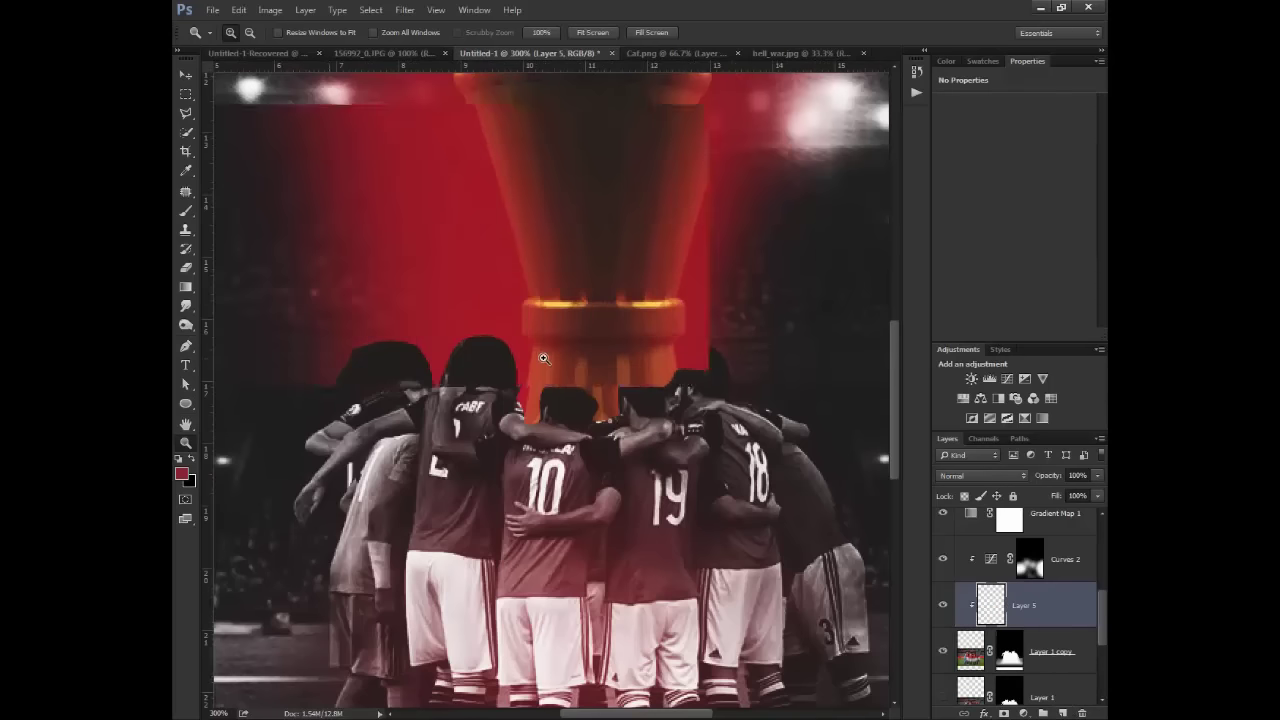
pyautogui.press('b')
pyautogui.click(556, 372)
pyautogui.hotkey('ctrl', 'z')
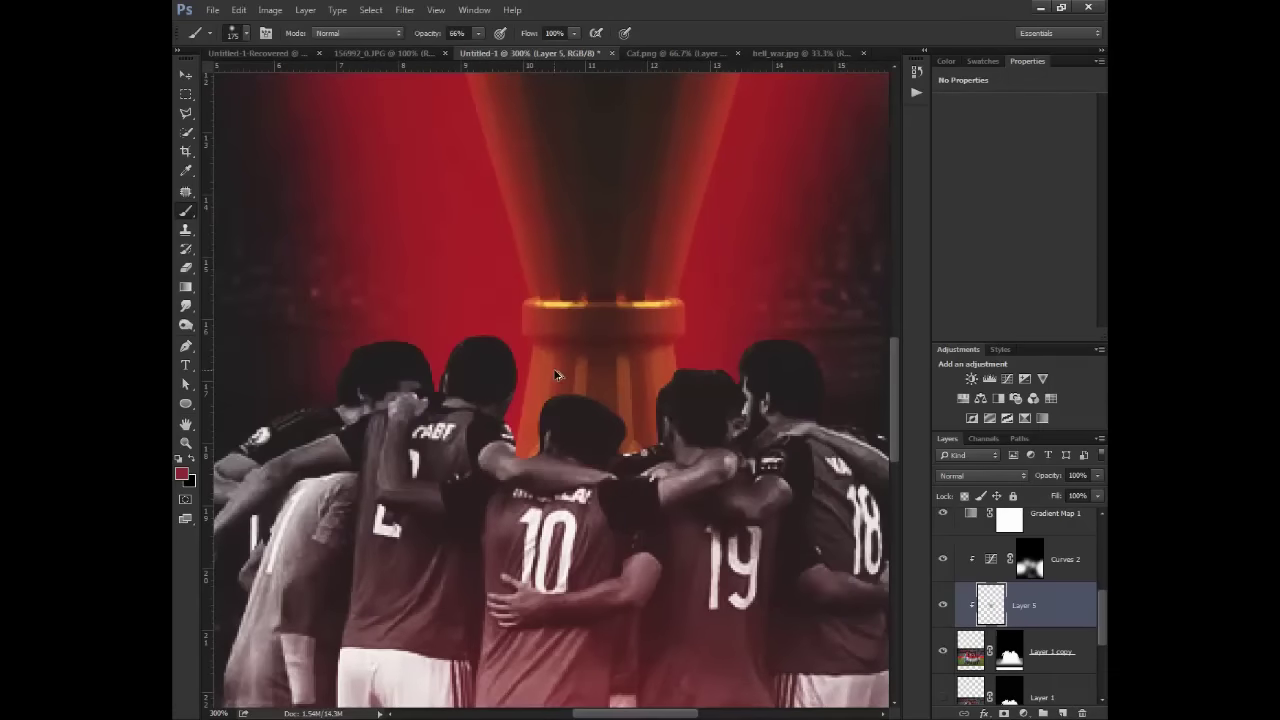
# - Move Layer 5 above the Gradient Map 1 adjustment, out of the clipping group
pyautogui.moveTo(1031, 585); pyautogui.dragTo(1030, 548)
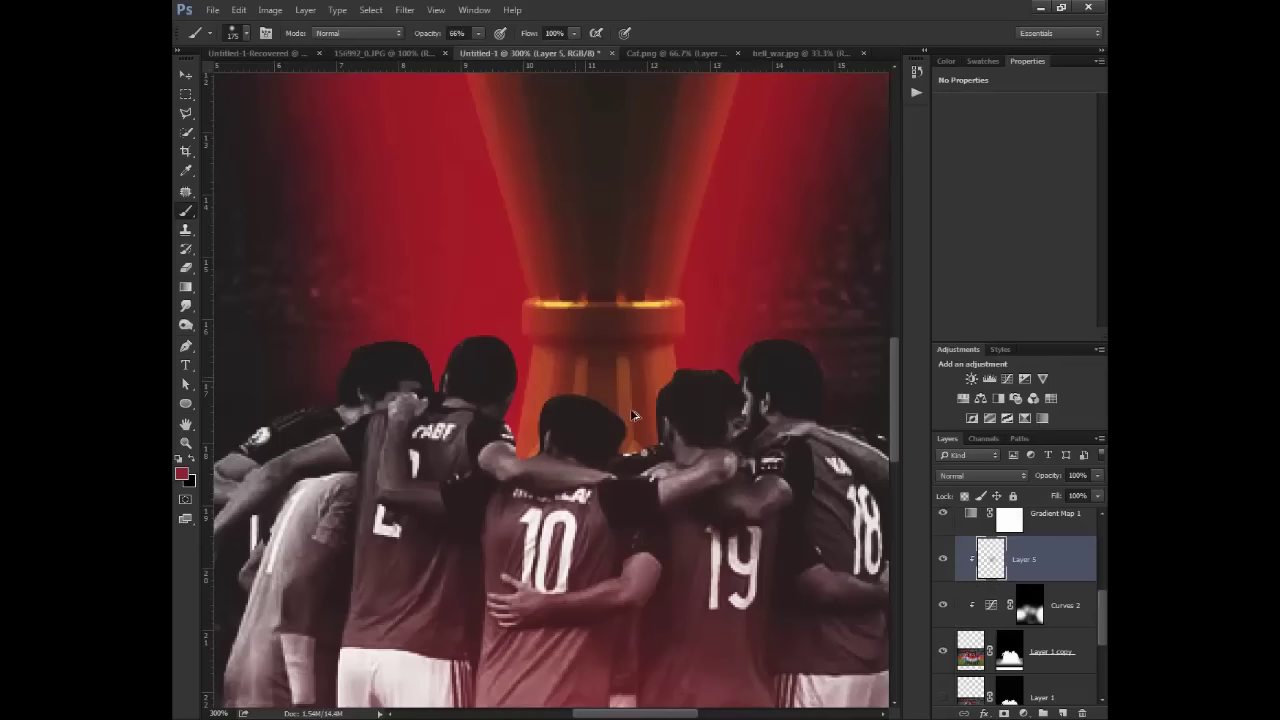
pyautogui.scroll(1, 1022, 572)
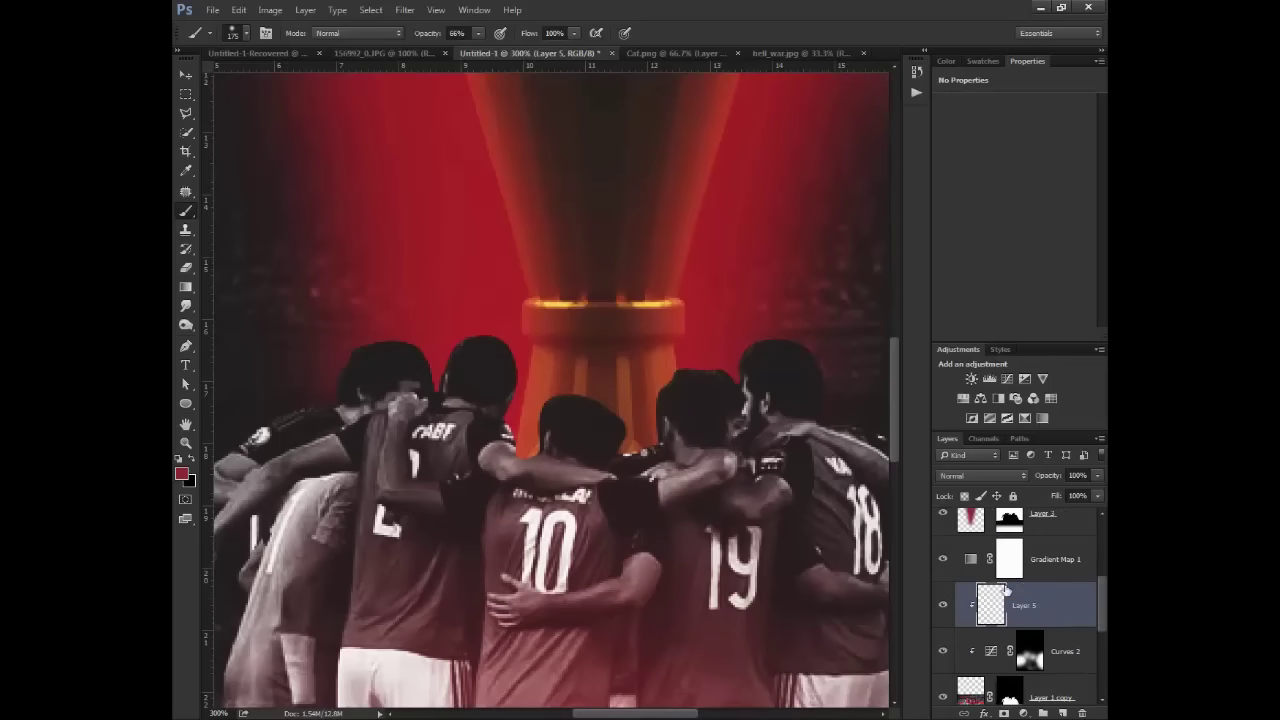
pyautogui.moveTo(1006, 590); pyautogui.dragTo(1063, 559)
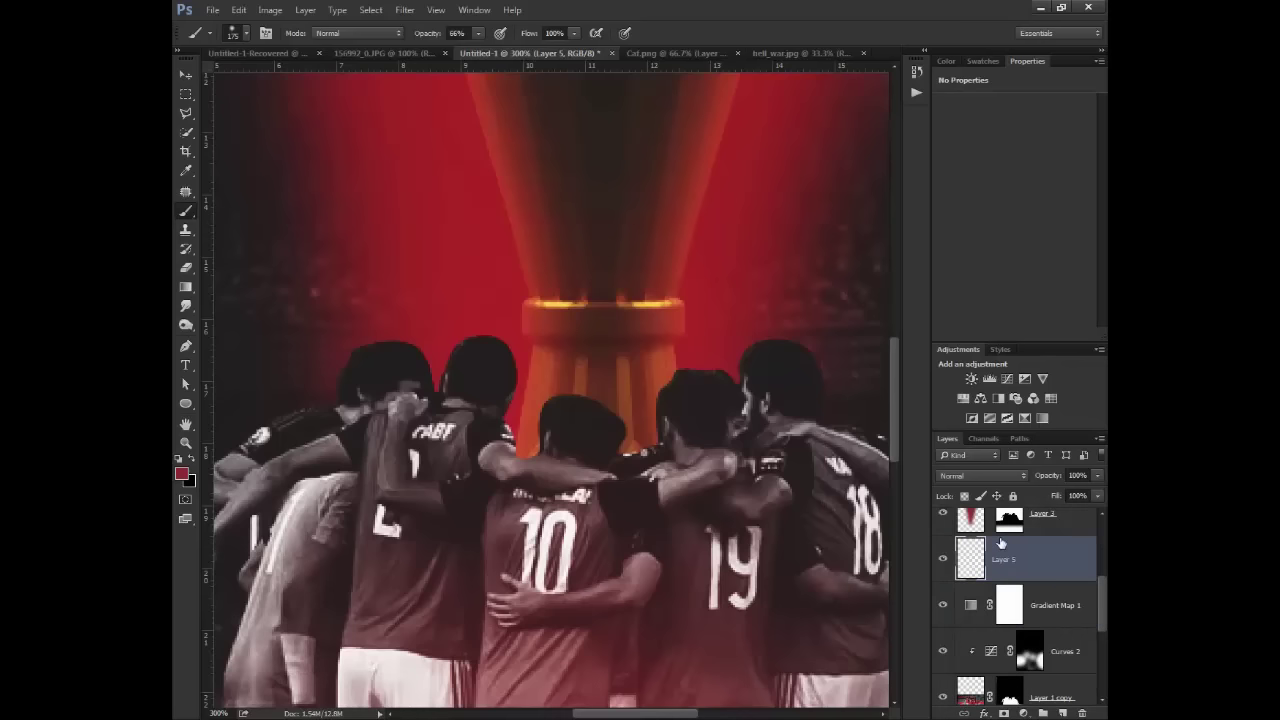
# - Pick a muted medium red and paint a soft glow around the left players' heads on Layer 5 with a 30 px brush
pyautogui.click(585, 430)
pyautogui.hotkey('ctrl', 'z')
pyautogui.click(946, 61)
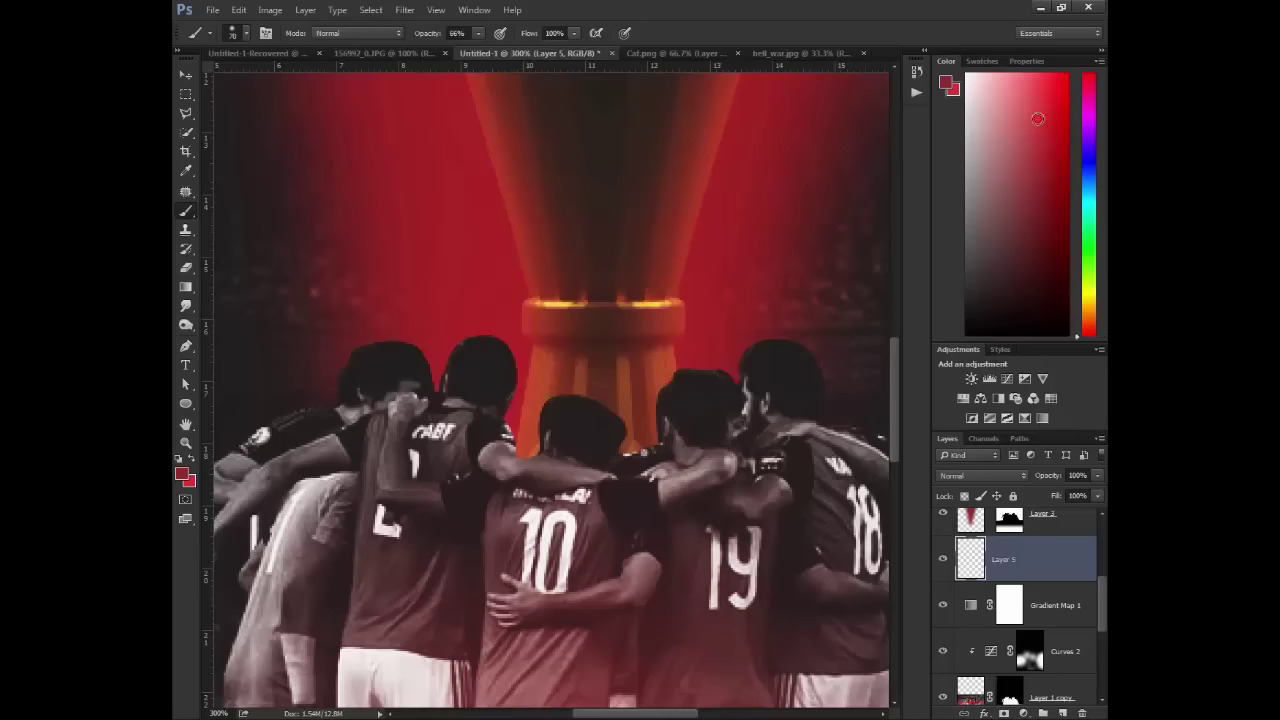
pyautogui.click(1038, 183)
pyautogui.click(547, 384)
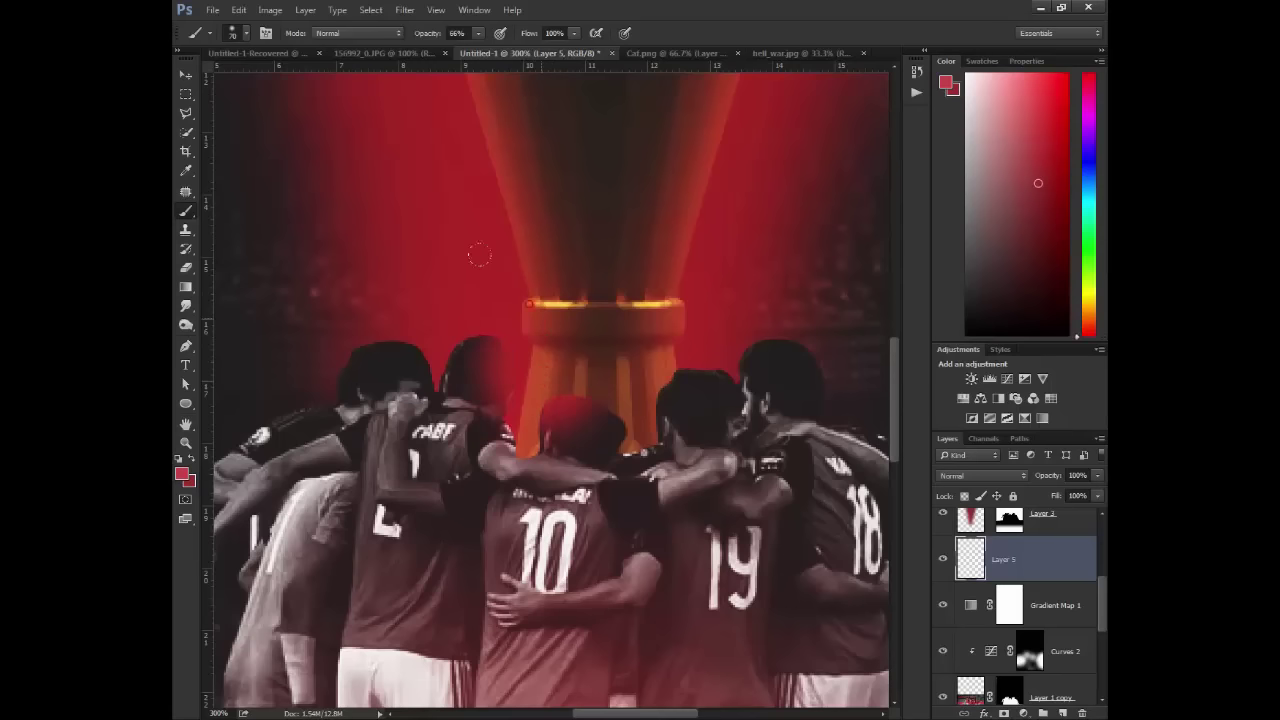
pyautogui.hotkey('ctrl', 'z')
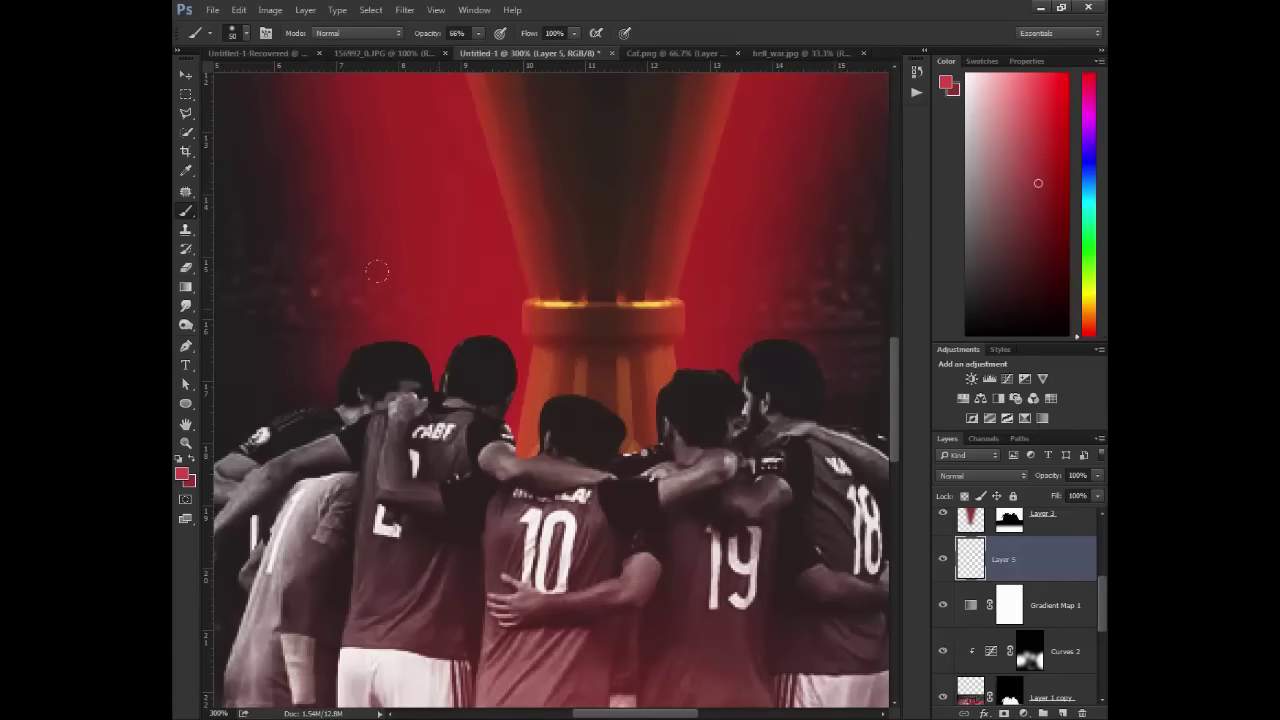
pyautogui.press('[')
pyautogui.moveTo(377, 270)
pyautogui.mouseDown()
pyautogui.moveTo(296, 327)
pyautogui.moveTo(286, 373)
pyautogui.moveTo(293, 330)
pyautogui.moveTo(354, 281)
pyautogui.mouseUp()
pyautogui.moveTo(420, 310)
pyautogui.mouseDown()
pyautogui.moveTo(518, 292)
pyautogui.moveTo(533, 318)
pyautogui.moveTo(497, 289)
pyautogui.mouseUp()
pyautogui.moveTo(518, 358)
pyautogui.mouseDown()
pyautogui.moveTo(506, 382)
pyautogui.moveTo(519, 453)
pyautogui.moveTo(513, 363)
pyautogui.mouseUp()
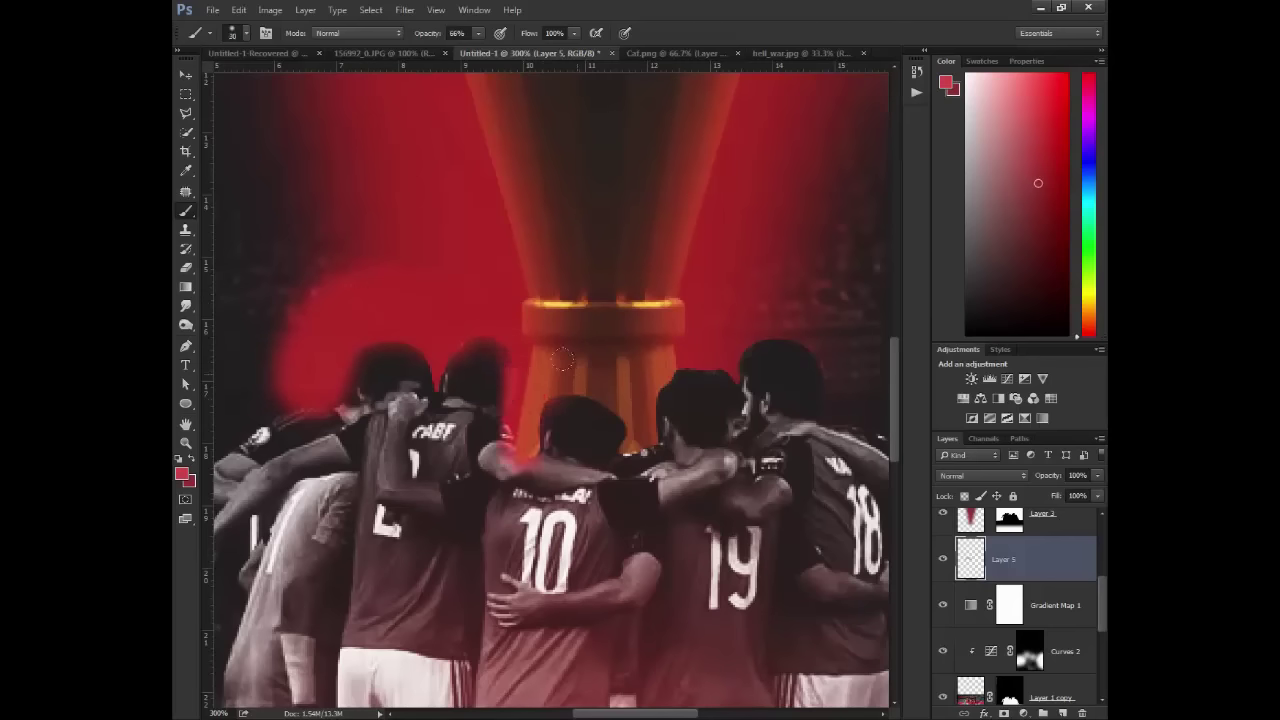
# - Extend the red glow around the middle and right players' heads, over the right shoulders and down to the far-left player's arm
pyautogui.moveTo(578, 398)
pyautogui.mouseDown()
pyautogui.moveTo(628, 440)
pyautogui.moveTo(662, 440)
pyautogui.moveTo(670, 380)
pyautogui.mouseUp()
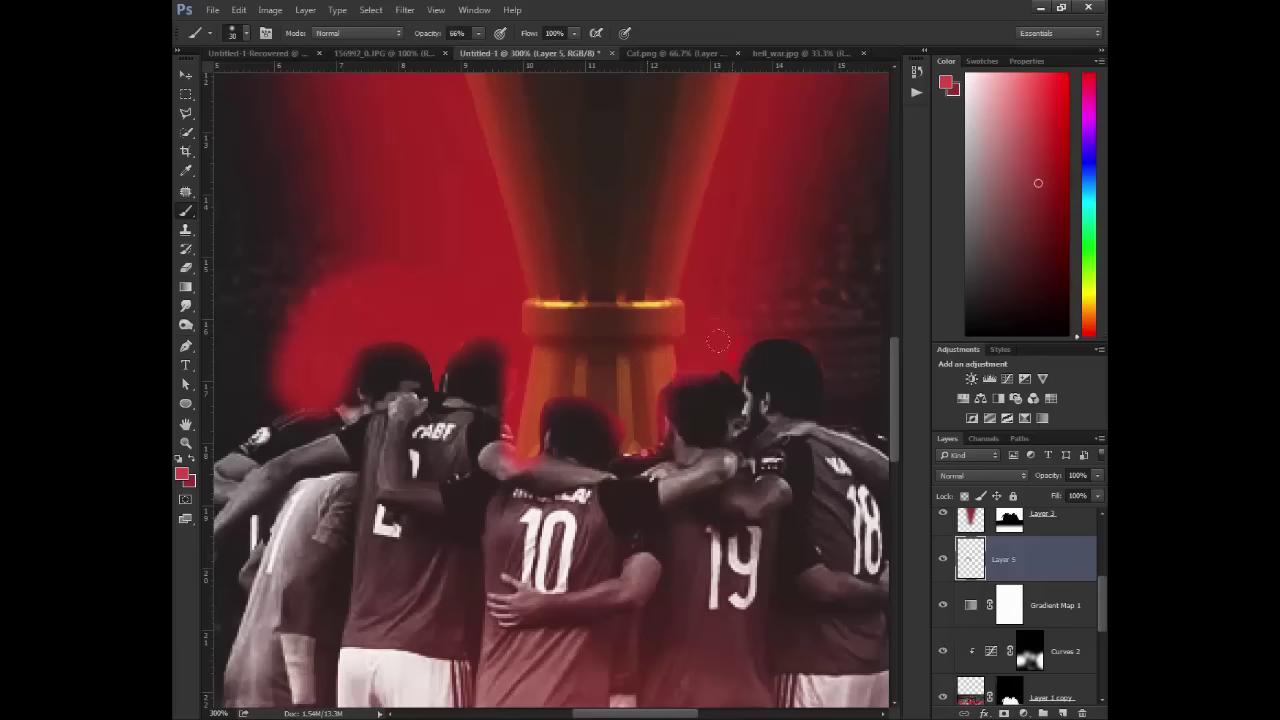
pyautogui.moveTo(718, 342)
pyautogui.mouseDown()
pyautogui.moveTo(747, 308)
pyautogui.moveTo(800, 313)
pyautogui.moveTo(832, 335)
pyautogui.moveTo(845, 380)
pyautogui.mouseUp()
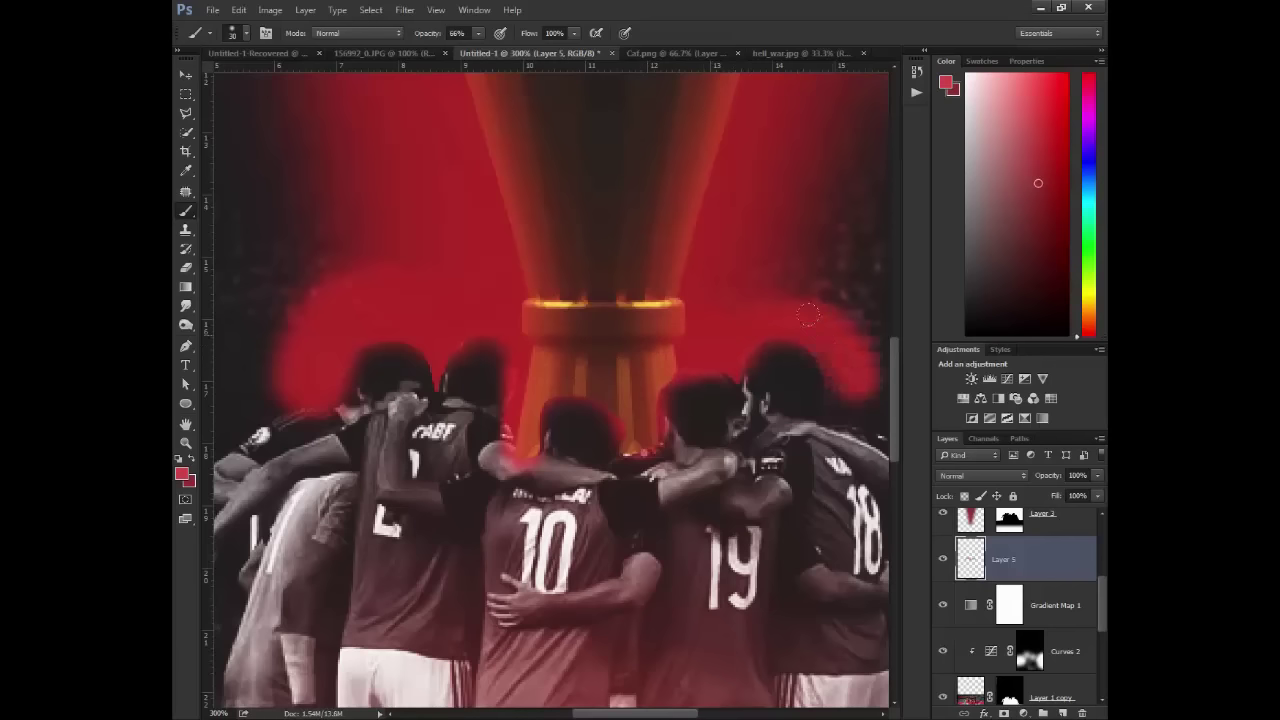
pyautogui.moveTo(812, 318)
pyautogui.mouseDown()
pyautogui.moveTo(841, 406)
pyautogui.moveTo(831, 385)
pyautogui.moveTo(611, 328)
pyautogui.moveTo(605, 305)
pyautogui.moveTo(692, 348)
pyautogui.moveTo(635, 318)
pyautogui.moveTo(663, 332)
pyautogui.mouseUp()
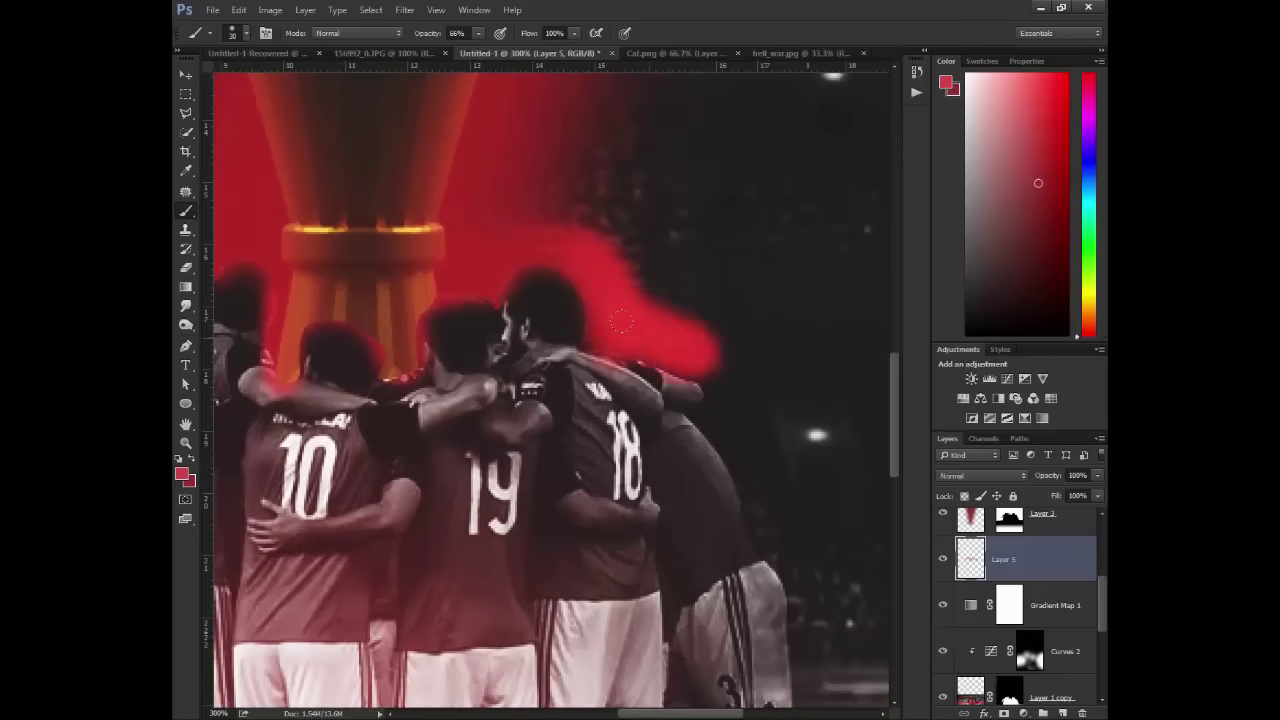
pyautogui.moveTo(400, 356); pyautogui.dragTo(714, 377)
pyautogui.moveTo(378, 318)
pyautogui.mouseDown()
pyautogui.moveTo(298, 348)
pyautogui.moveTo(318, 360)
pyautogui.mouseUp()
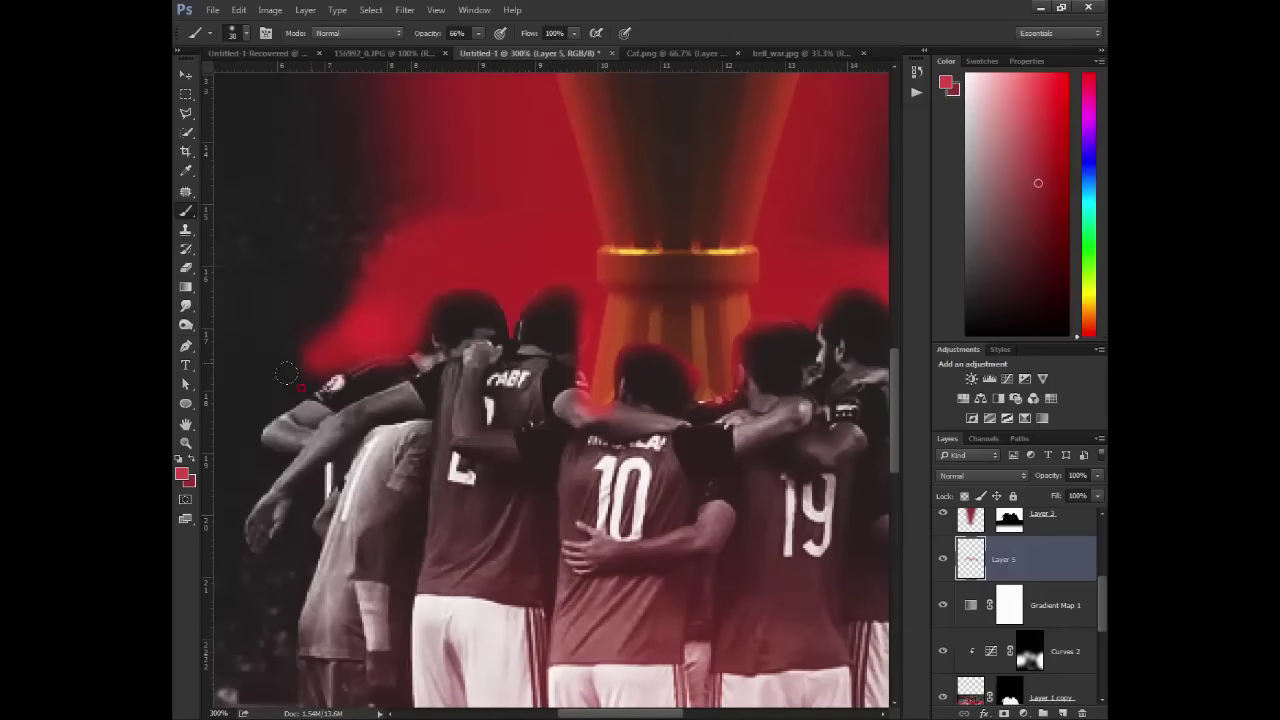
# - Copy the layer mask of Layer 1 copy, the players' cutout, onto the red glow on Layer 5
pyautogui.hotkey('ctrl', '-')
pyautogui.press('z')
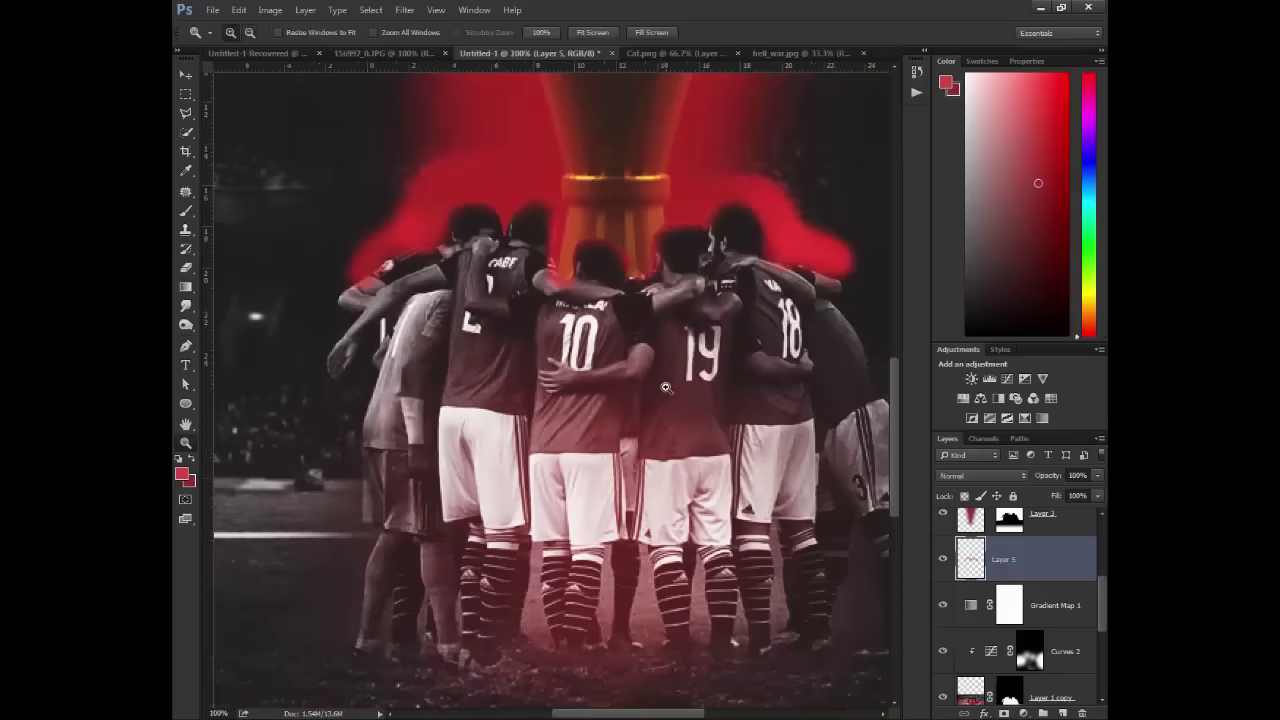
pyautogui.keyDown('alt'); pyautogui.click(666, 390); pyautogui.keyUp('alt')
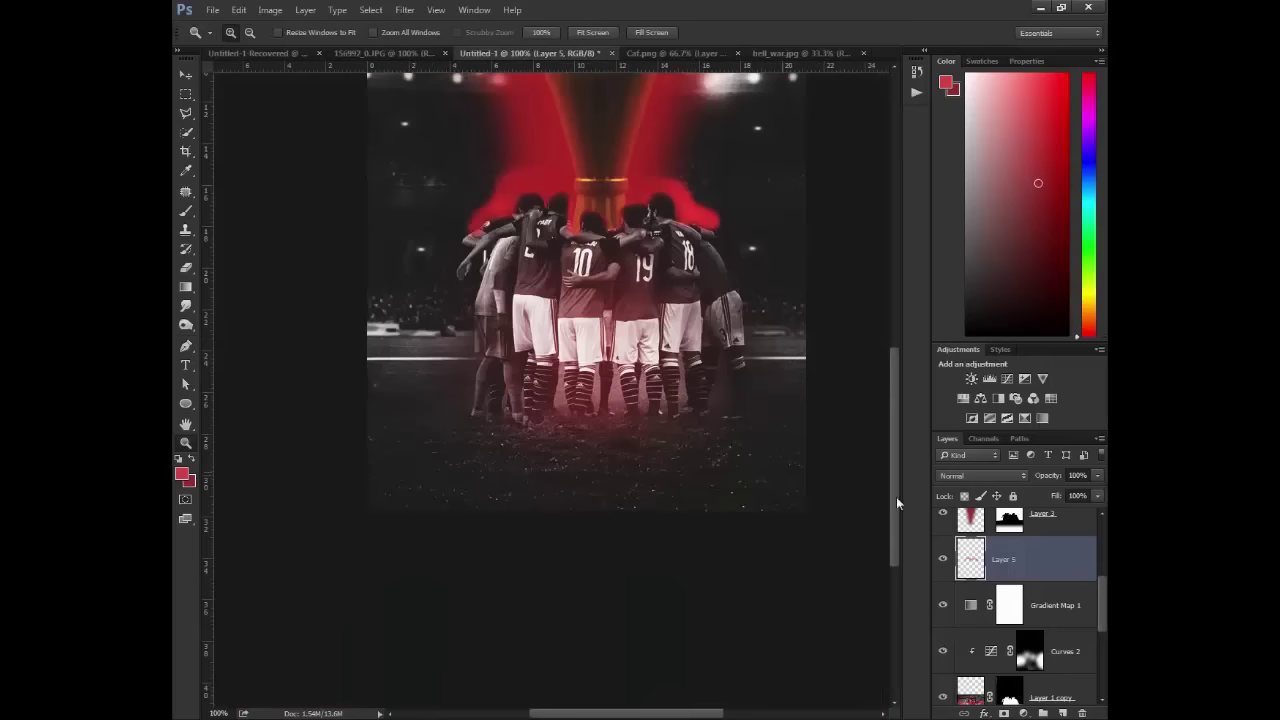
pyautogui.moveTo(704, 414); pyautogui.dragTo(662, 512)
pyautogui.press('b')
pyautogui.press('v')
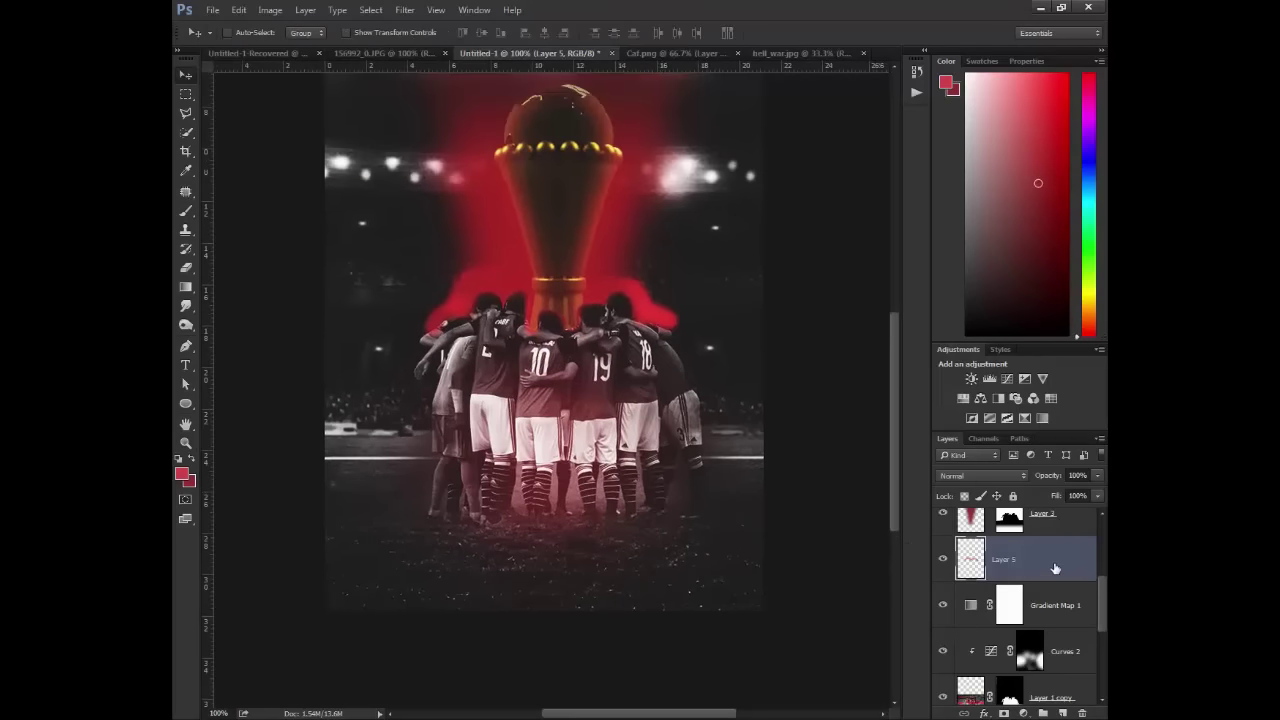
pyautogui.scroll(-1, 1008, 697)
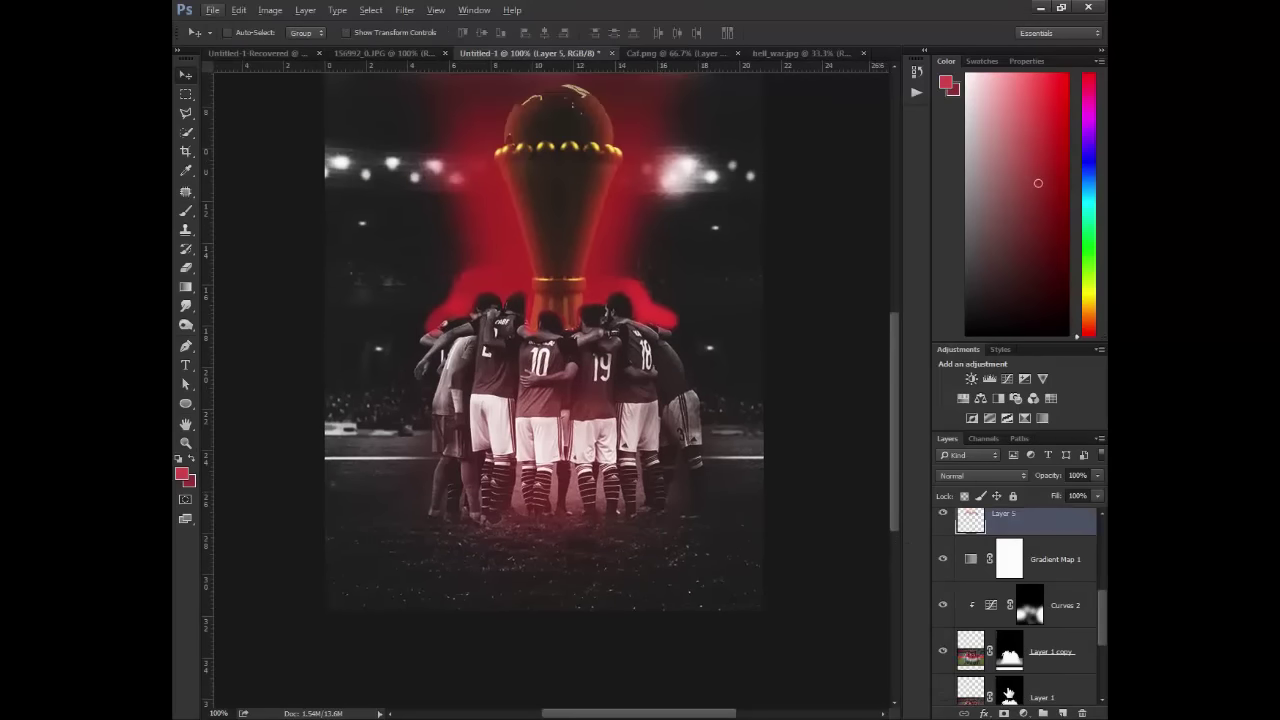
pyautogui.click(1010, 650)
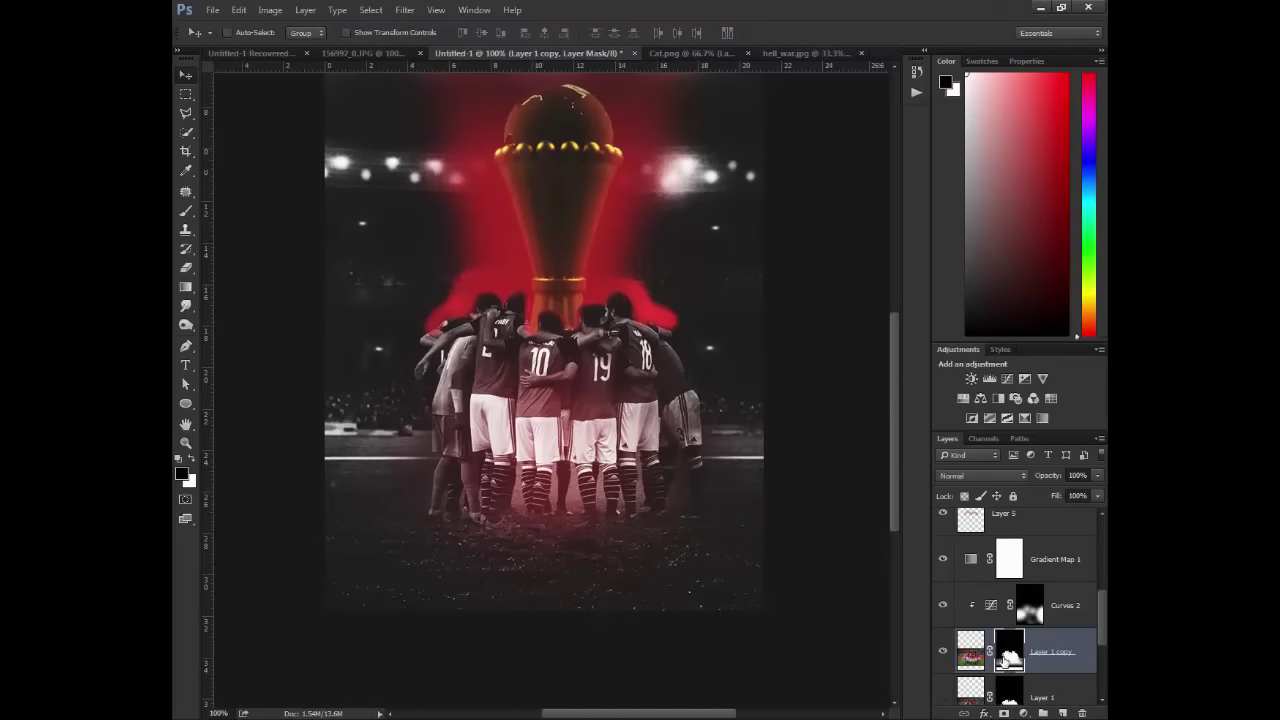
pyautogui.scroll(1, 1010, 656)
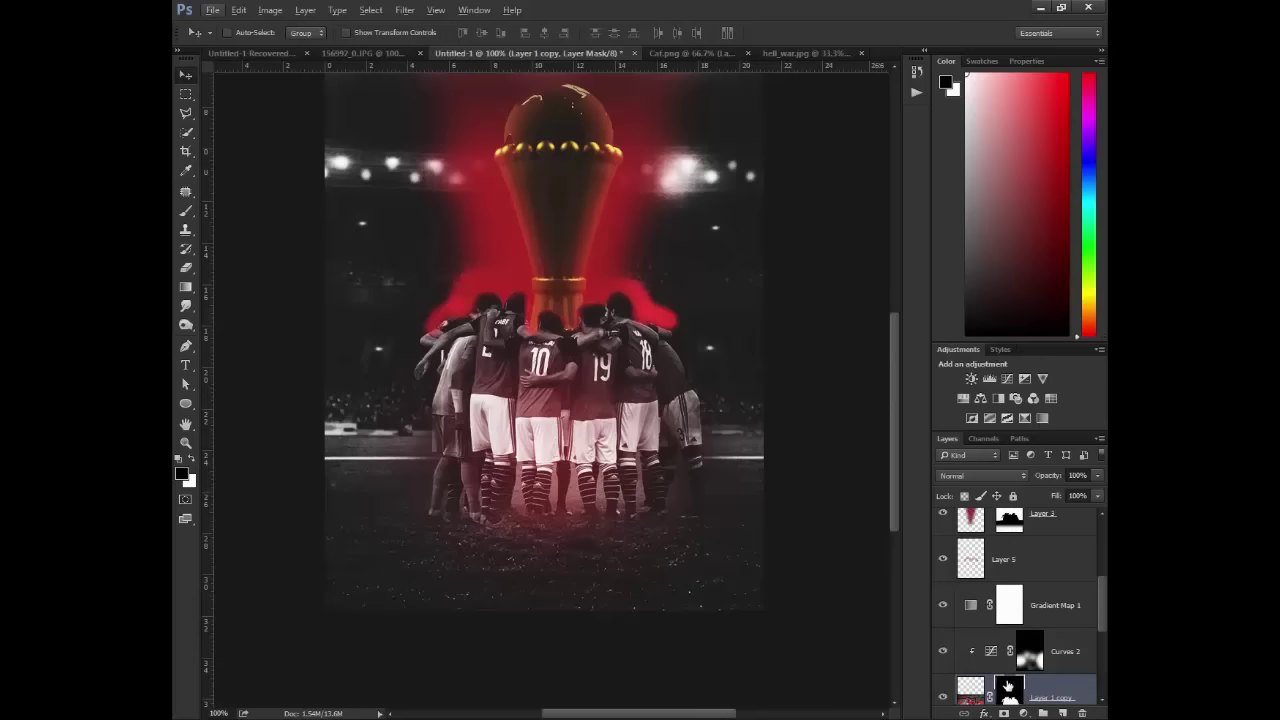
pyautogui.moveTo(1008, 686); pyautogui.dragTo(1016, 565)
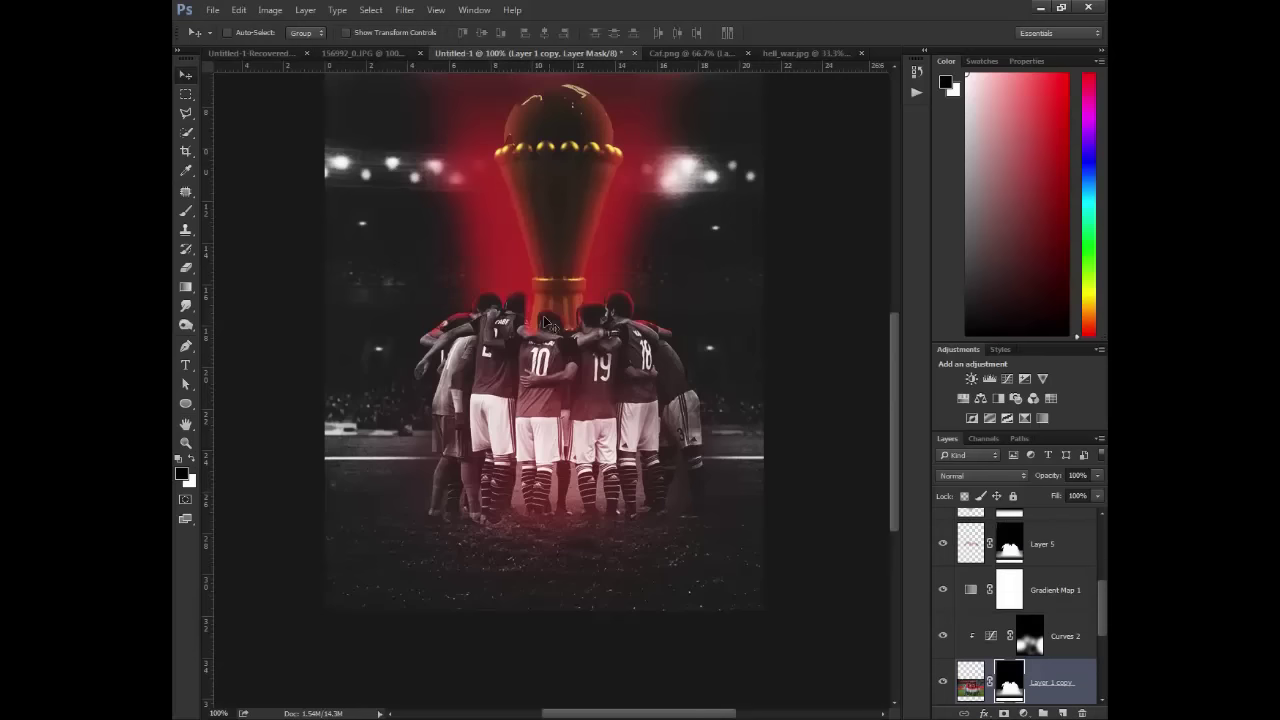
# - Compare dodge blend modes on Layer 5's red rim glow and settle on Linear Dodge (Add)
pyautogui.press('z')
pyautogui.click(532, 303)
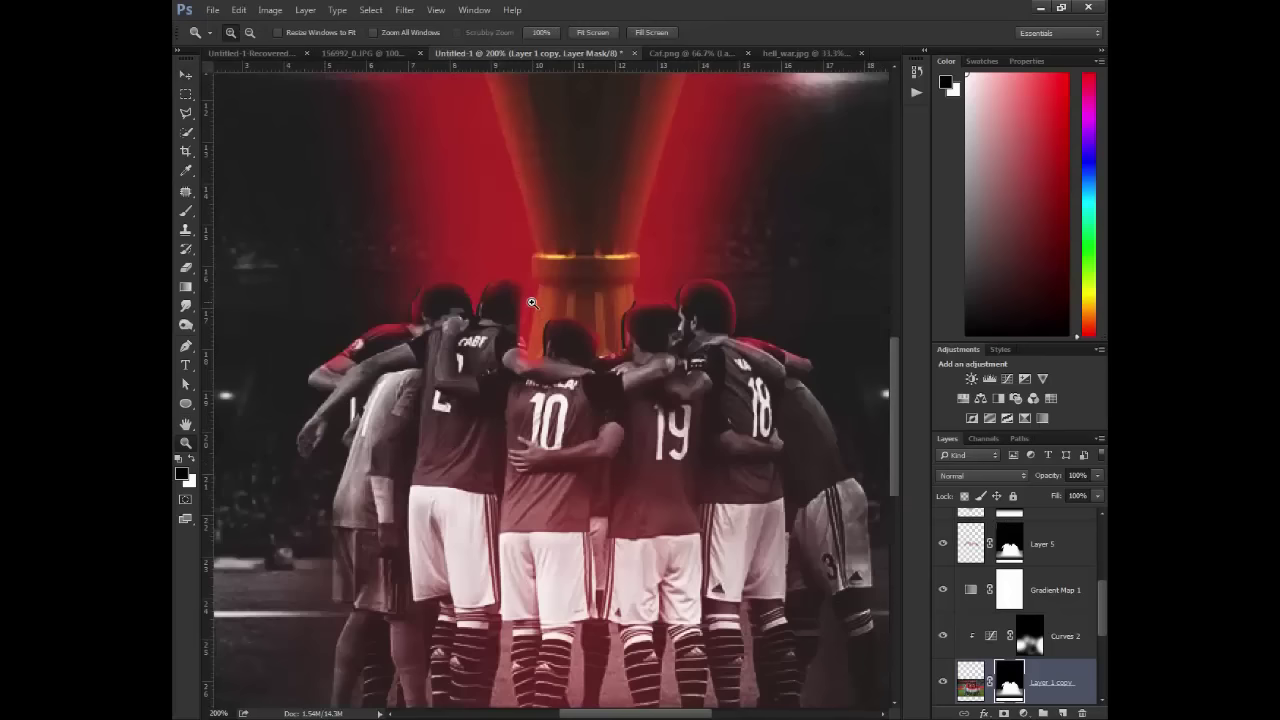
pyautogui.click(970, 688)
pyautogui.scroll(1, 976, 687)
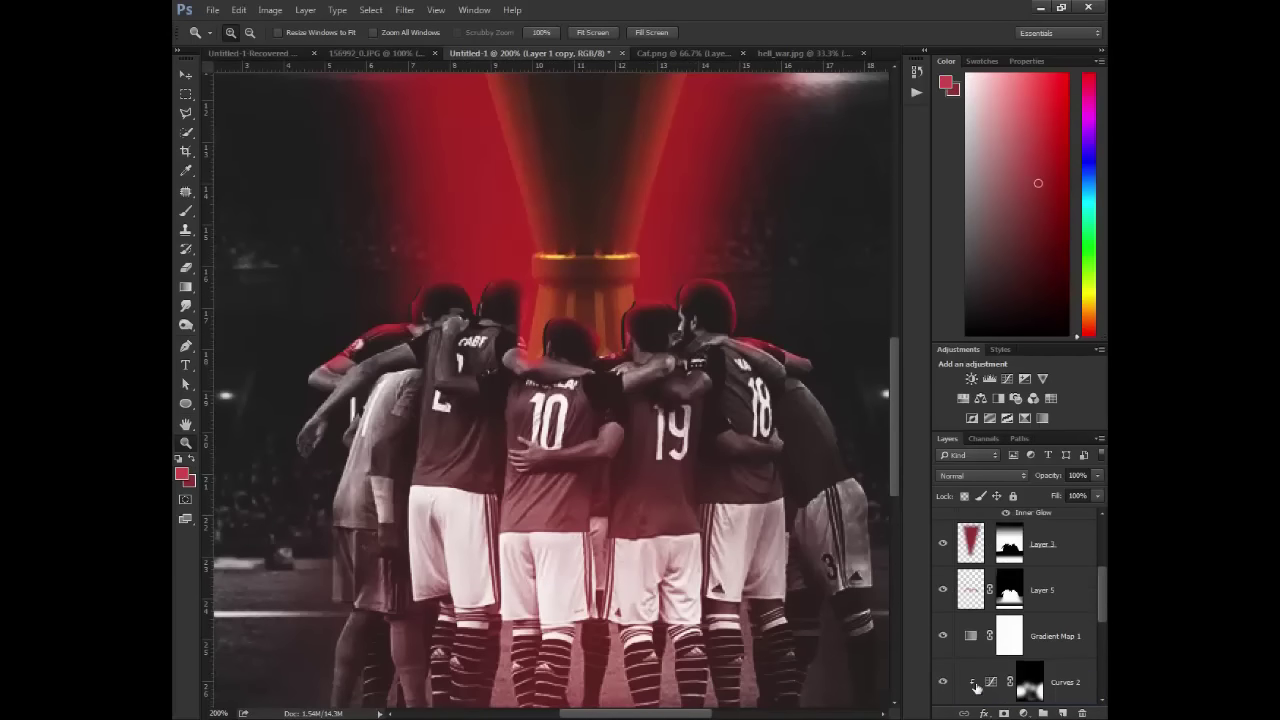
pyautogui.click(970, 590)
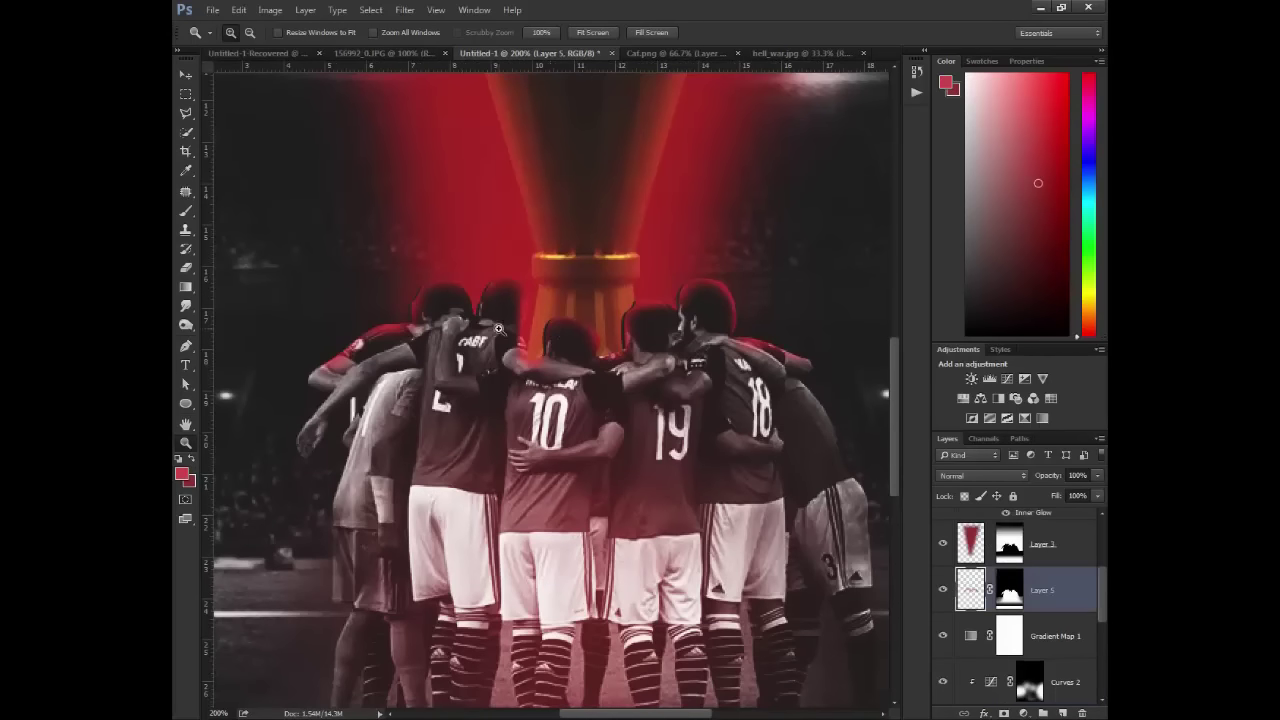
pyautogui.press('v')
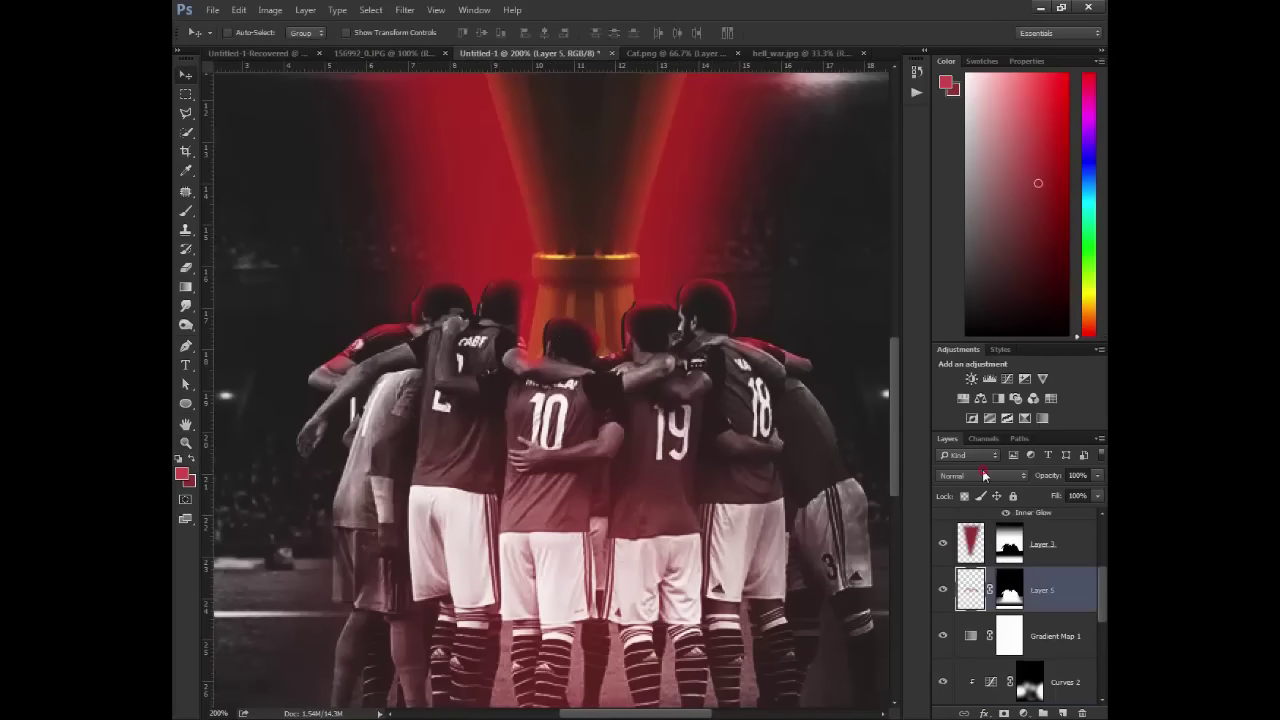
pyautogui.click(984, 475)
pyautogui.click(976, 300)
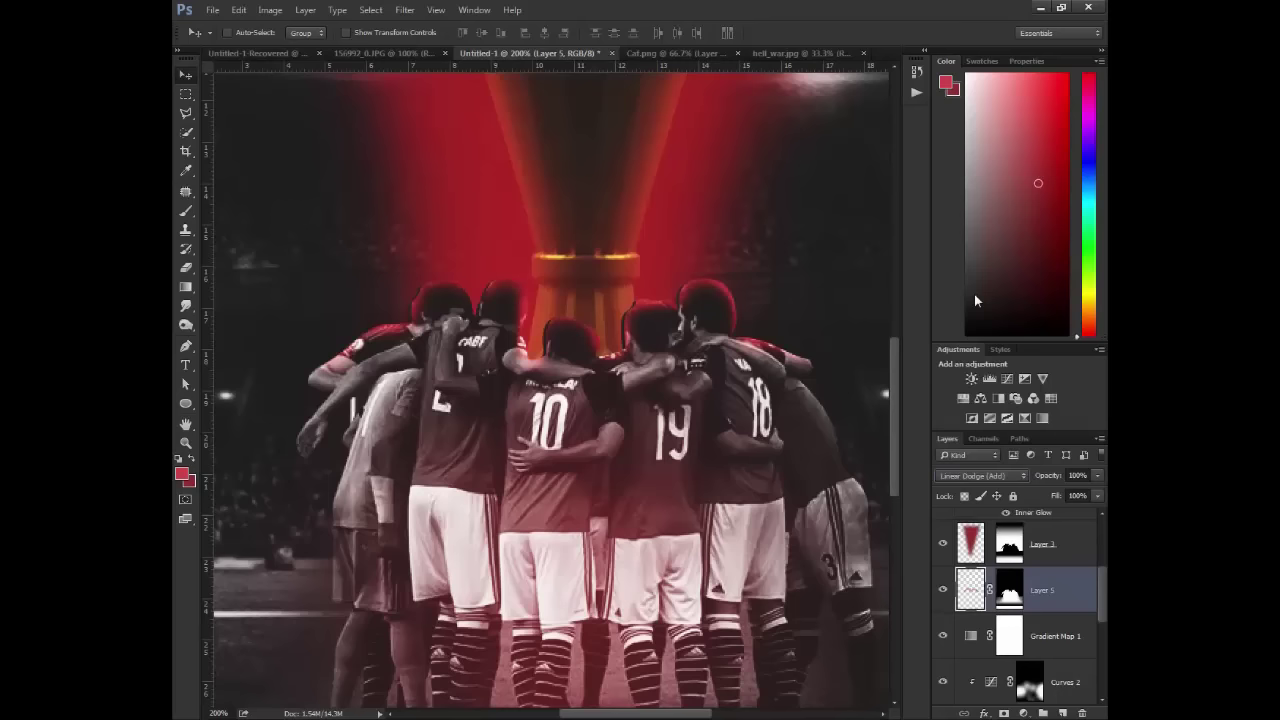
pyautogui.click(982, 476)
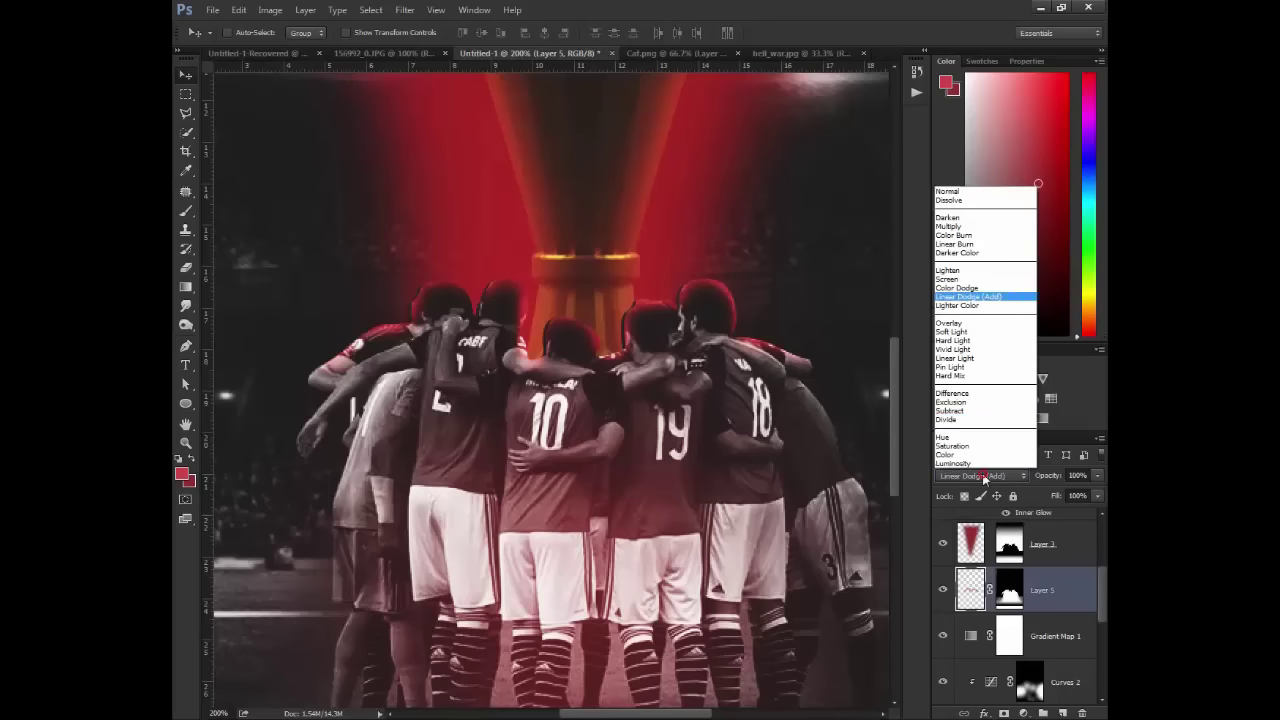
pyautogui.click(980, 288)
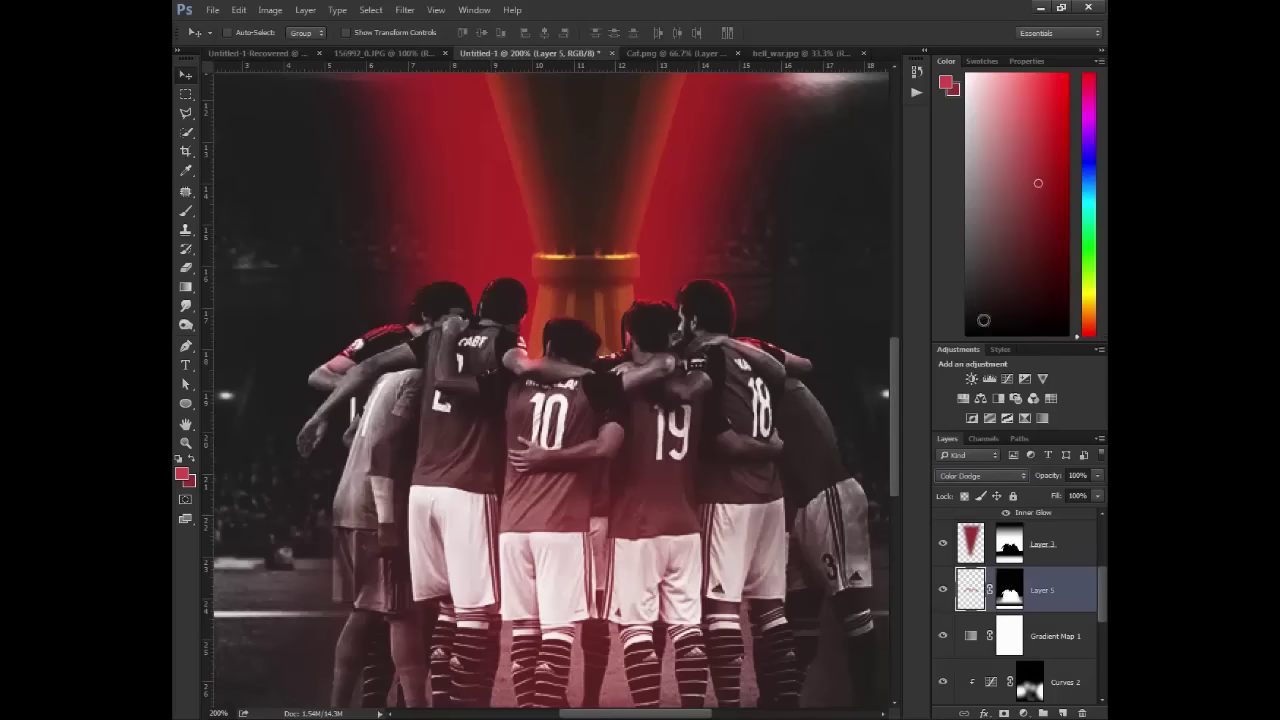
pyautogui.press('Down')
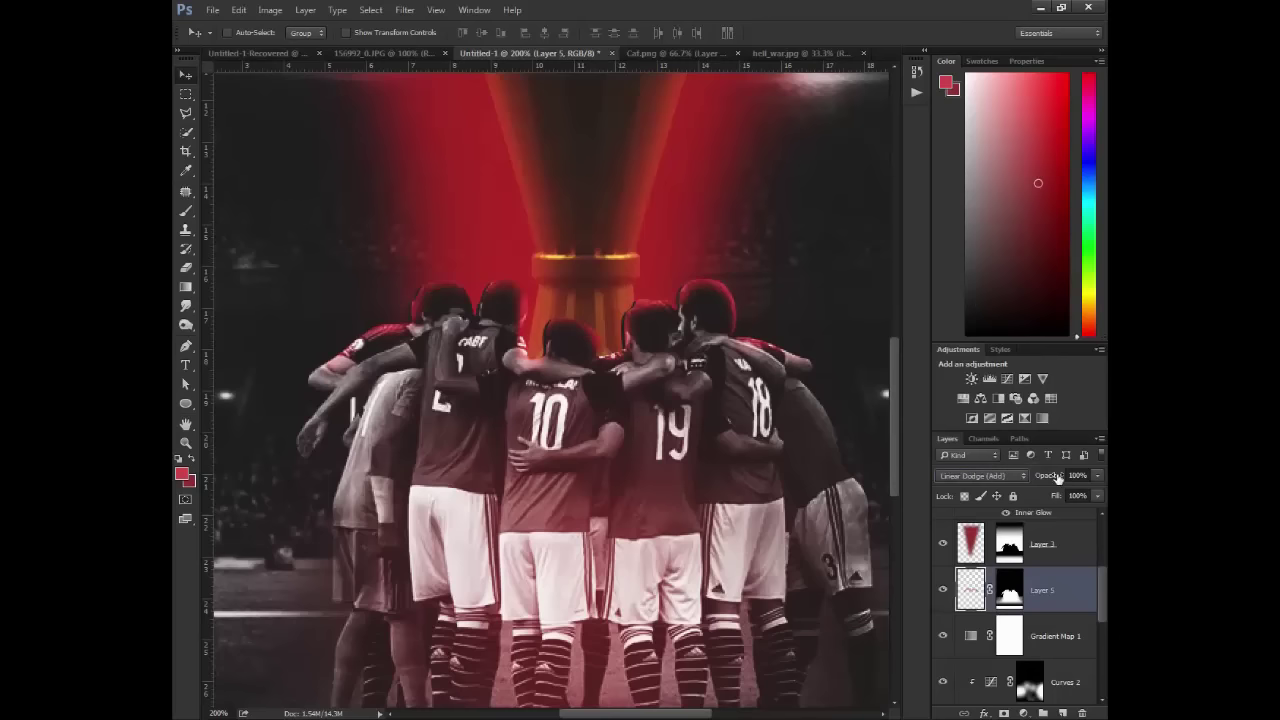
# - Reduce the opacity of the red rim glow on Layer 5 to 86%
pyautogui.moveTo(1058, 478); pyautogui.dragTo(1029, 477)
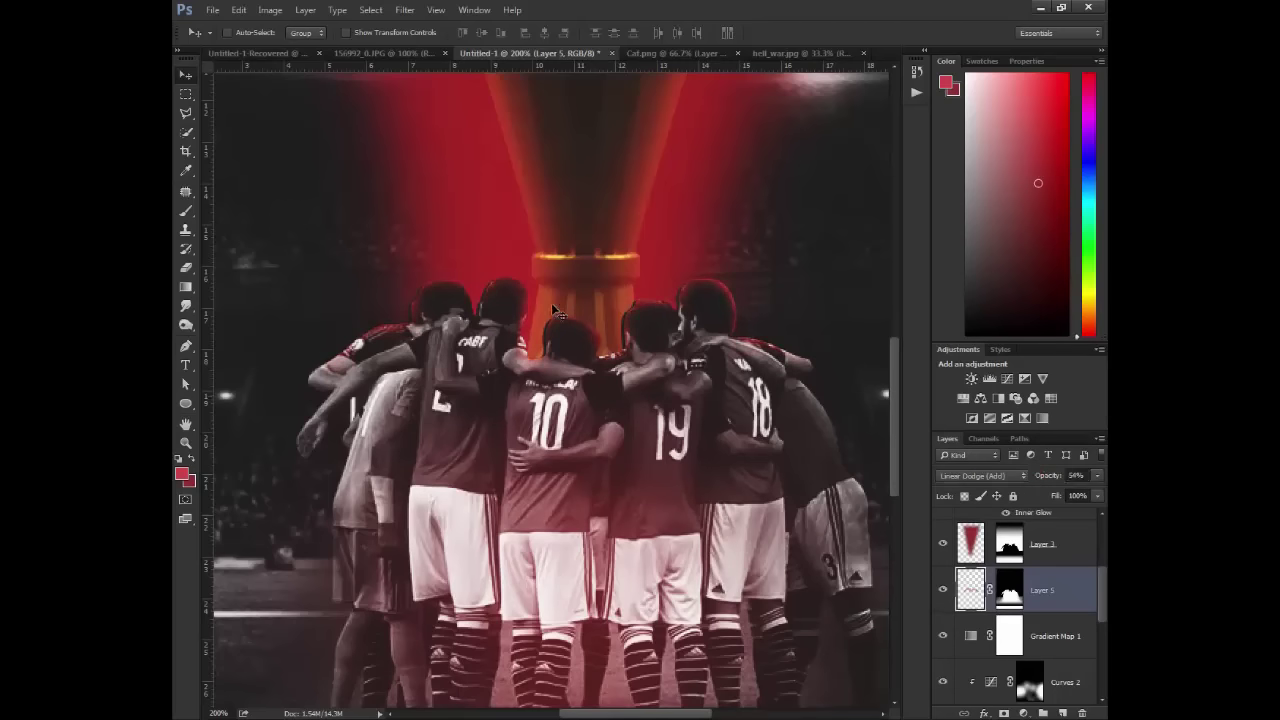
pyautogui.hotkey('ctrl', 'z')
pyautogui.press('z')
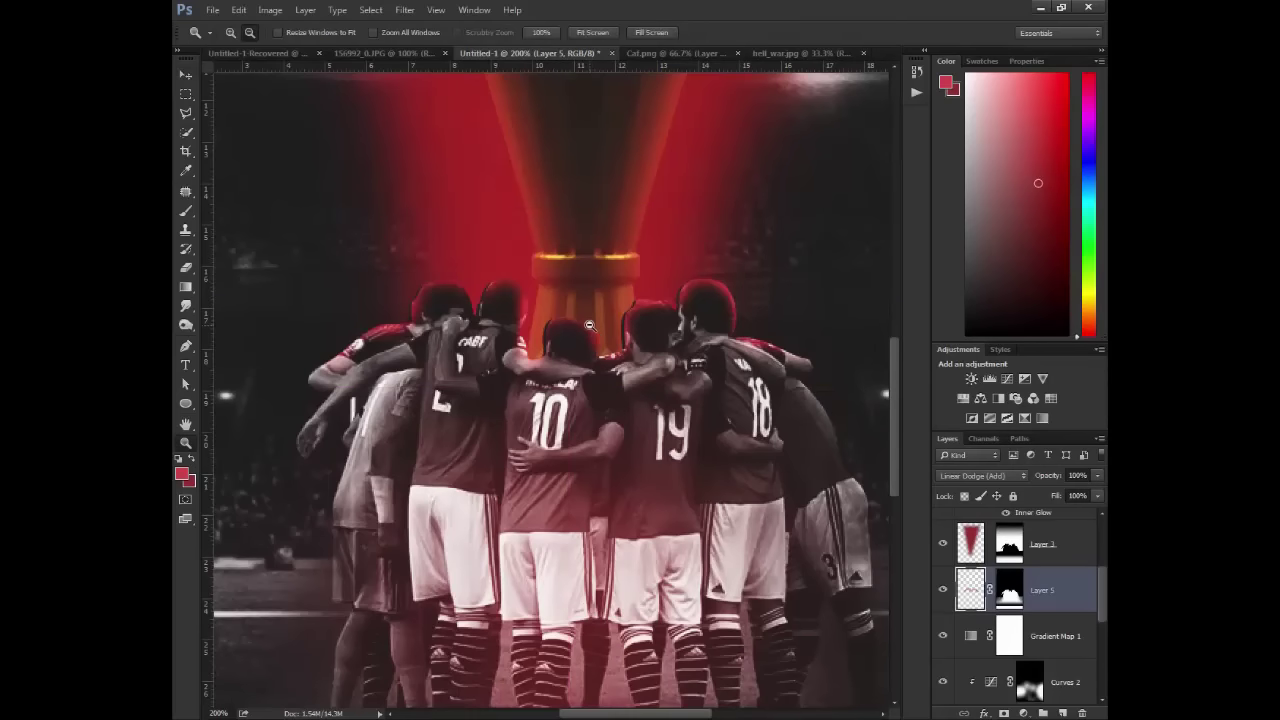
pyautogui.keyDown('ctrl'); pyautogui.keyDown('alt'); pyautogui.click(589, 325); pyautogui.keyUp('alt'); pyautogui.keyUp('ctrl')
pyautogui.moveTo(1050, 479); pyautogui.dragTo(1043, 480)
pyautogui.keyDown('alt'); pyautogui.click(651, 227); pyautogui.keyUp('alt')
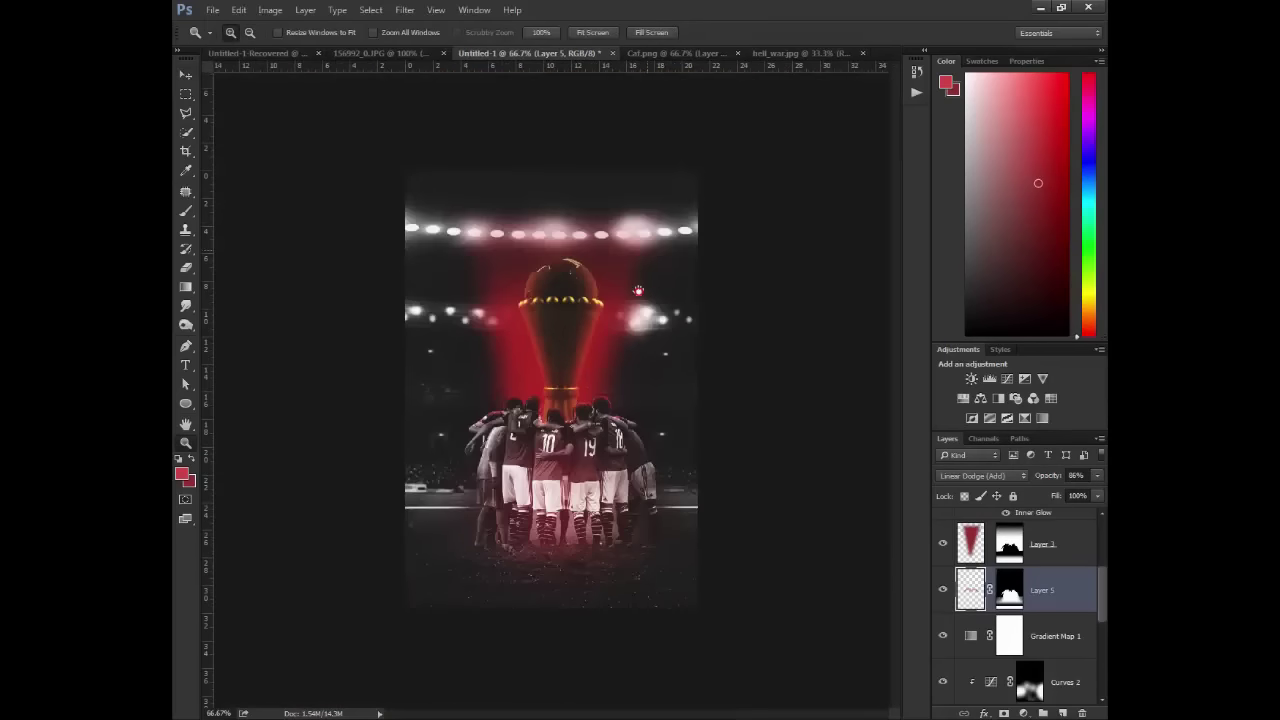
# - Try the Overlay blend mode on the trophy's Layer 4
pyautogui.press('v')
pyautogui.scroll(3, 990, 608)
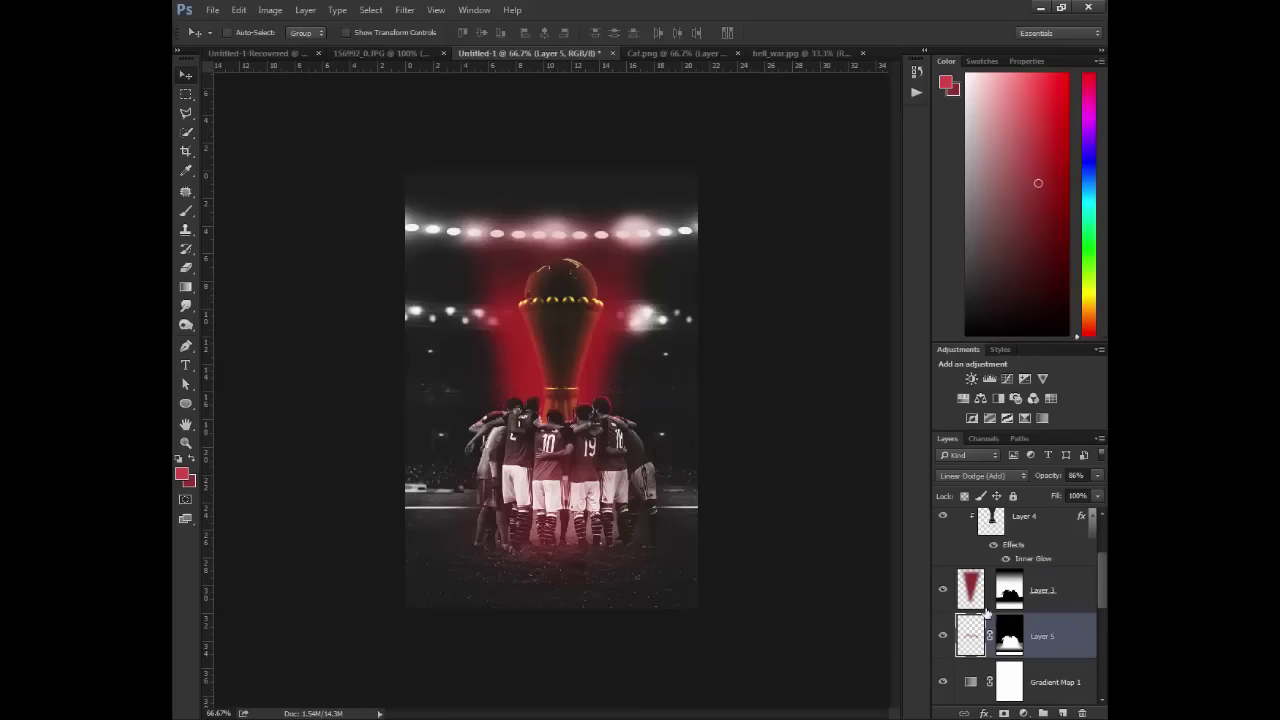
pyautogui.click(985, 570)
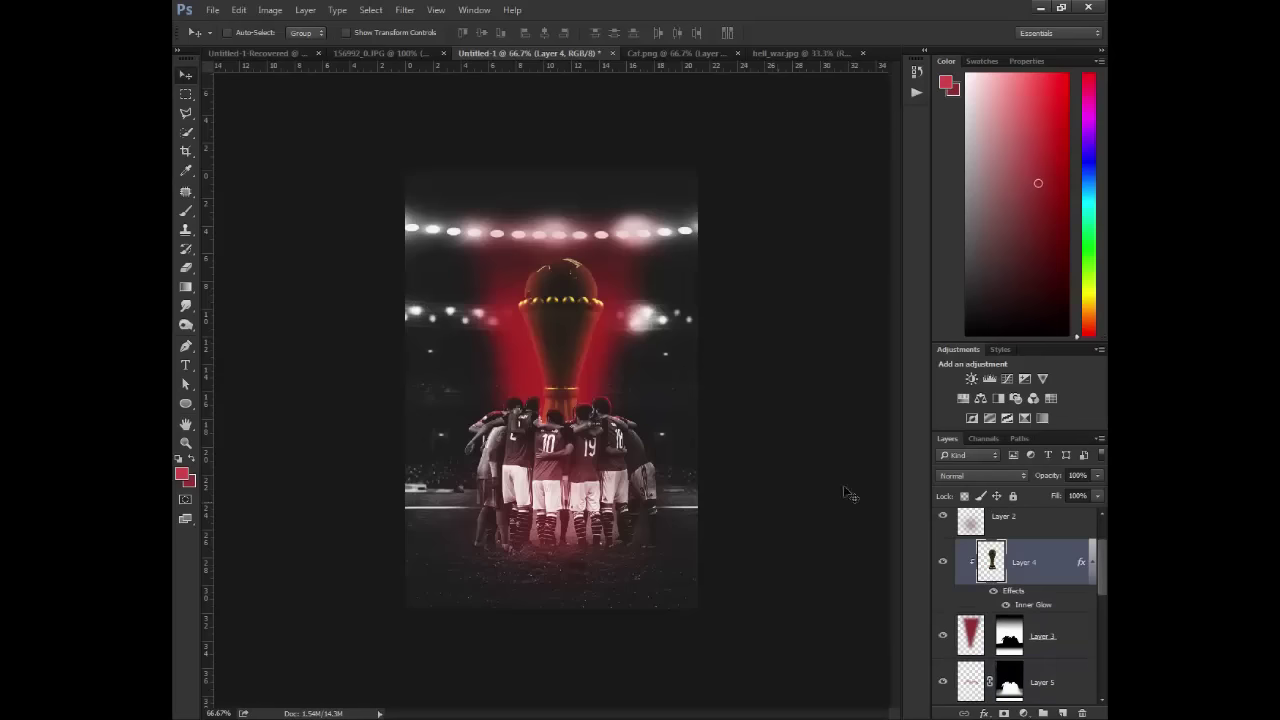
pyautogui.click(994, 478)
pyautogui.click(978, 322)
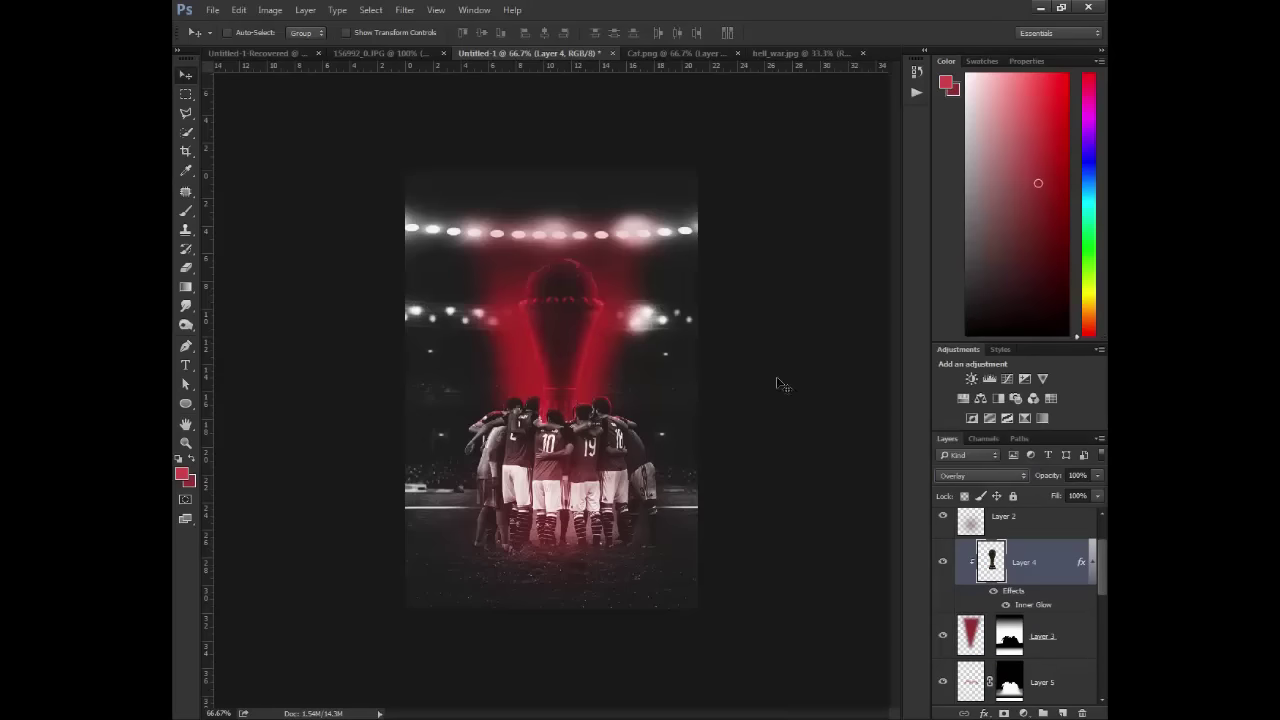
# - Try Overlay on the red beam's Layer 3, cycle through the lightening blend modes and switch it to Screen
pyautogui.click(978, 631)
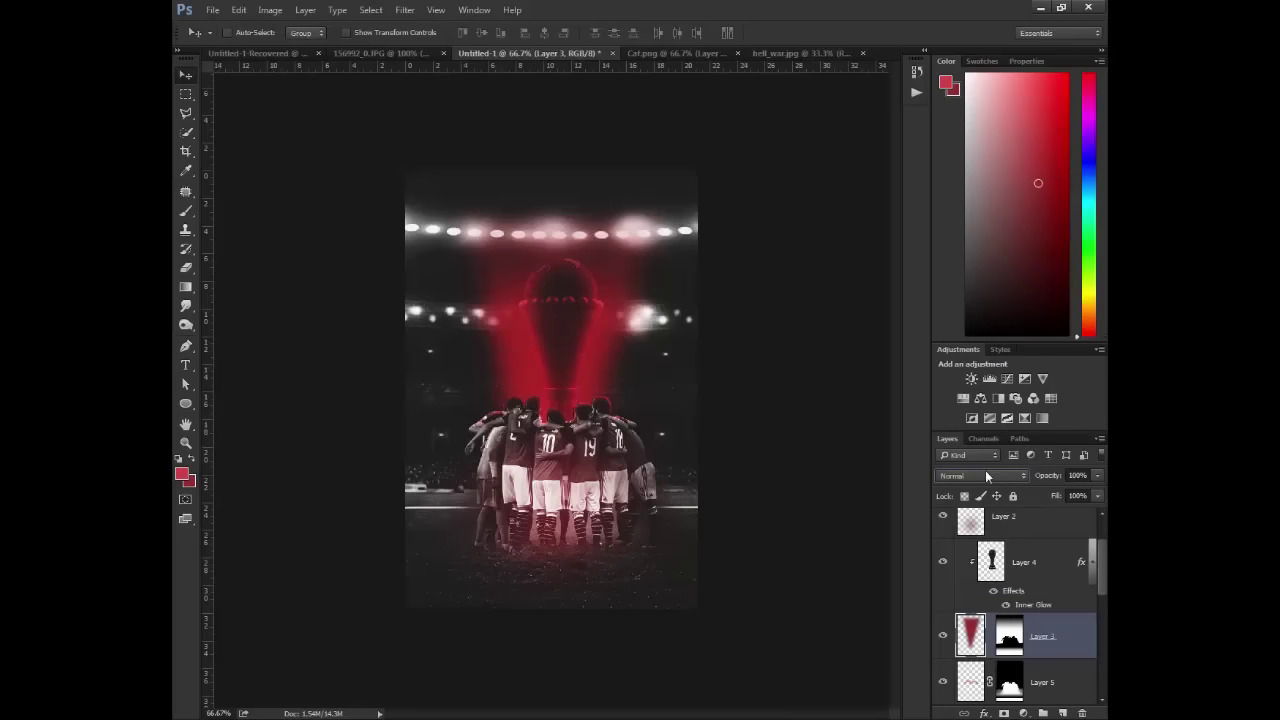
pyautogui.click(985, 475)
pyautogui.click(983, 325)
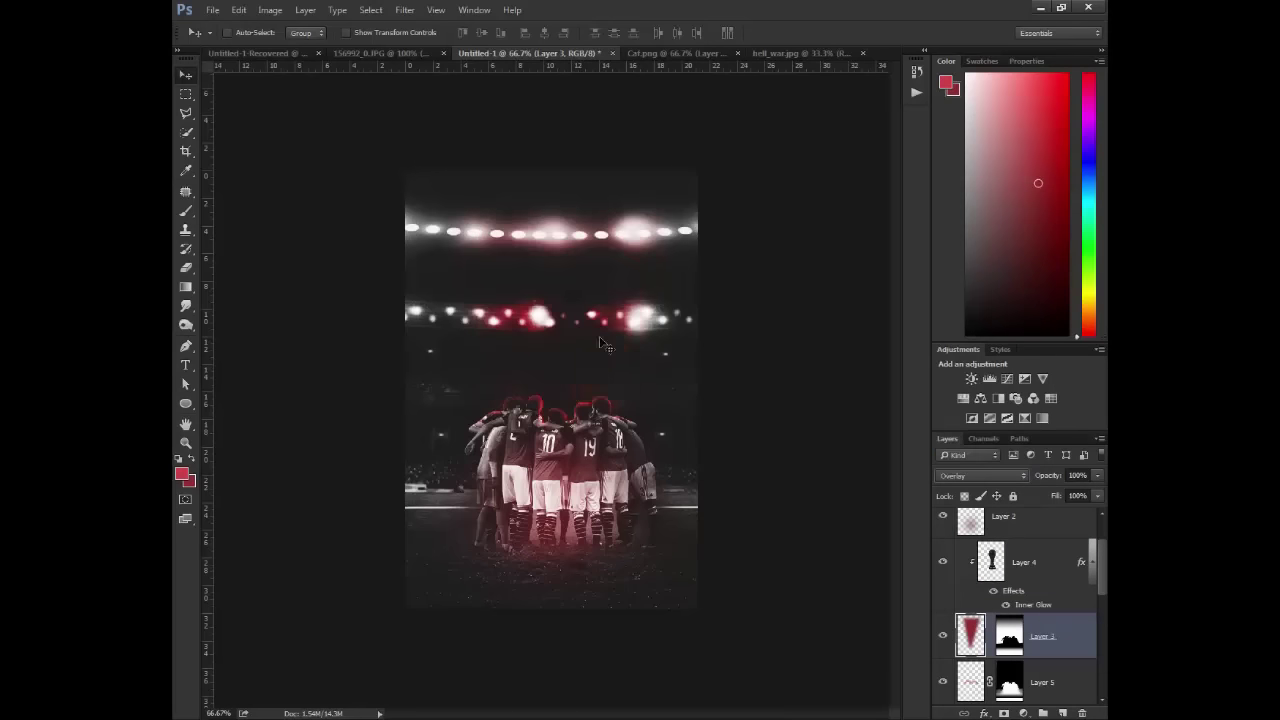
pyautogui.scroll(1, 975, 510)
pyautogui.scroll(1, 970, 488)
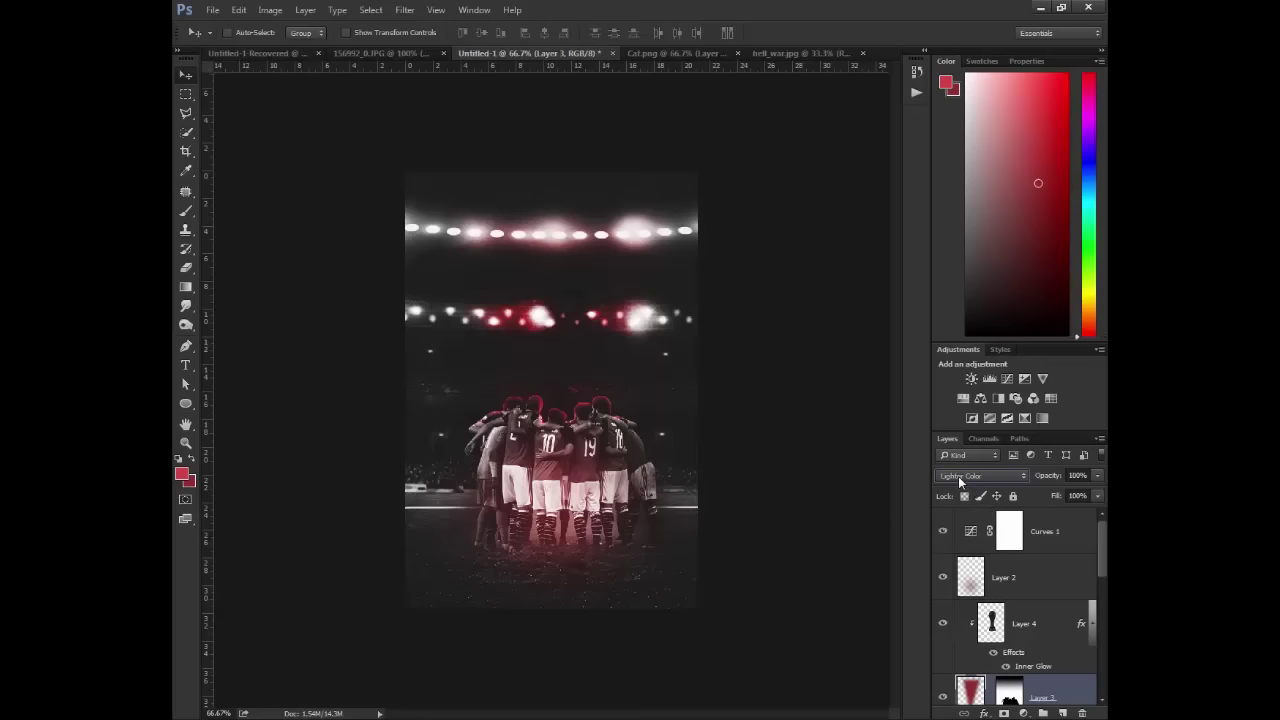
pyautogui.scroll(3, 958, 476)
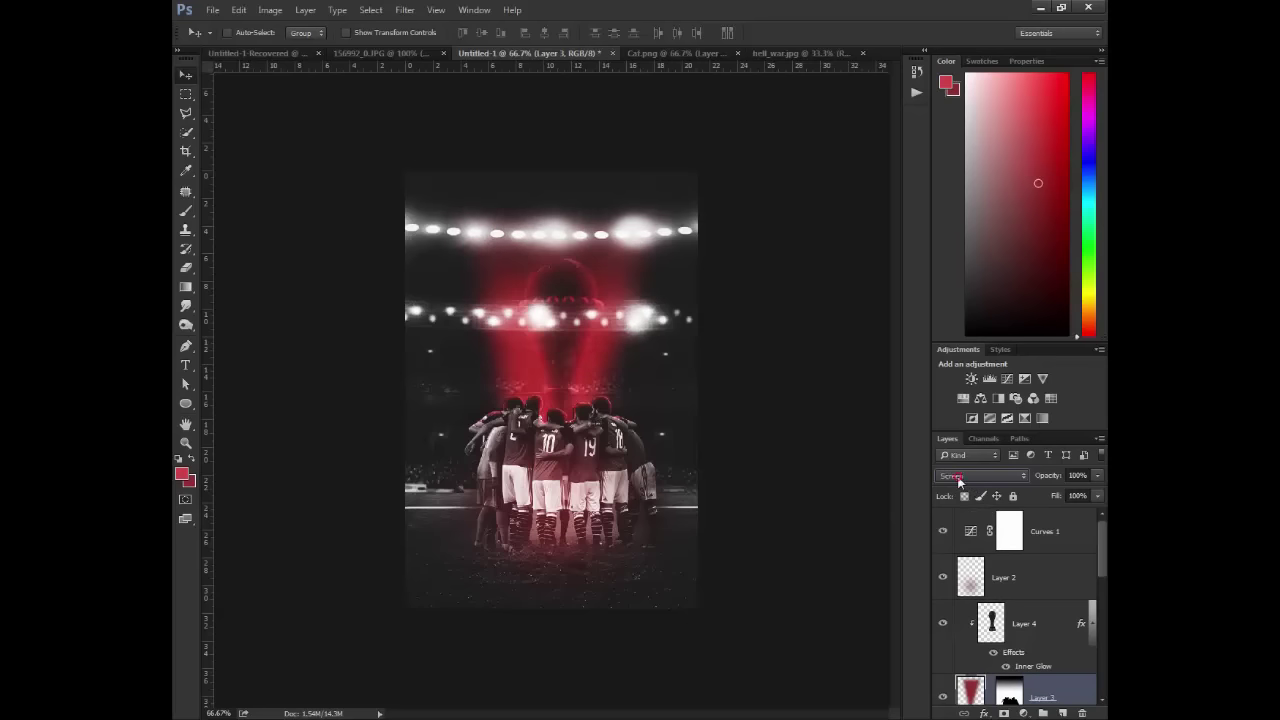
pyautogui.scroll(-1, 957, 476)
# - Try Linear Burn on the trophy's Layer 4, then return its blend mode to Normal
pyautogui.click(1008, 624)
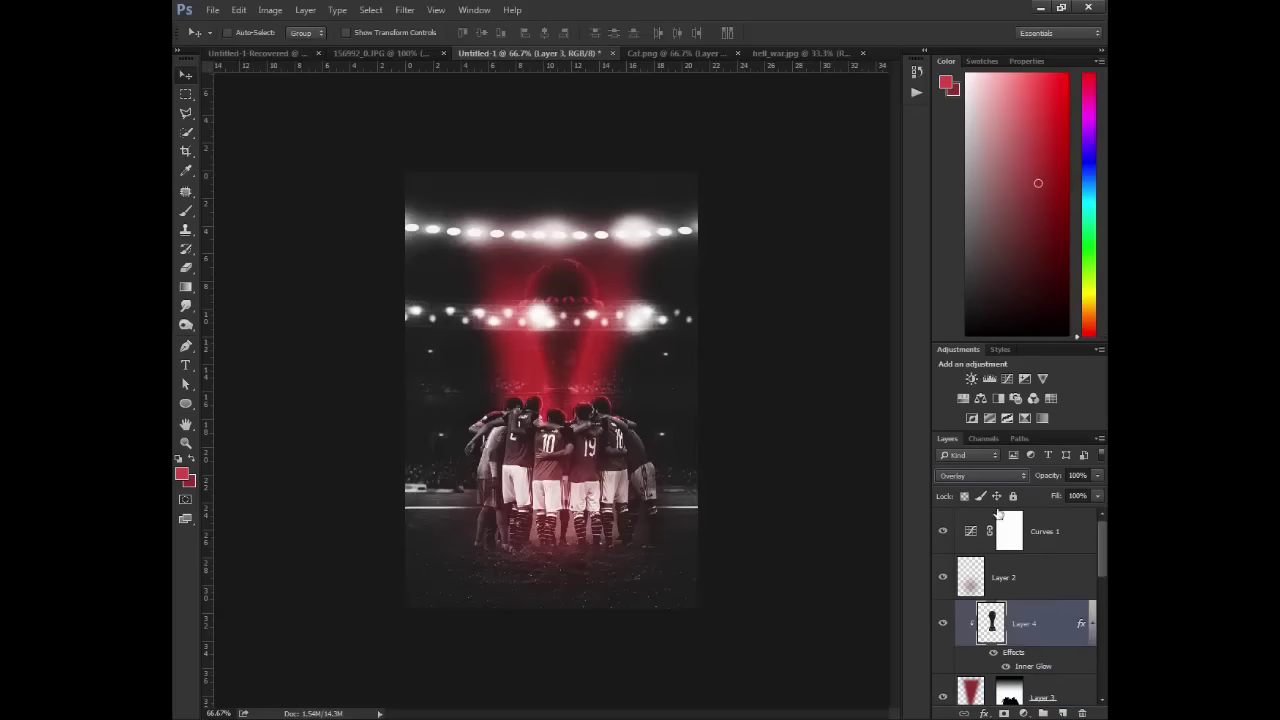
pyautogui.click(994, 473)
pyautogui.click(968, 248)
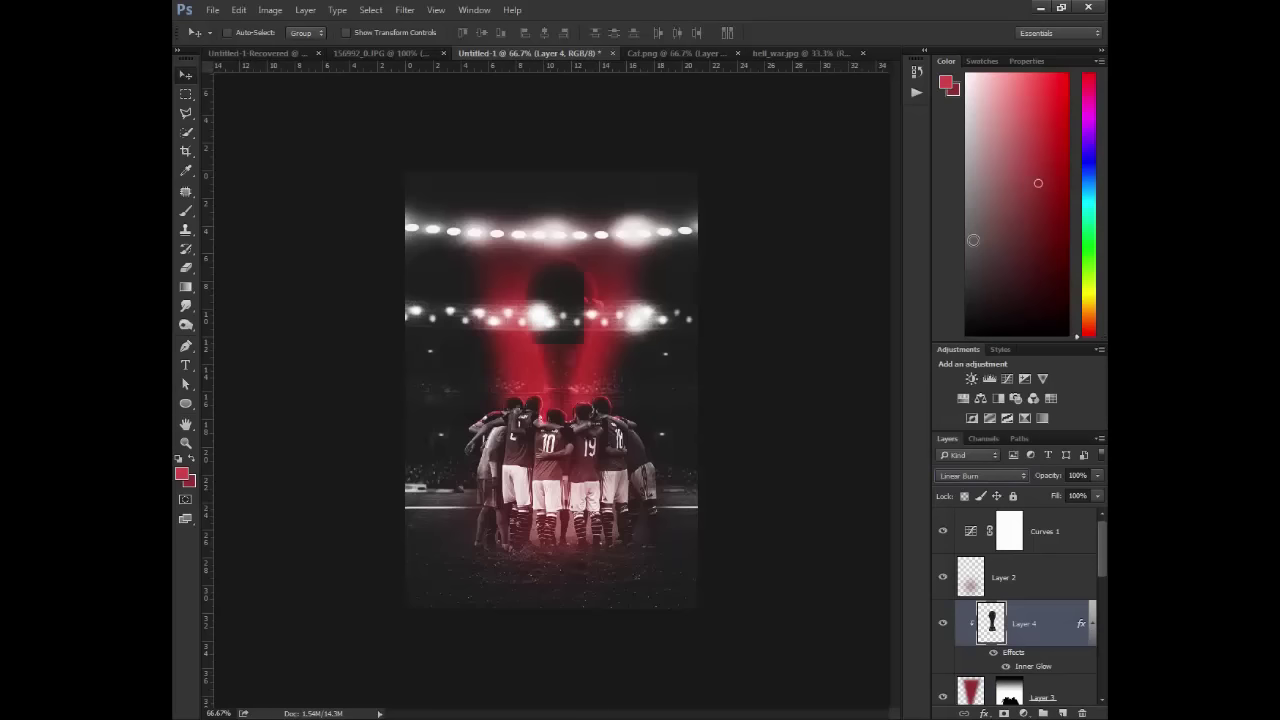
pyautogui.press('Up')
pyautogui.press('Up')
pyautogui.press('Up')
pyautogui.press('Up')
pyautogui.press('Up')
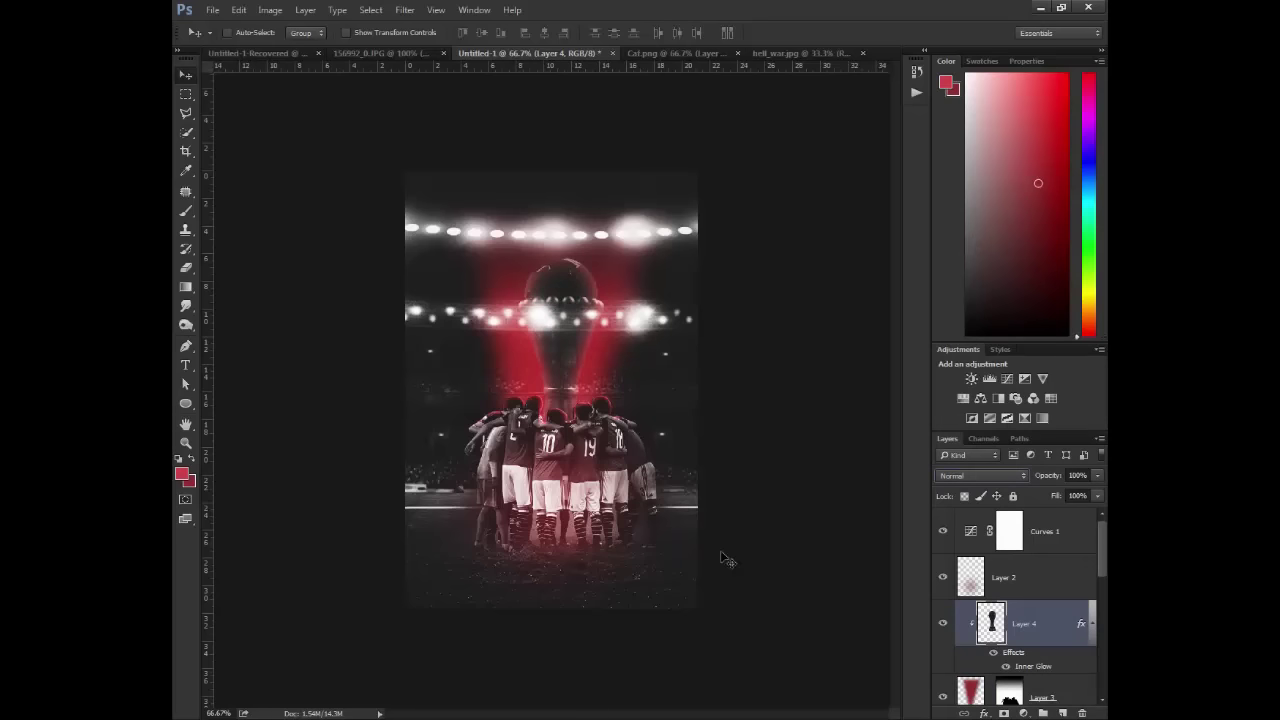
# - Apply a Motion Blur with a 90° angle and 26 pixels distance to the trophy on Layer 4
pyautogui.press('z')
pyautogui.keyDown('alt'); pyautogui.click(563, 356); pyautogui.keyUp('alt')
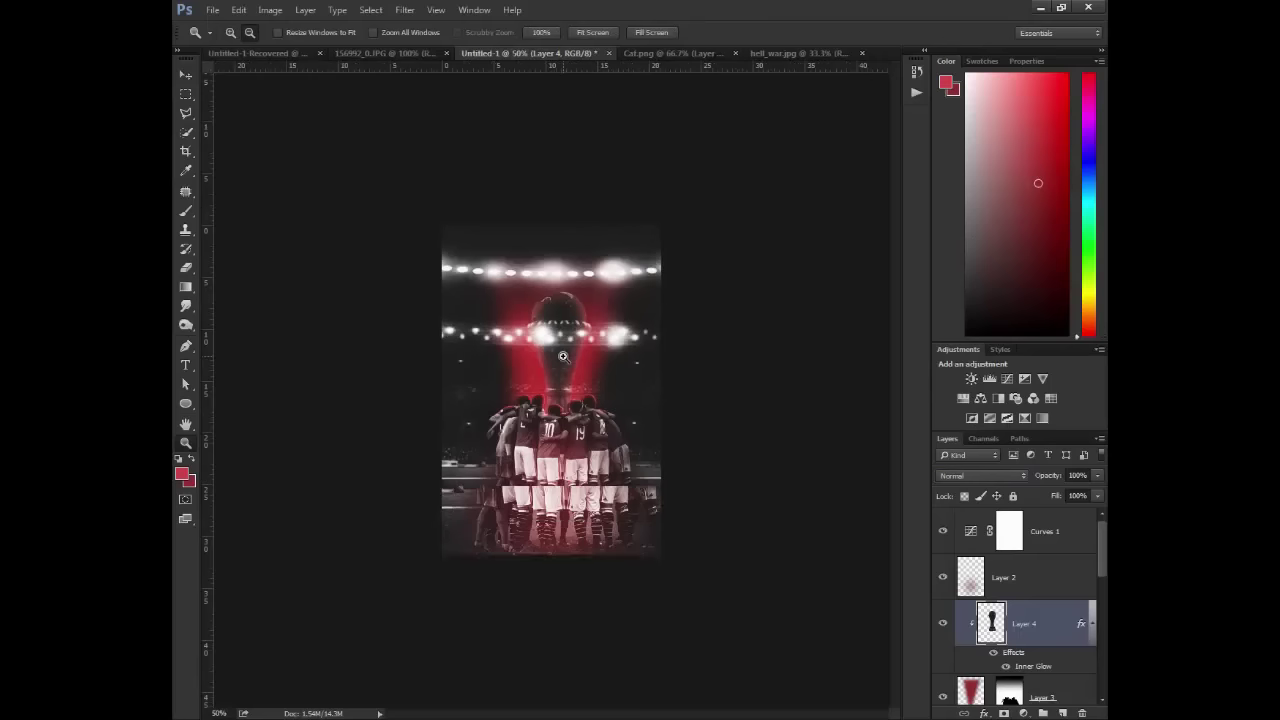
pyautogui.click(582, 340)
pyautogui.click(582, 340)
pyautogui.click(565, 280)
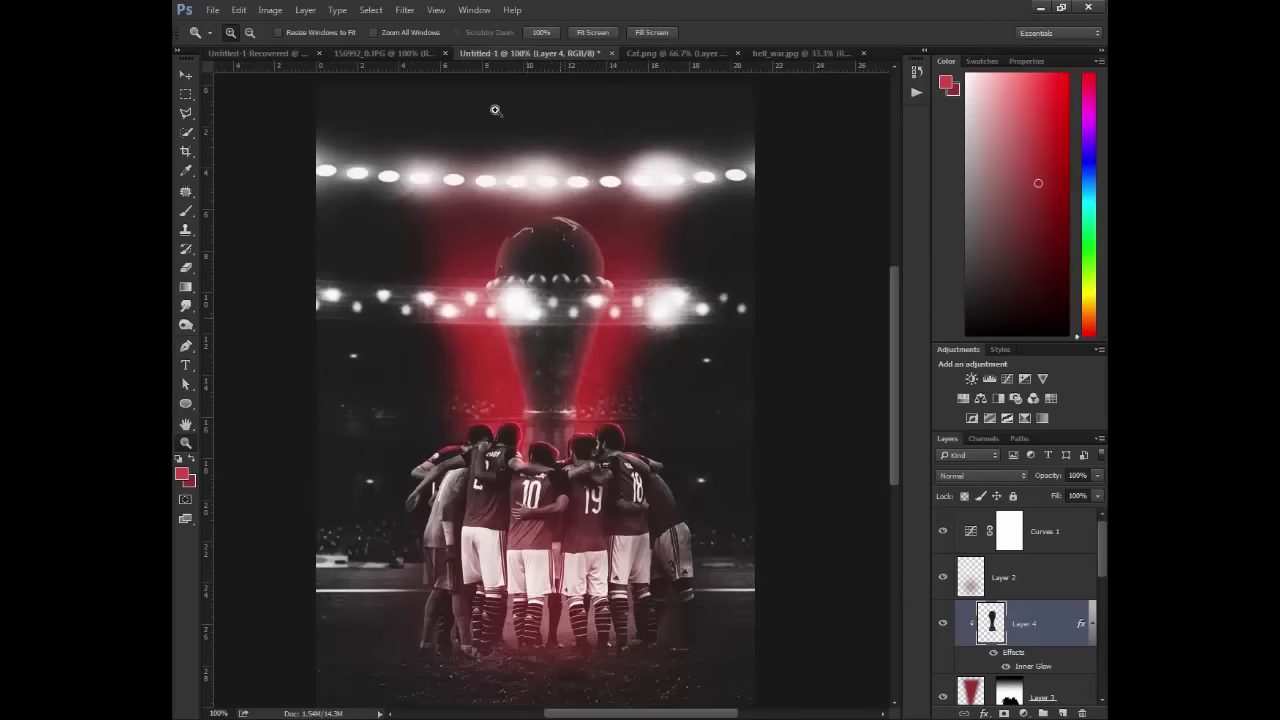
pyautogui.click(436, 10)
pyautogui.moveTo(405, 10)
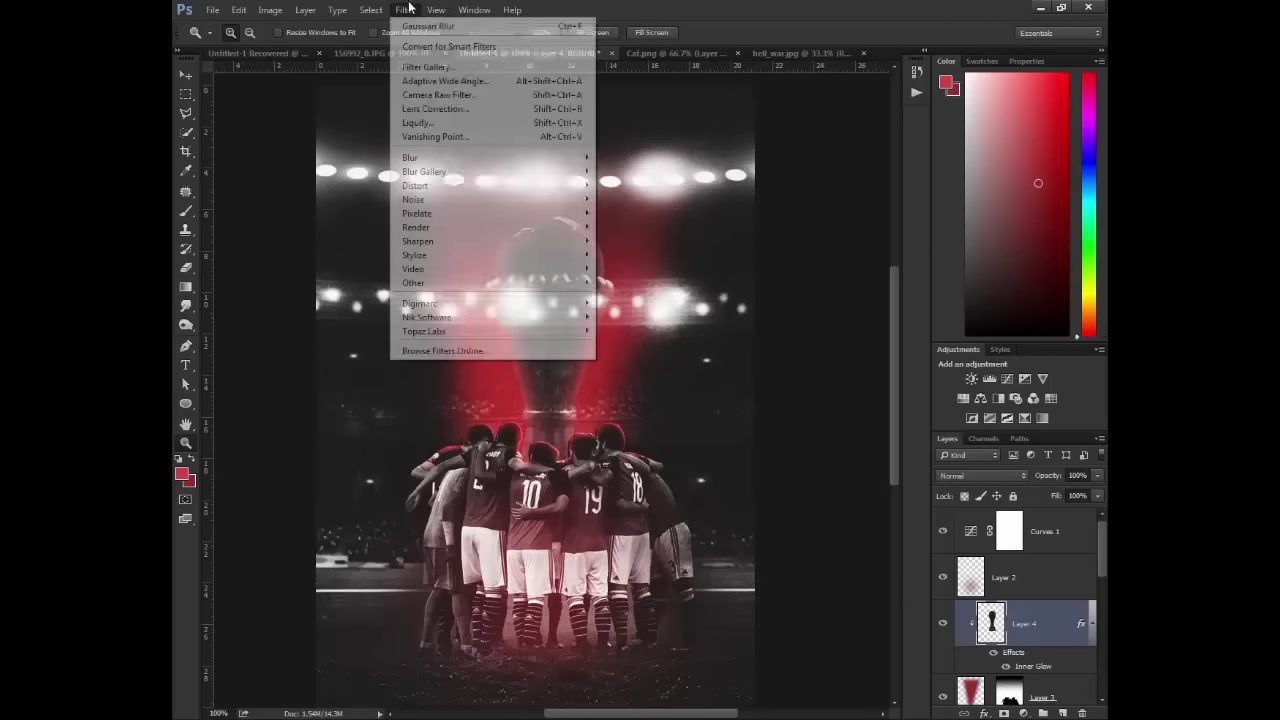
pyautogui.moveTo(562, 157)
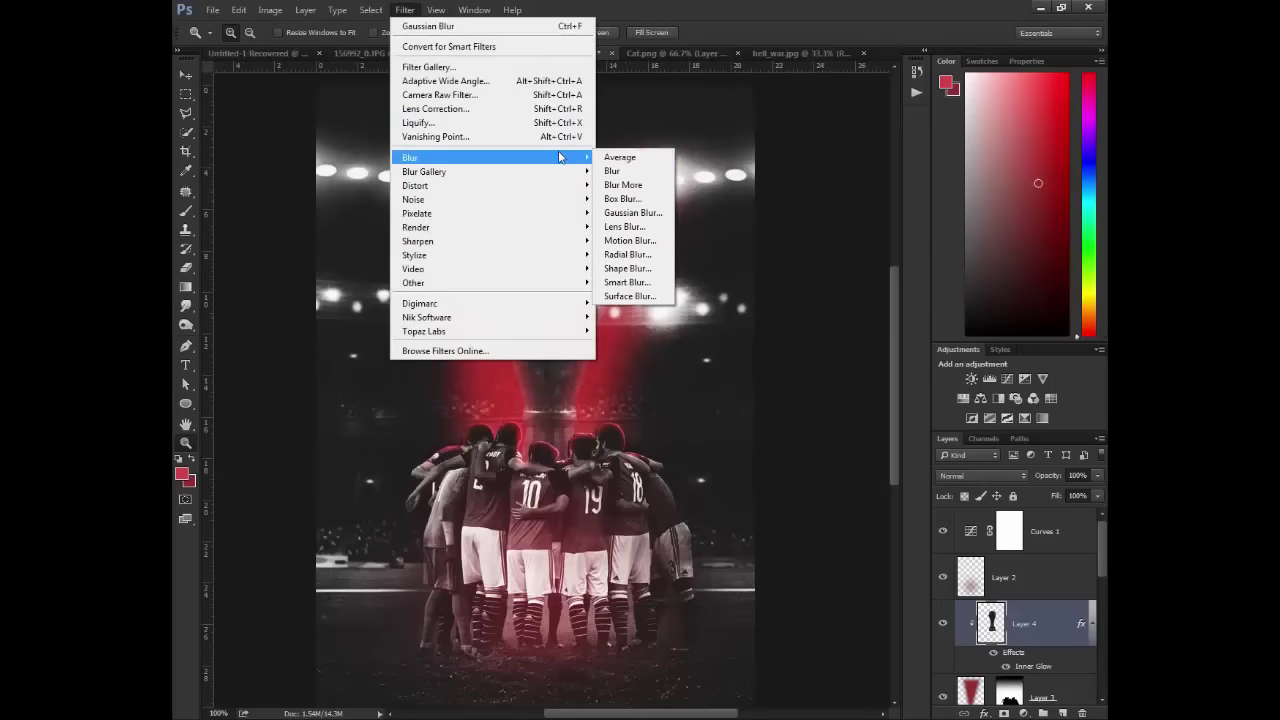
pyautogui.click(657, 240)
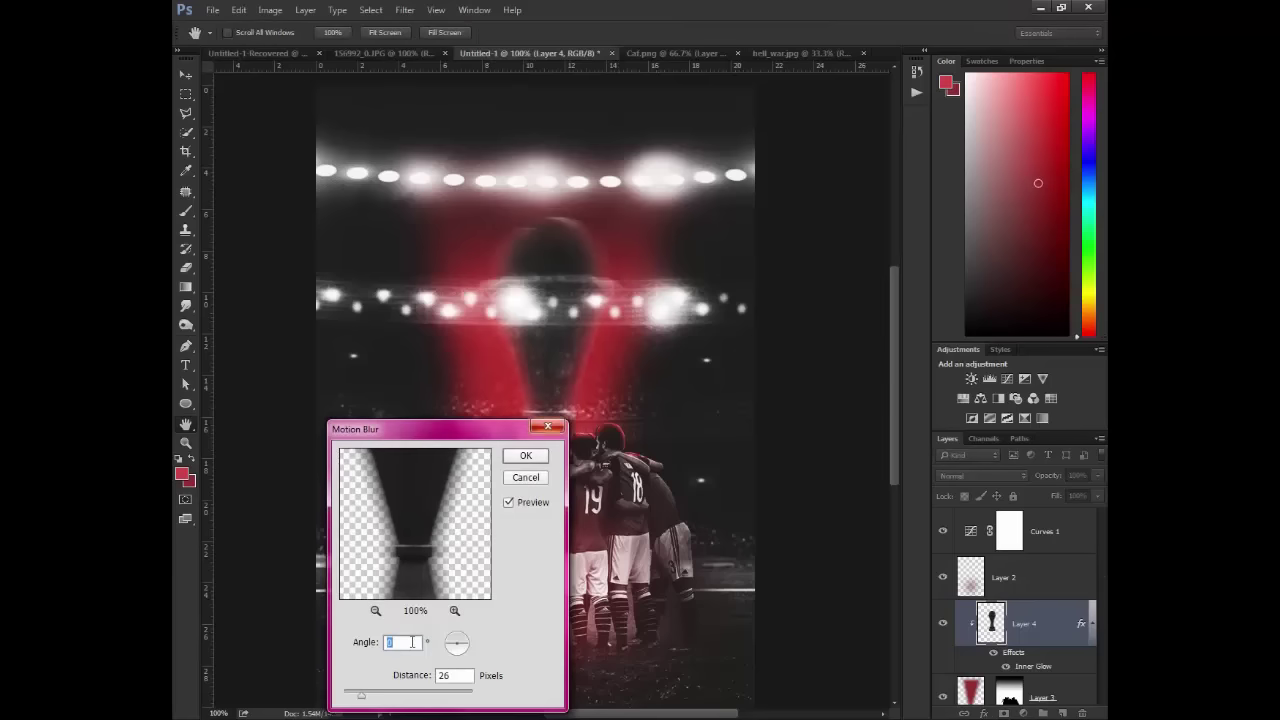
pyautogui.write('90')
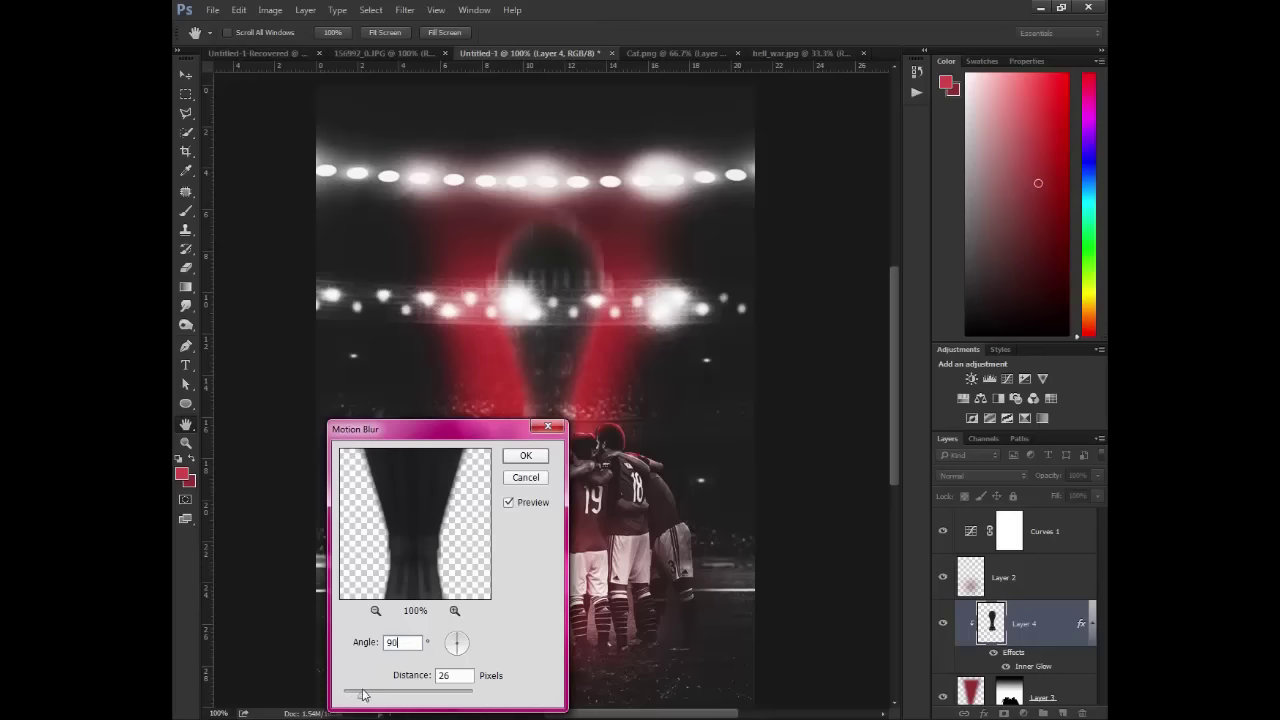
pyautogui.click(525, 455)
pyautogui.press('z')
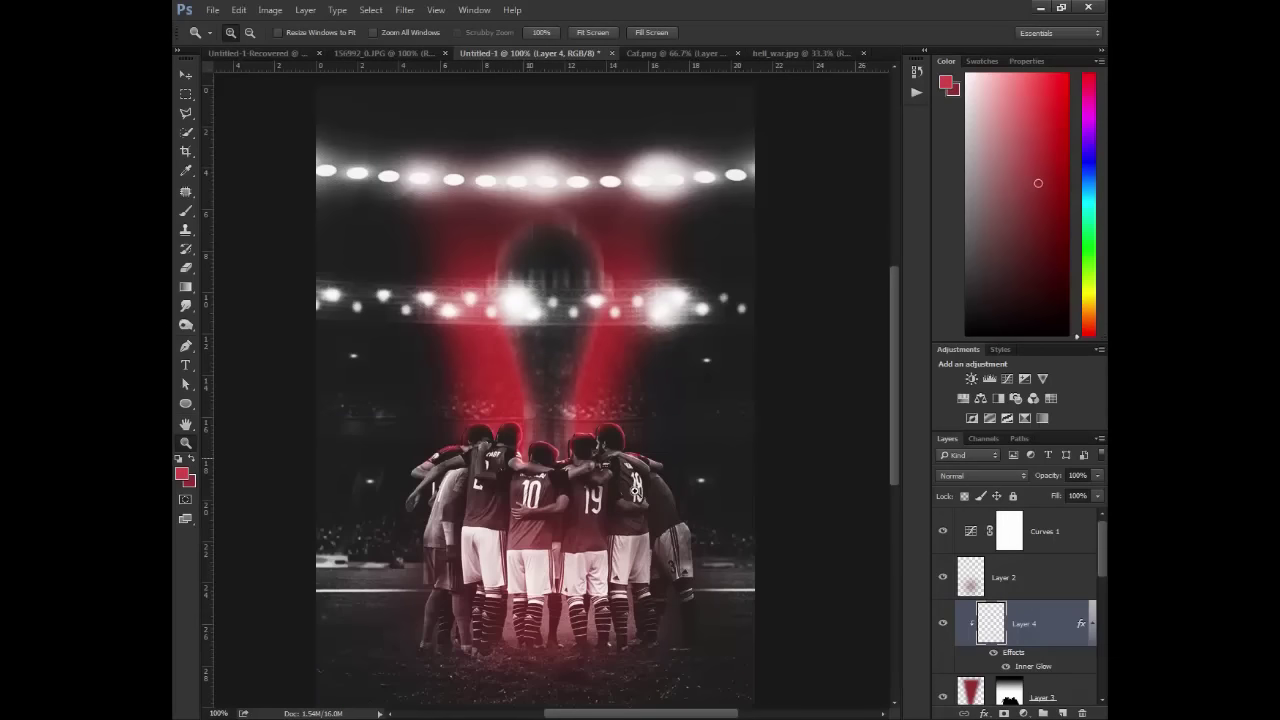
# - Enlarge the trophy on Layer 4 proportionally to about 119%
pyautogui.hotkey('ctrl', 't')
pyautogui.moveTo(613, 565); pyautogui.dragTo(700, 557)
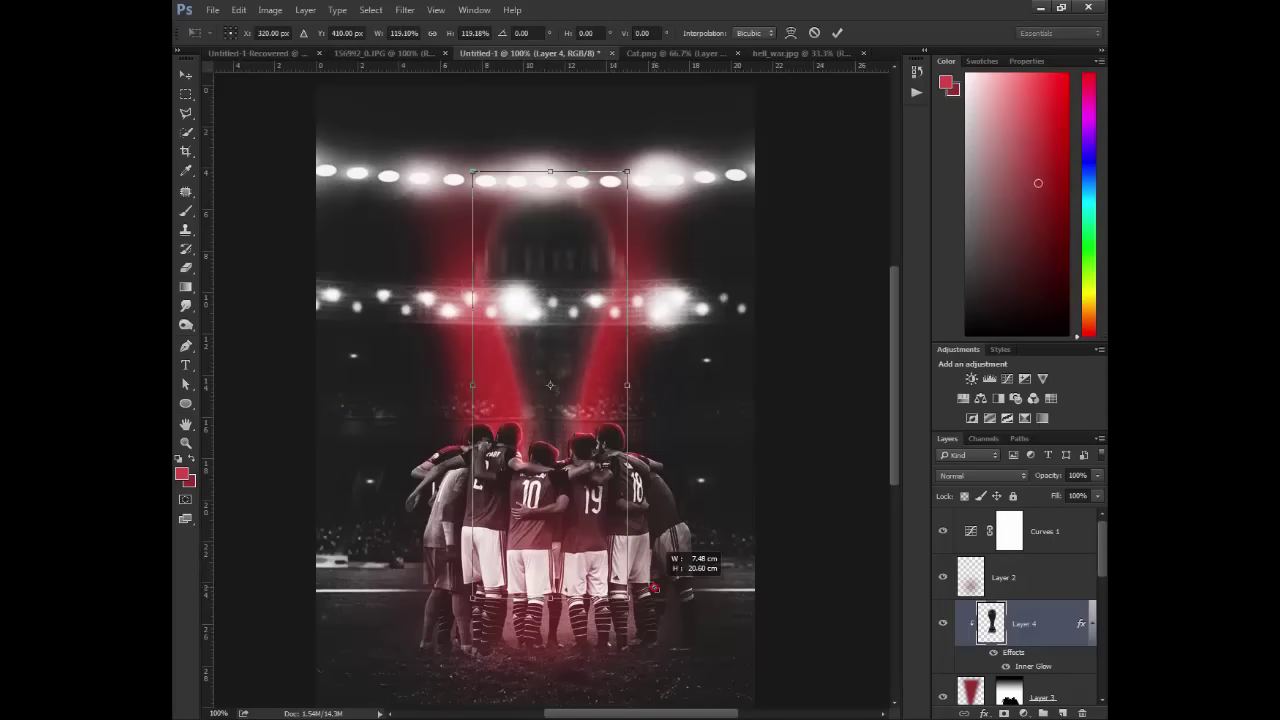
pyautogui.press('Return')
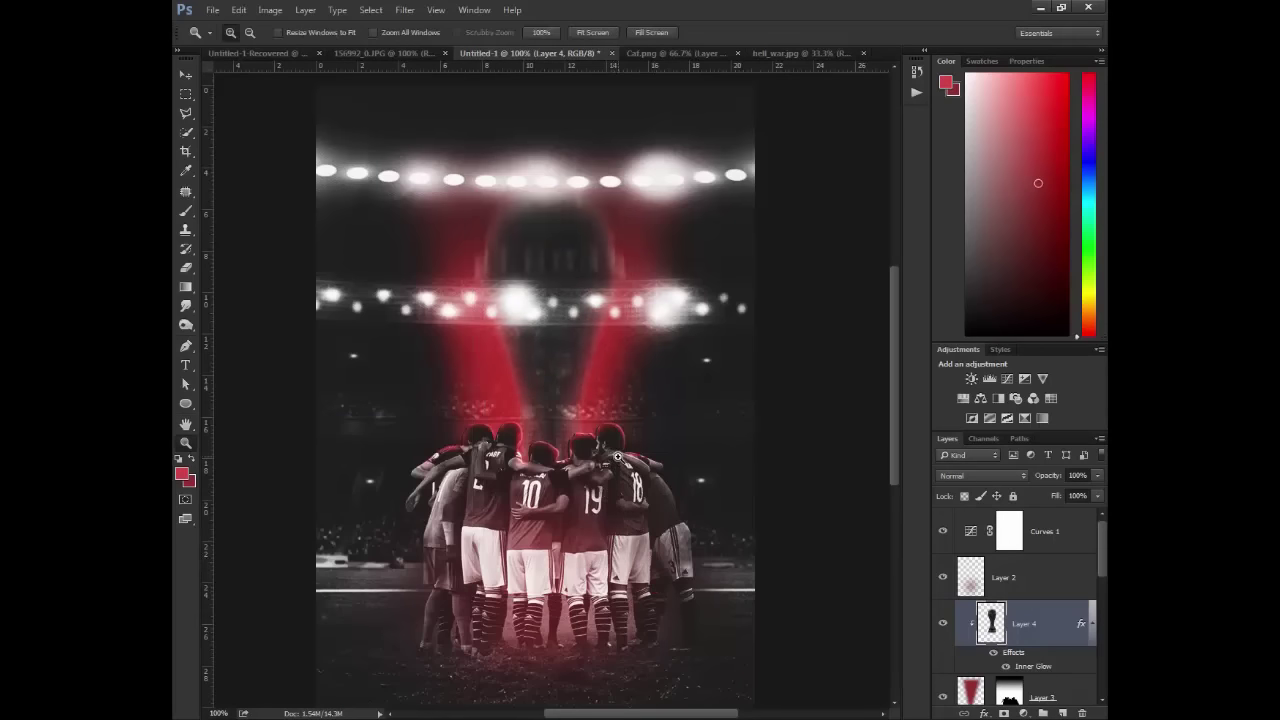
pyautogui.keyDown('alt'); pyautogui.click(598, 447); pyautogui.keyUp('alt')
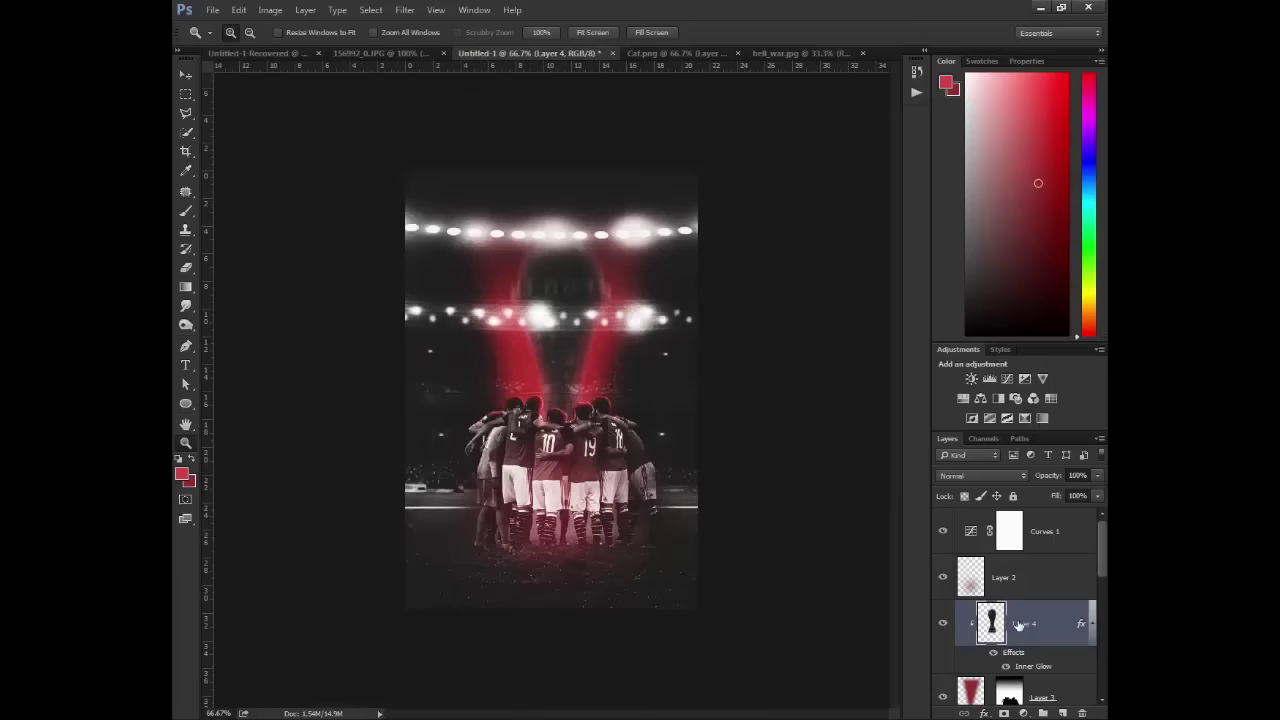
# - Apply a Gaussian Blur with a 25-pixel radius to the red beam on Layer 3
pyautogui.scroll(-1, 987, 655)
pyautogui.click(987, 655)
pyautogui.click(436, 9)
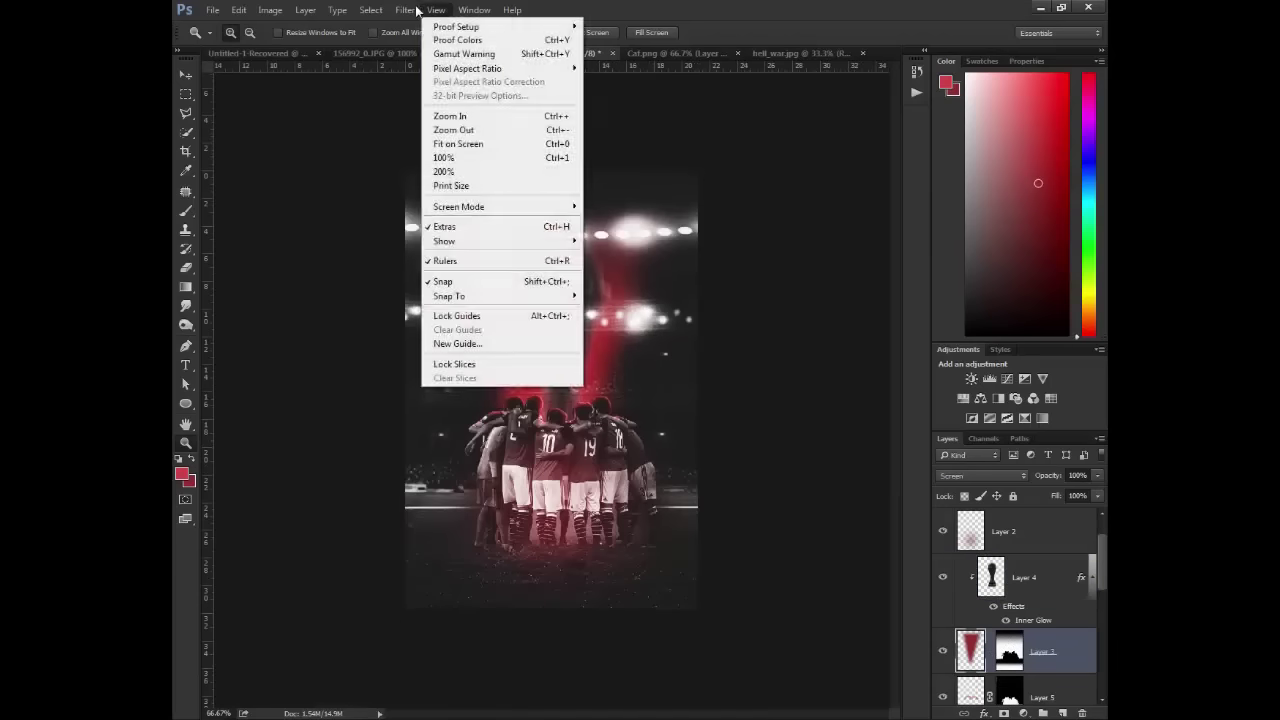
pyautogui.moveTo(585, 158)
pyautogui.click(645, 215)
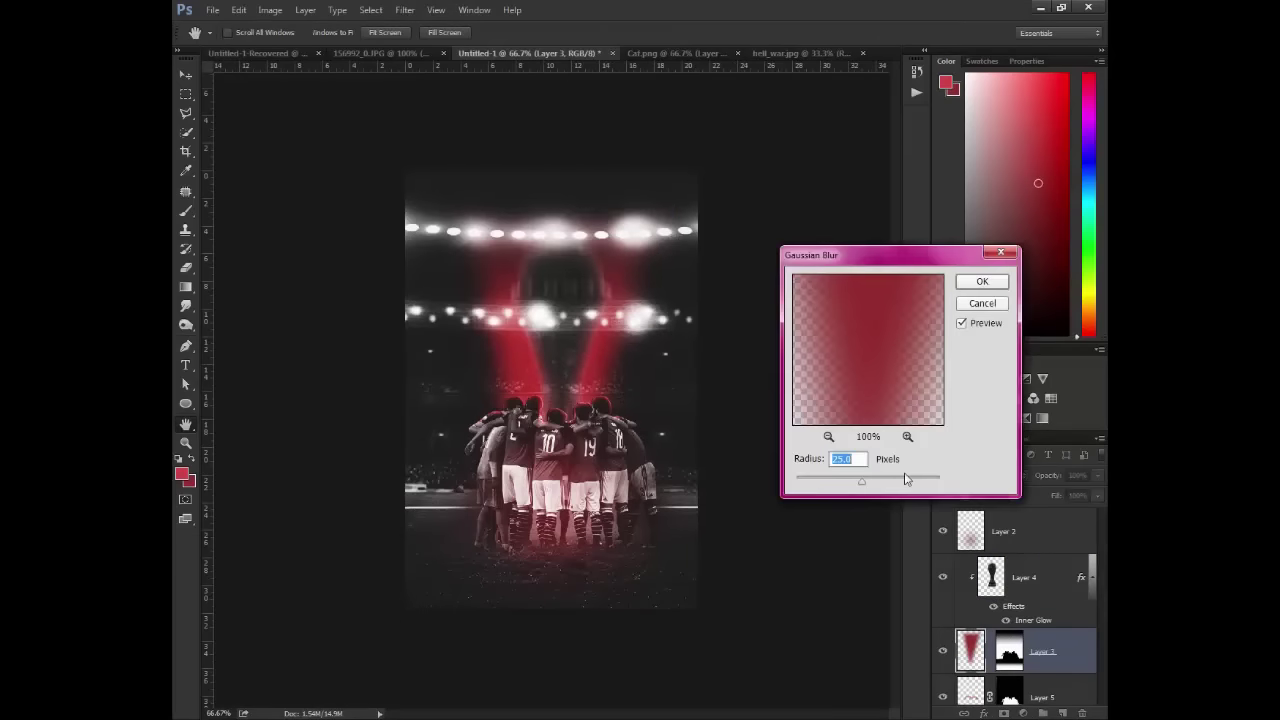
pyautogui.press('Return')
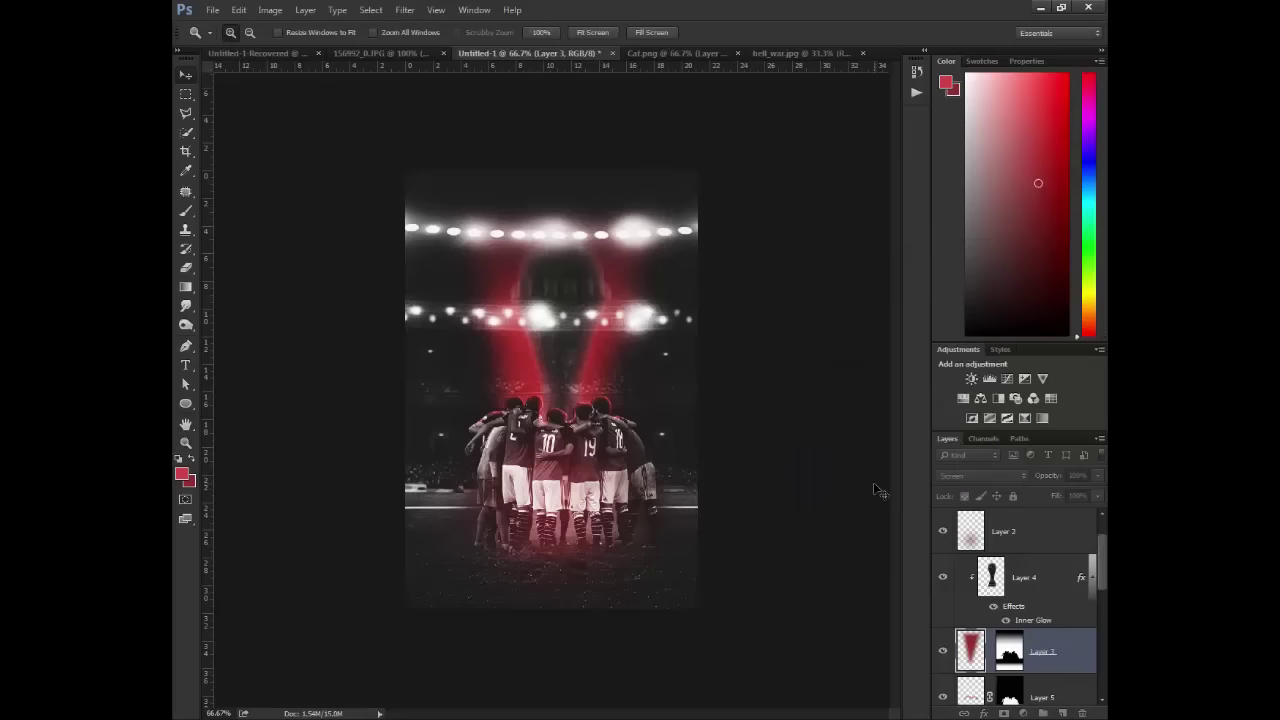
# - Change the Inner Glow colour of the trophy on Layer 4 to a brighter, more saturated red
pyautogui.click(1055, 621)
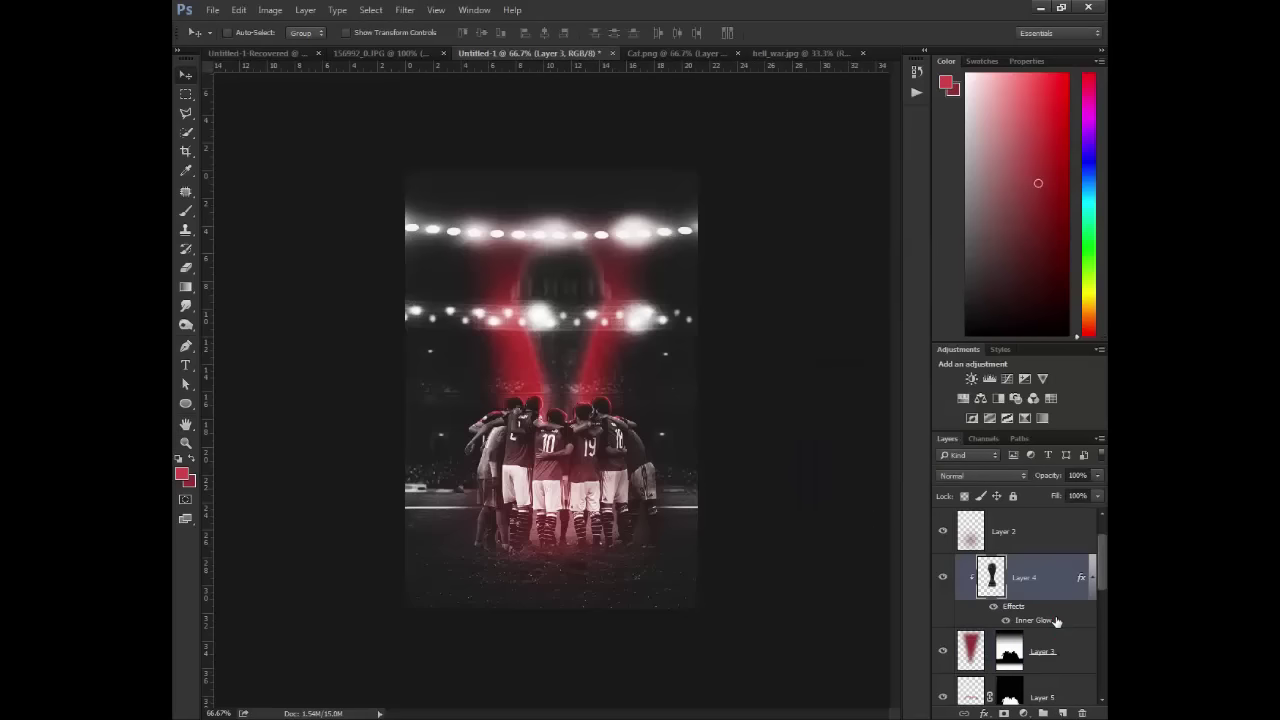
pyautogui.doubleClick(1045, 620)
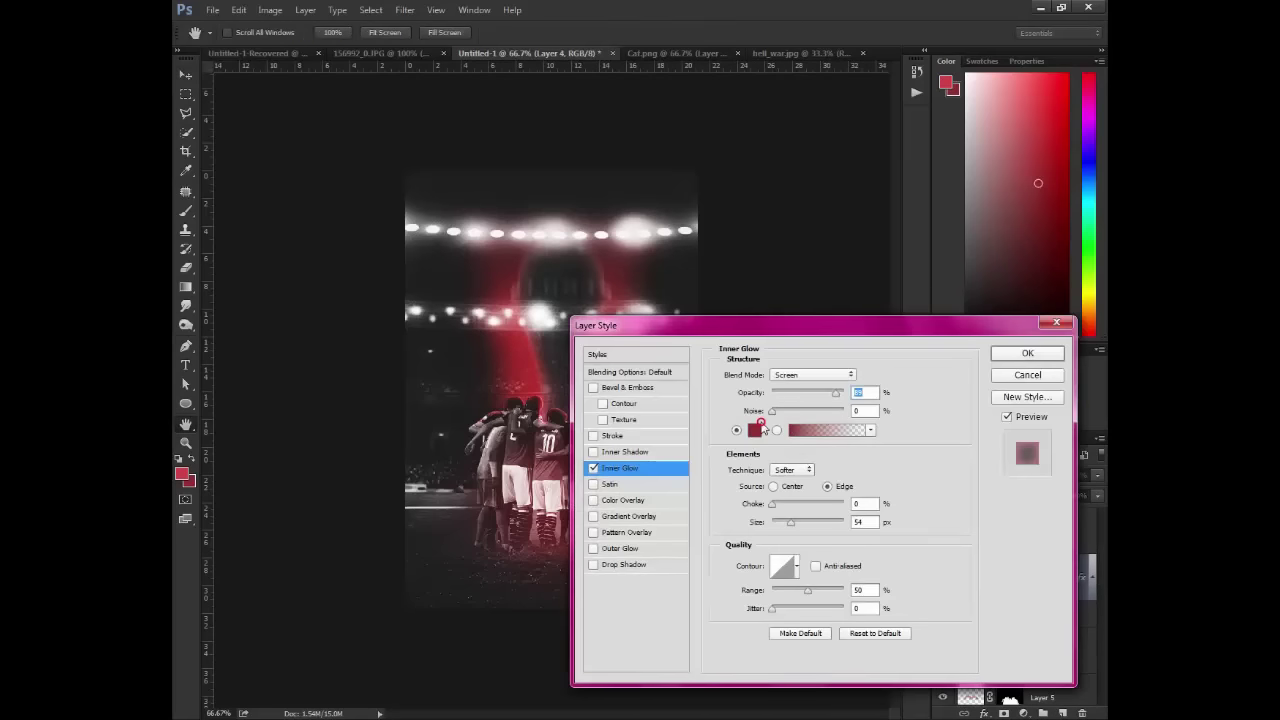
pyautogui.click(754, 430)
pyautogui.moveTo(870, 340); pyautogui.dragTo(866, 345)
pyautogui.click(1038, 310)
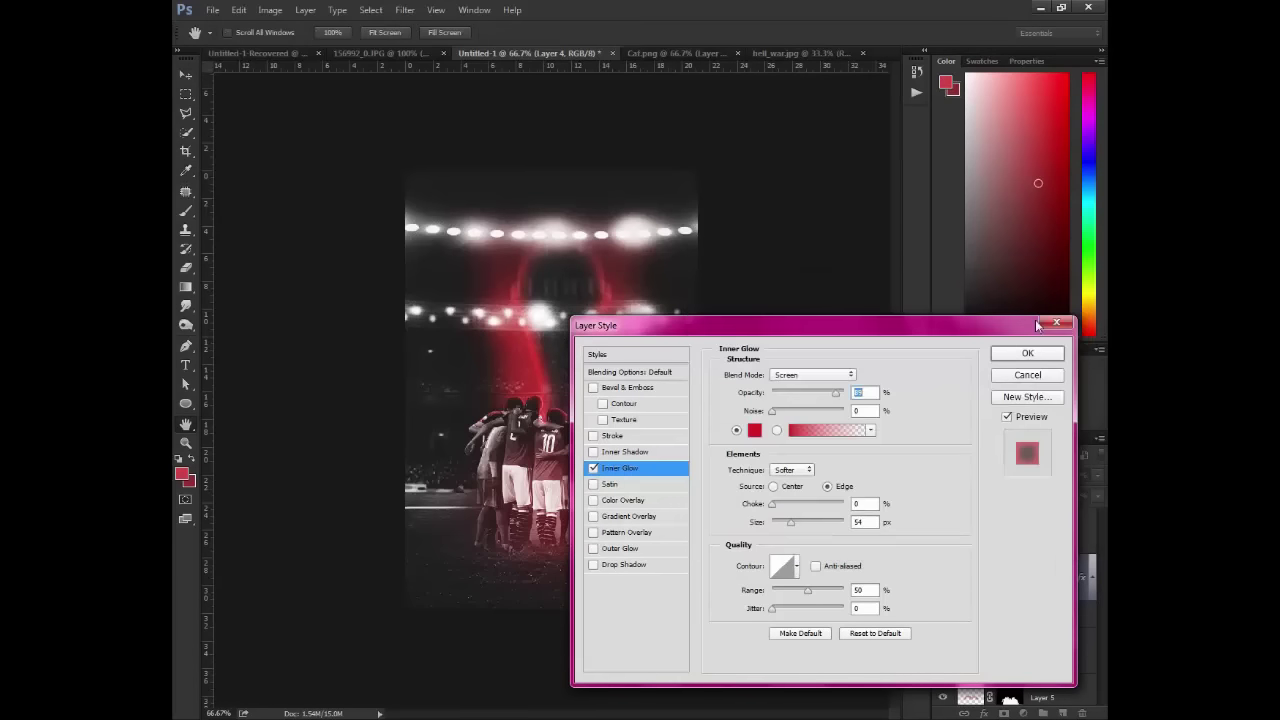
pyautogui.click(1022, 353)
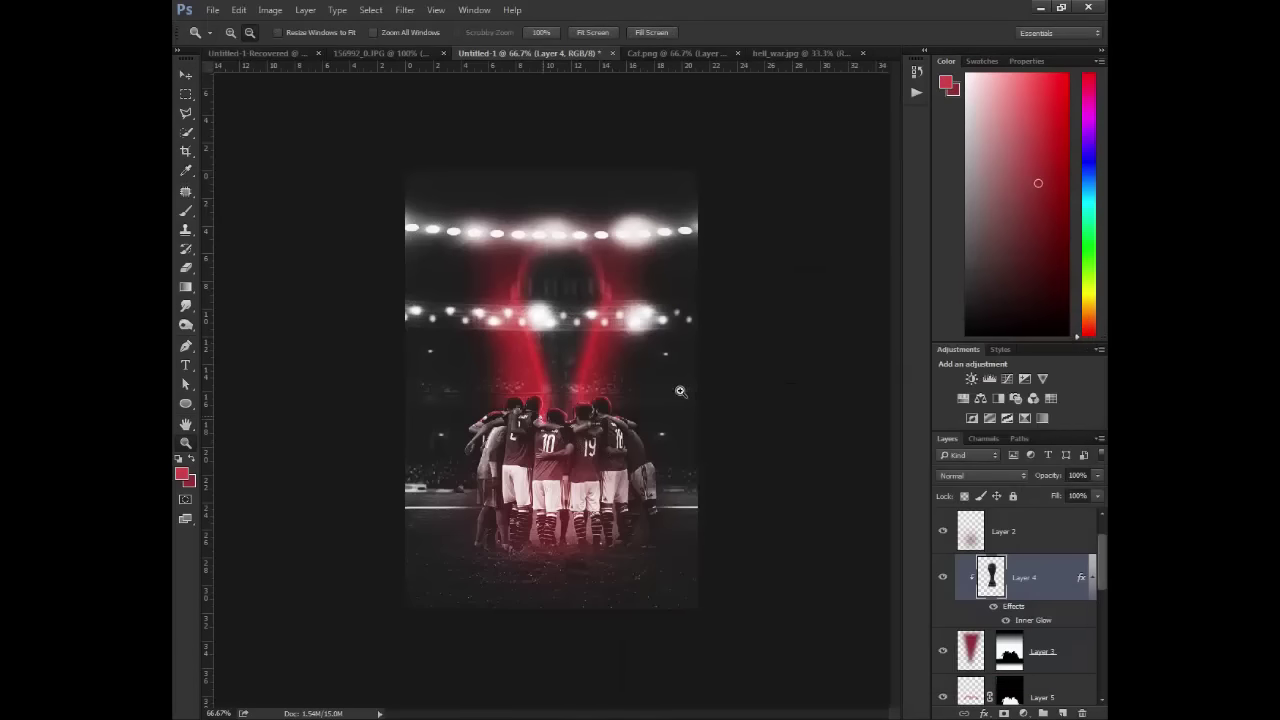
# - Copy the hell_war.jpg image into the poster, position it over the whole canvas and place its layer above Layer 2
pyautogui.press('v')
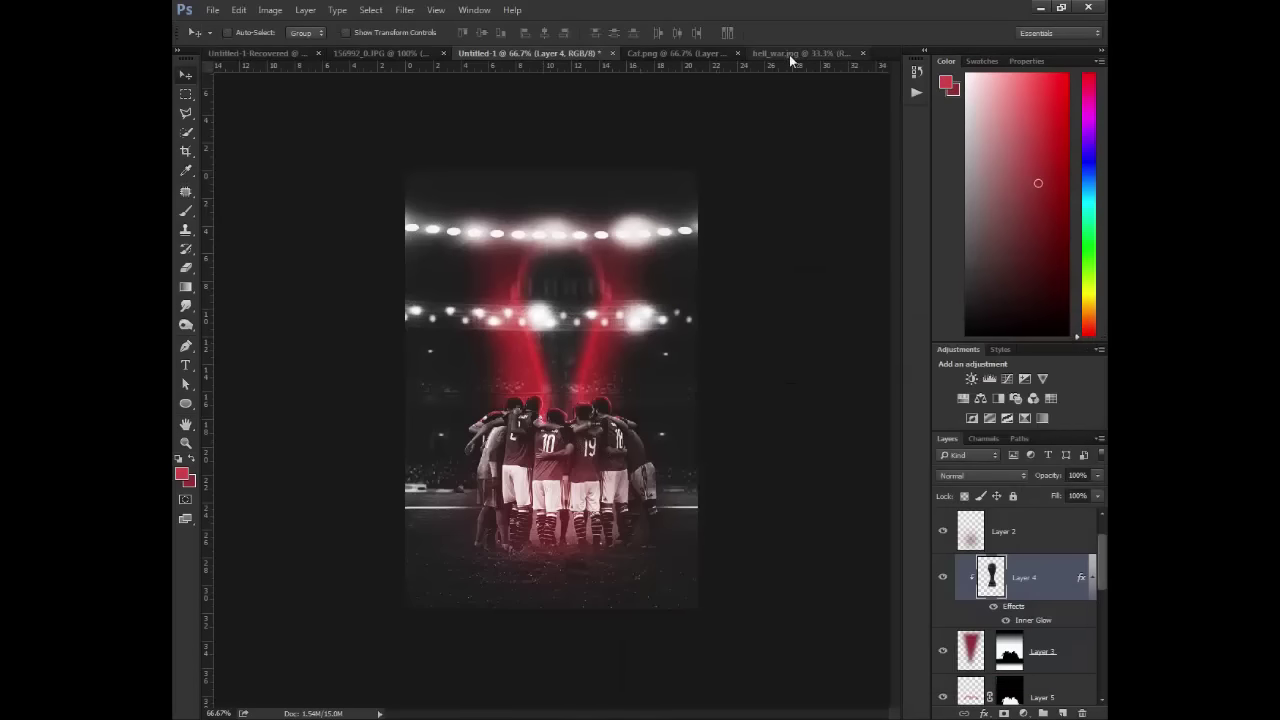
pyautogui.click(790, 56)
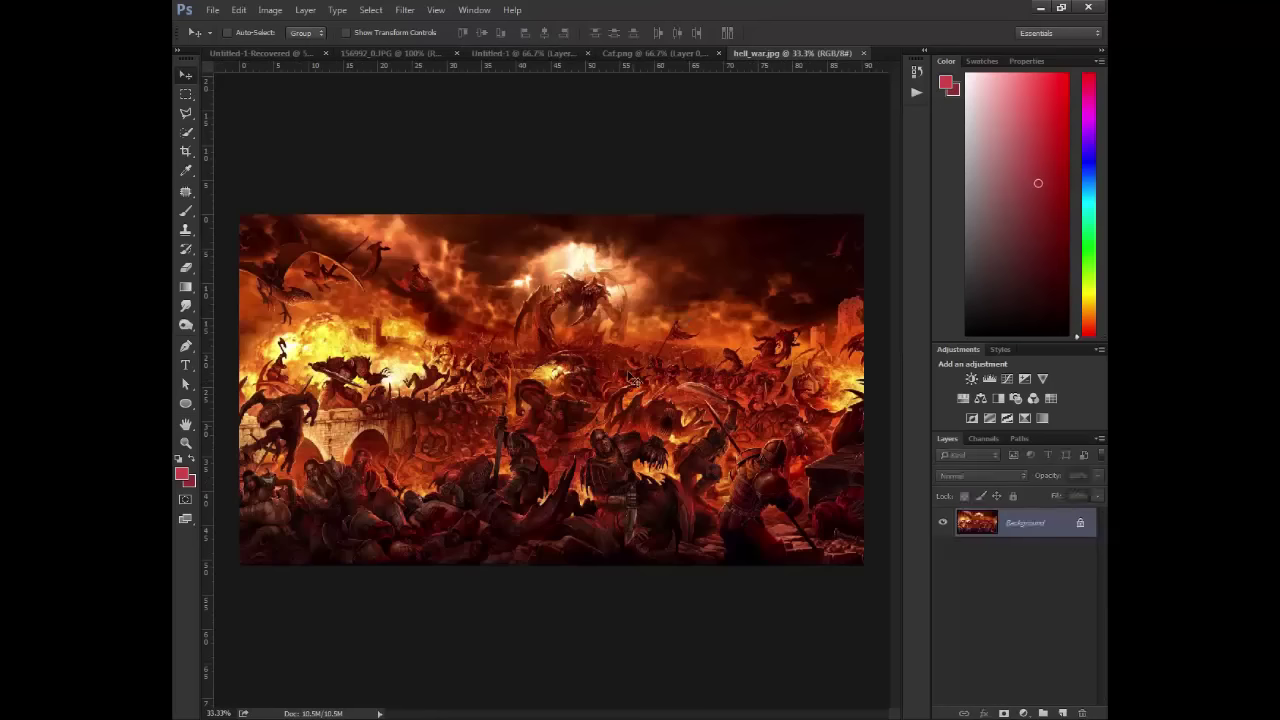
pyautogui.moveTo(748, 376); pyautogui.dragTo(574, 320)
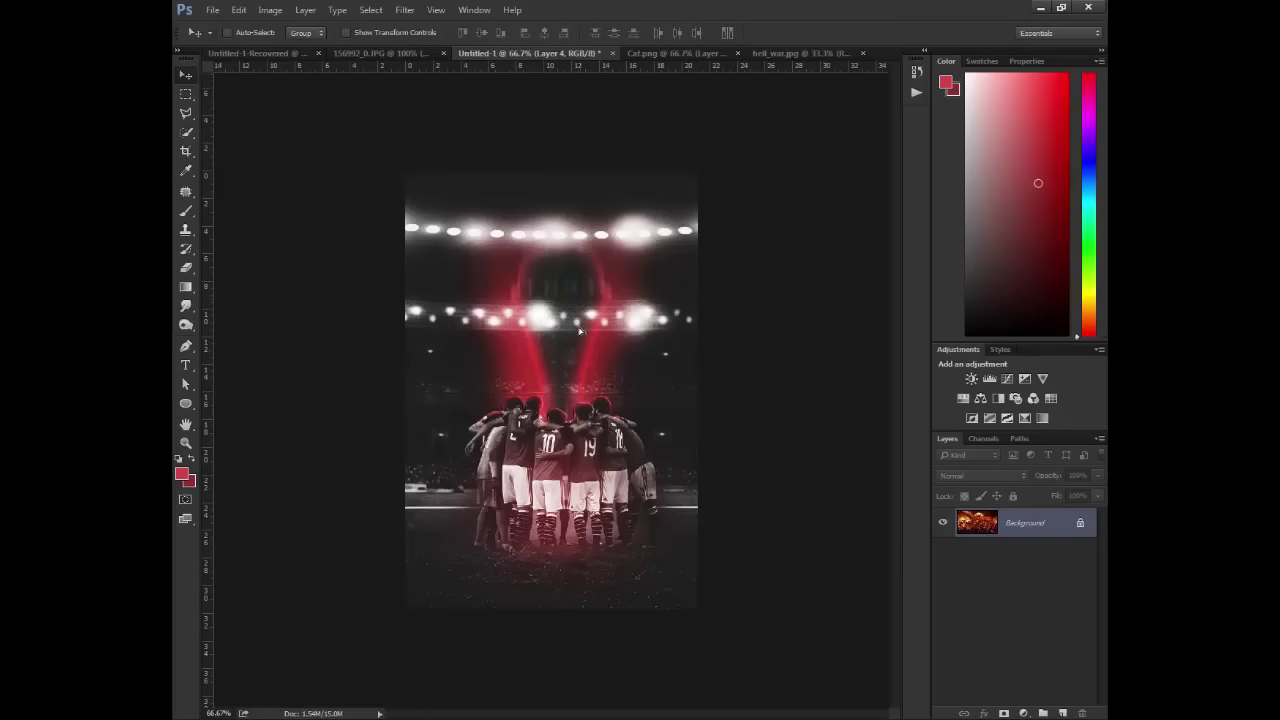
pyautogui.moveTo(662, 463); pyautogui.dragTo(593, 456)
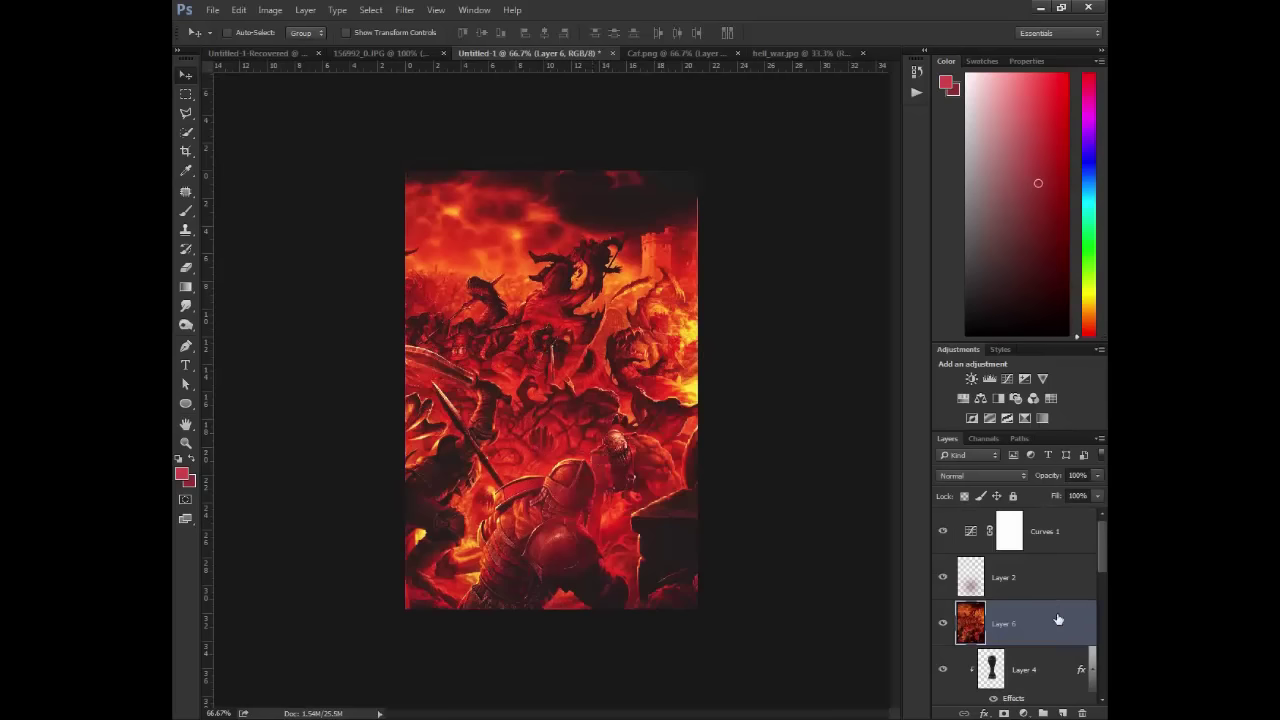
pyautogui.moveTo(1058, 620); pyautogui.dragTo(1045, 548)
# - Apply a Gaussian Blur with a radius of about 15.5 pixels to the war image on Layer 6
pyautogui.click(416, 9)
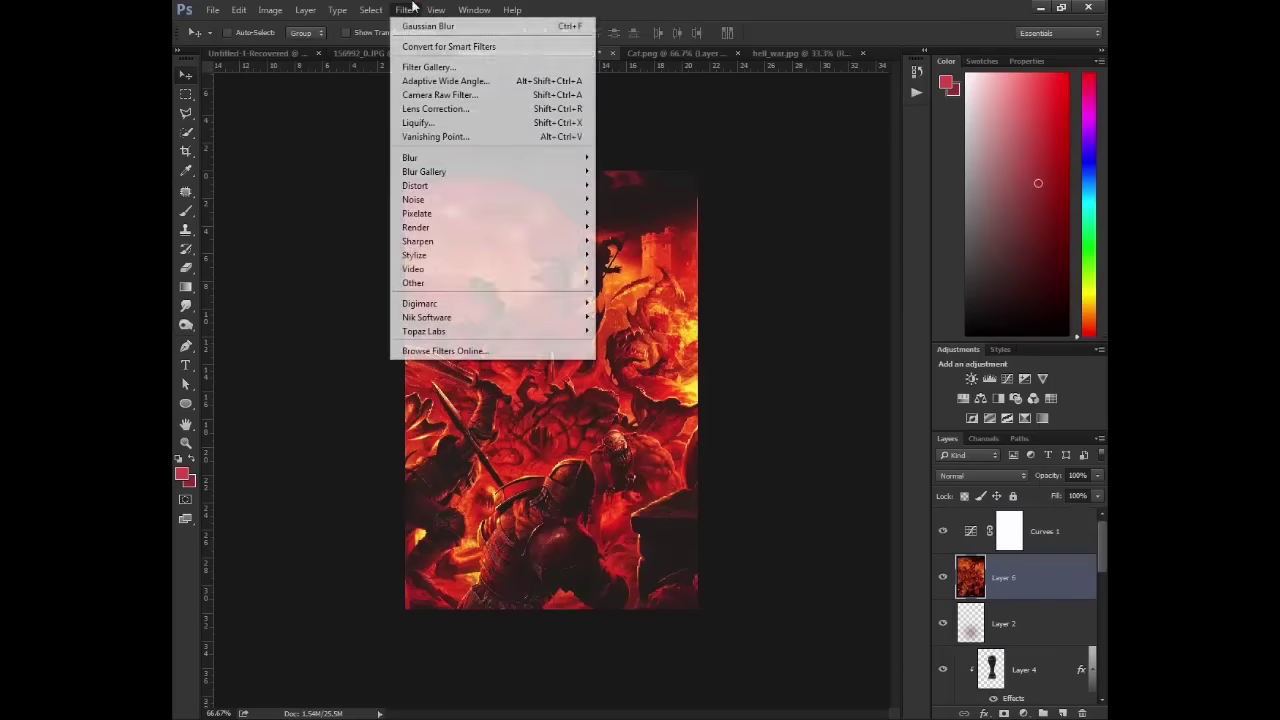
pyautogui.moveTo(571, 160)
pyautogui.click(624, 214)
pyautogui.click(404, 9)
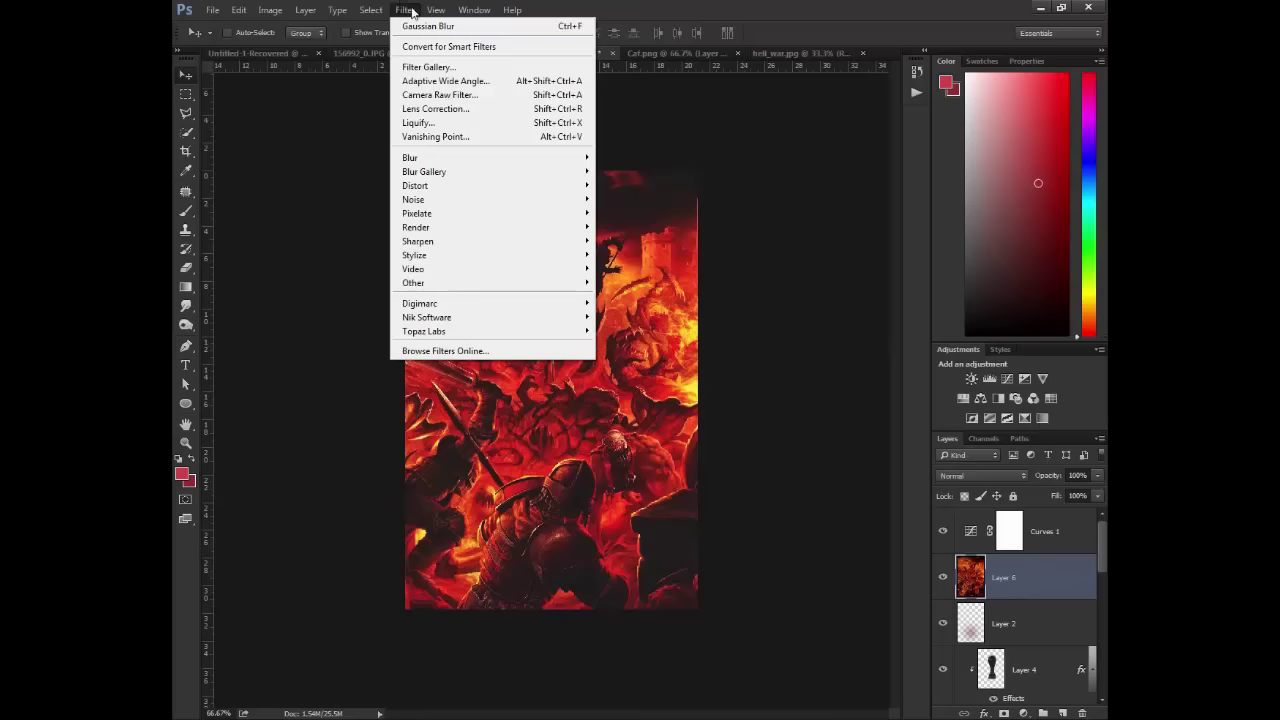
pyautogui.moveTo(557, 157)
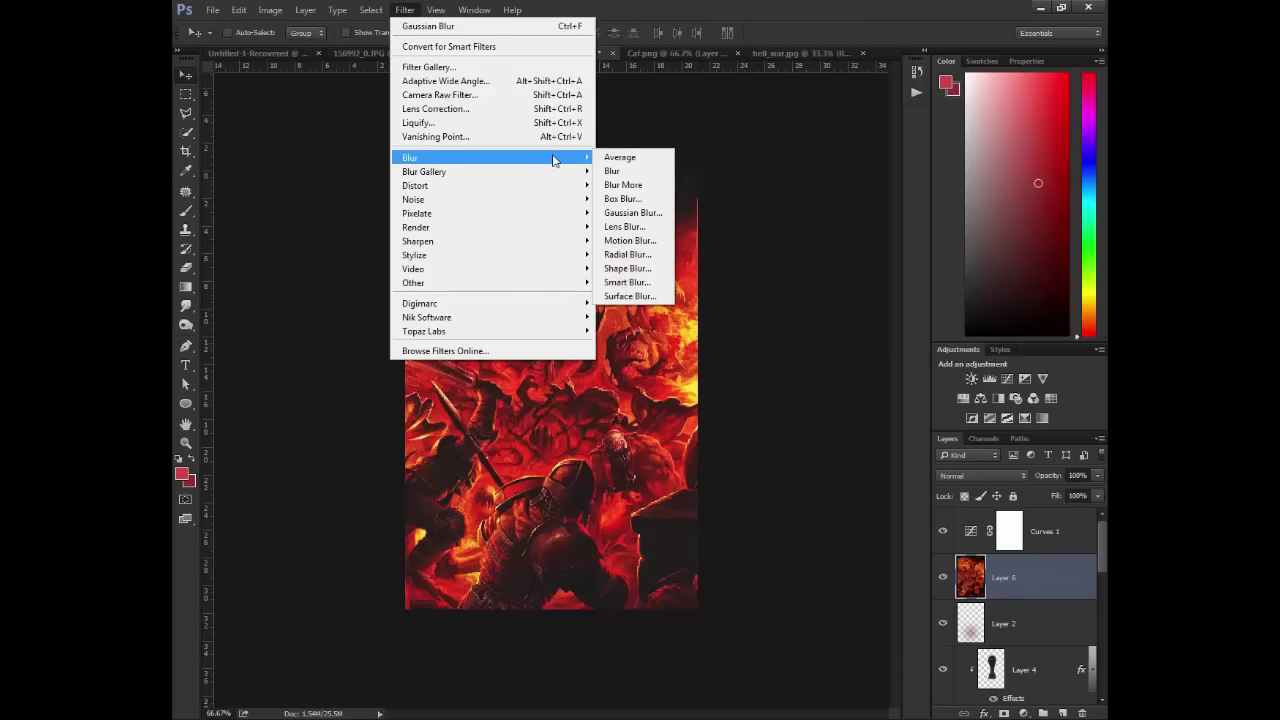
pyautogui.click(648, 210)
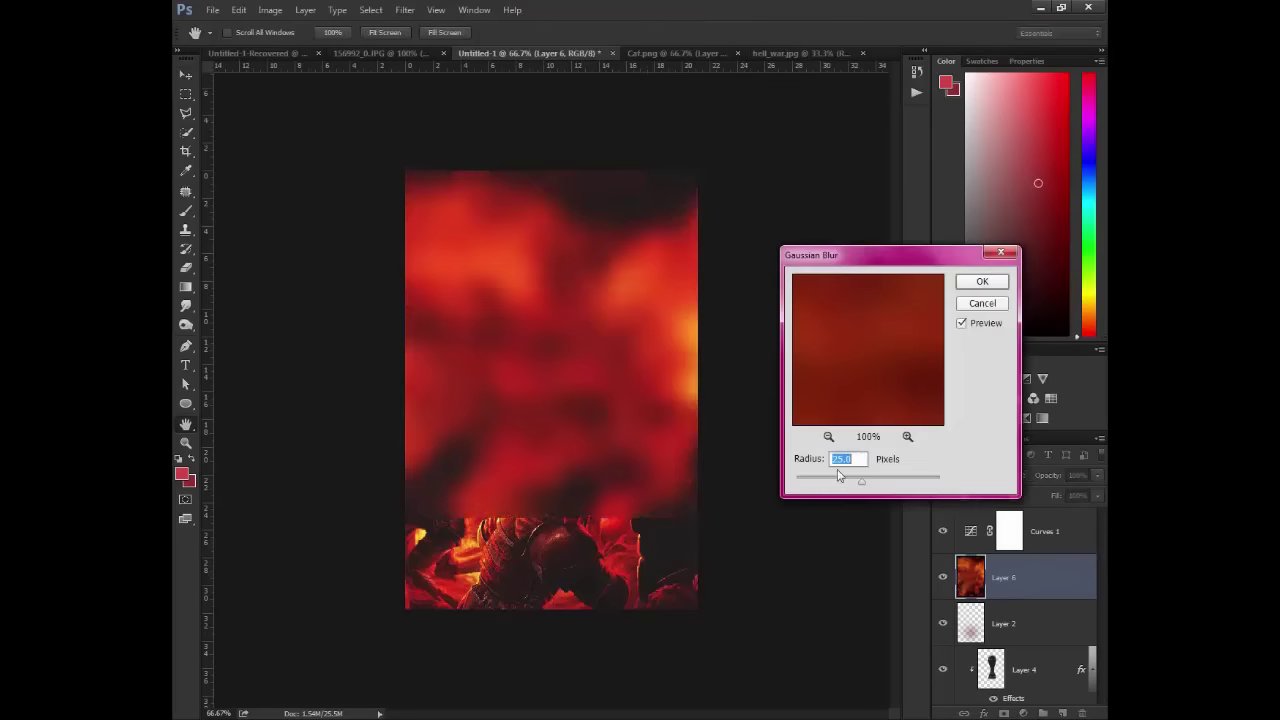
pyautogui.moveTo(852, 486)
pyautogui.mouseDown()
pyautogui.moveTo(811, 486)
pyautogui.moveTo(863, 486)
pyautogui.moveTo(850, 480)
pyautogui.mouseUp()
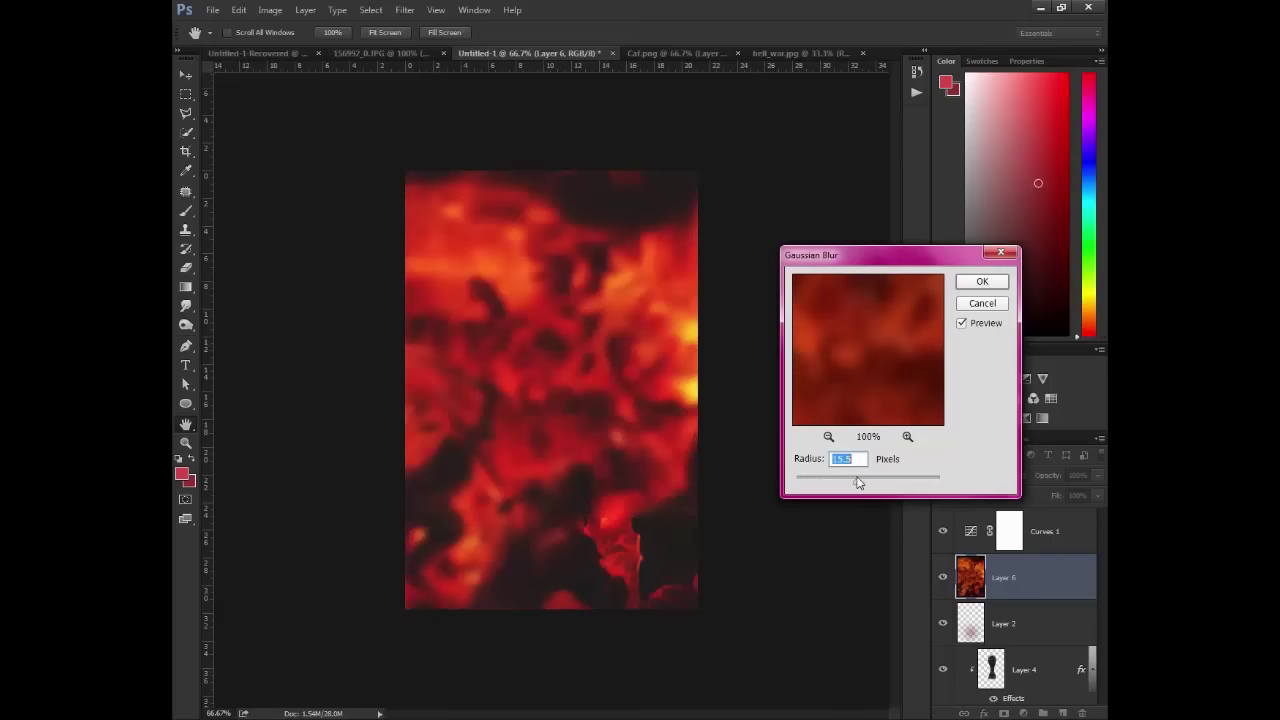
pyautogui.click(968, 284)
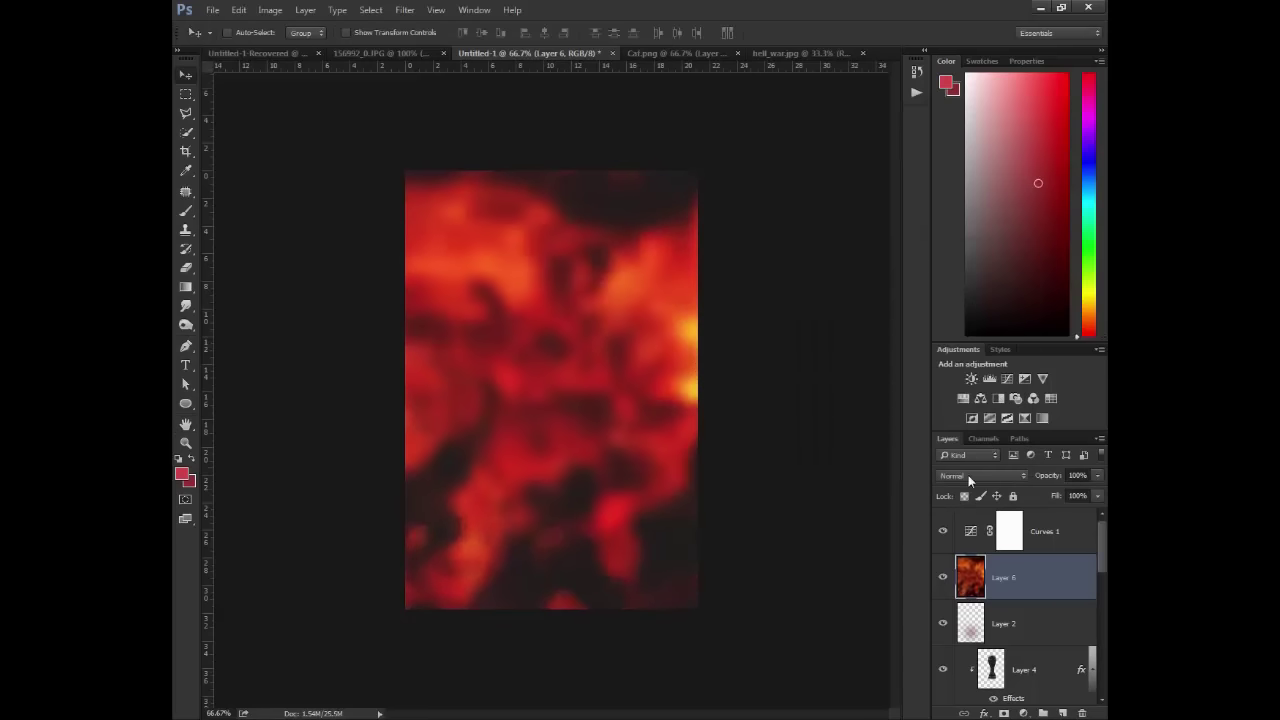
# - Try Overlay as the blend mode of the blurred war image, then switch it to Soft Light
pyautogui.click(968, 476)
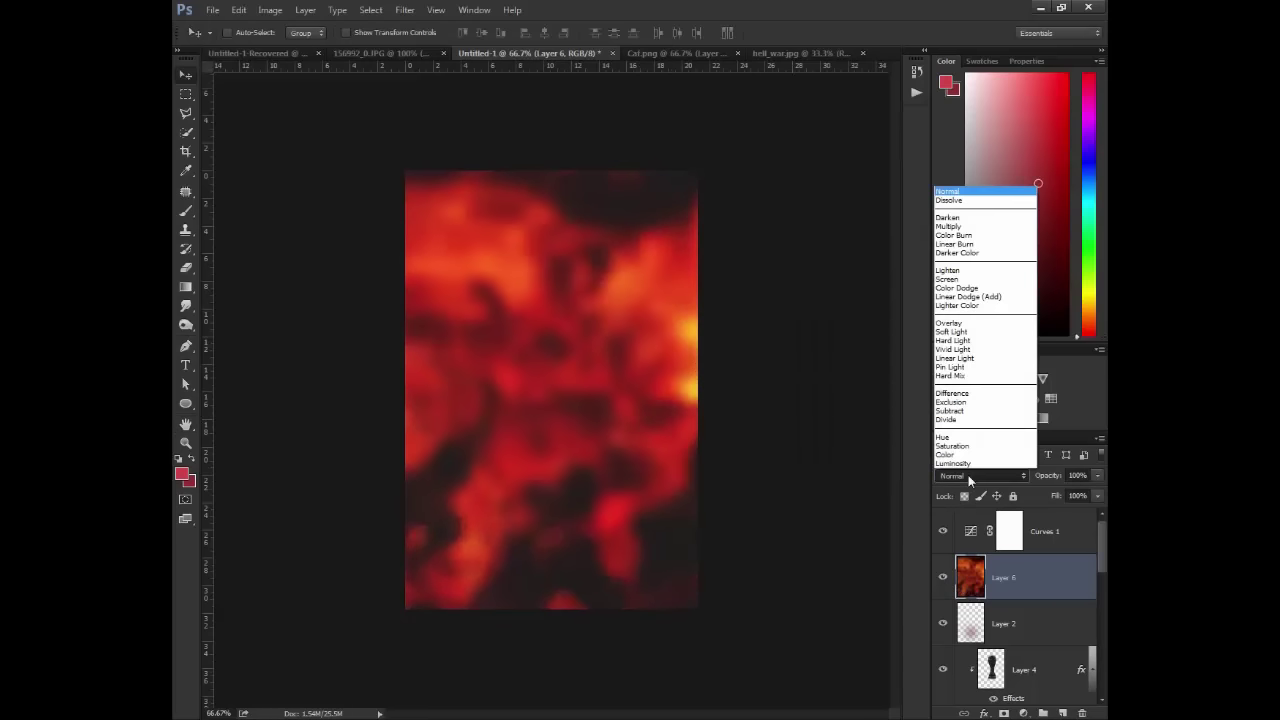
pyautogui.click(978, 324)
pyautogui.press('z')
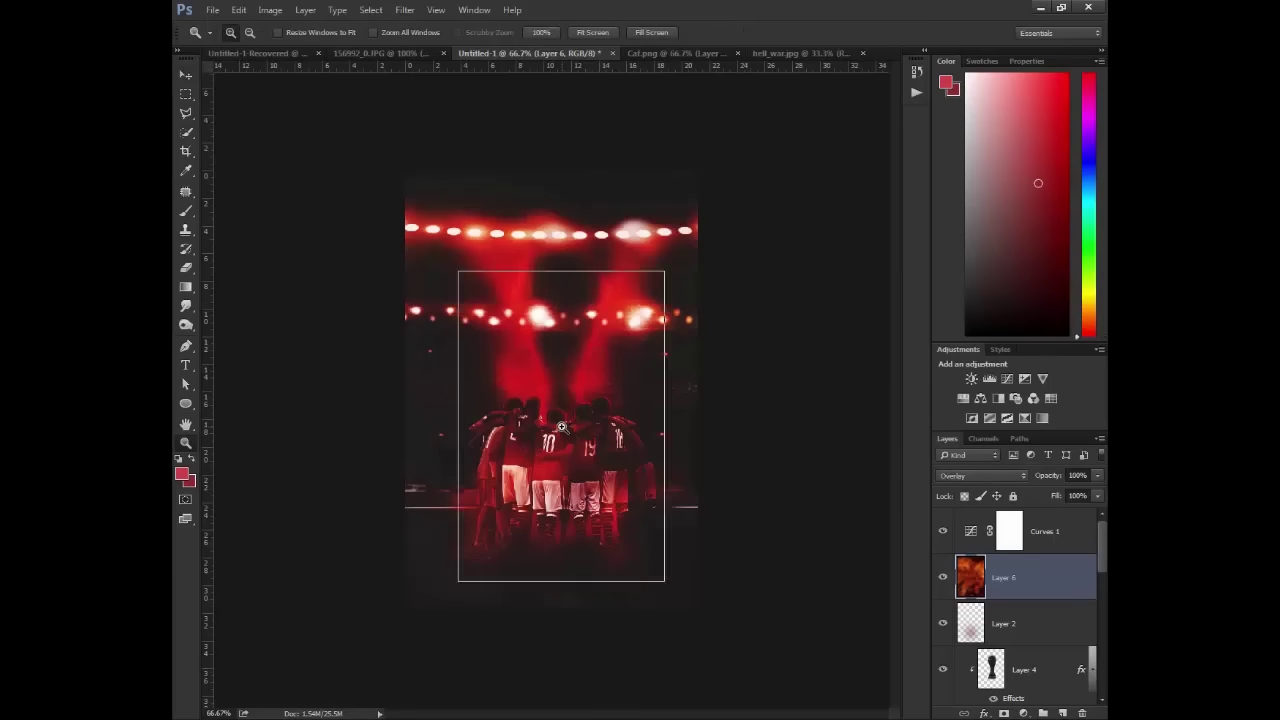
pyautogui.click(561, 427)
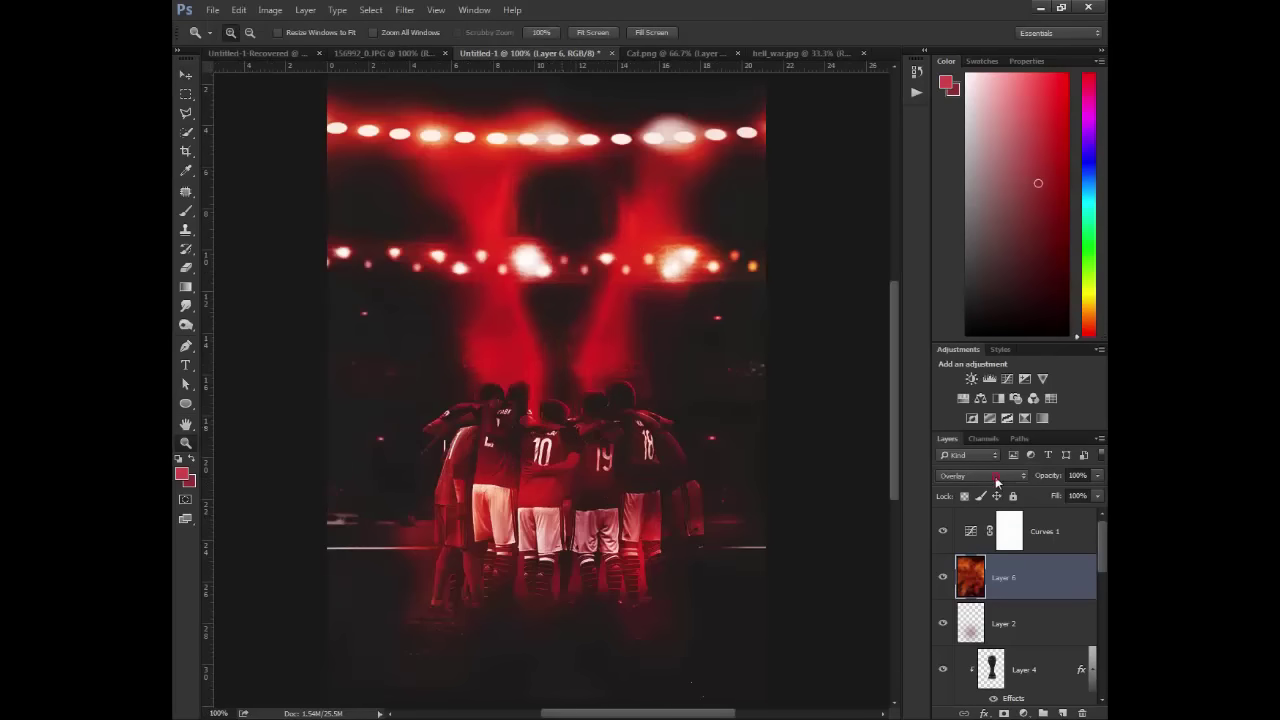
pyautogui.scroll(-1, 995, 476)
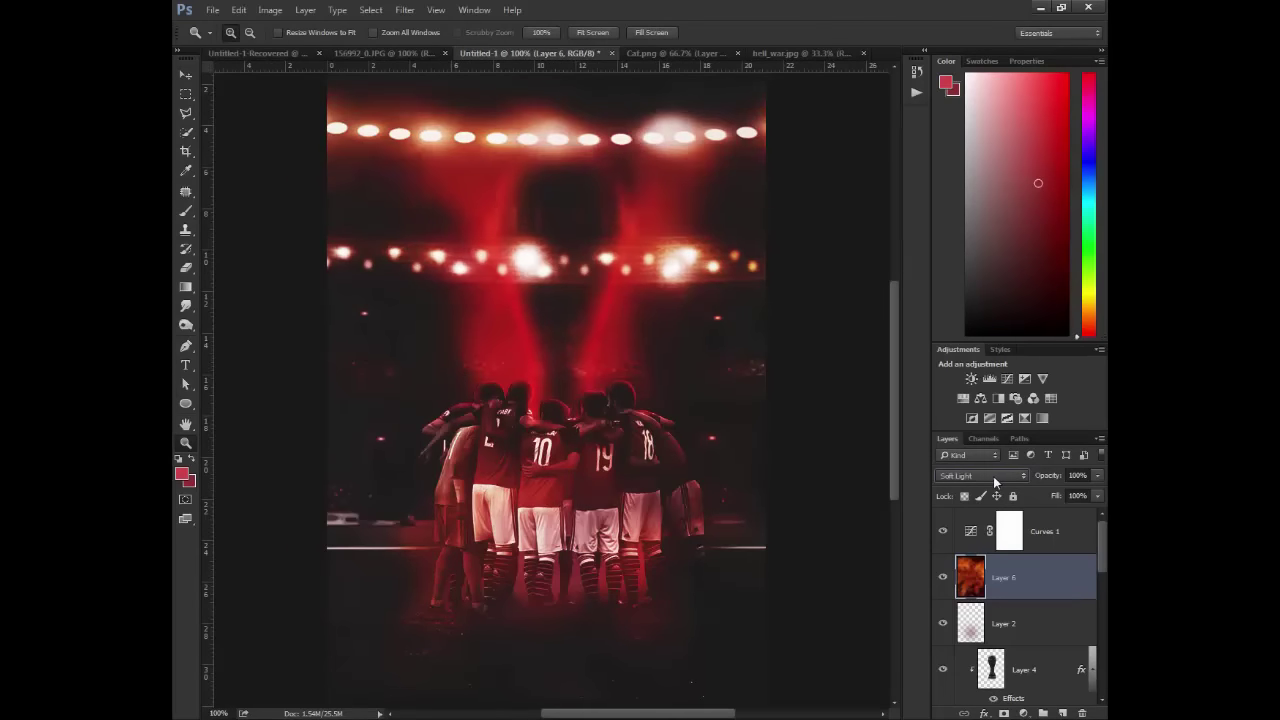
pyautogui.keyDown('alt'); pyautogui.click(637, 405); pyautogui.keyUp('alt')
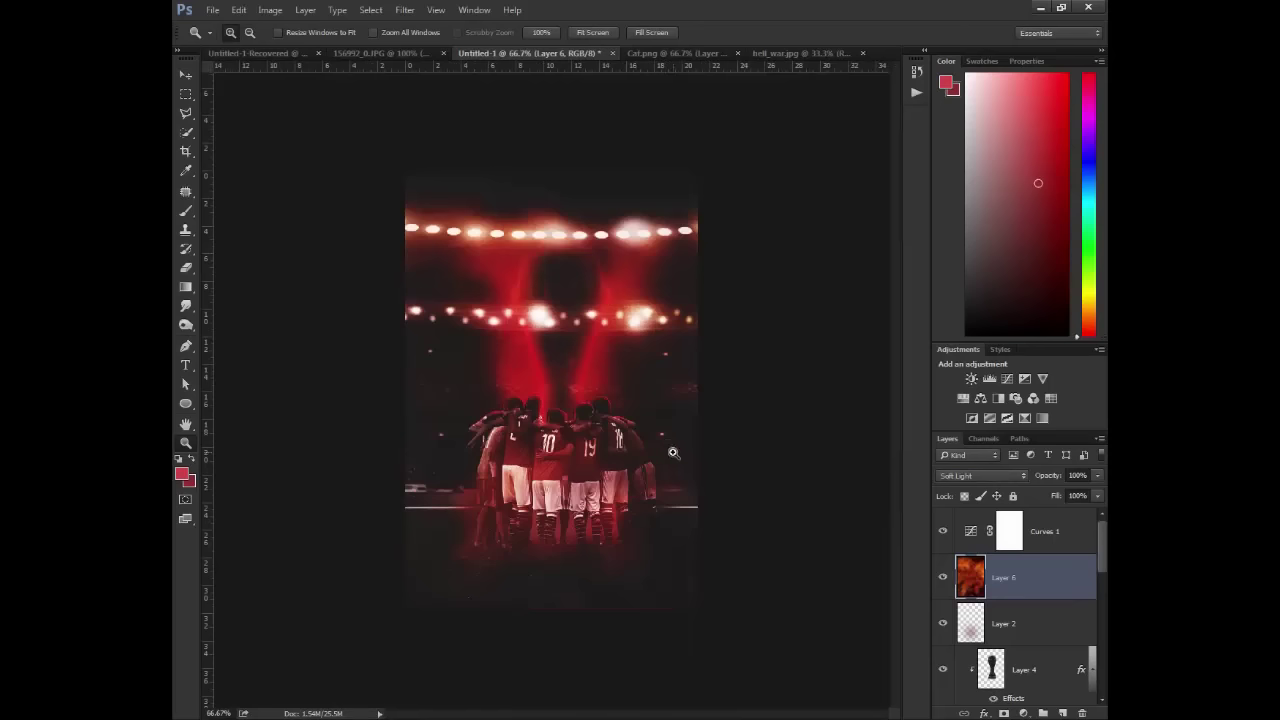
# - Try desaturating the blurred war image on Layer 6, then undo the desaturation
pyautogui.press('v')
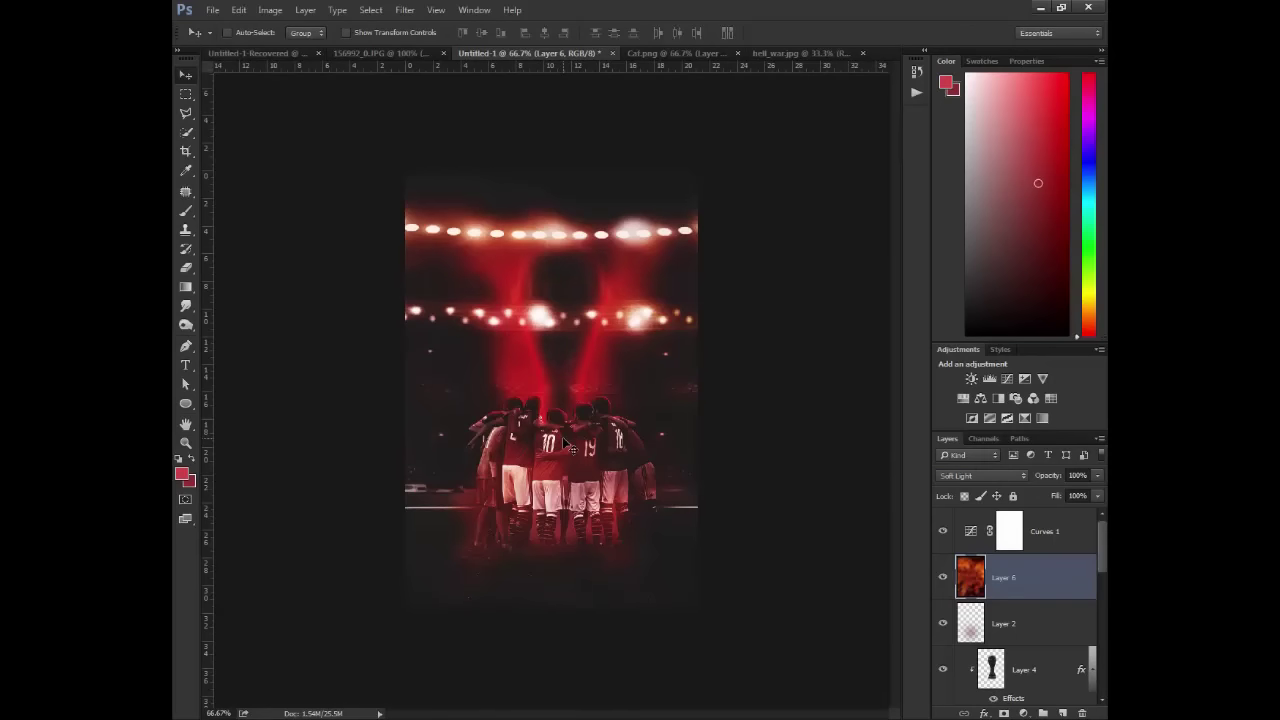
pyautogui.hotkey('ctrl', 'shift', 'u')
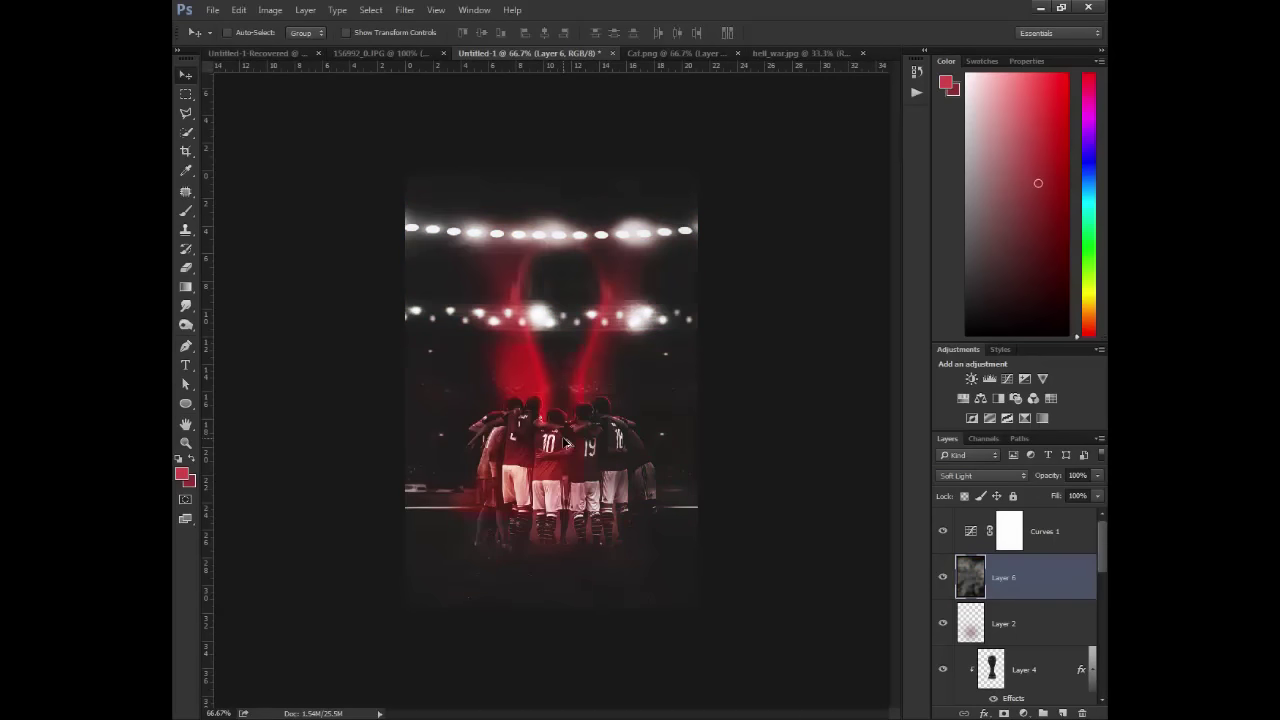
pyautogui.hotkey('ctrl', 'z')
pyautogui.hotkey('ctrl', 'u')
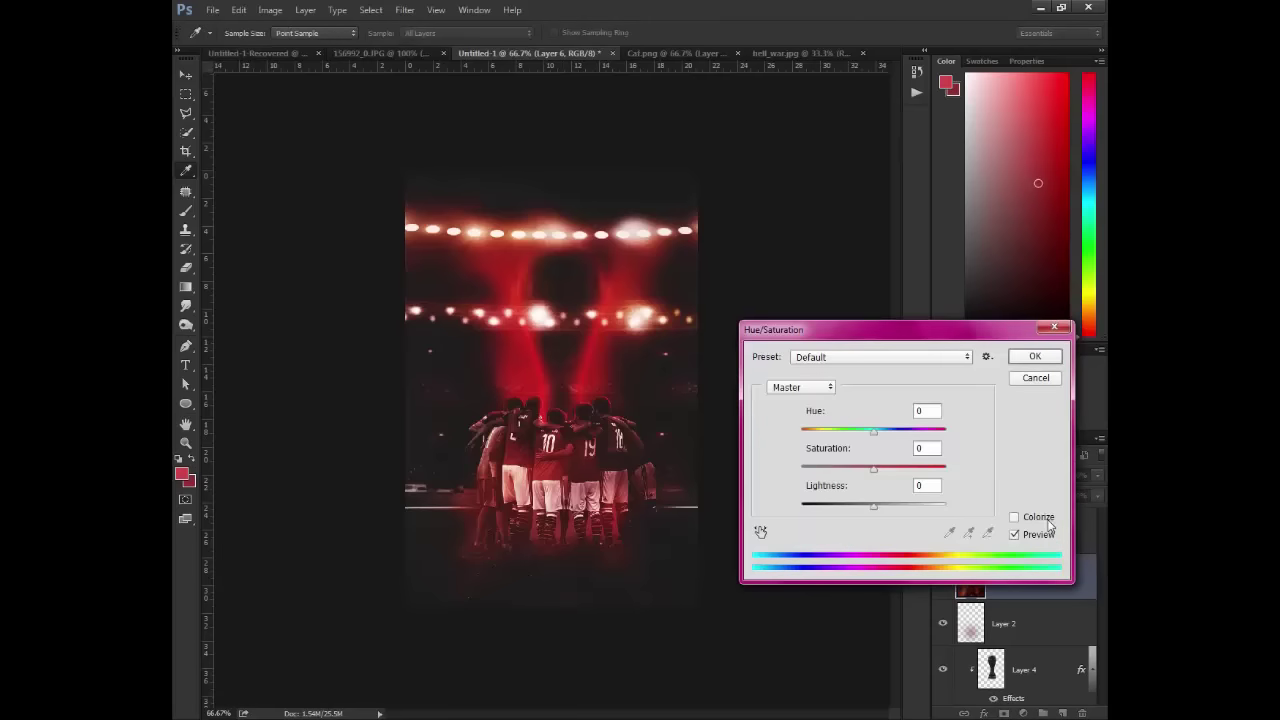
pyautogui.click(1037, 381)
# - Colorize the blurred war image on Layer 6 with Hue/Saturation at hue 0, saturation 78 and lightness -25
pyautogui.click(270, 9)
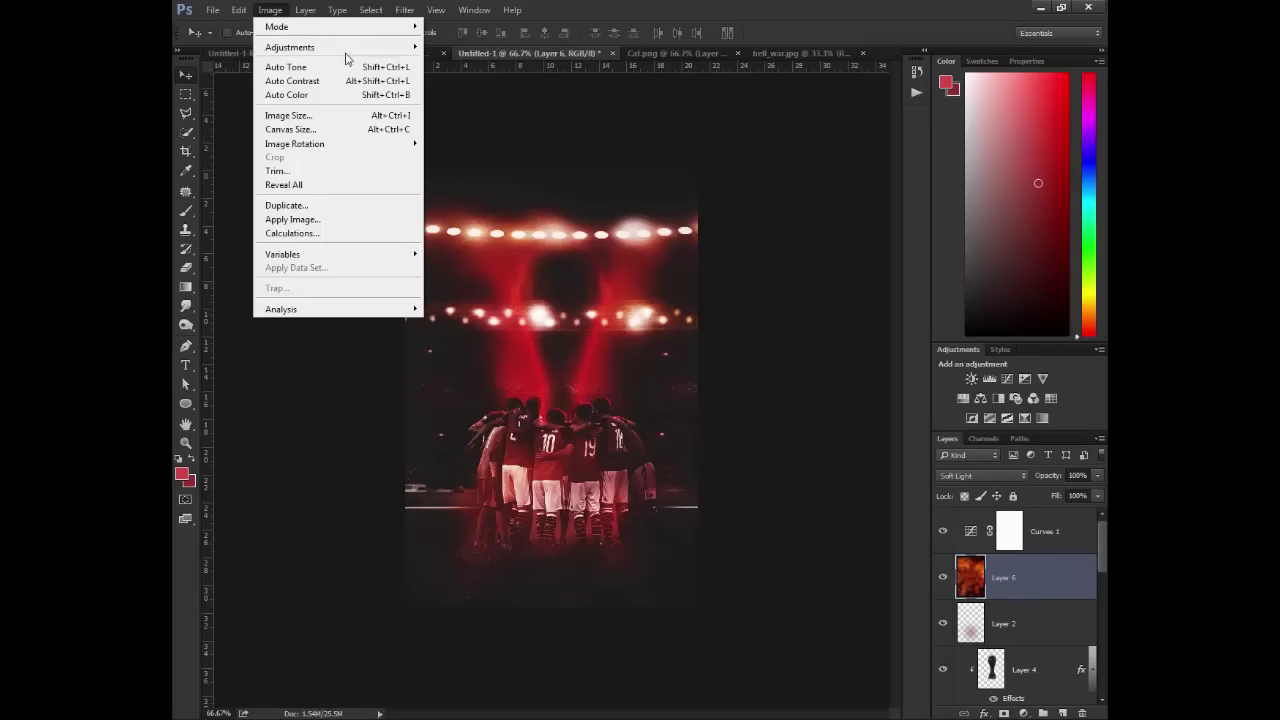
pyautogui.moveTo(358, 47)
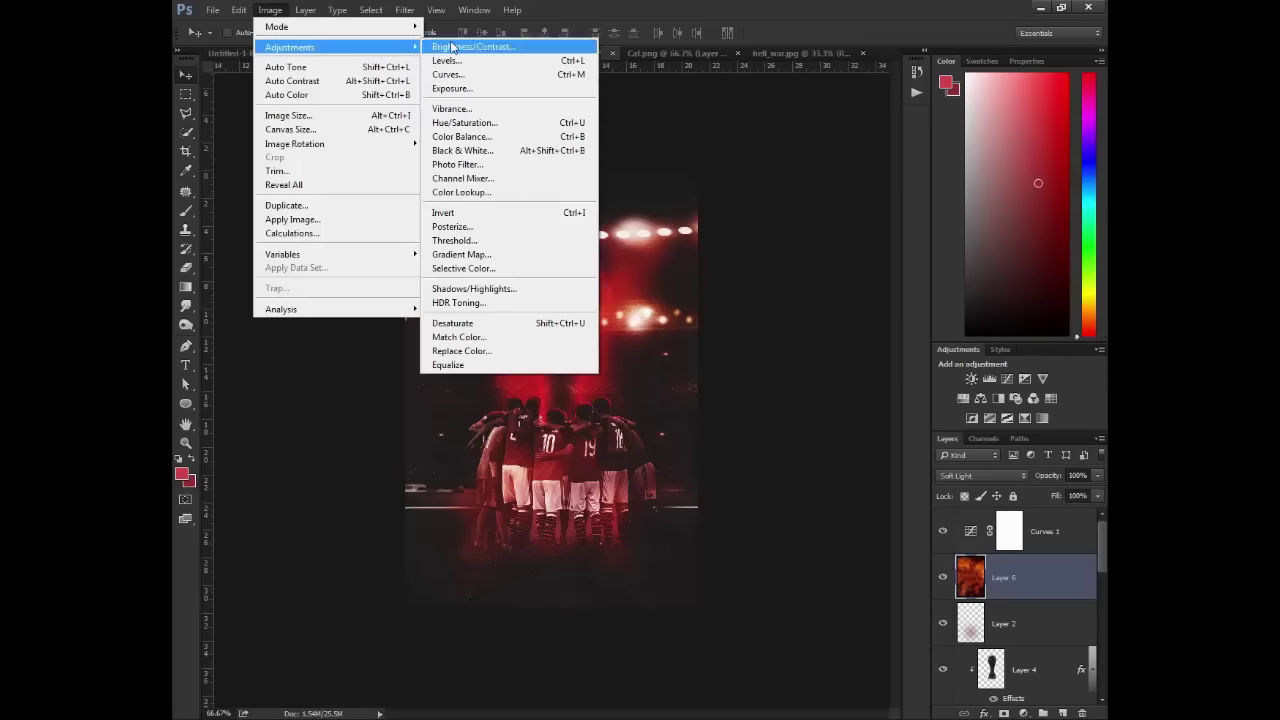
pyautogui.click(513, 124)
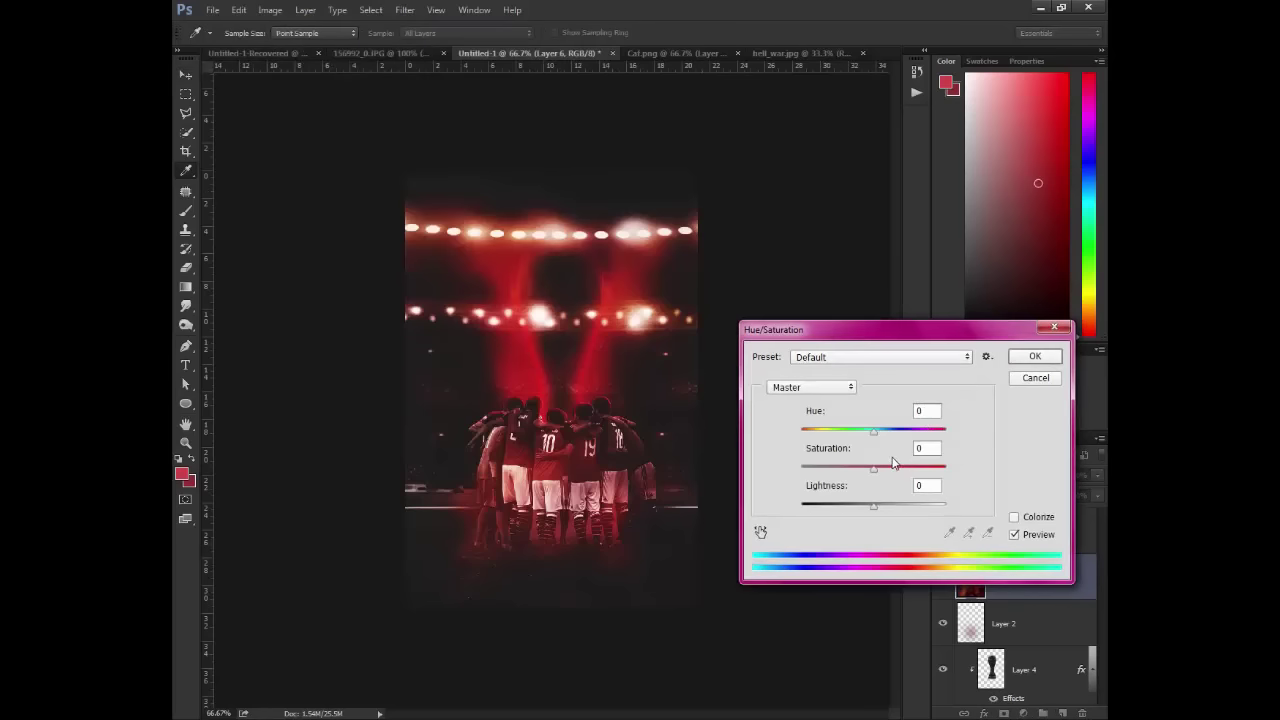
pyautogui.click(1015, 517)
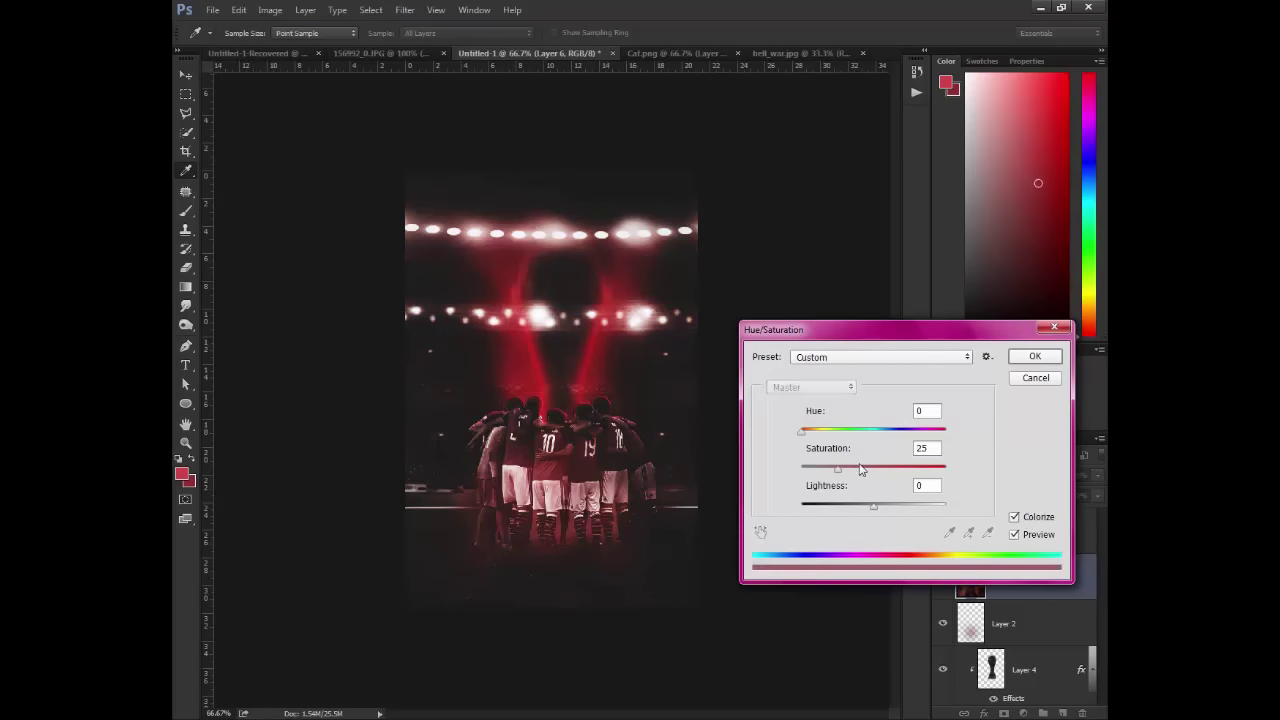
pyautogui.moveTo(860, 469); pyautogui.dragTo(920, 470)
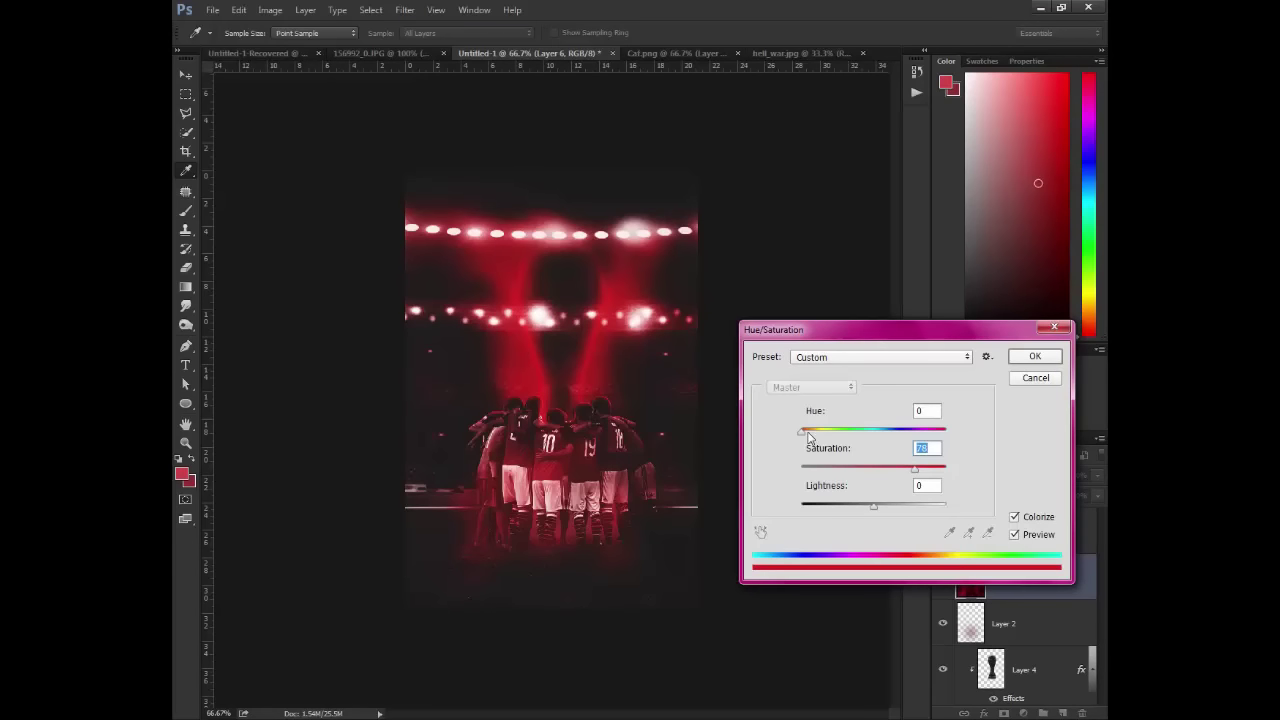
pyautogui.moveTo(808, 433); pyautogui.dragTo(767, 428)
pyautogui.moveTo(882, 510); pyautogui.dragTo(855, 512)
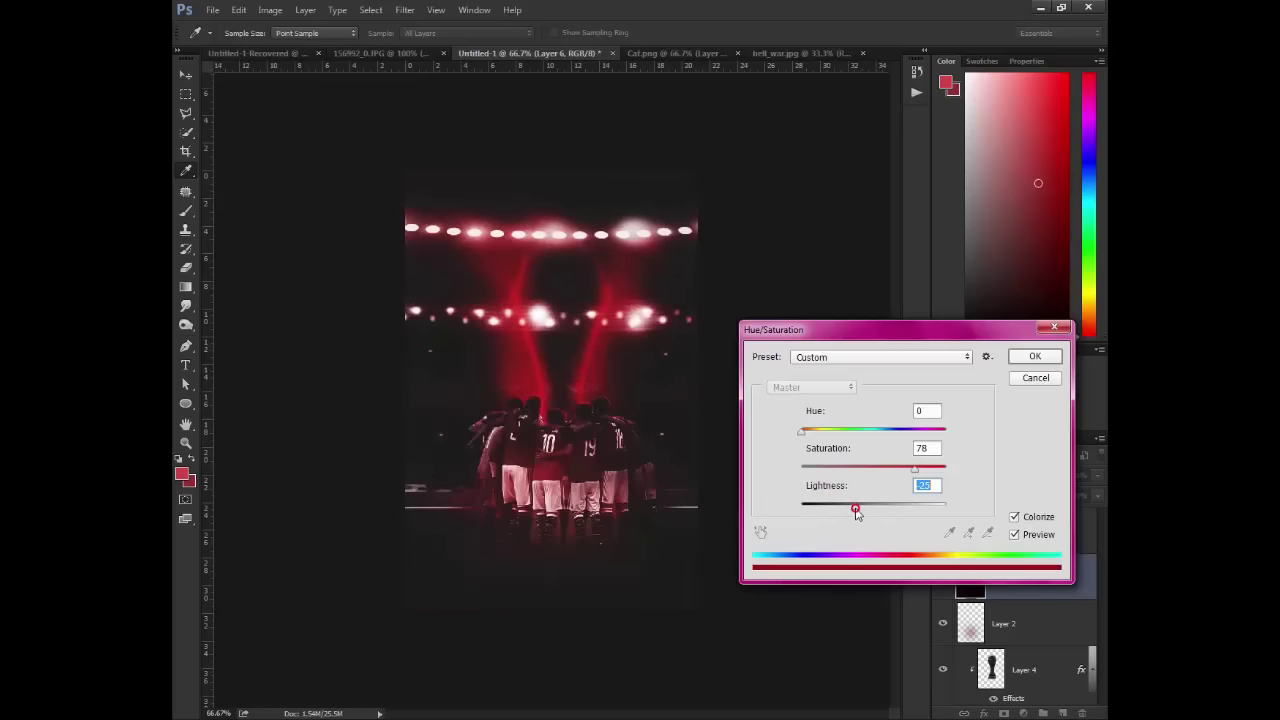
pyautogui.click(1035, 357)
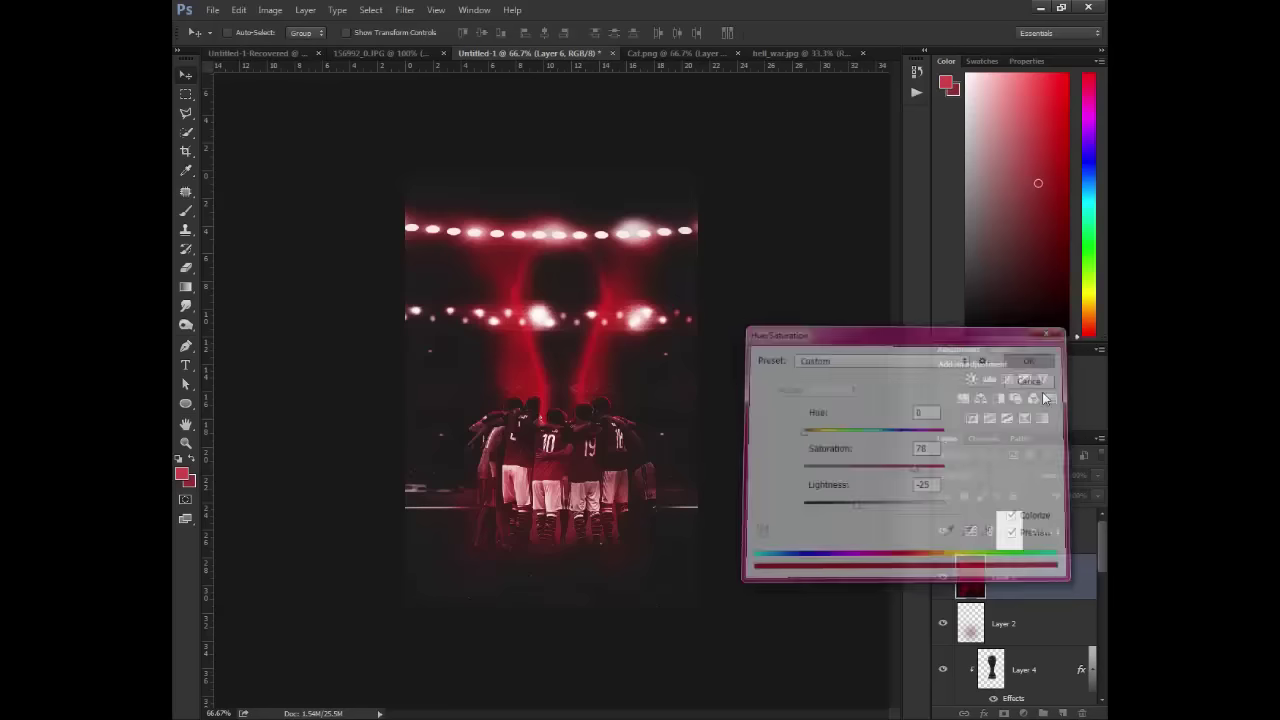
# - Move the blurred red war image on Layer 6 down and slightly to the right across the poster
pyautogui.moveTo(669, 400); pyautogui.dragTo(690, 495)
pyautogui.press('z')
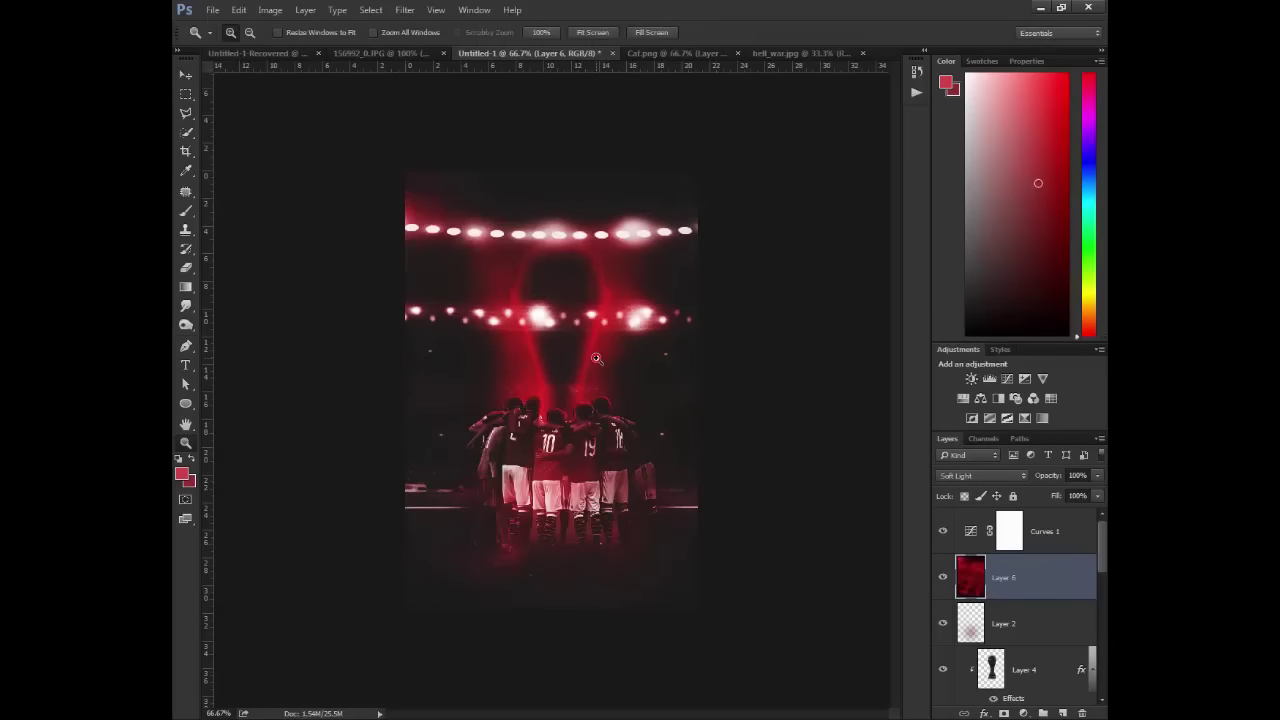
pyautogui.click(596, 360)
pyautogui.moveTo(576, 512); pyautogui.dragTo(595, 423)
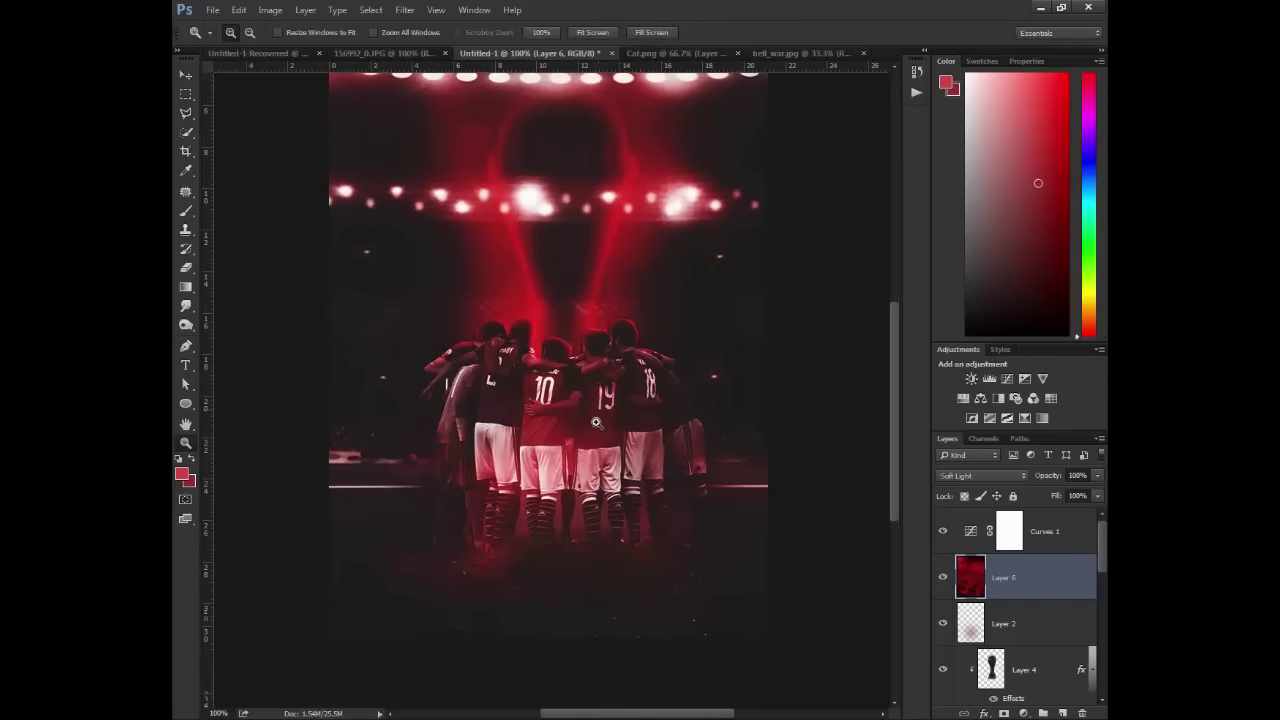
# - Add a new empty layer directly above Layer 2 in the layer stack
pyautogui.scroll(-1, 1036, 680)
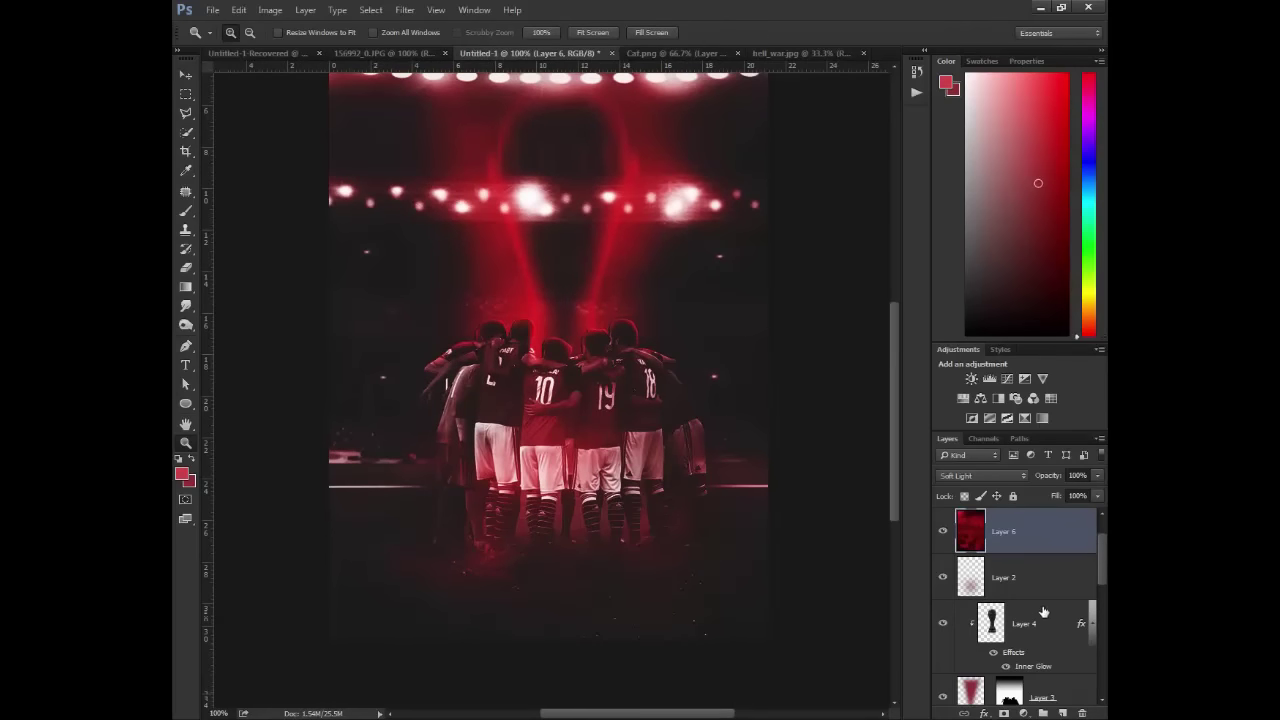
pyautogui.click(1046, 610)
pyautogui.click(1038, 597)
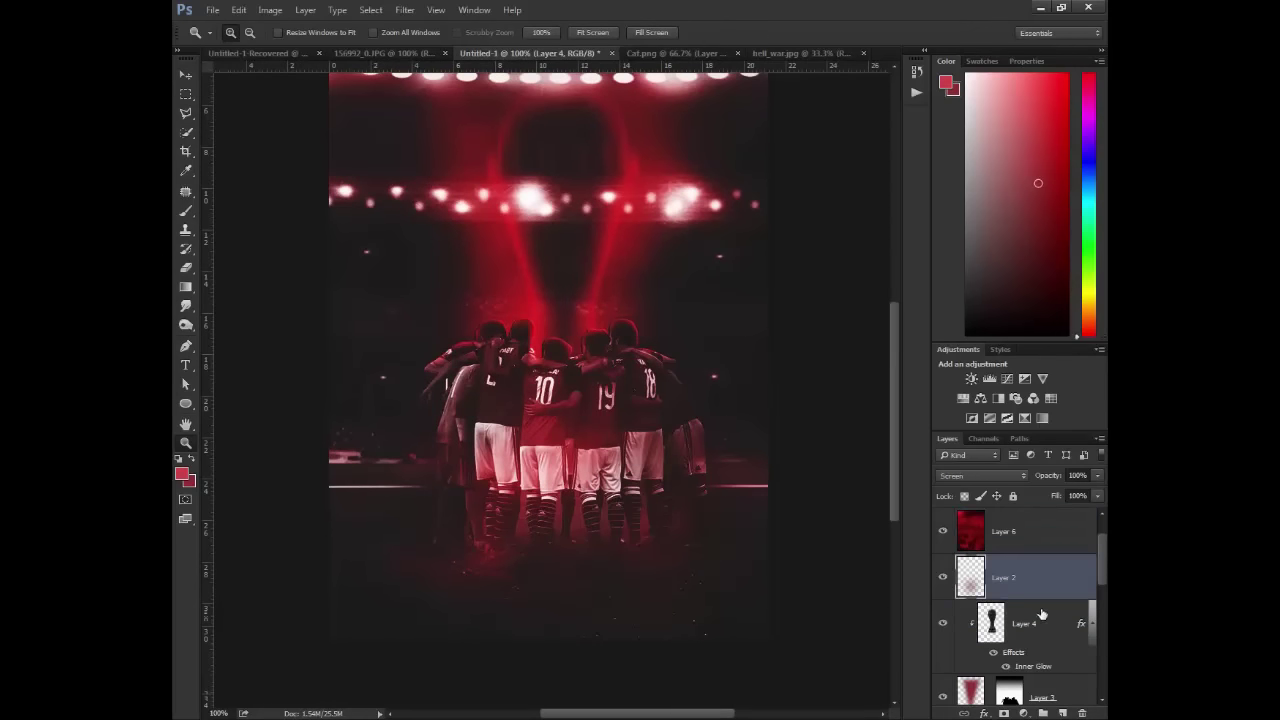
pyautogui.click(1066, 712)
# - Write the white title text "منتخب بلدنا" over the players' feet
pyautogui.press('t')
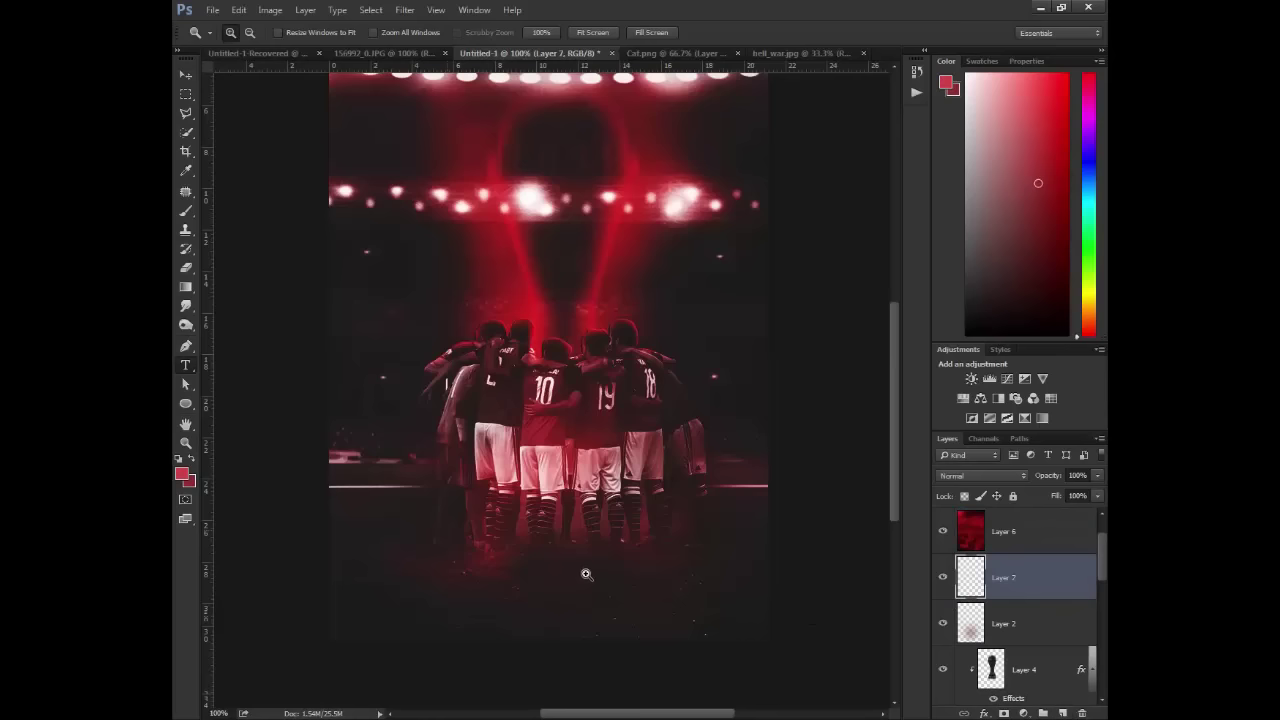
pyautogui.press('d')
pyautogui.press('x')
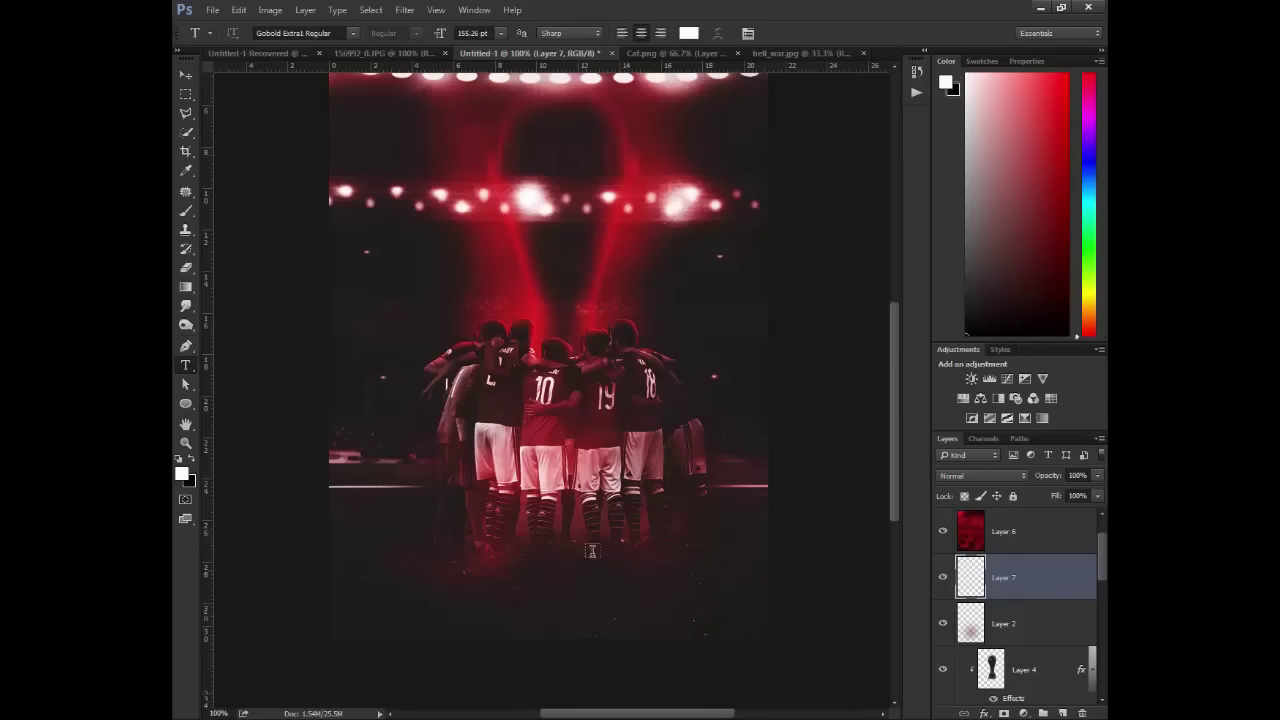
pyautogui.click(591, 551)
pyautogui.write('F')
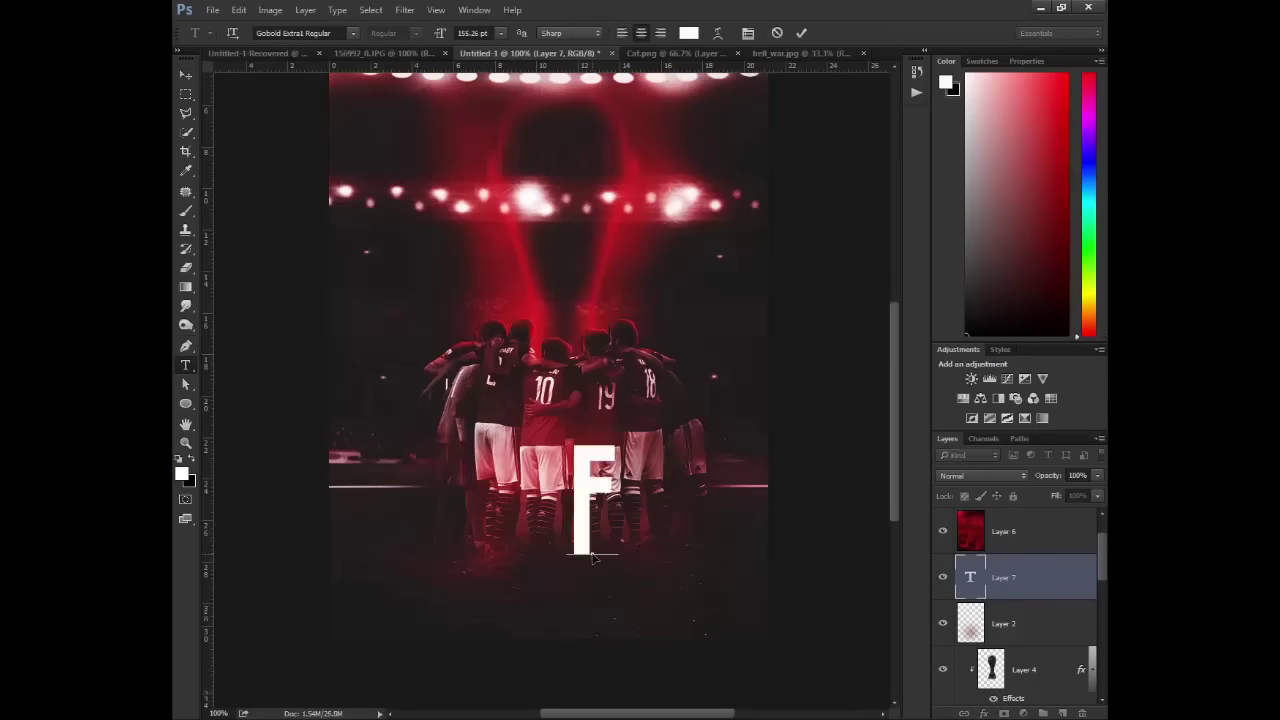
pyautogui.hotkey('ctrl', 'a')
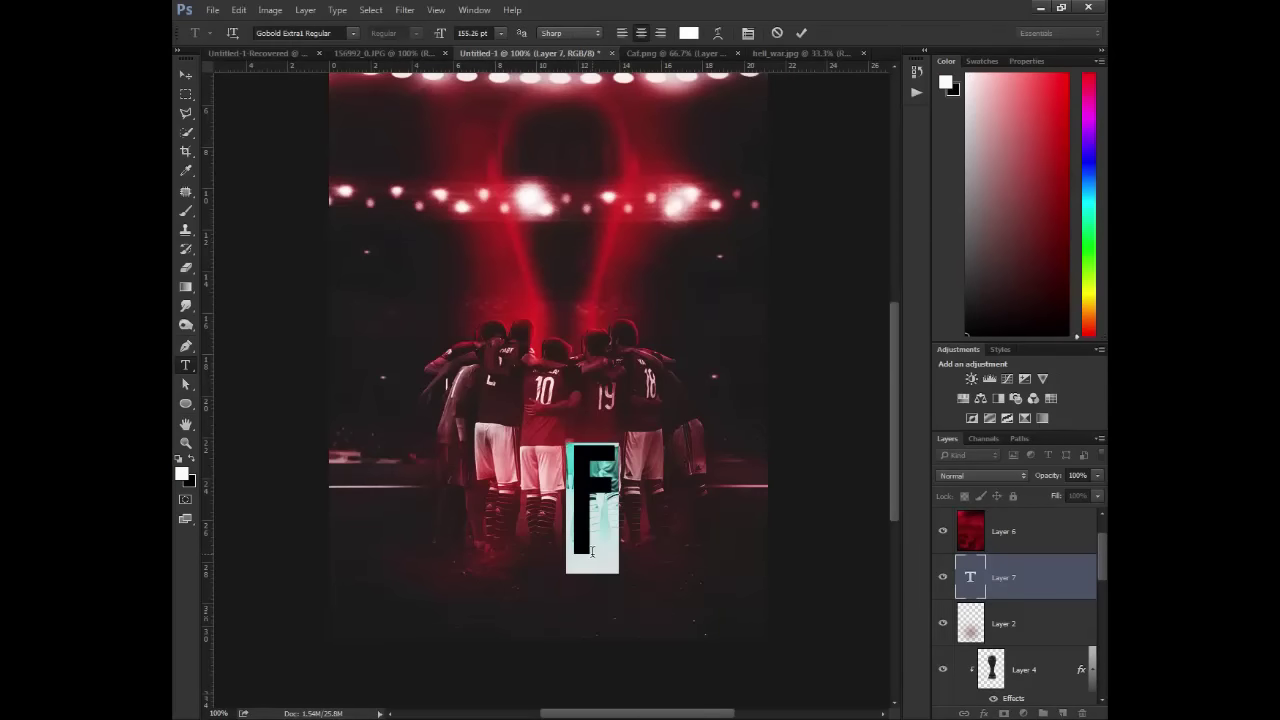
pyautogui.write('منتخب ب')
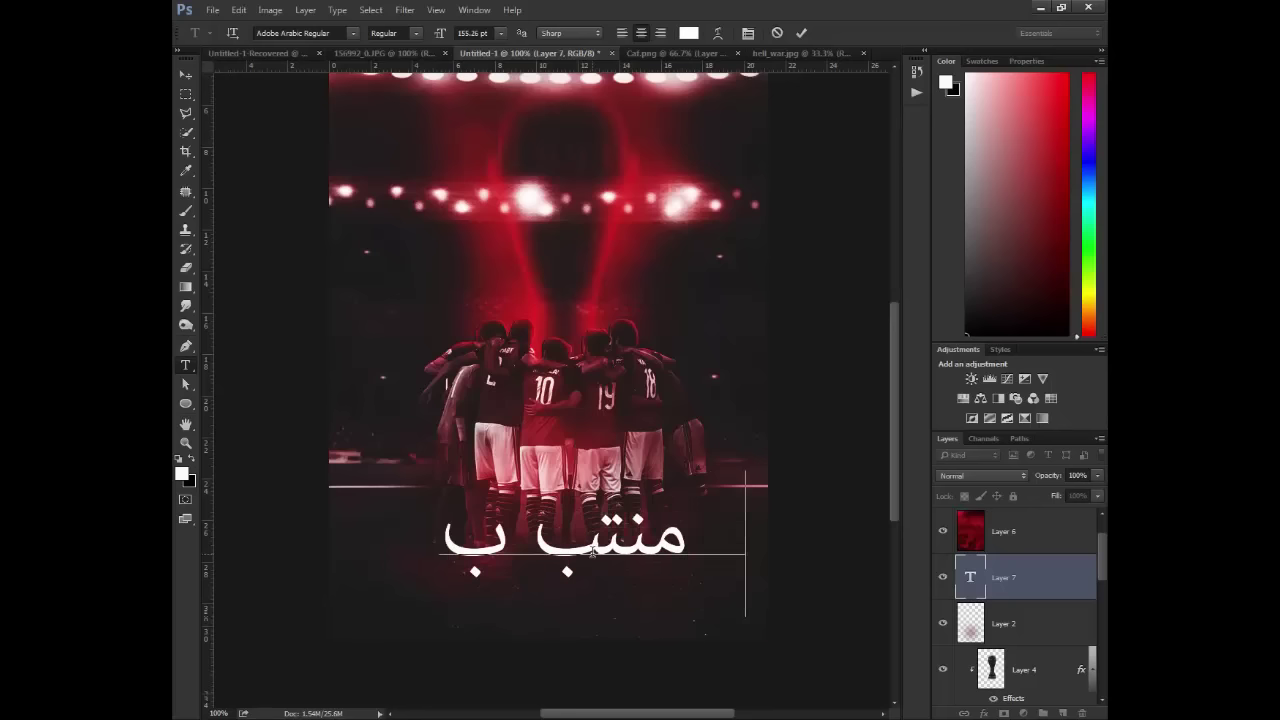
pyautogui.write('لدنا')
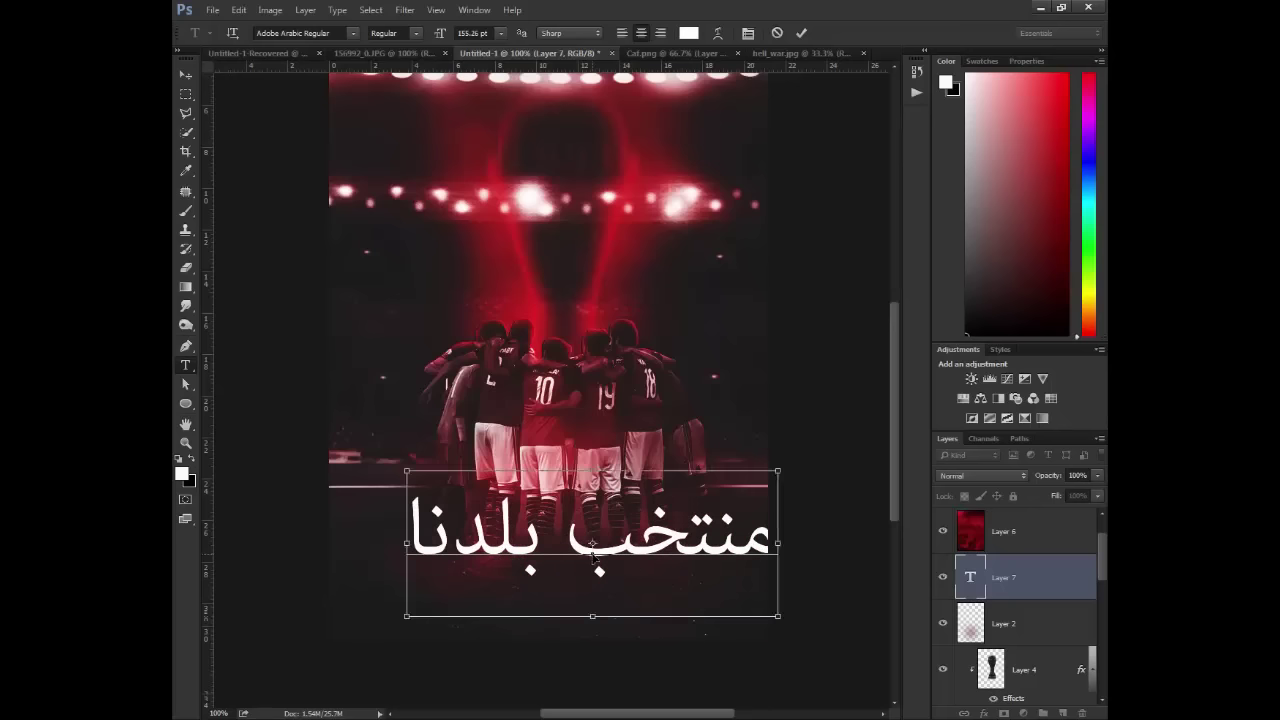
# - Replace the whole title text with the single word "منتخب"
pyautogui.hotkey('ctrl', 'a')
pyautogui.click(301, 33)
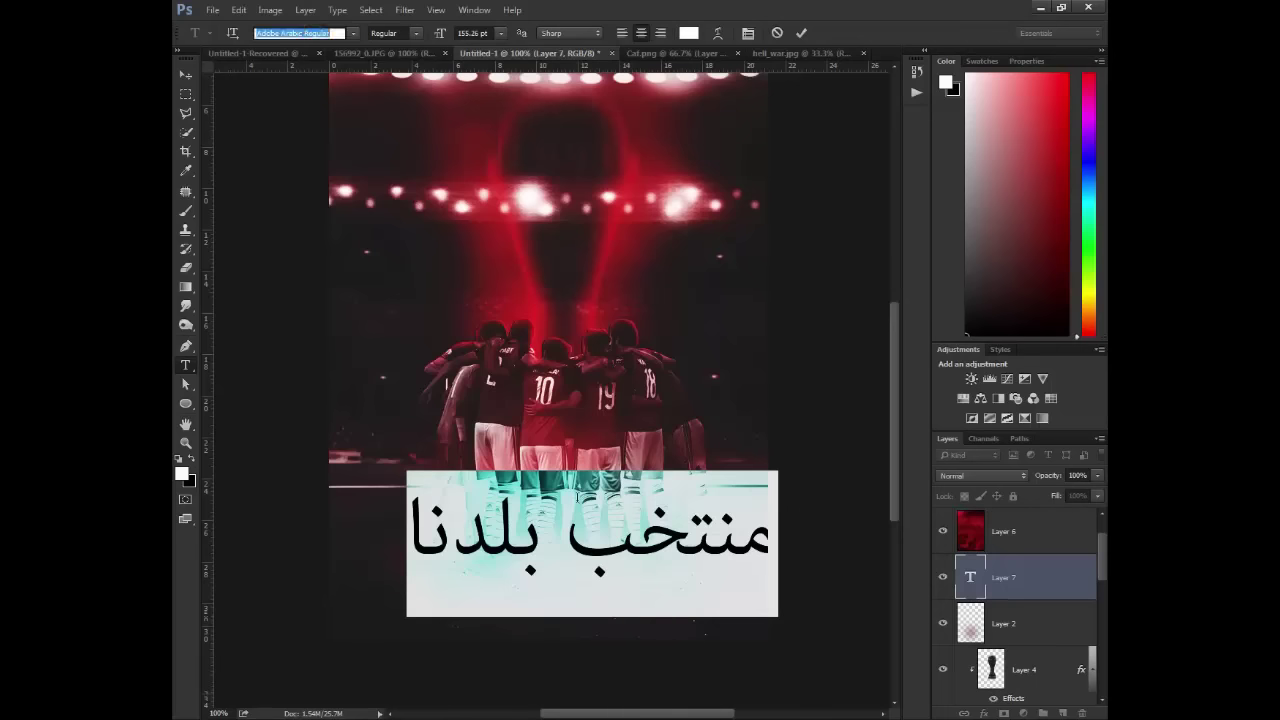
pyautogui.doubleClick(566, 521)
pyautogui.click(546, 523)
pyautogui.hotkey('ctrl', 'a')
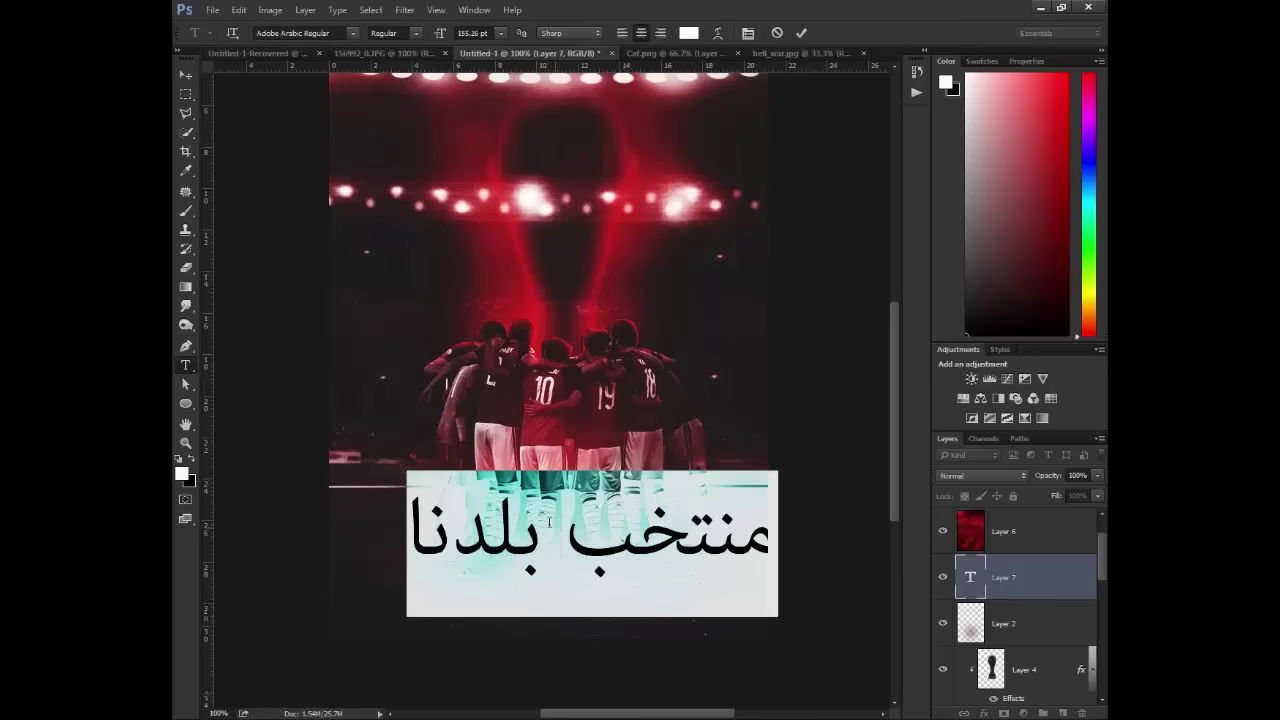
pyautogui.write('منتخب')
# - Set the font of the word "منتخب" to khalaad al-arabeh 2
pyautogui.hotkey('ctrl', 'a')
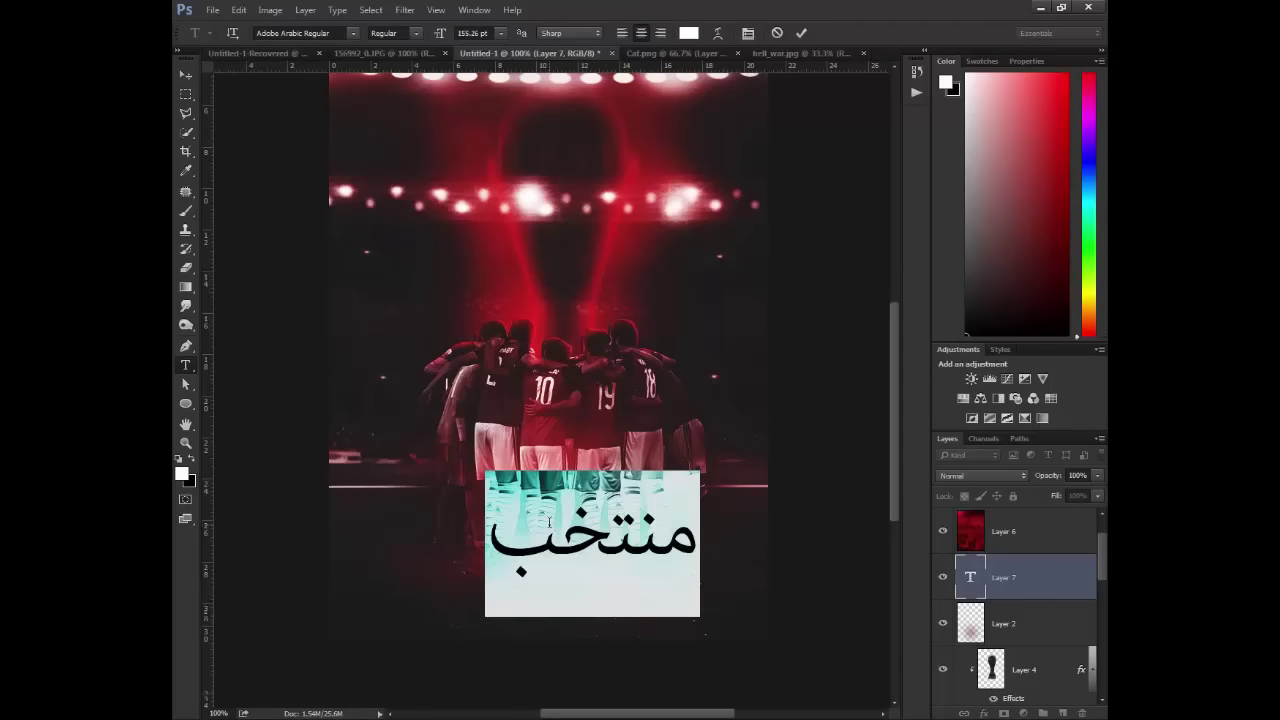
pyautogui.click(317, 34)
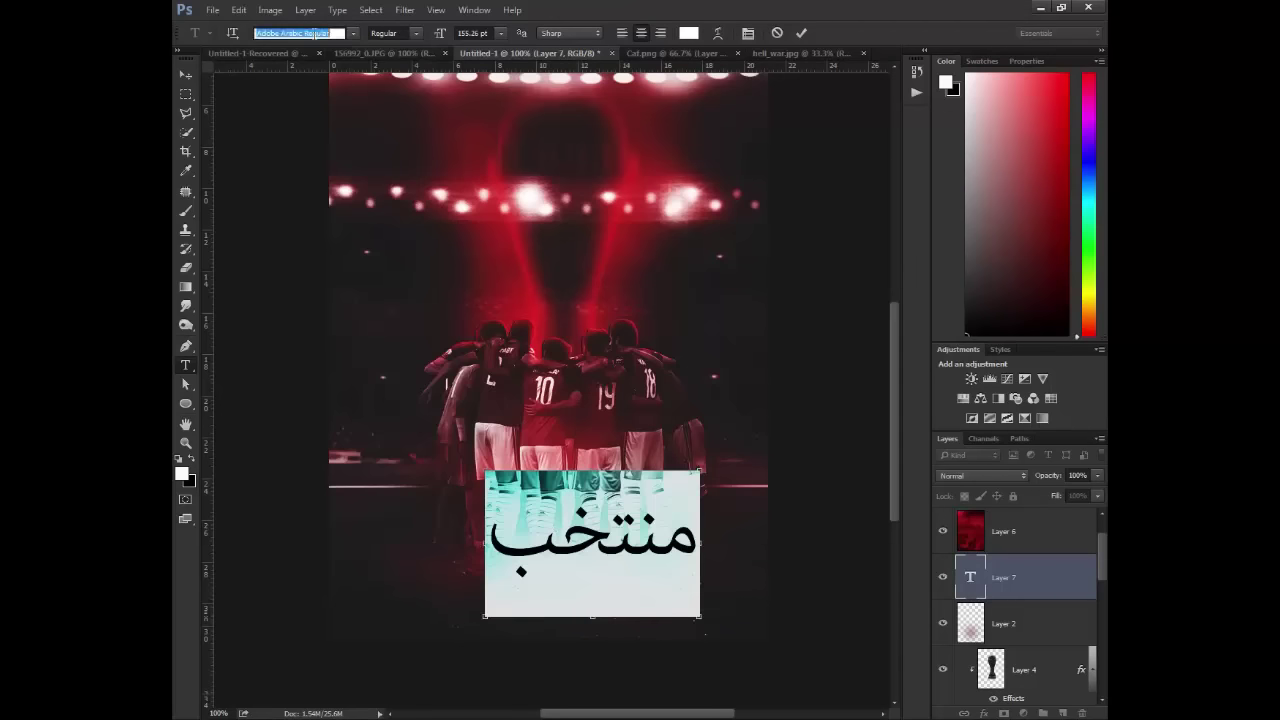
pyautogui.write('al-a')
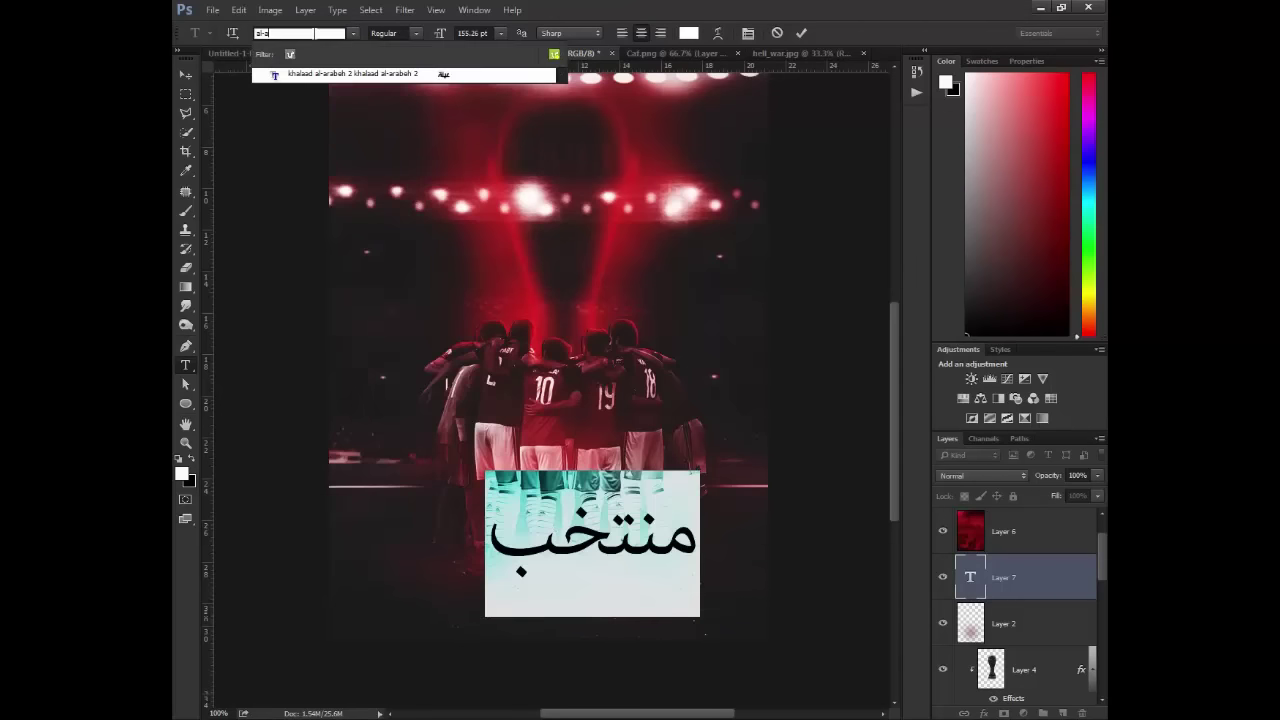
pyautogui.press('Return')
pyautogui.hotkey('ctrl', 'Return')
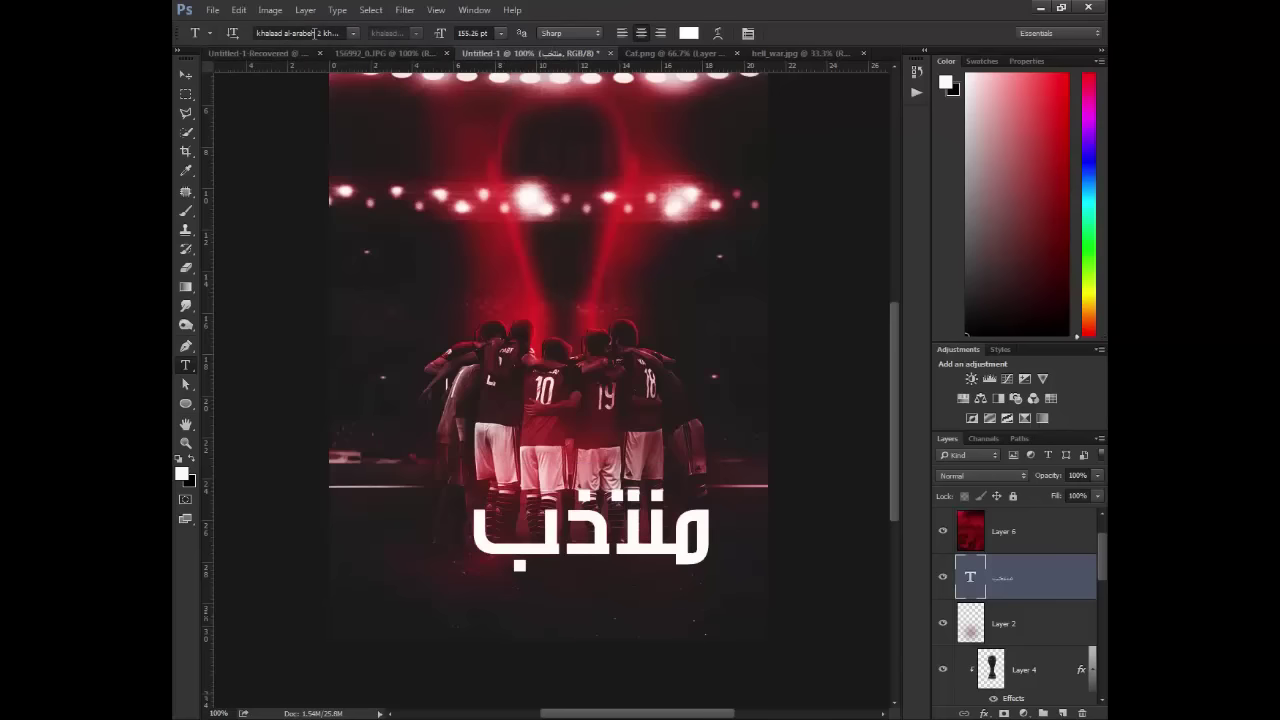
# - Scale the word "منتخب" down proportionally to about 87.5 pt at the players' feet
pyautogui.hotkey('ctrl', 't')
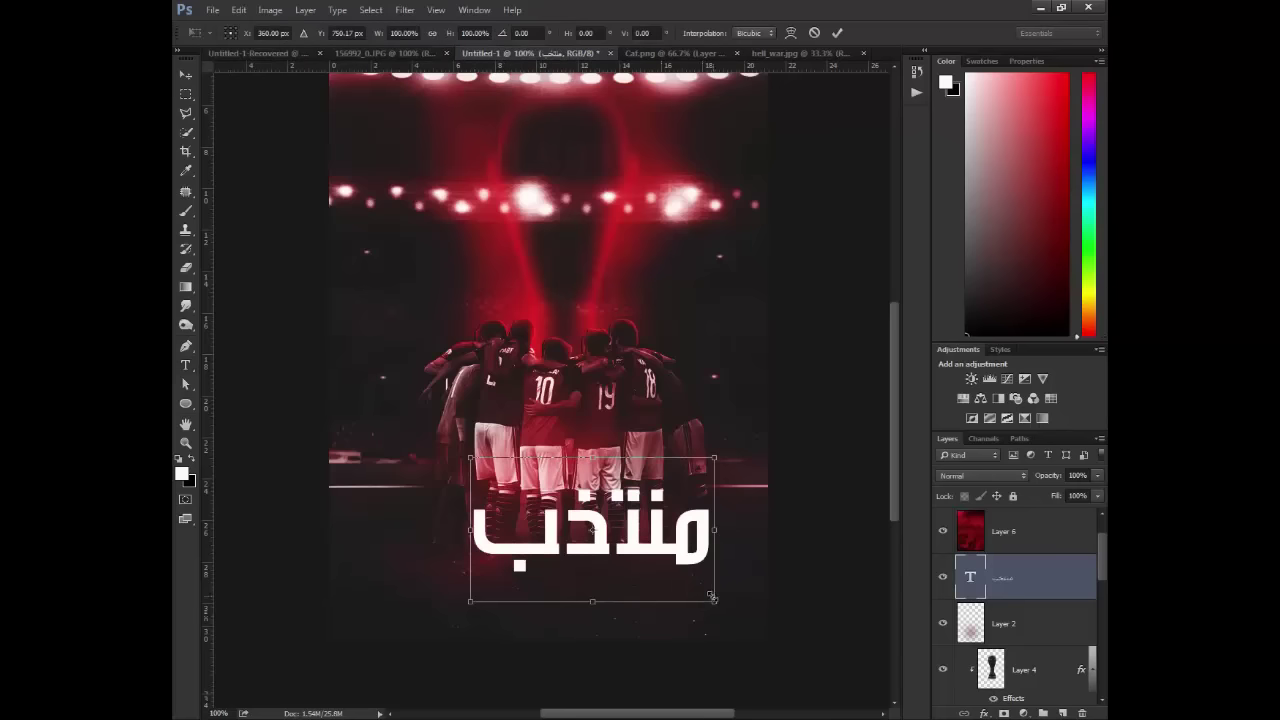
pyautogui.moveTo(709, 597); pyautogui.dragTo(640, 548)
pyautogui.press('Return')
pyautogui.press('v')
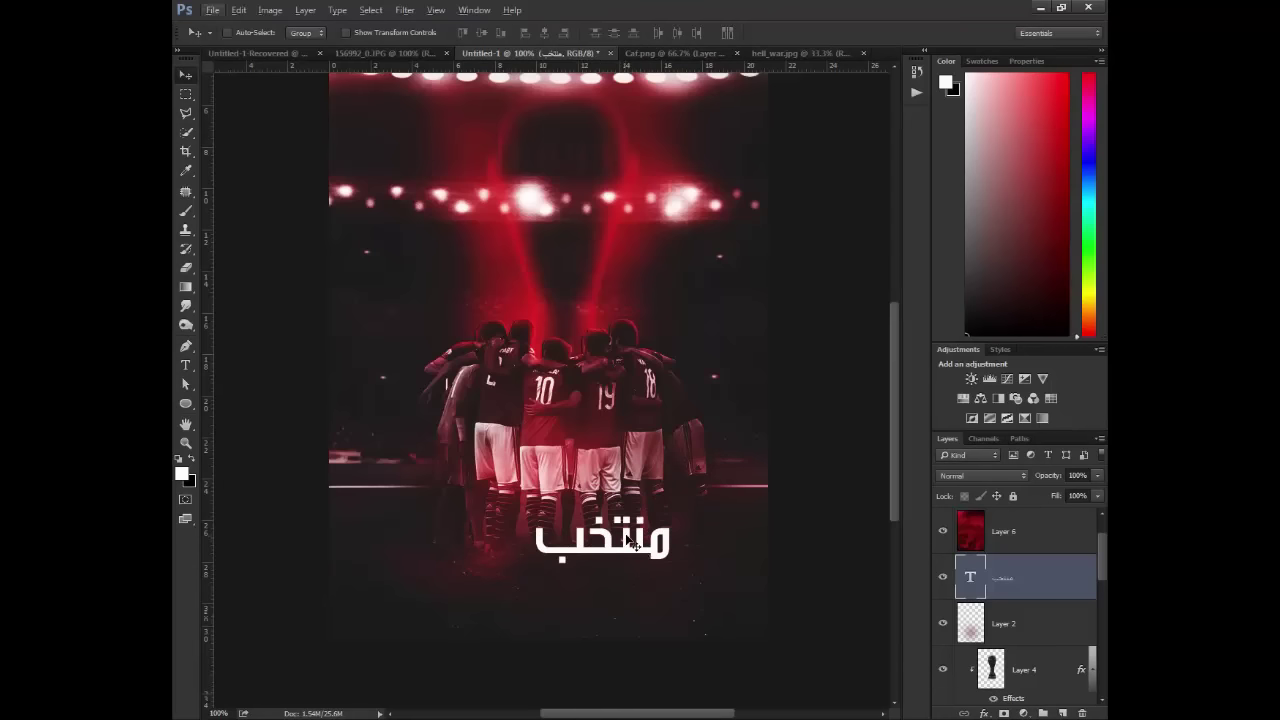
# - Duplicate the word "منتخب" to its lower left and change the copy's text to "بلدنا"
pyautogui.moveTo(622, 532); pyautogui.dragTo(487, 633)
pyautogui.hotkey('ctrl', 'z')
pyautogui.doubleClick(513, 608)
pyautogui.write('fg[k')
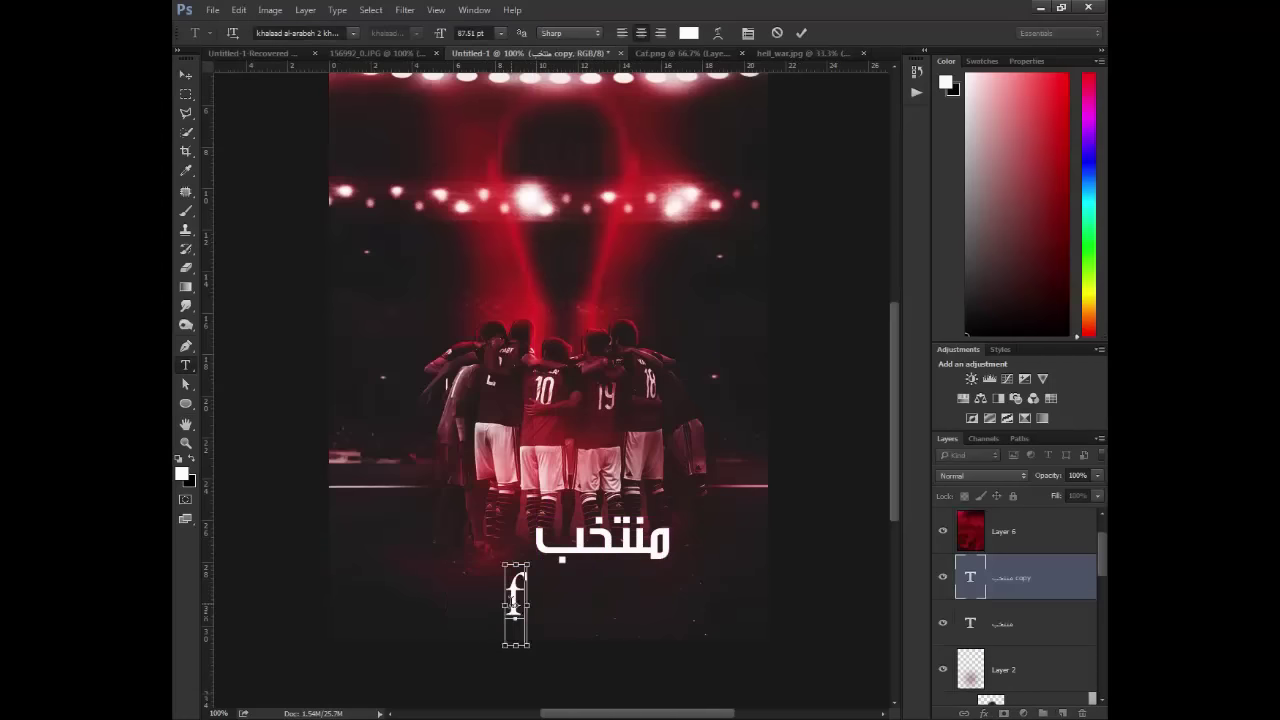
pyautogui.hotkey('ctrl', 'z')
pyautogui.write('بلدنا')
pyautogui.hotkey('ctrl', 'Return')
# - Move "بلدنا" closer beneath "منتخب" and enlarge it to about 122.6%
pyautogui.press('v')
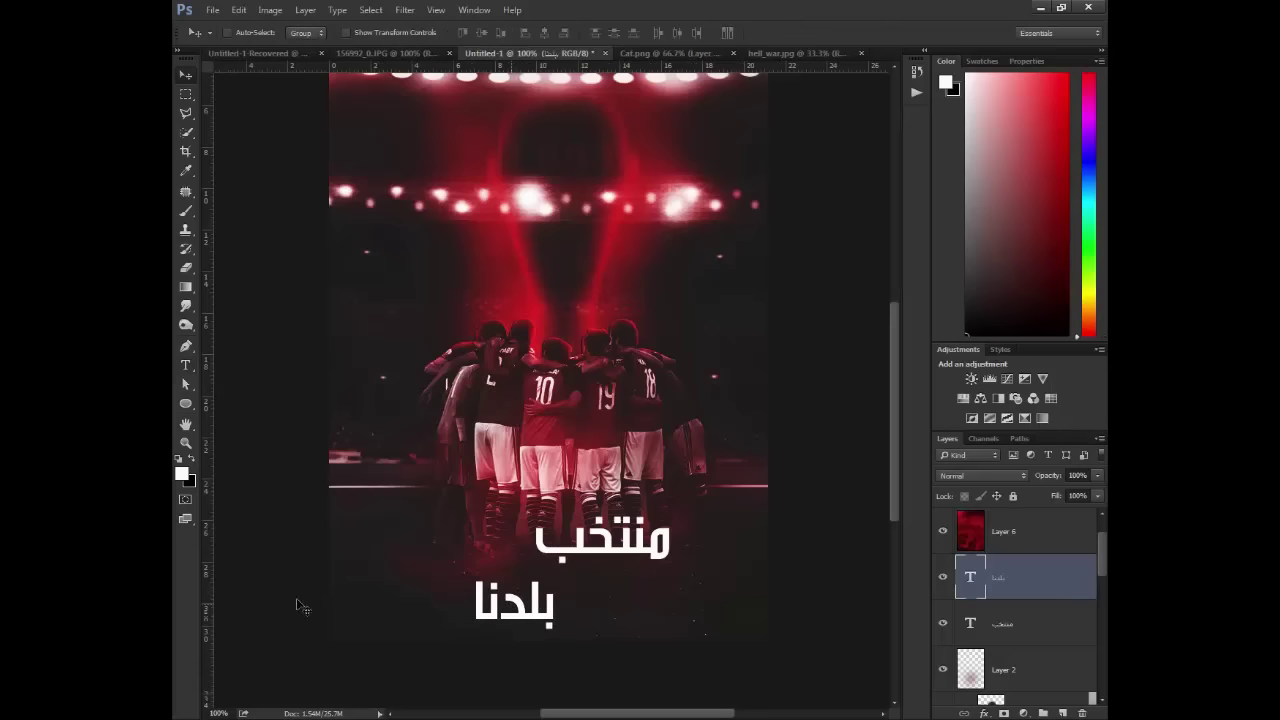
pyautogui.moveTo(522, 597); pyautogui.dragTo(526, 589)
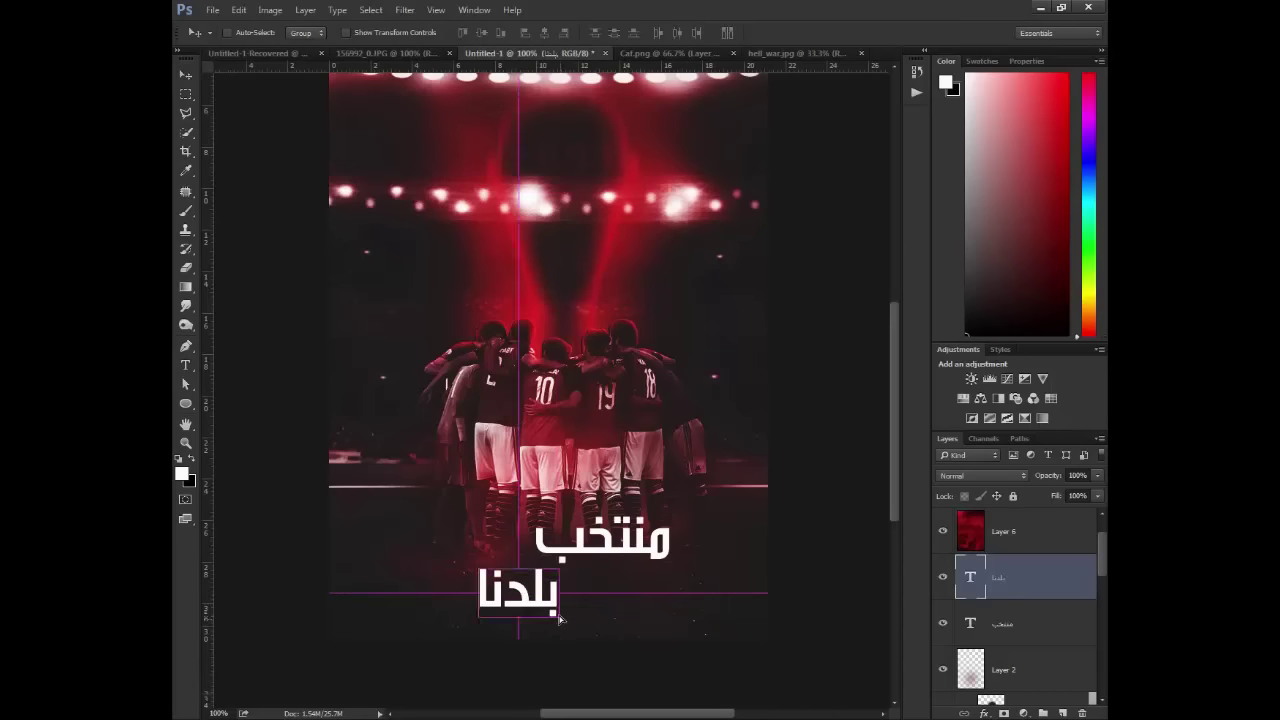
pyautogui.hotkey('ctrl', 't')
pyautogui.moveTo(559, 632); pyautogui.dragTo(568, 642)
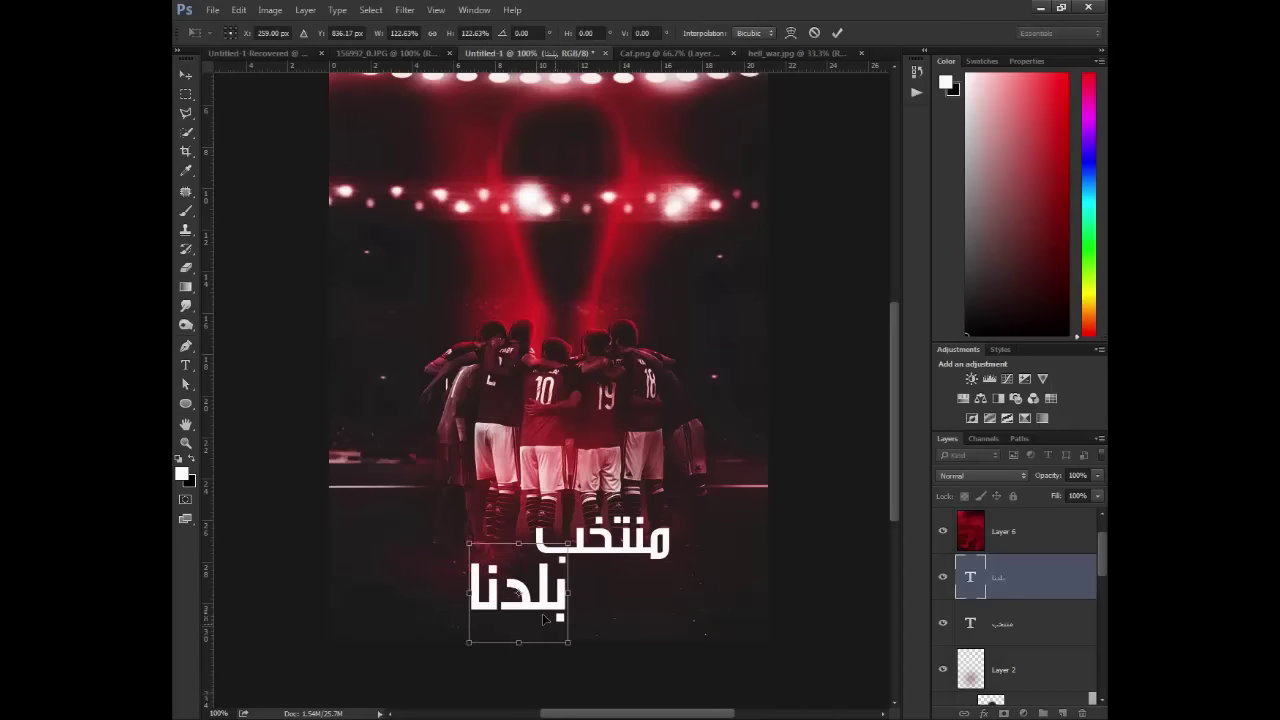
pyautogui.press('Return')
# - Group the two title text layers and duplicate the group
pyautogui.keyDown('ctrl'); pyautogui.click(1063, 625); pyautogui.keyUp('ctrl')
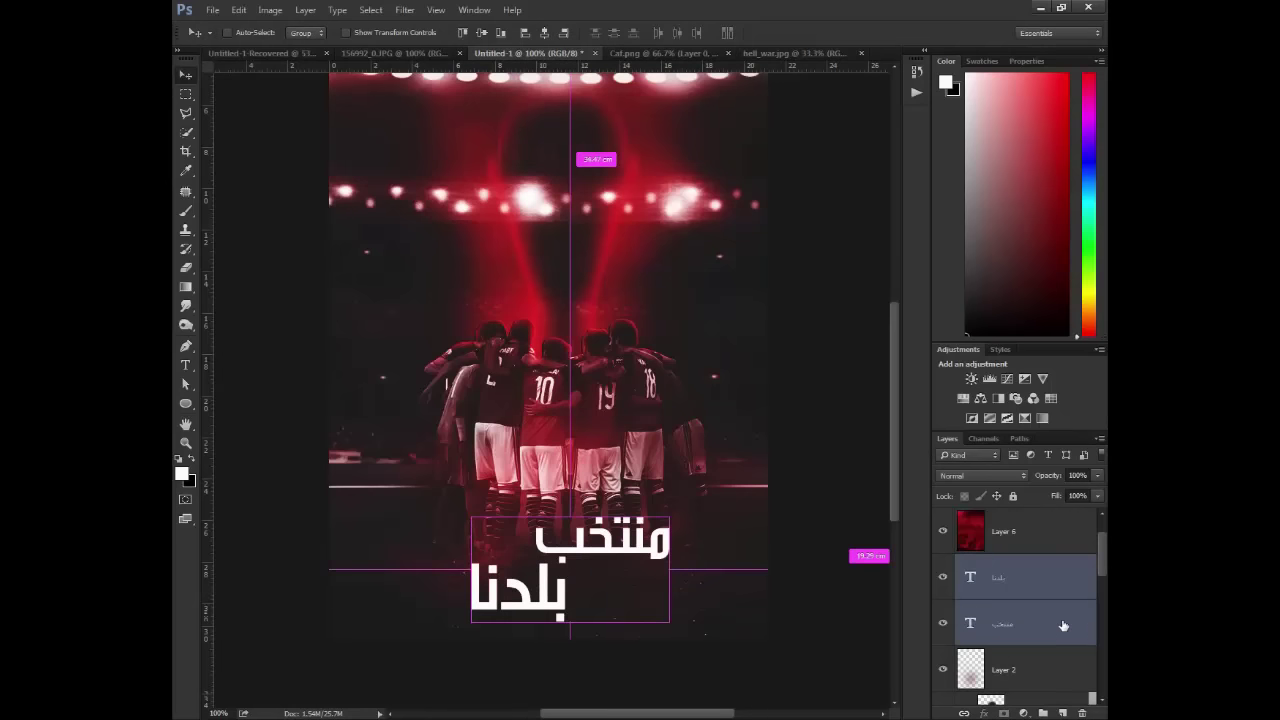
pyautogui.hotkey('ctrl', 'g')
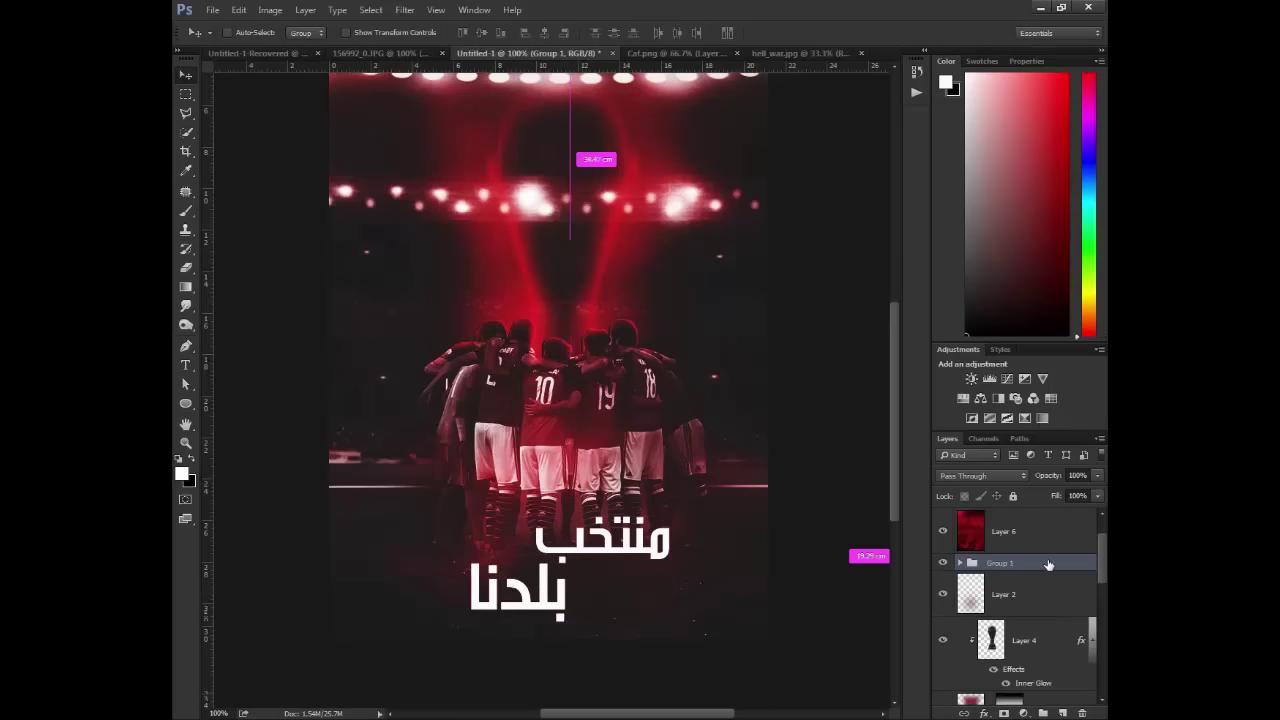
pyautogui.hotkey('ctrl', 'j')
# - Add a Color Overlay effect to the lower title group, Group 1
pyautogui.click(1046, 582)
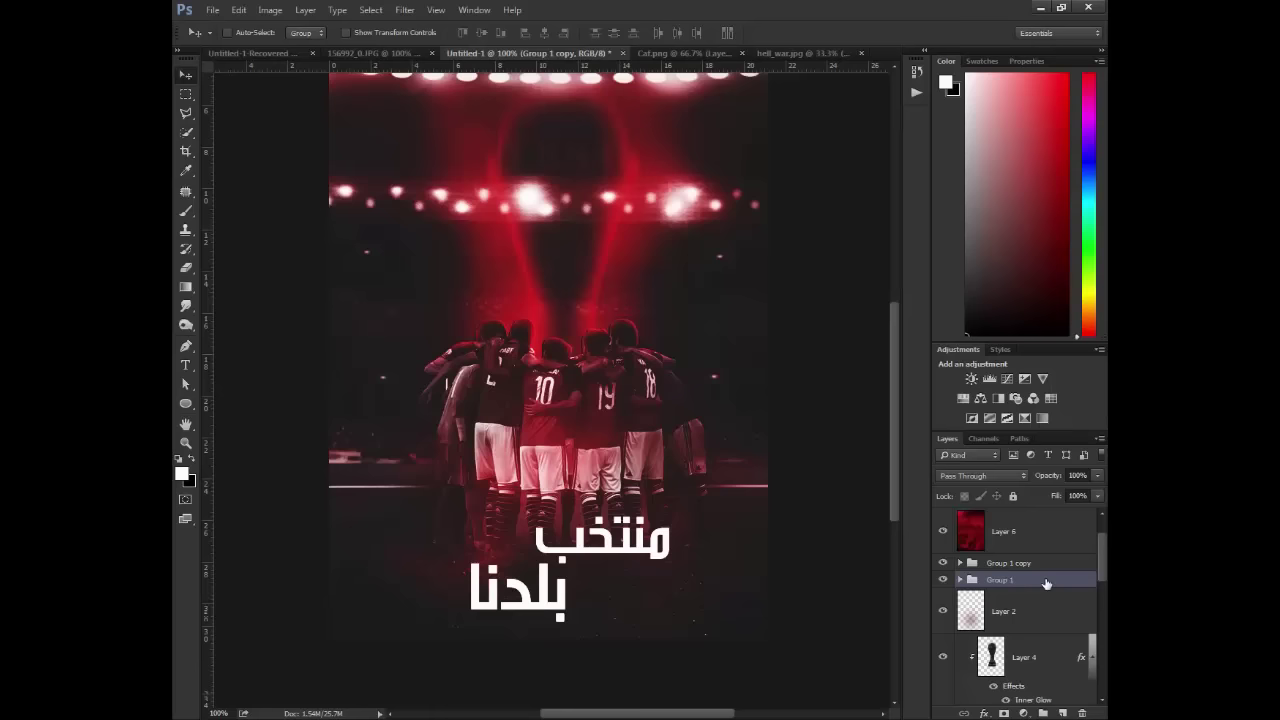
pyautogui.doubleClick(1046, 582)
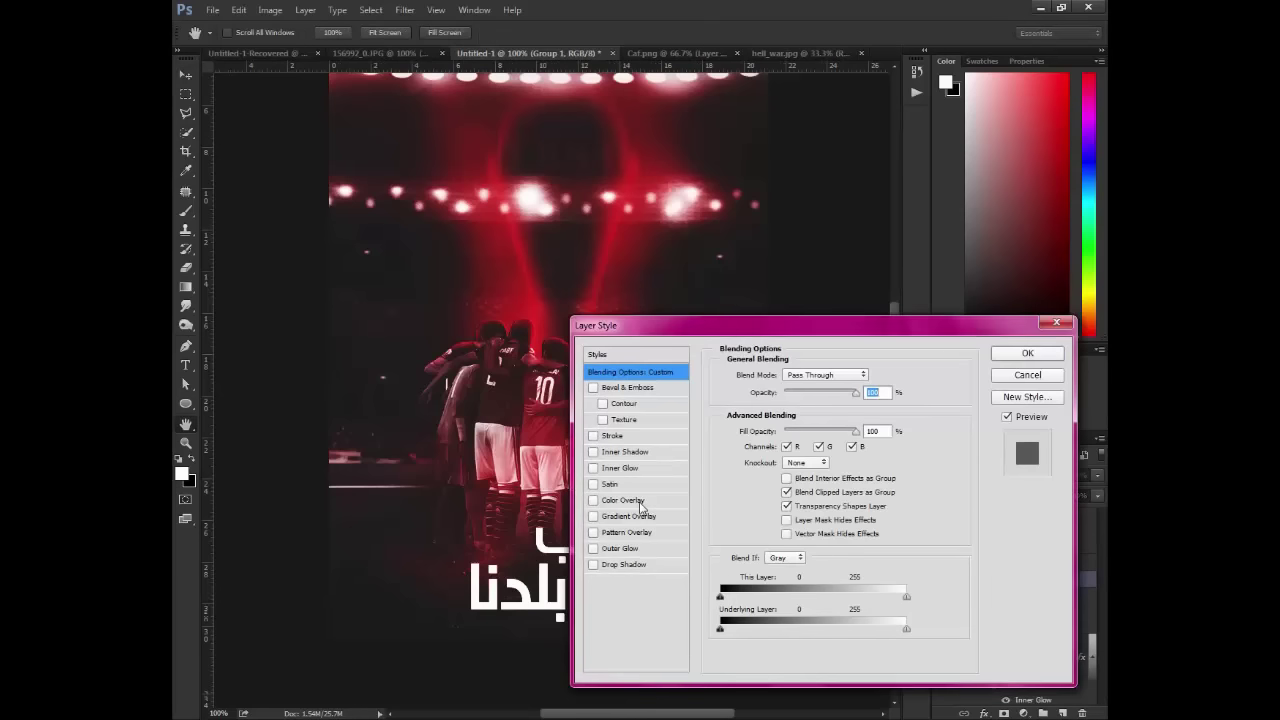
pyautogui.click(640, 507)
pyautogui.click(1027, 353)
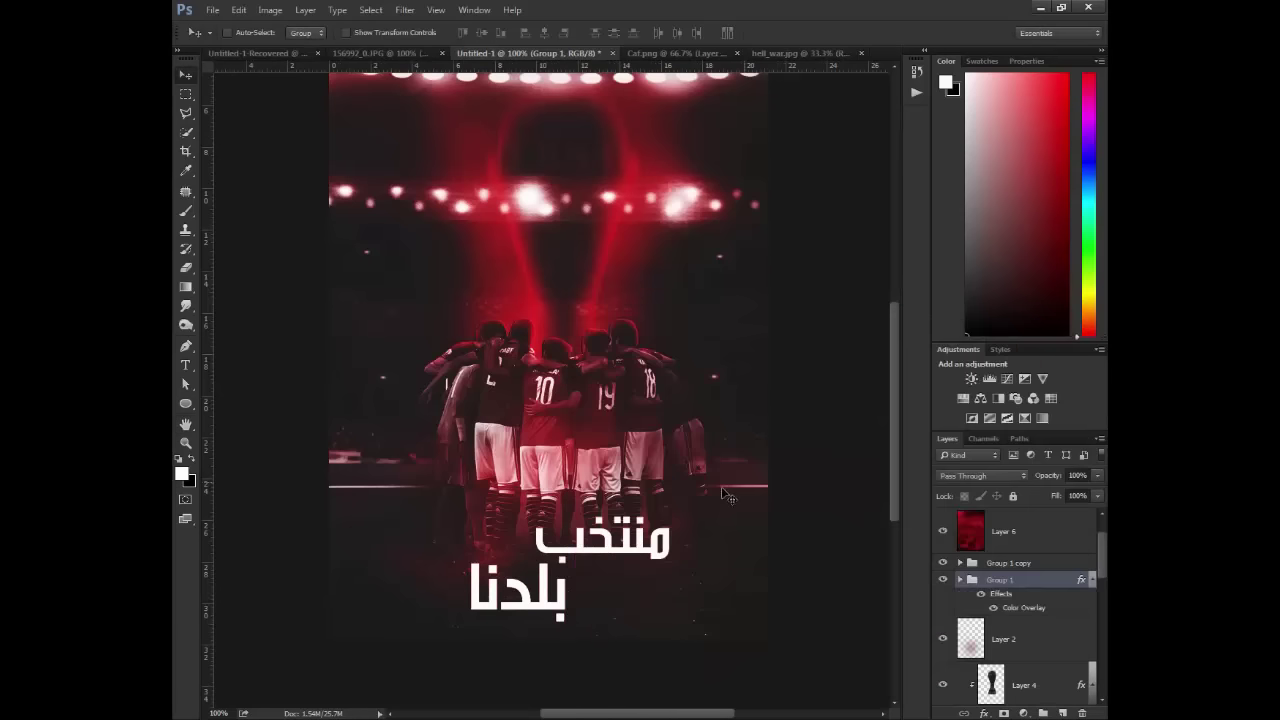
# - Rotate Group 1 clockwise by about 1.4° so it is offset behind its copy
pyautogui.hotkey('ctrl', 't')
pyautogui.moveTo(724, 468); pyautogui.dragTo(720, 476)
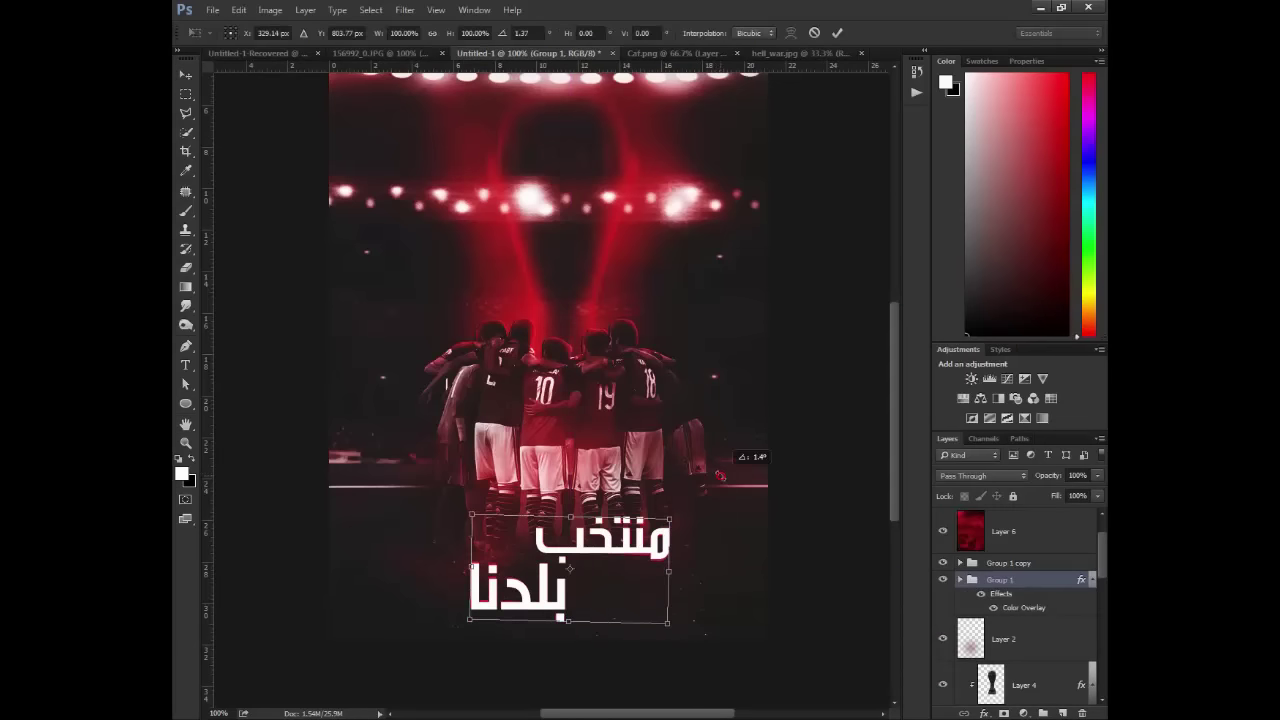
pyautogui.press('Return')
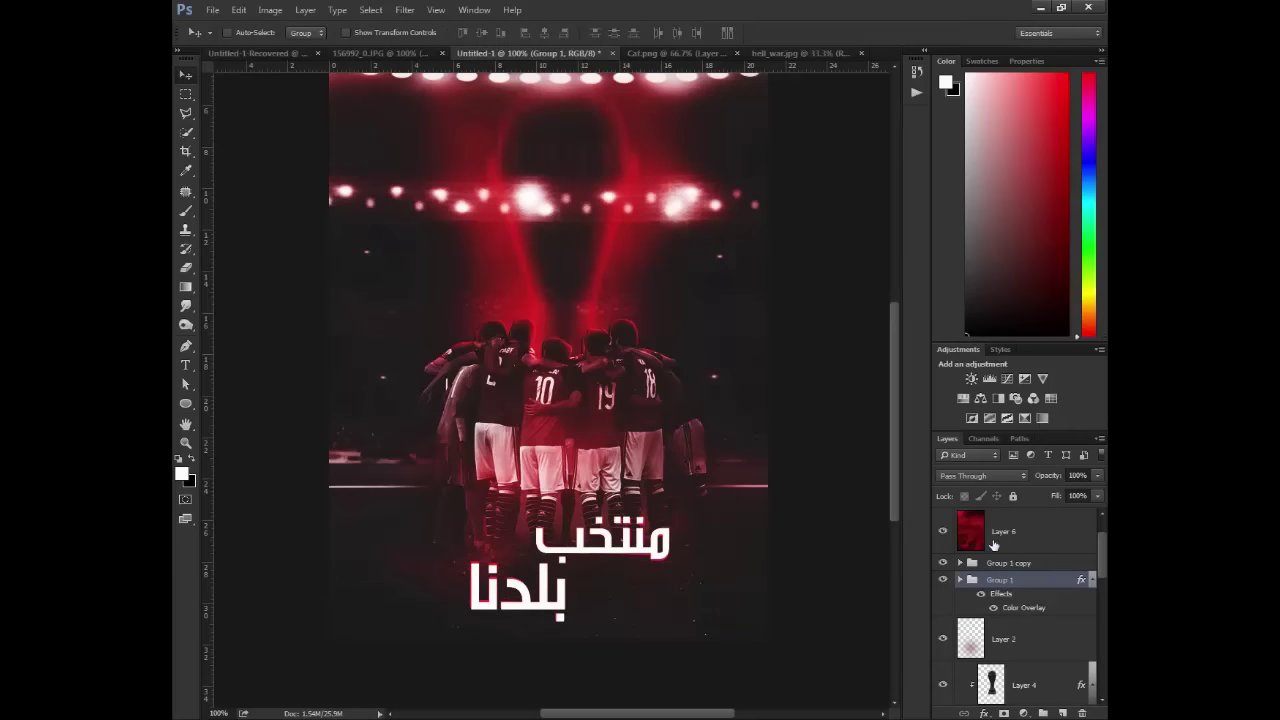
# - Change Group 1's Color Overlay to the printable red #e22026
pyautogui.doubleClick(1008, 598)
pyautogui.click(871, 464)
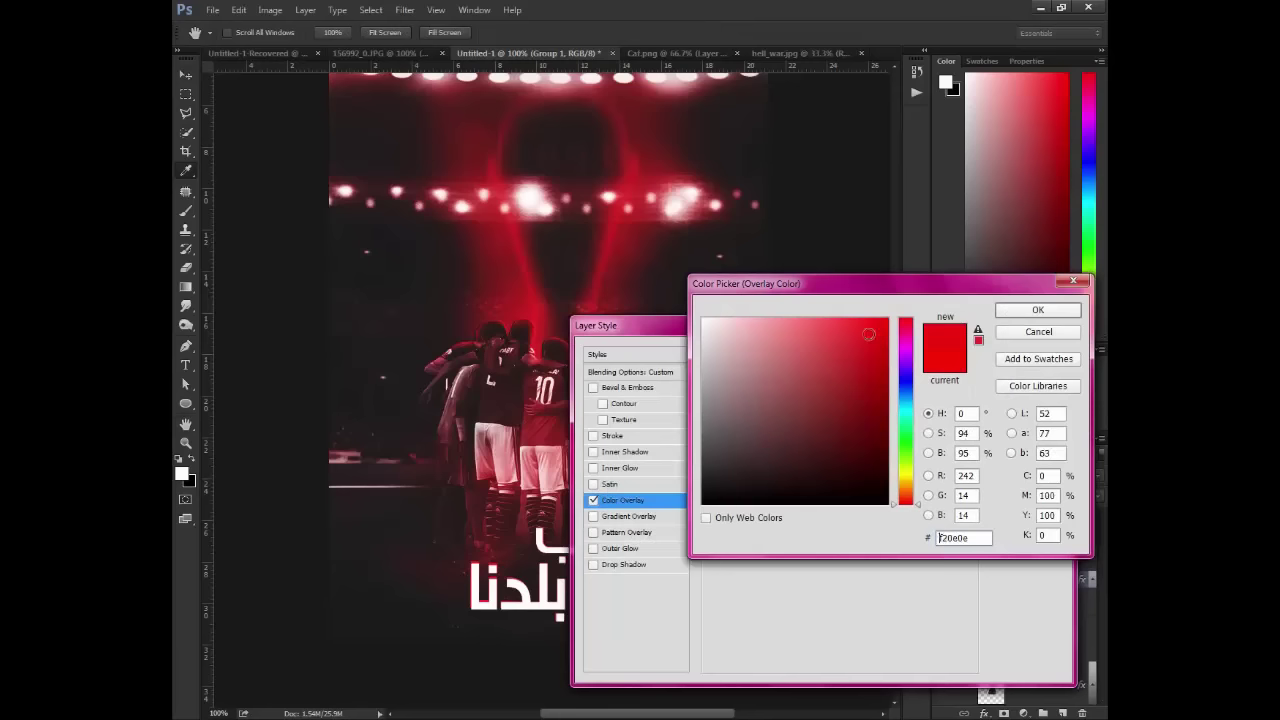
pyautogui.click(866, 337)
pyautogui.click(979, 344)
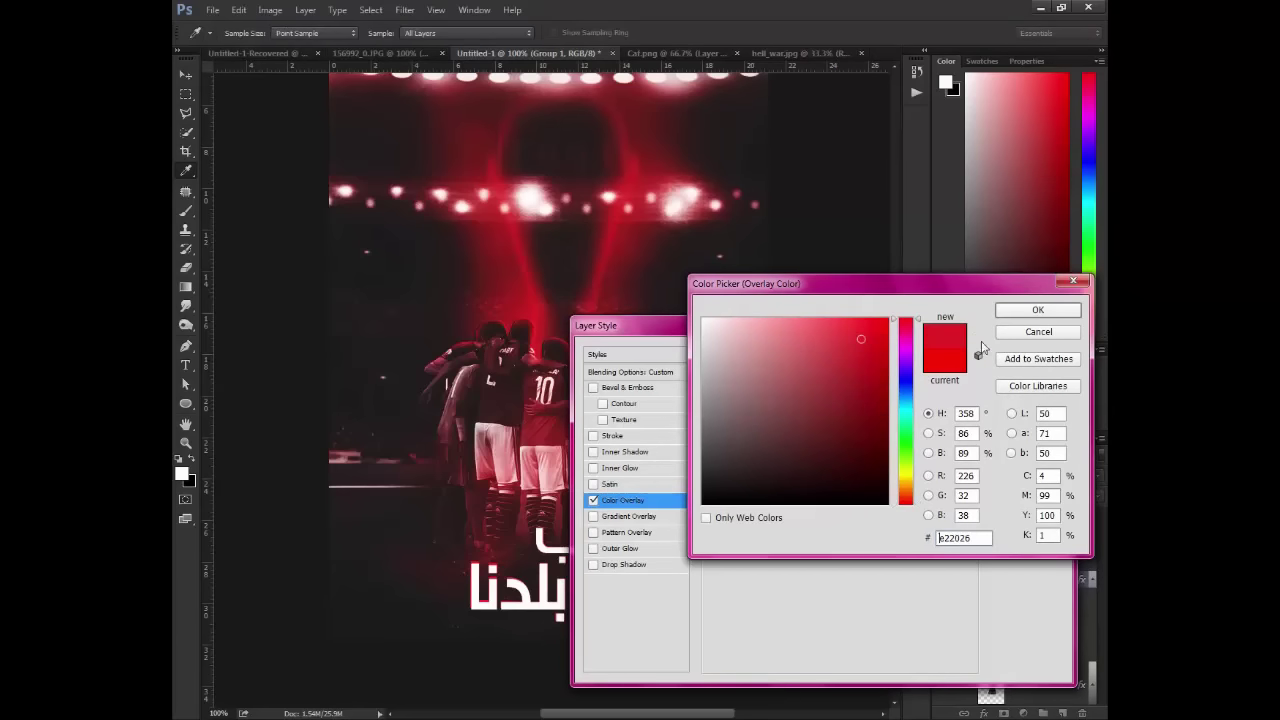
pyautogui.click(1046, 314)
pyautogui.click(1030, 352)
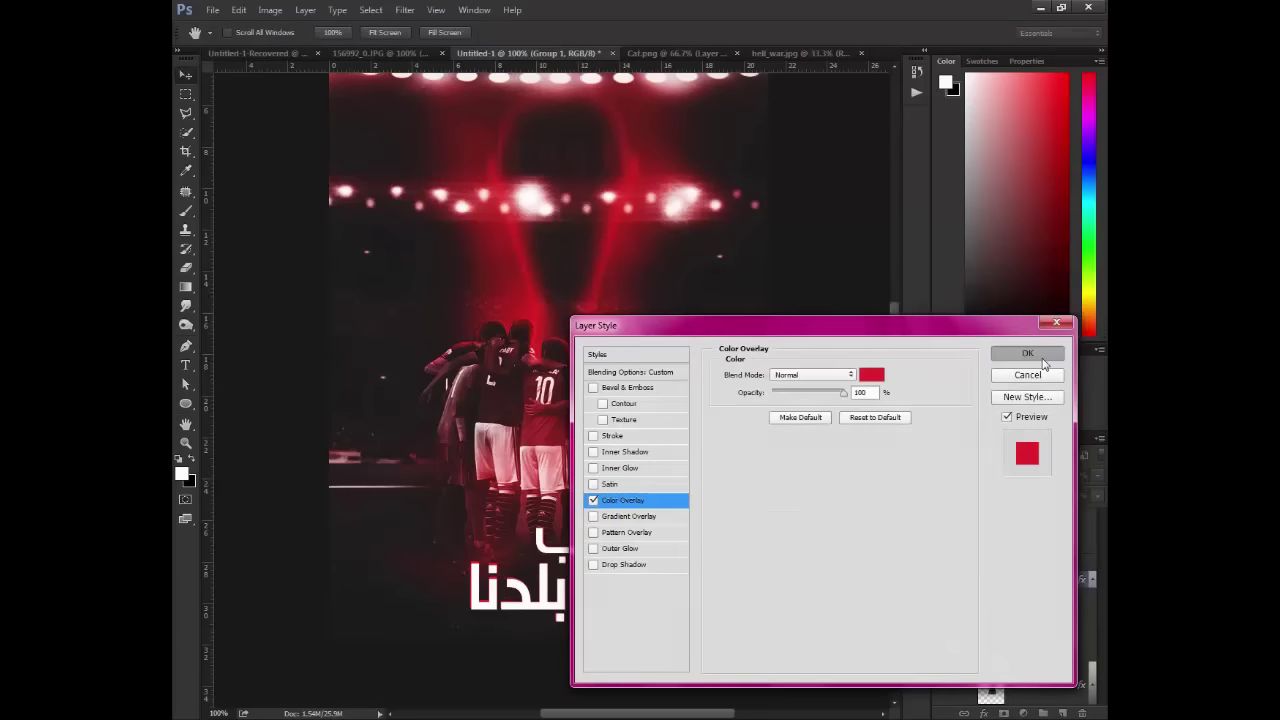
# - Move both title groups together down to the bottom centre of the poster and combine them into one group
pyautogui.press('z')
pyautogui.press('v')
pyautogui.keyDown('shift'); pyautogui.click(1022, 532); pyautogui.keyUp('shift')
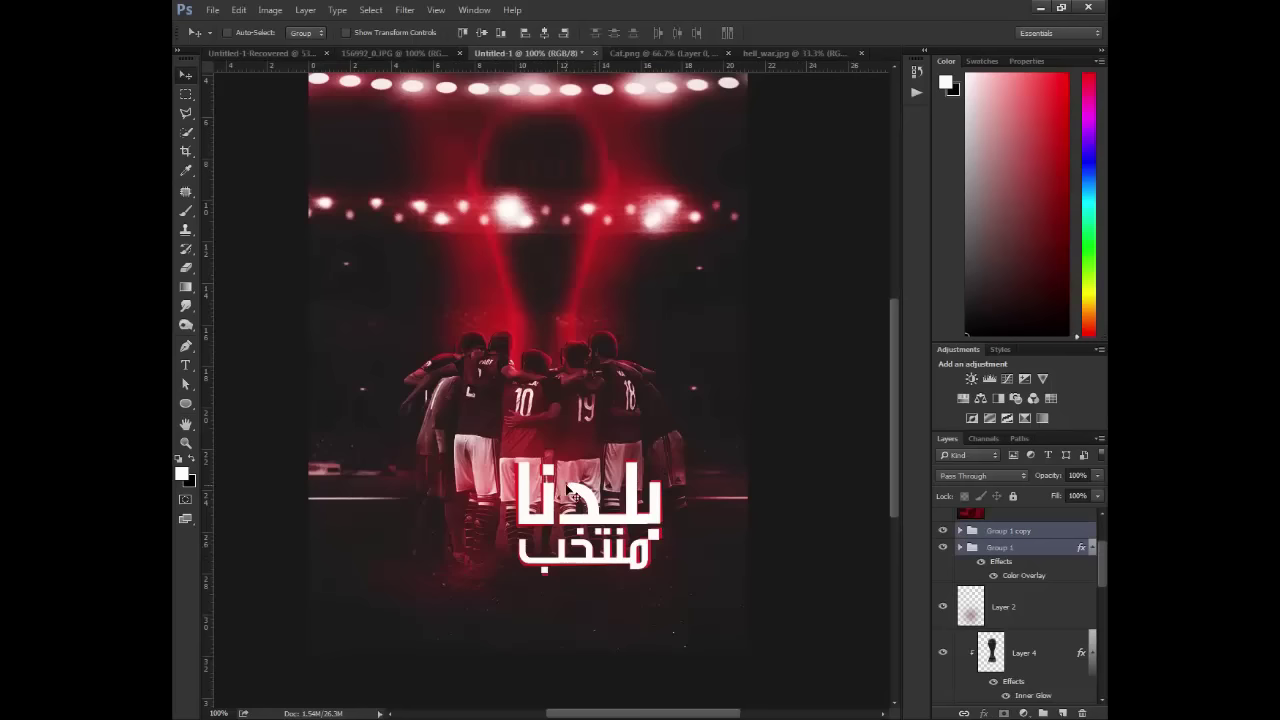
pyautogui.moveTo(700, 518); pyautogui.dragTo(667, 557)
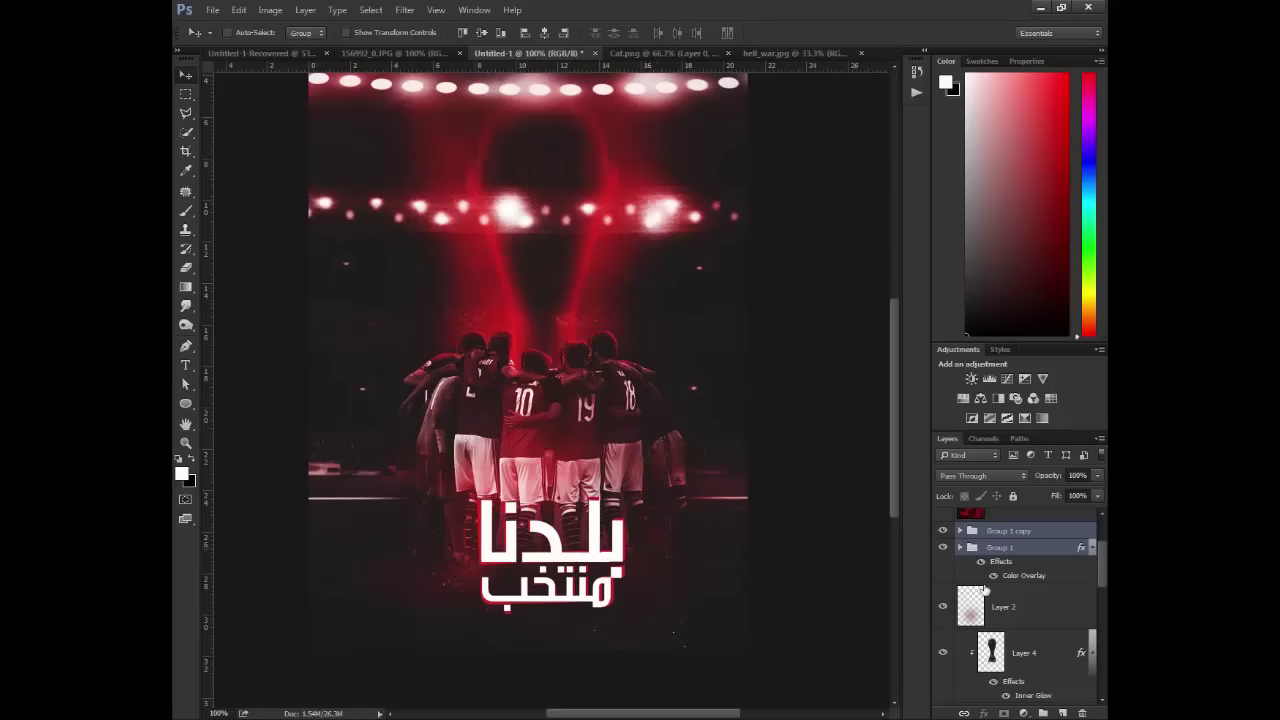
pyautogui.hotkey('ctrl', 'g')
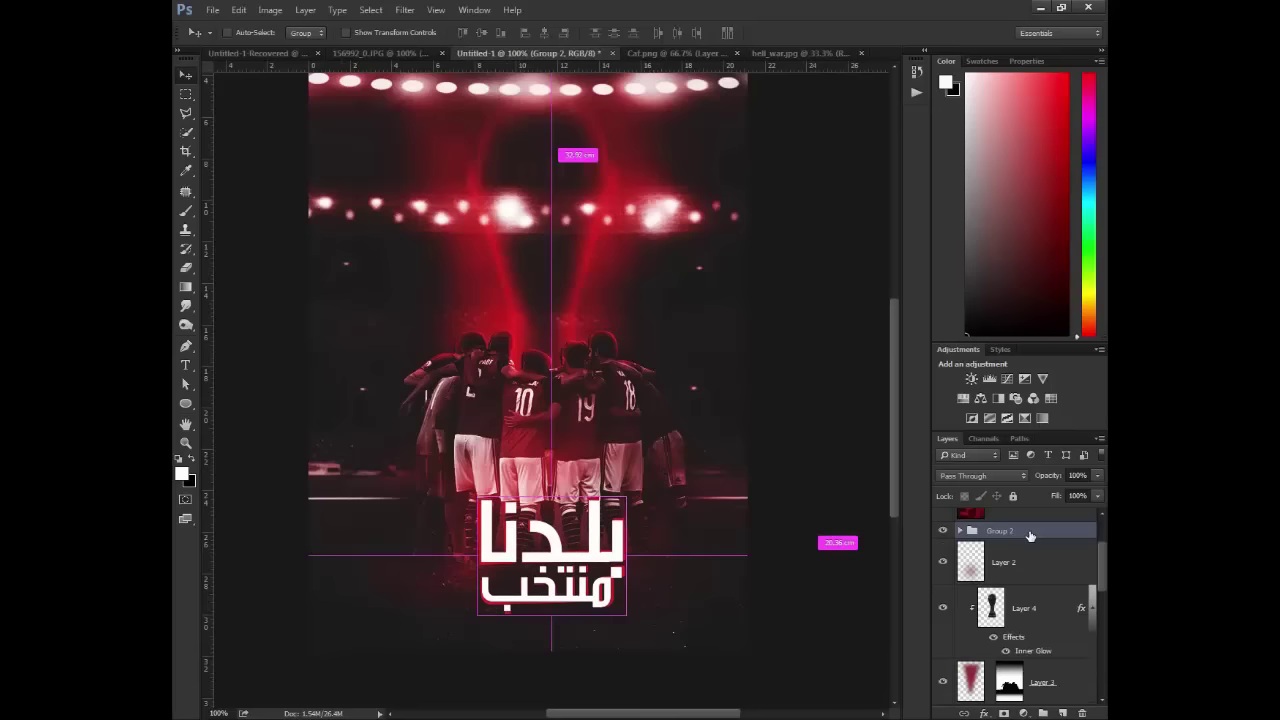
# - Centre the title Group 2 horizontally on the poster by aligning it with the Background layer
pyautogui.scroll(-5, 1033, 538)
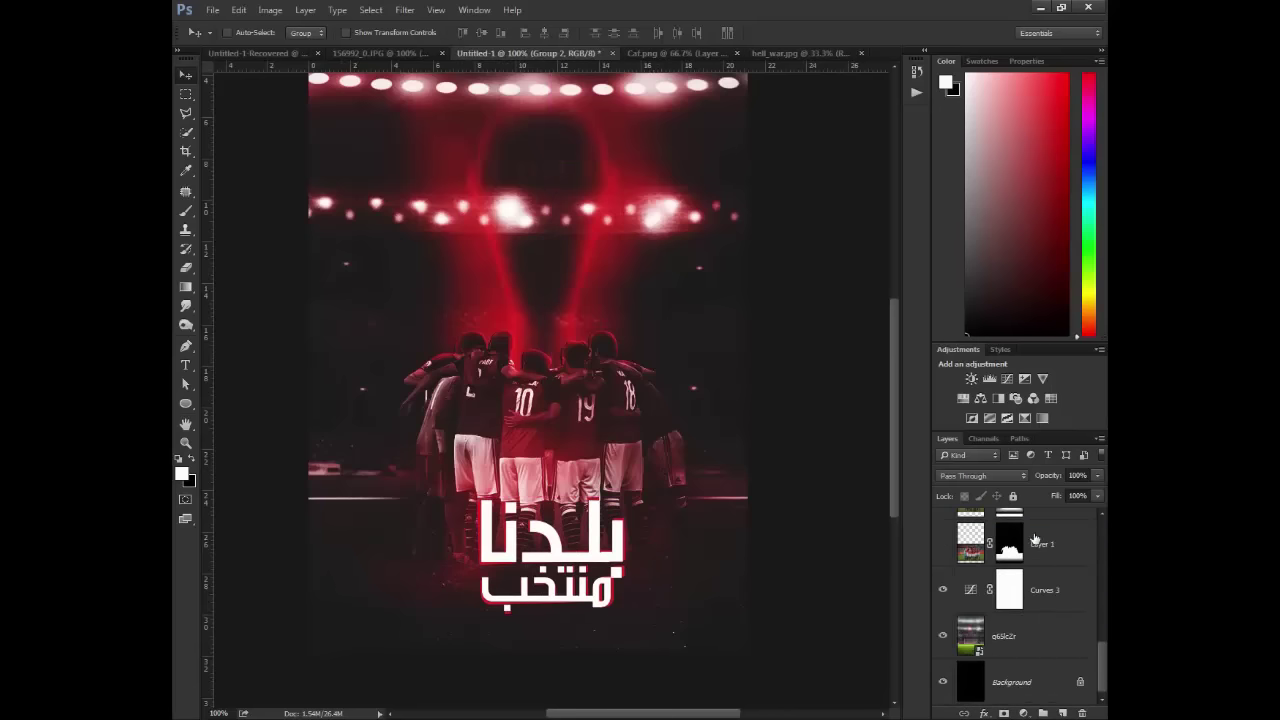
pyautogui.click(1048, 683)
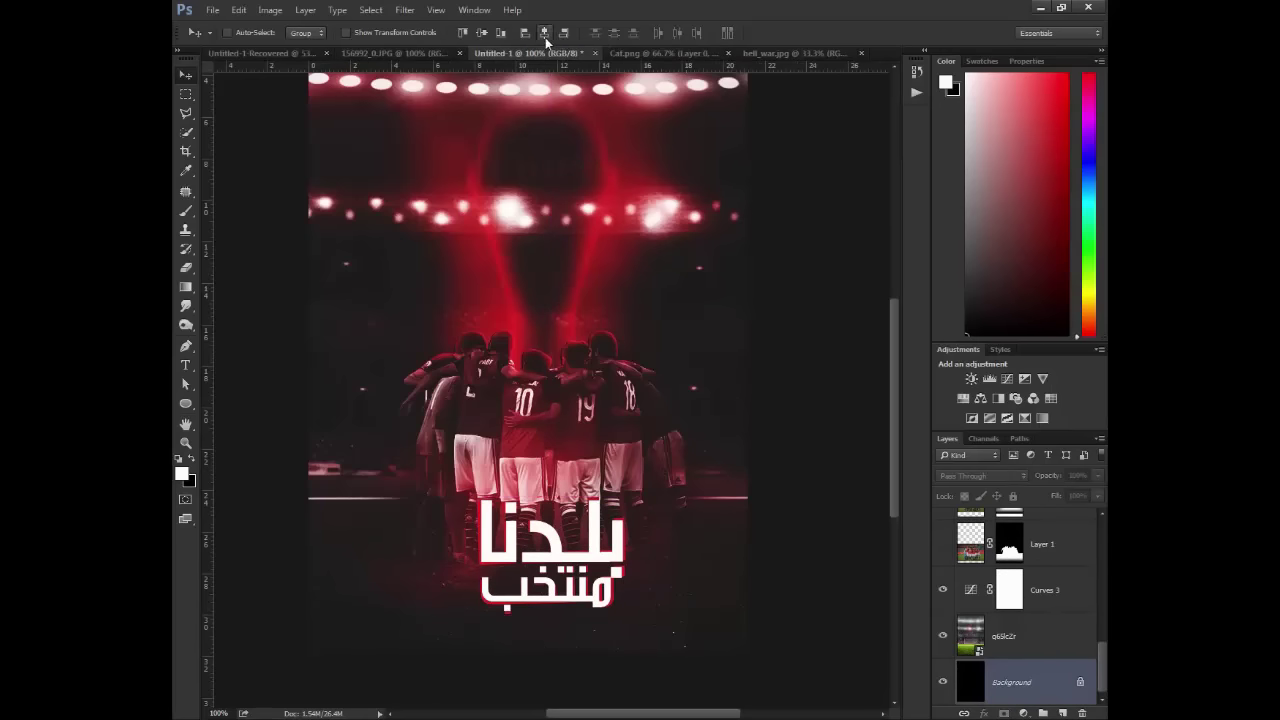
pyautogui.click(545, 33)
pyautogui.scroll(5, 990, 553)
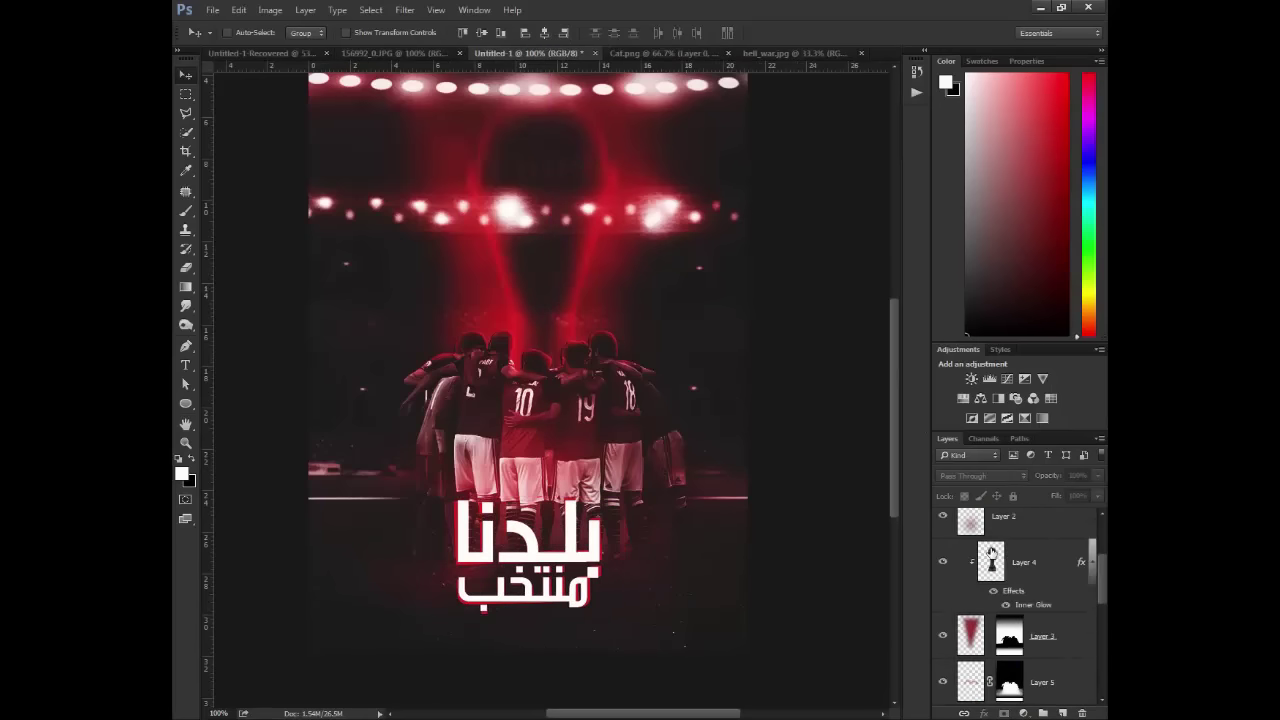
pyautogui.scroll(3, 991, 553)
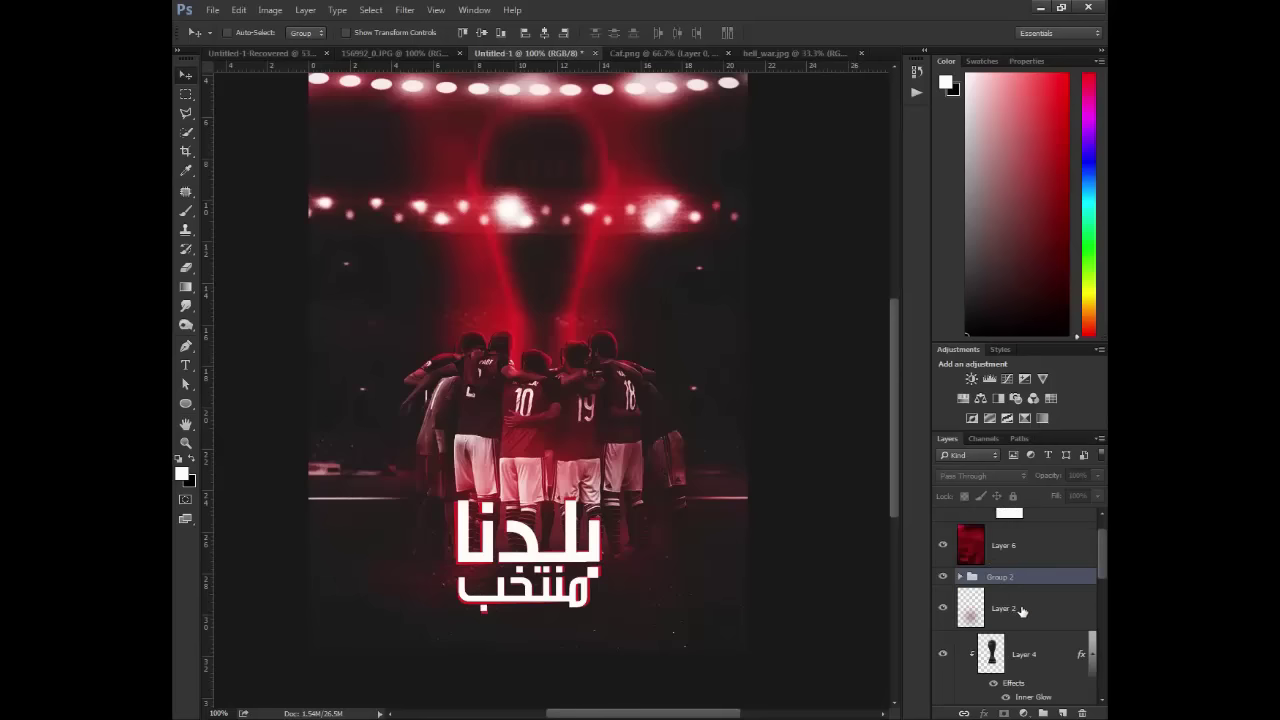
# - Add a new layer above Layer 2 and dab a soft white 300 px brush at 66% opacity behind the title
pyautogui.click(1021, 611)
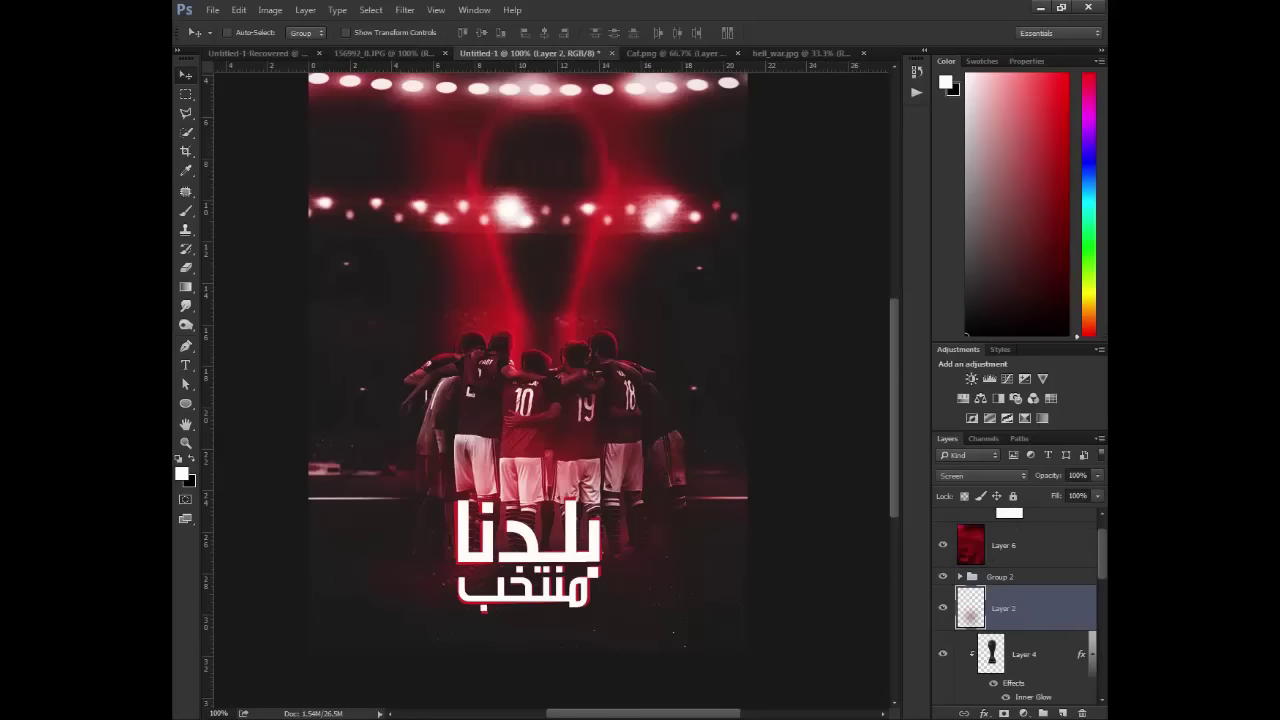
pyautogui.click(1062, 713)
pyautogui.press('b')
pyautogui.click(532, 546)
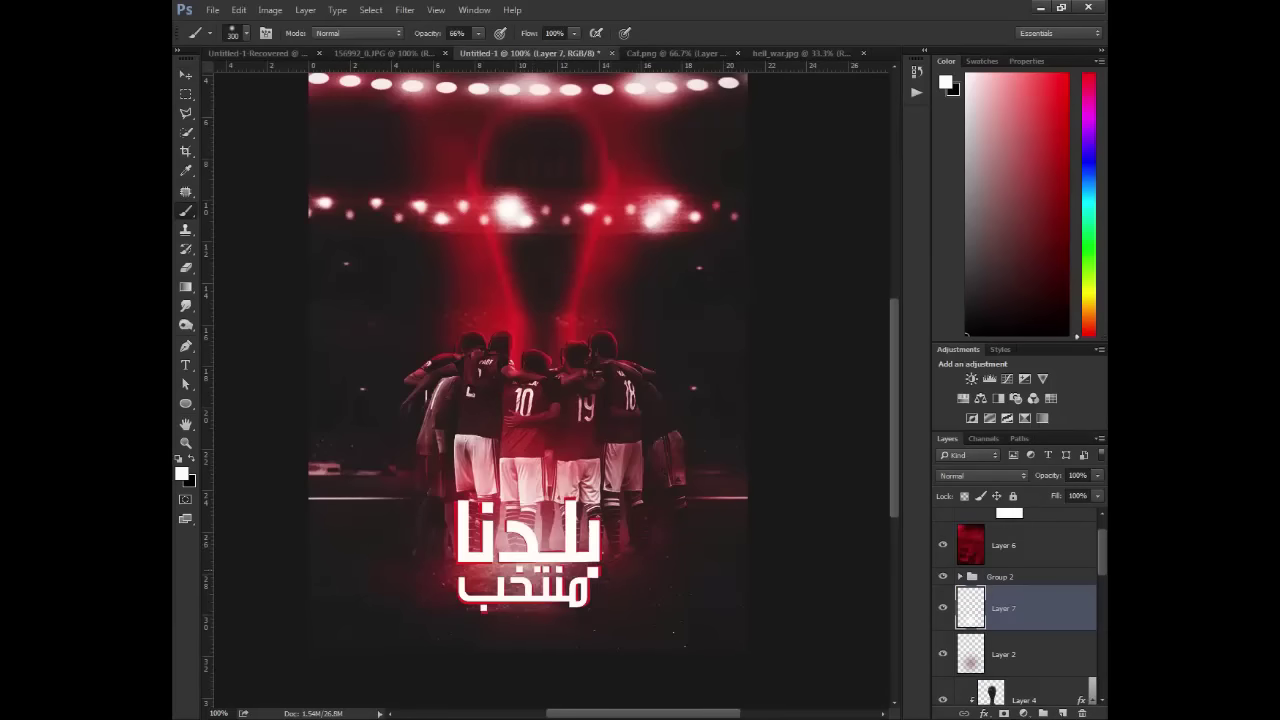
# - Pick a rough splatter brush and paint a white grunge patch behind the title on Layer 7
pyautogui.press('z')
pyautogui.press('b')
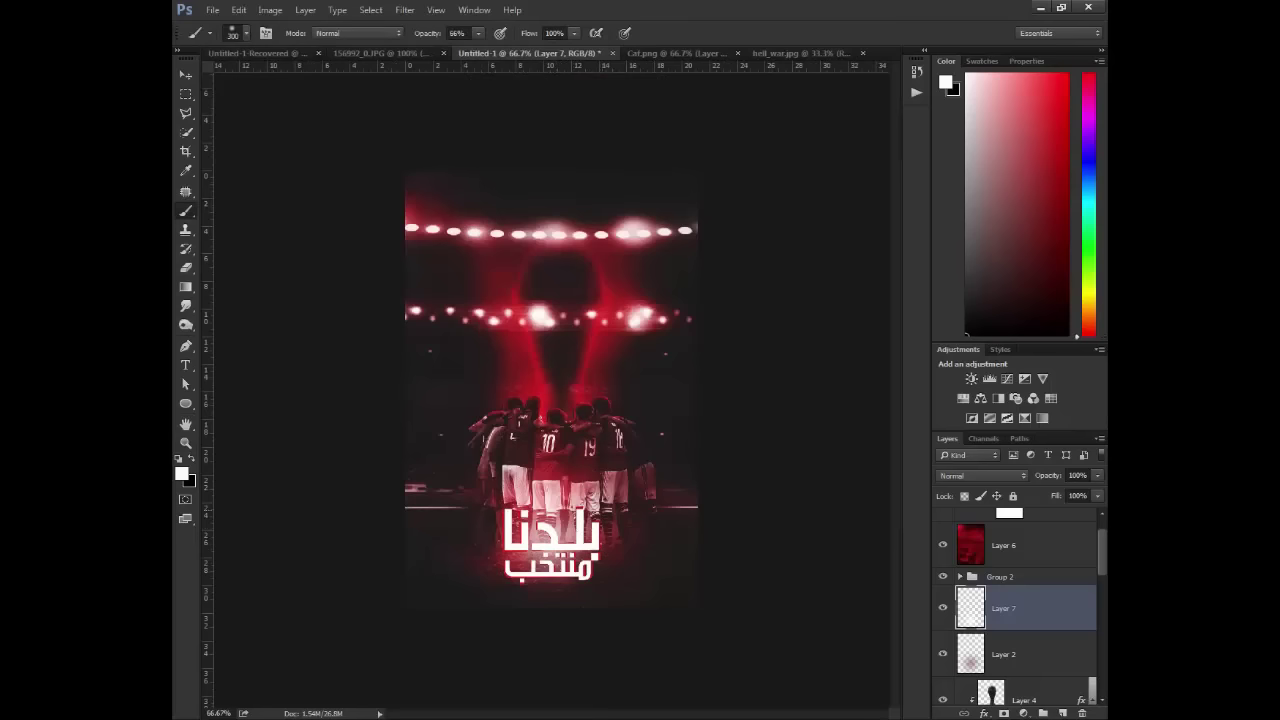
pyautogui.rightClick(568, 476)
pyautogui.moveTo(734, 611); pyautogui.dragTo(731, 673)
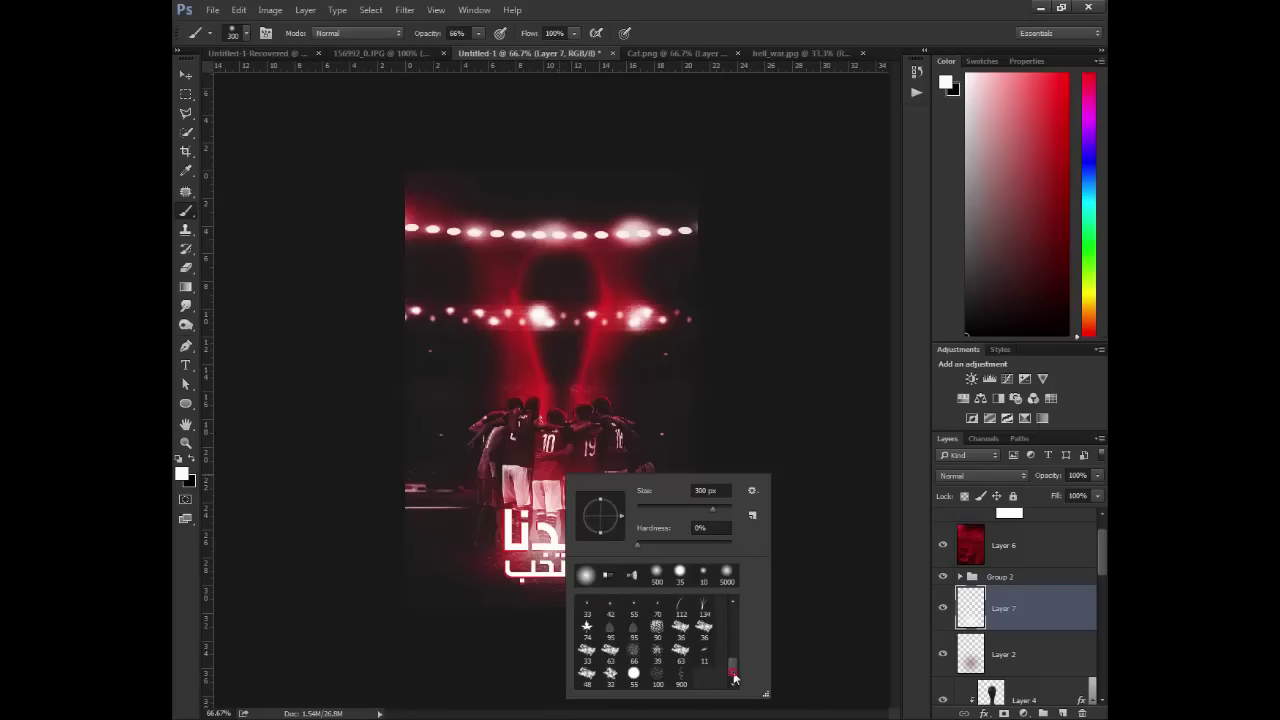
pyautogui.doubleClick(656, 678)
pyautogui.moveTo(530, 542)
pyautogui.mouseDown()
pyautogui.moveTo(477, 545)
pyautogui.moveTo(527, 551)
pyautogui.moveTo(540, 533)
pyautogui.moveTo(564, 558)
pyautogui.moveTo(555, 563)
pyautogui.moveTo(549, 530)
pyautogui.moveTo(579, 533)
pyautogui.moveTo(537, 538)
pyautogui.moveTo(512, 561)
pyautogui.moveTo(573, 574)
pyautogui.mouseUp()
pyautogui.press('z')
pyautogui.click(521, 518)
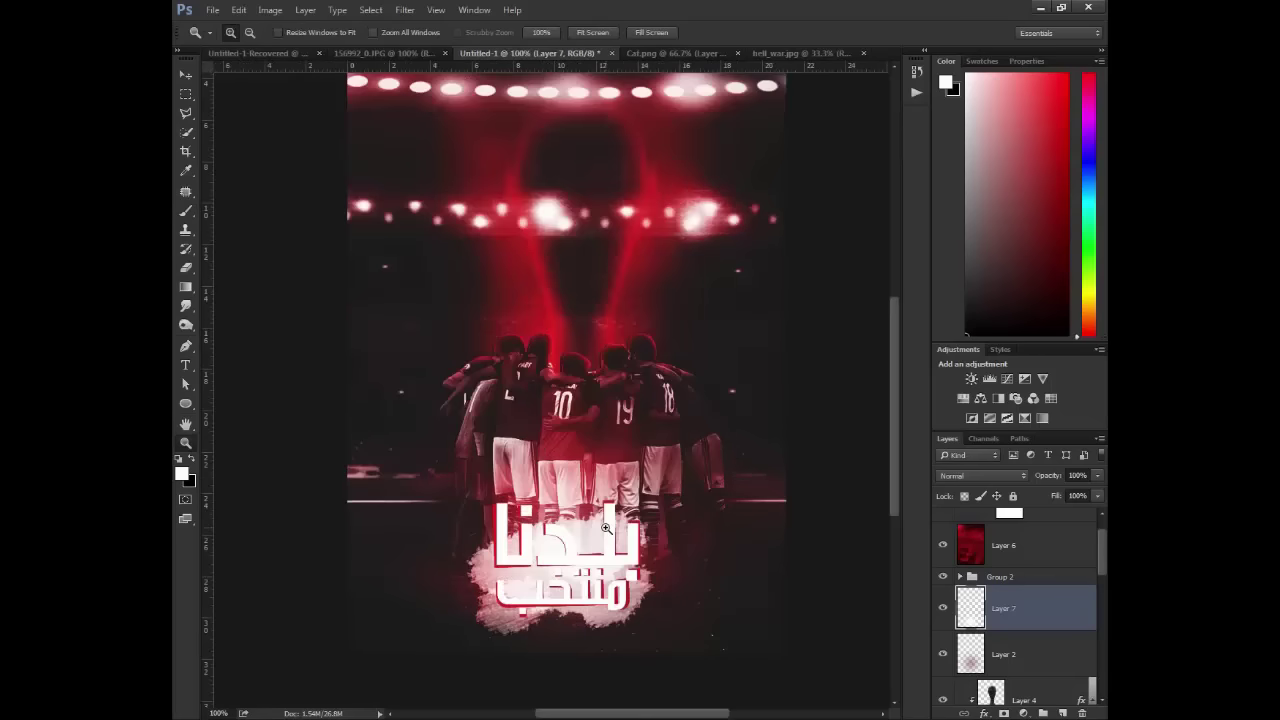
# - Add a Color Overlay in a very dark grey to Group 1 copy inside Group 2
pyautogui.click(1000, 577)
pyautogui.click(960, 577)
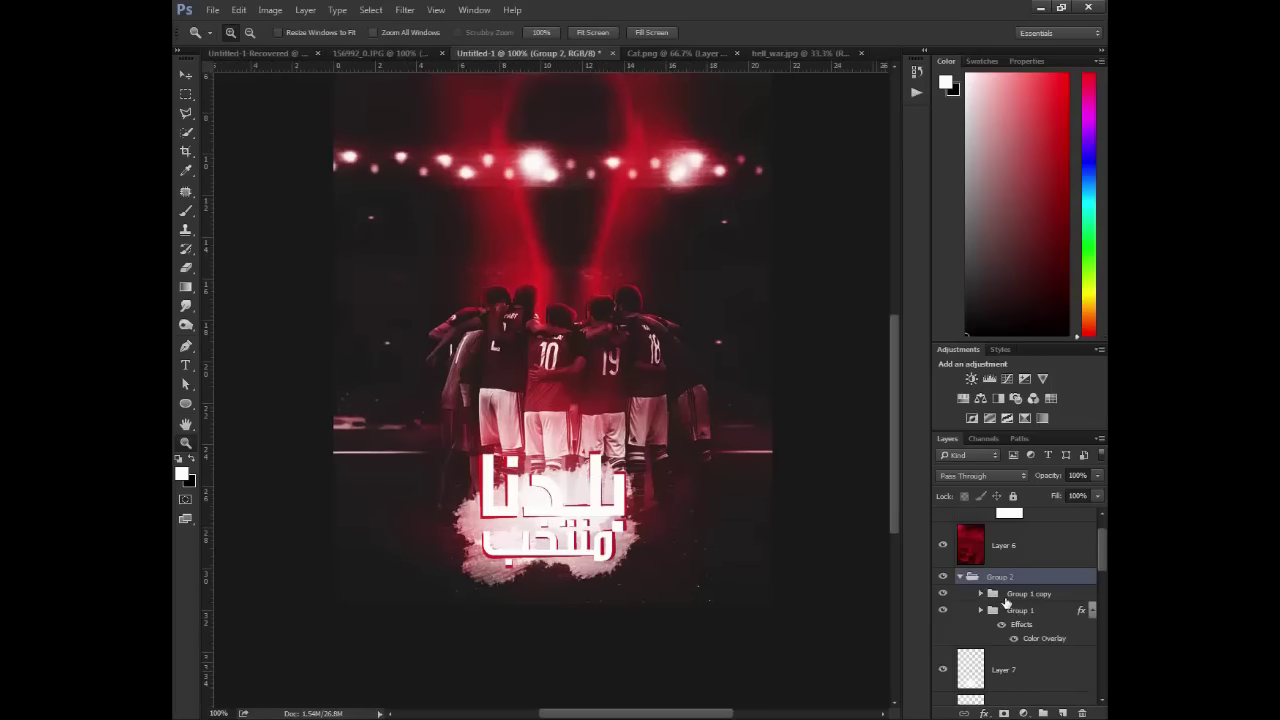
pyautogui.doubleClick(1072, 596)
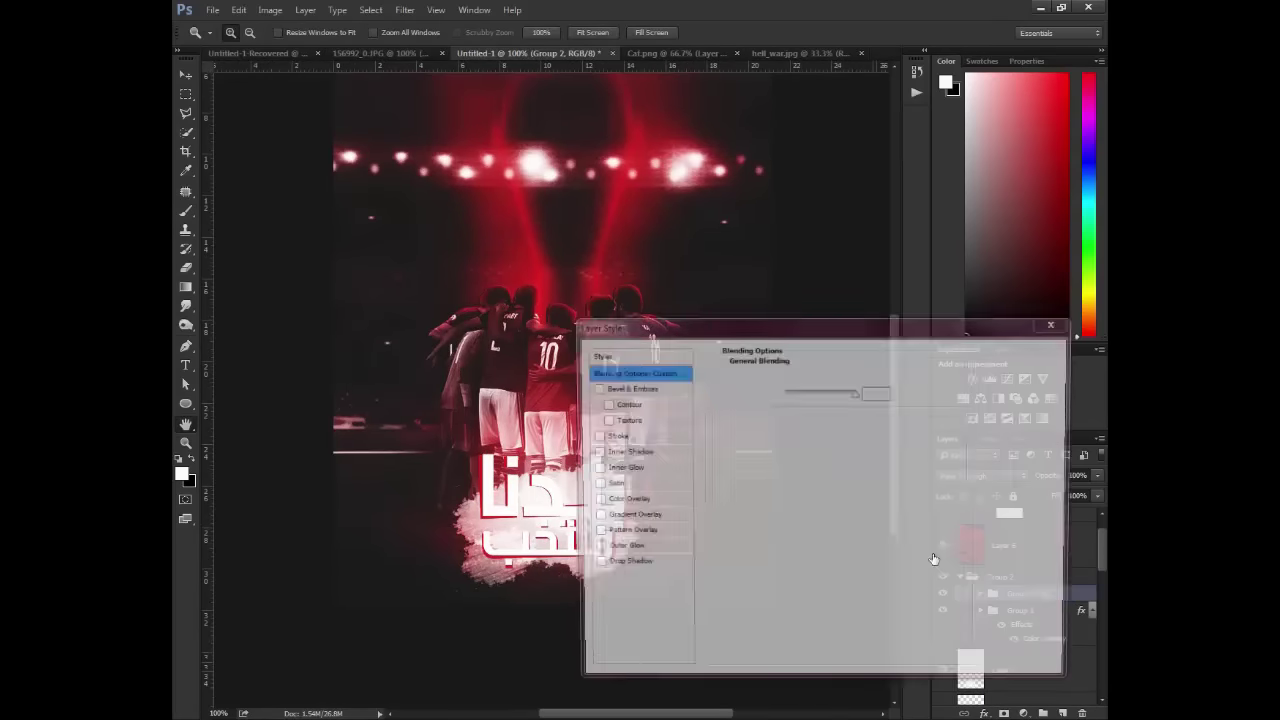
pyautogui.click(622, 500)
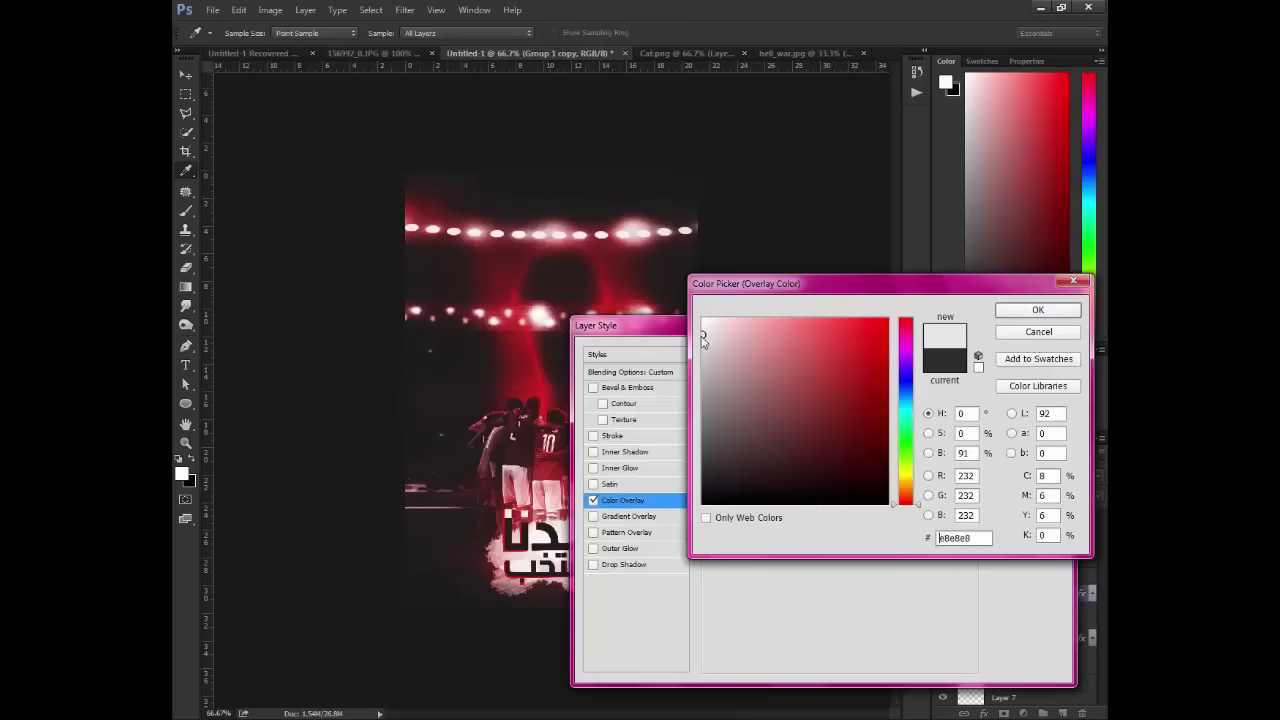
pyautogui.moveTo(705, 338); pyautogui.dragTo(702, 478)
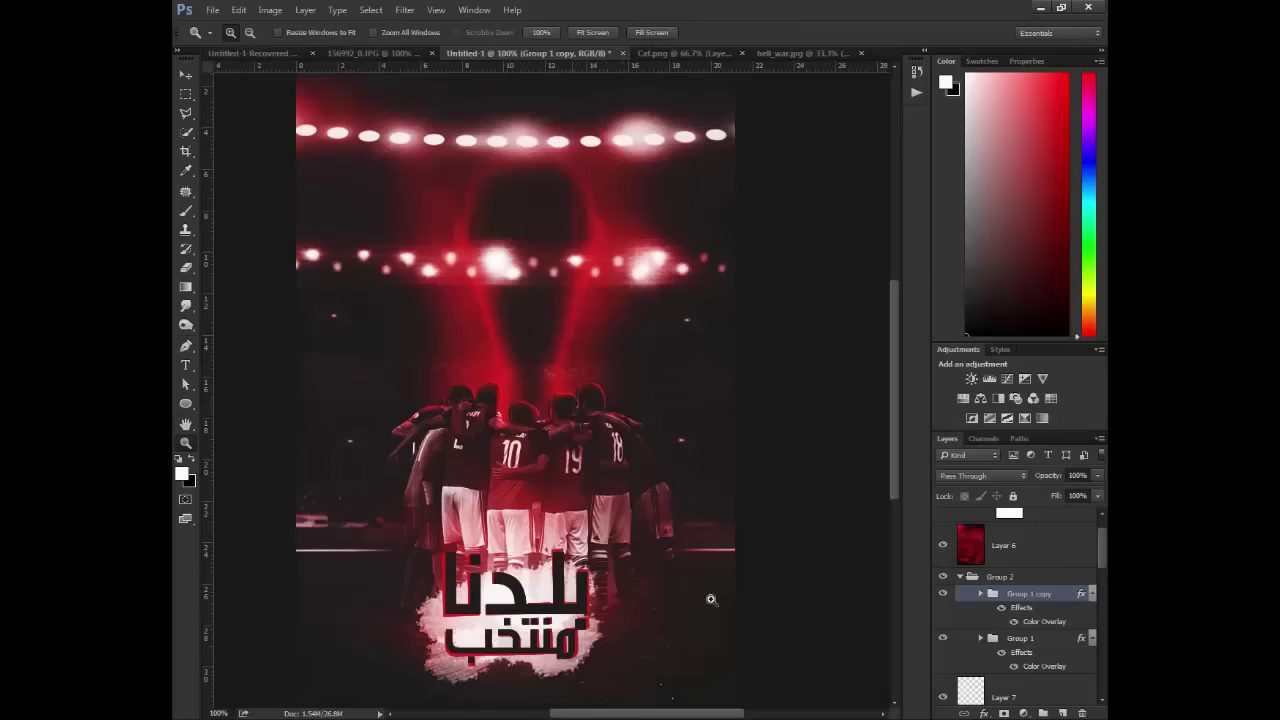
# - Stamp all visible layers into a new layer above Curves 1 and duplicate the stamped layer
pyautogui.press('v')
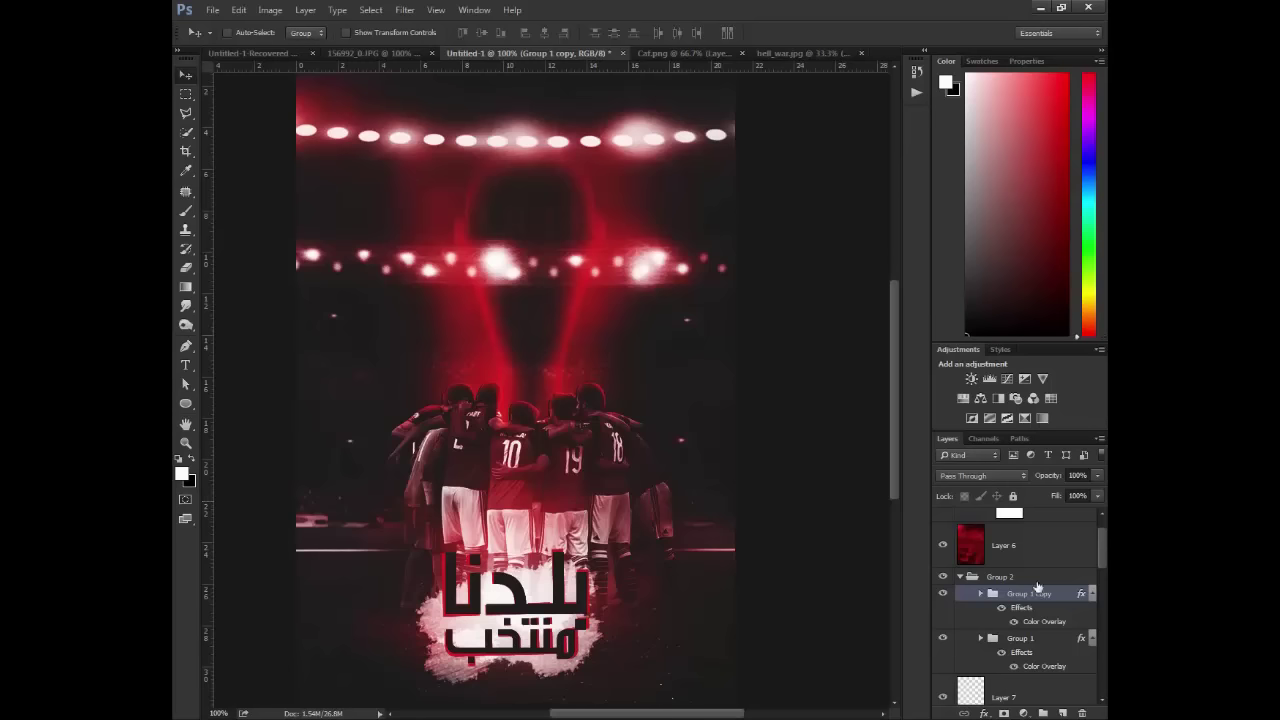
pyautogui.scroll(1, 1040, 560)
pyautogui.click(1064, 540)
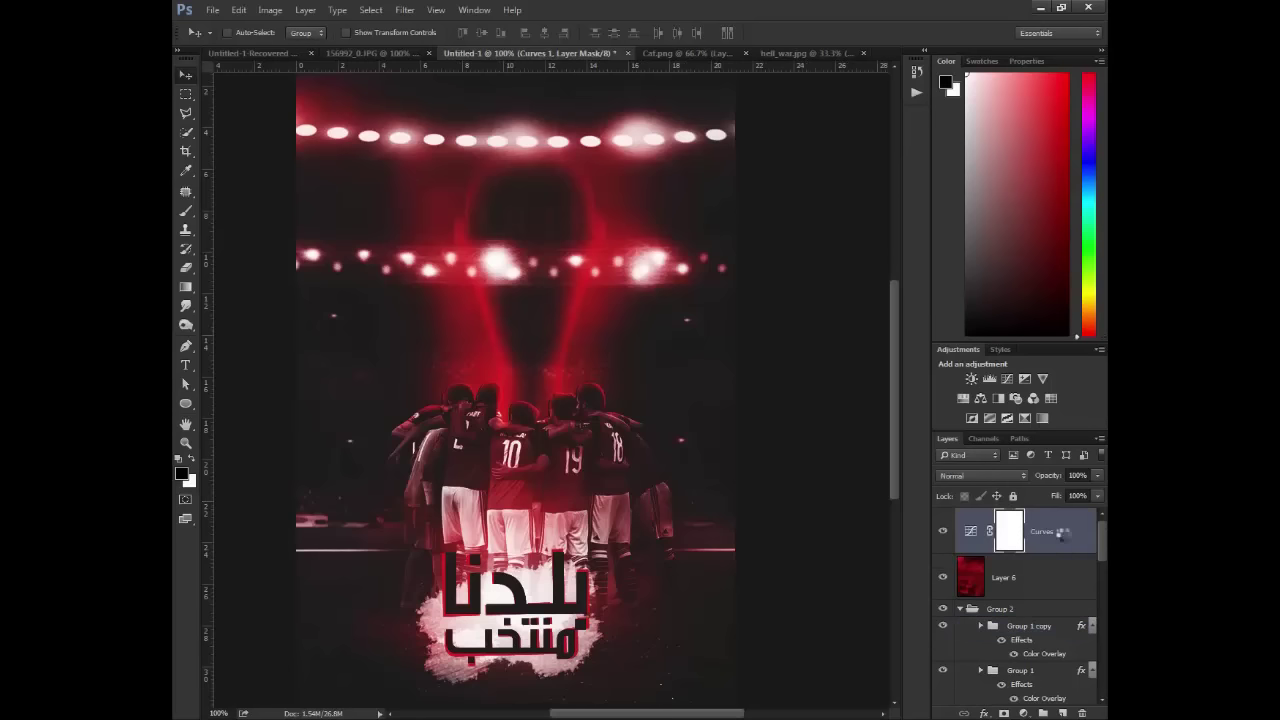
pyautogui.hotkey('ctrl', 'alt', 'shift', 'e')
pyautogui.press('x')
pyautogui.press('z')
pyautogui.keyDown('alt'); pyautogui.click(630, 432); pyautogui.keyUp('alt')
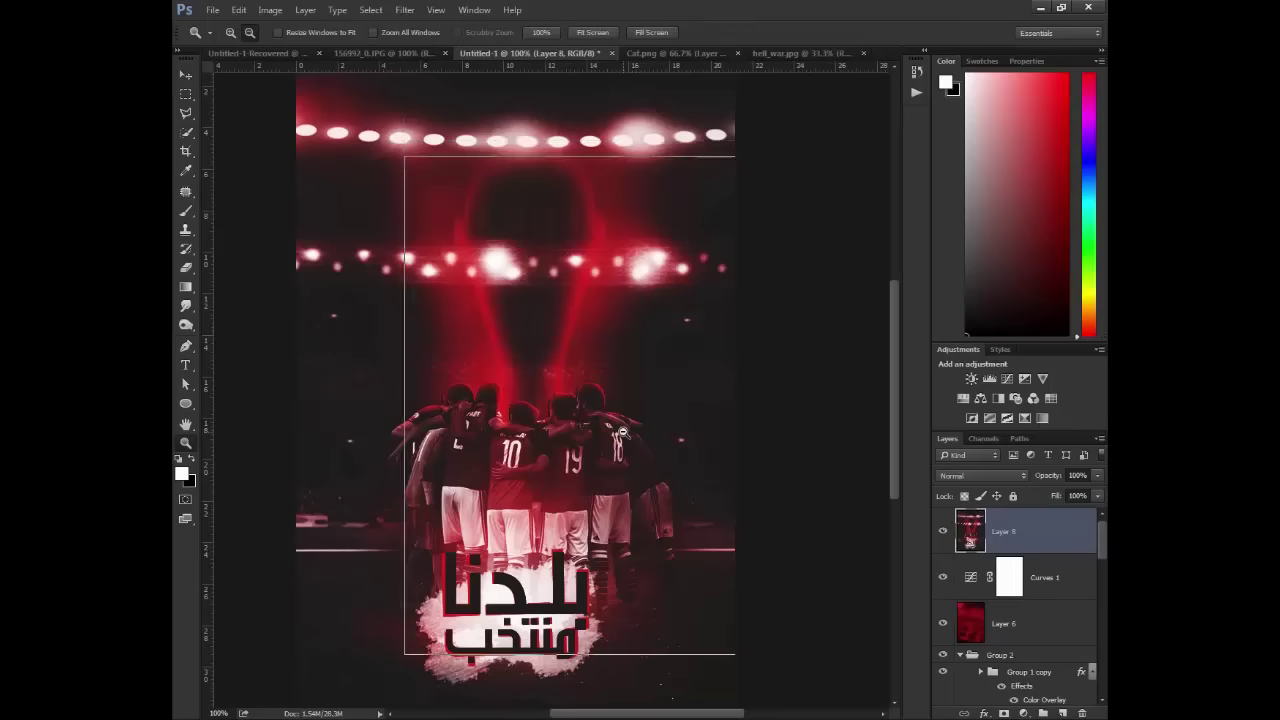
pyautogui.hotkey('ctrl', 'j')
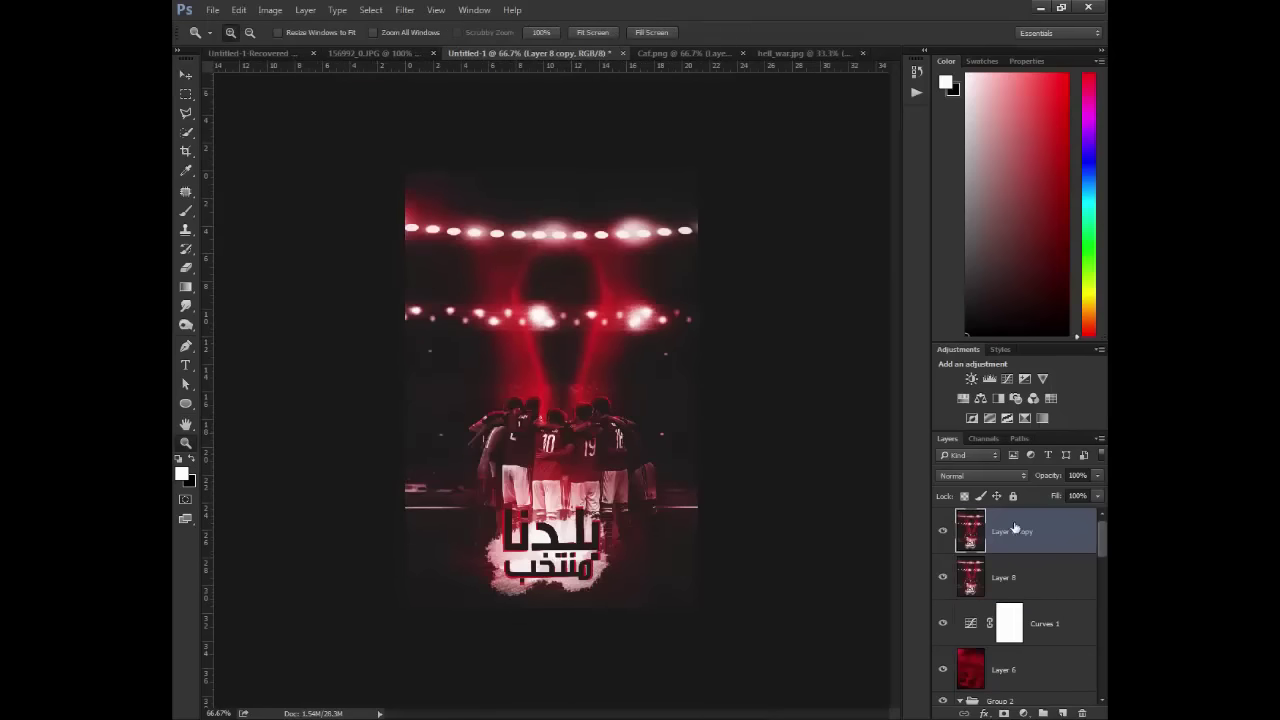
# - Exclude the red channel from Layer 8 copy's blending and nudge the layer slightly to the right for a red-cyan split
pyautogui.doubleClick(1081, 543)
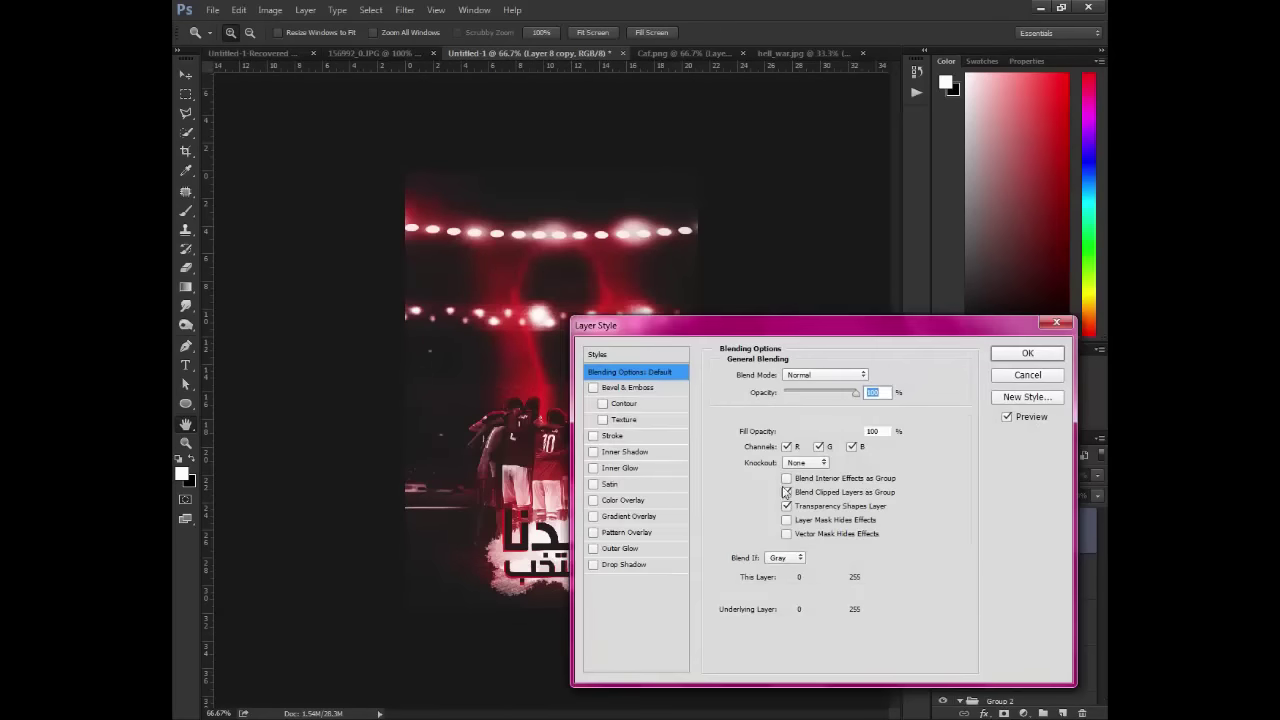
pyautogui.click(1020, 354)
pyautogui.click(638, 397)
pyautogui.press('Right')
pyautogui.press('Right')
pyautogui.press('Right')
pyautogui.press('Right')
pyautogui.press('Right')
pyautogui.press('Right')
pyautogui.press('Right')
pyautogui.press('Right')
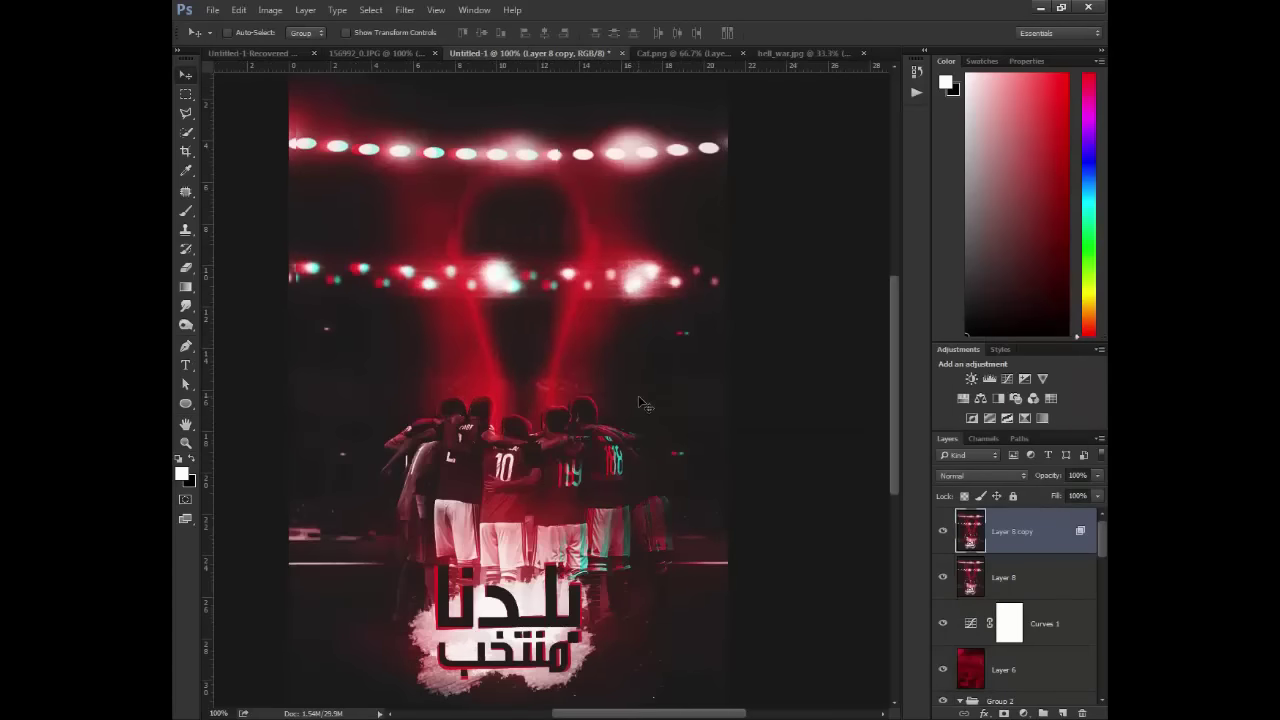
# - Erase the colour split over the players and title on Layer 8 copy with a soft 500 px eraser, keeping it at the poster's edges
pyautogui.press('e')
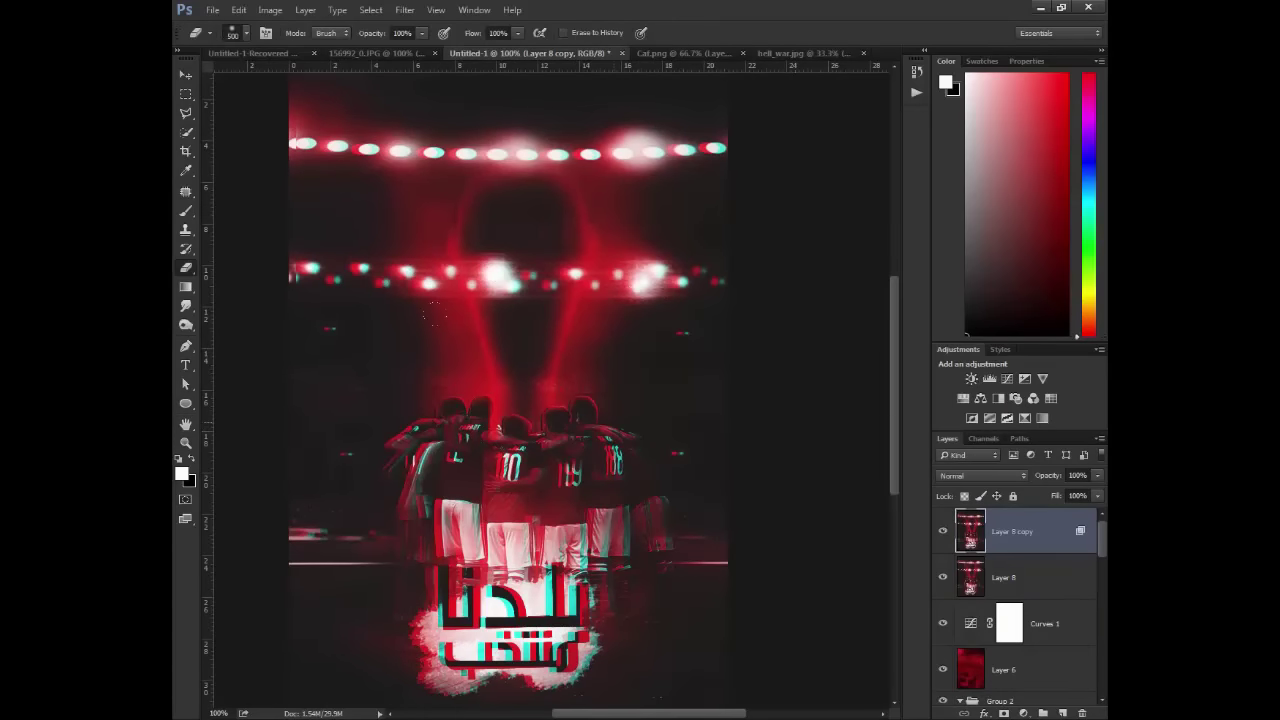
pyautogui.click(508, 510)
pyautogui.moveTo(560, 510)
pyautogui.mouseDown()
pyautogui.moveTo(523, 276)
pyautogui.moveTo(490, 440)
pyautogui.moveTo(565, 620)
pyautogui.mouseUp()
pyautogui.moveTo(440, 640)
pyautogui.mouseDown()
pyautogui.moveTo(580, 650)
pyautogui.moveTo(445, 655)
pyautogui.mouseUp()
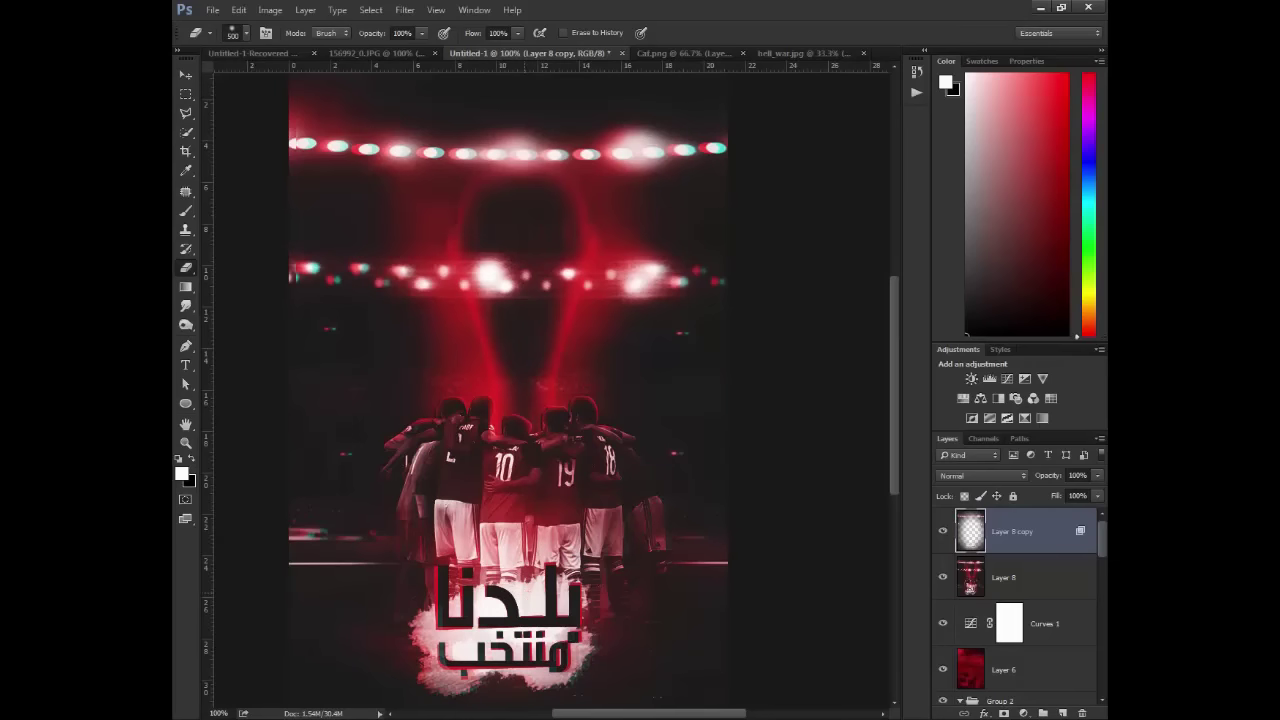
# - Stamp all visible layers into a new merged layer above Layer 8 copy
pyautogui.hotkey('ctrl', 'alt', 'shift', 'e')
pyautogui.hotkey('ctrl', 'shift', 'alt', 'e')
pyautogui.press('z')
pyautogui.keyDown('alt'); pyautogui.click(565, 455); pyautogui.keyUp('alt')
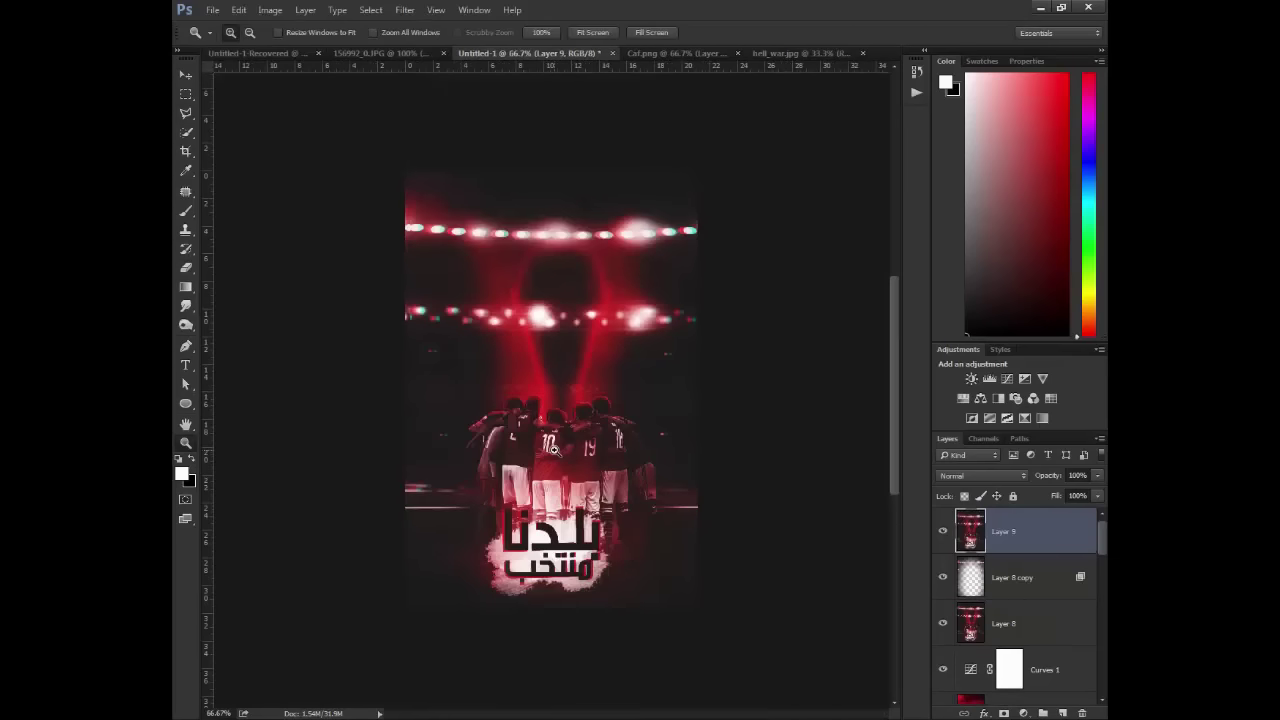
# - Look at the neighbouring document and the finished poster, and switch to the browser with the YouTube channel page
pyautogui.click(399, 53)
pyautogui.click(547, 54)
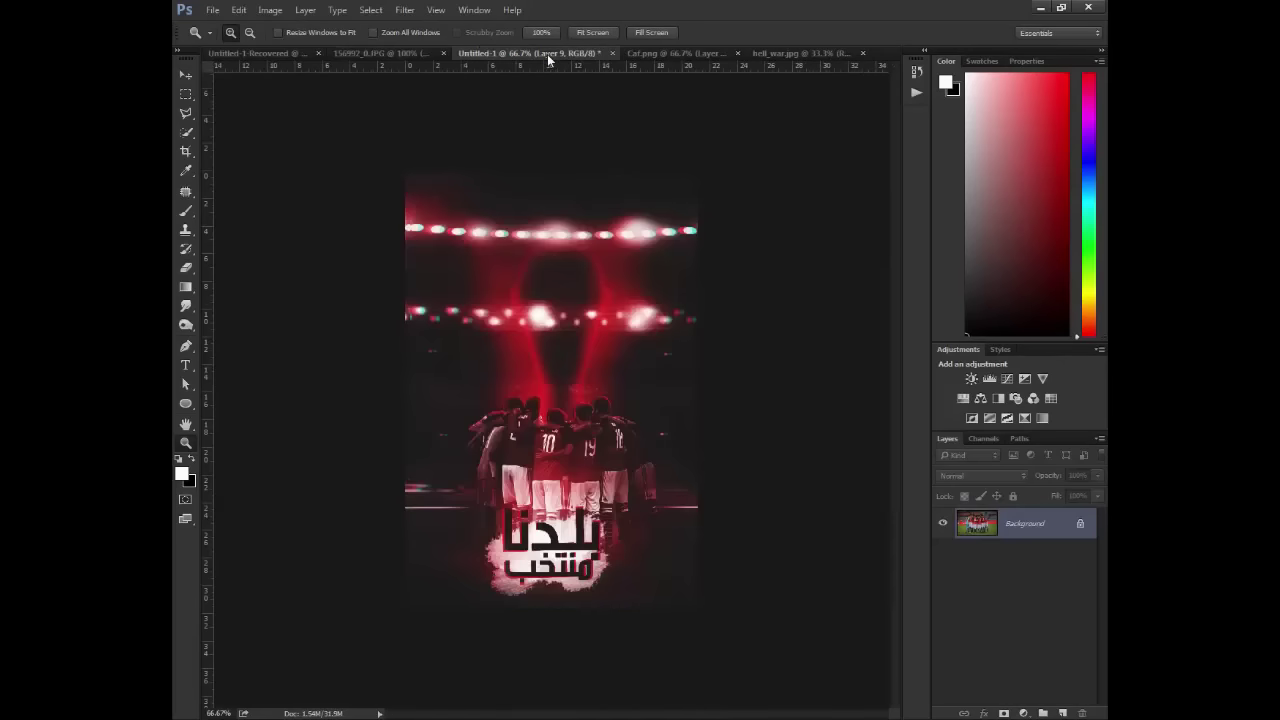
pyautogui.click(464, 718)
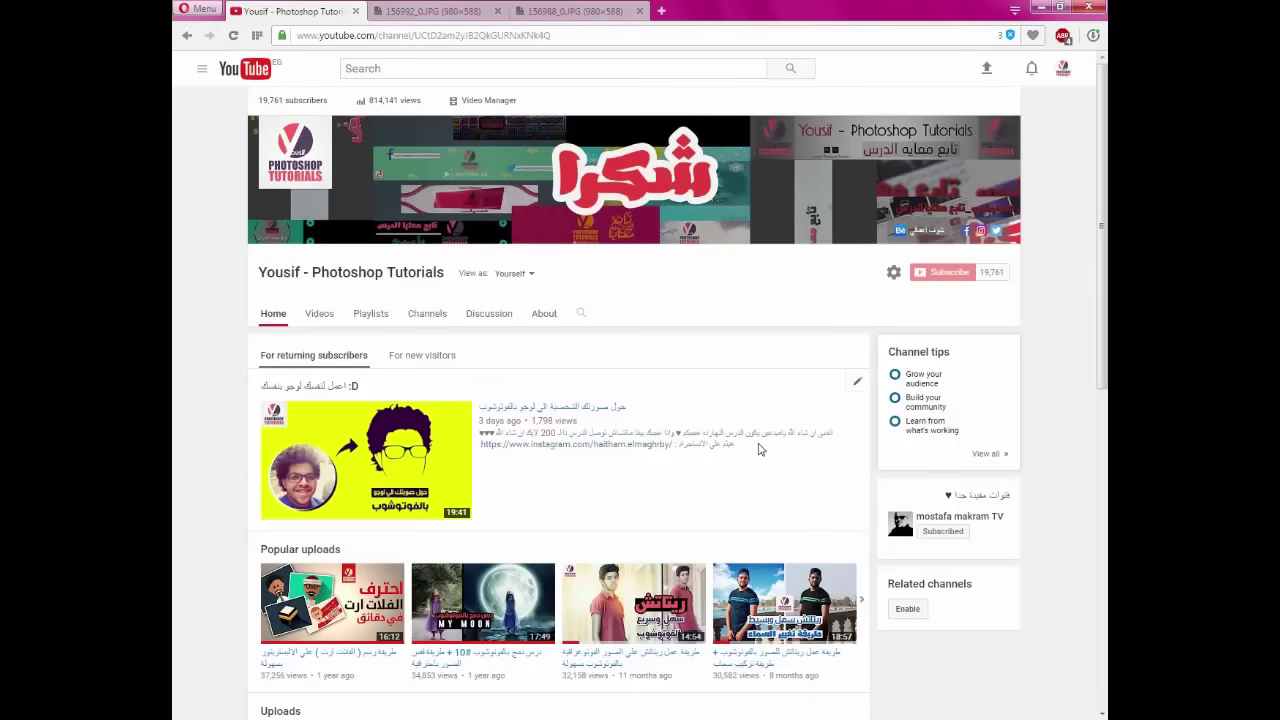